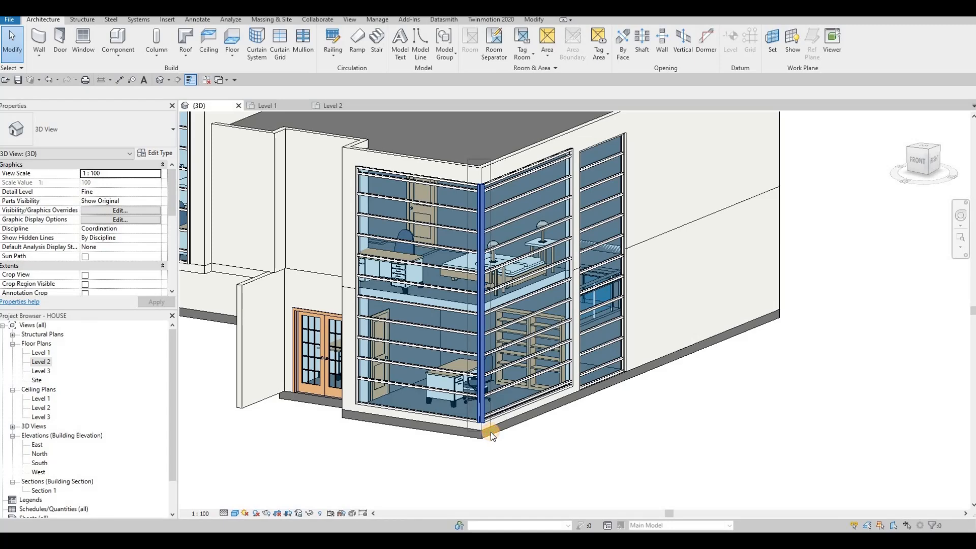
Step: Delete the vertical mullions at the two-storey front curtain wall corner and at the projecting upper-floor bedroom corner
left_click(490, 432)
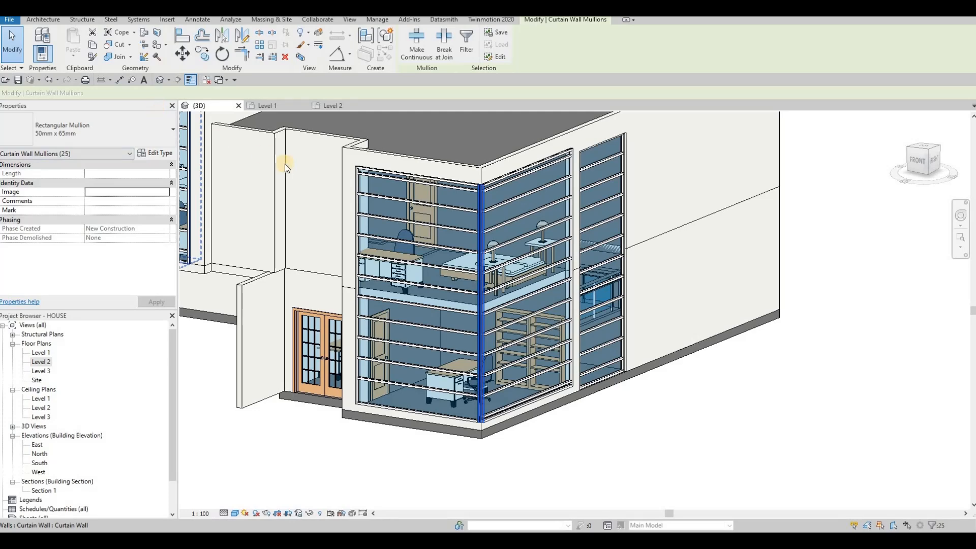
key("Delete")
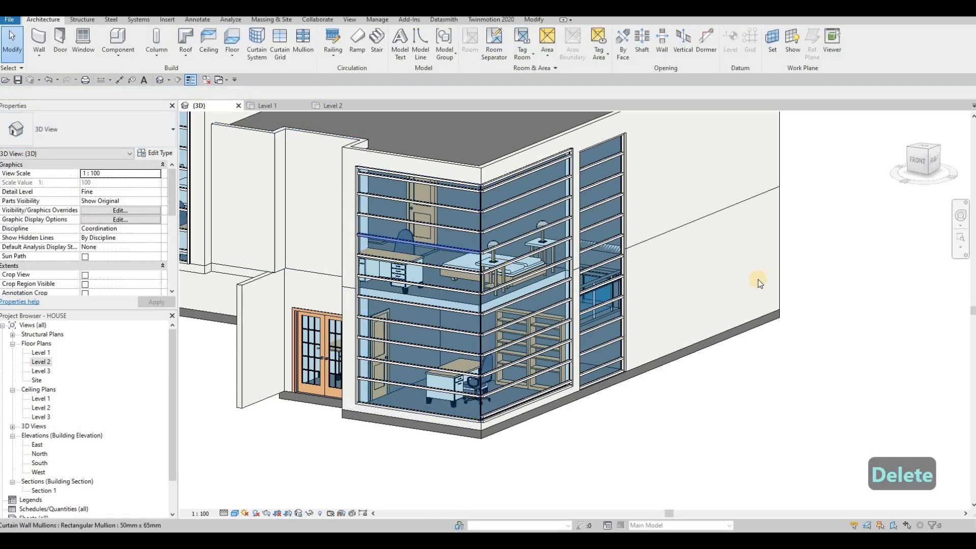
middle_click_drag(758, 279, 782, 276, "shift")
scroll(767, 271, "up", 3)
scroll(603, 288, "down", 2)
middle_click_drag(603, 287, 483, 279, "shift")
scroll(670, 318, "down", 3)
scroll(483, 279, "up", 2)
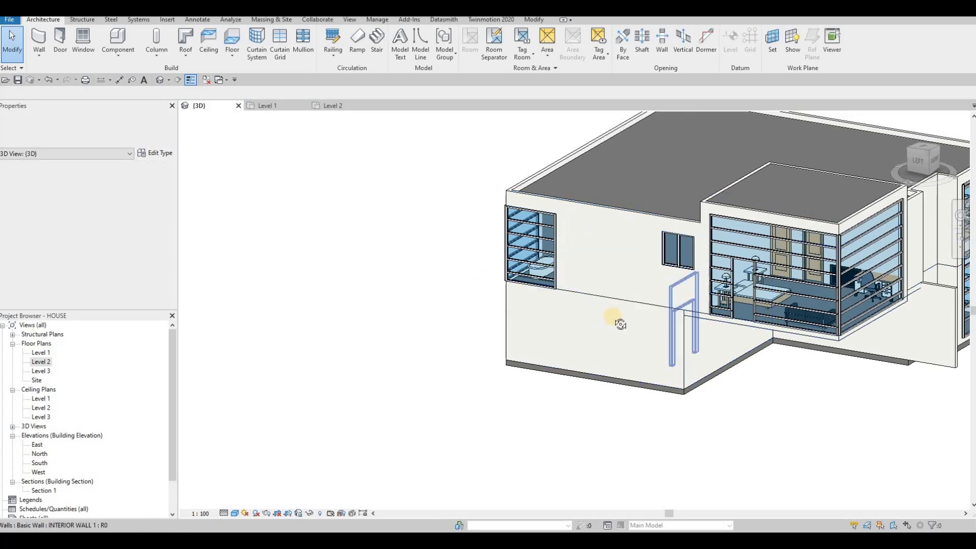
middle_click_drag(620, 324, 392, 285)
middle_click_drag(475, 321, 290, 333, "shift")
middle_click_drag(540, 306, 481, 338)
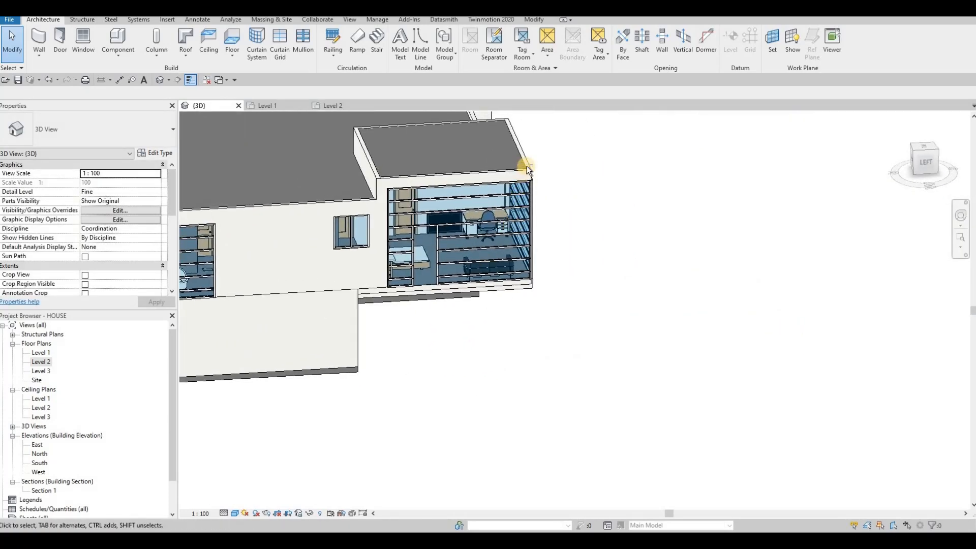
left_click_drag(553, 273, 554, 291)
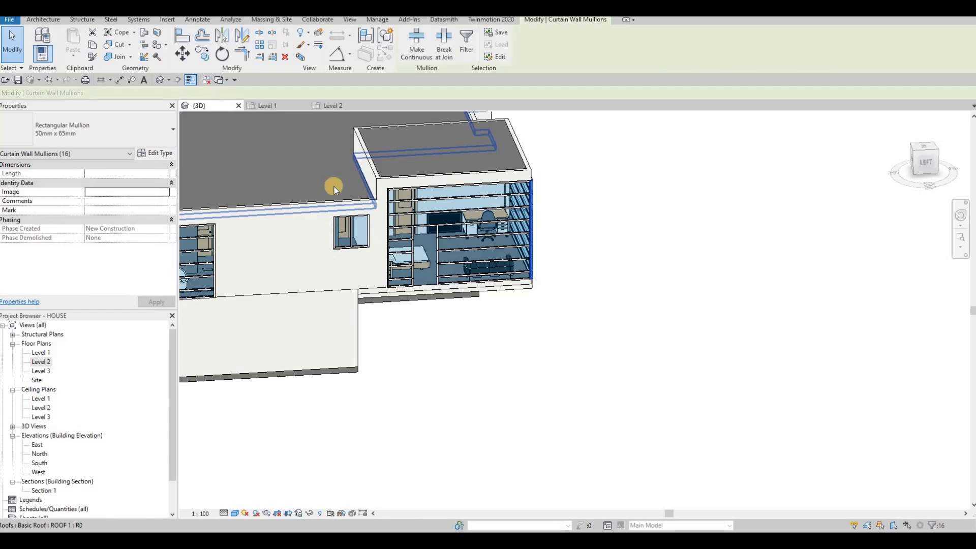
key("Delete")
Step: Delete the vertical mullions at the rear upper-floor bathroom curtain wall corner
middle_click_drag(358, 265, 488, 154, "shift")
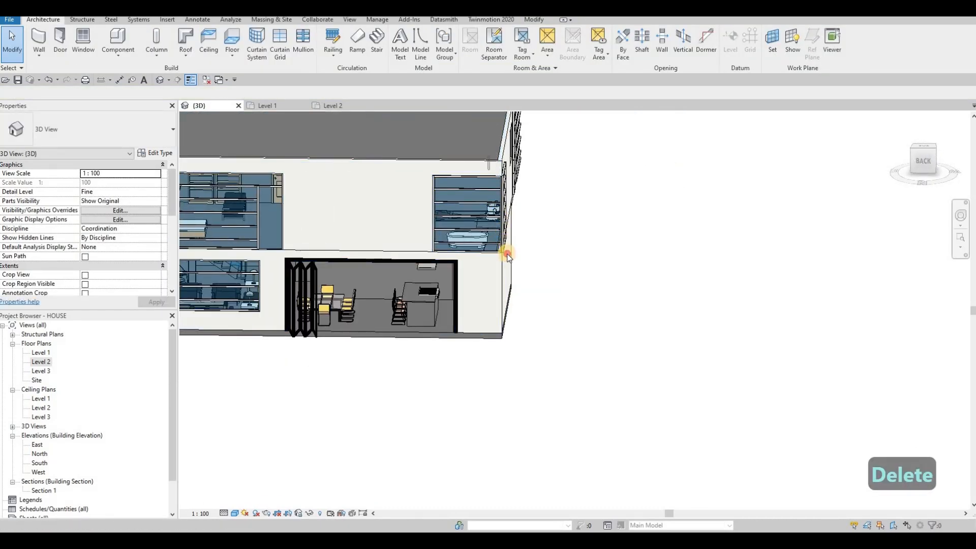
key("Escape")
middle_click_drag(528, 262, 515, 214, "shift")
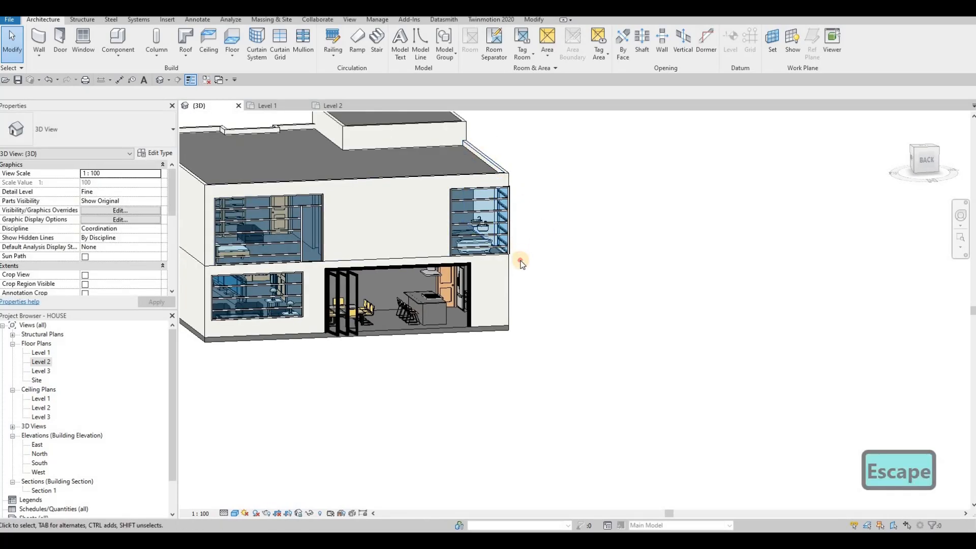
left_click(511, 273)
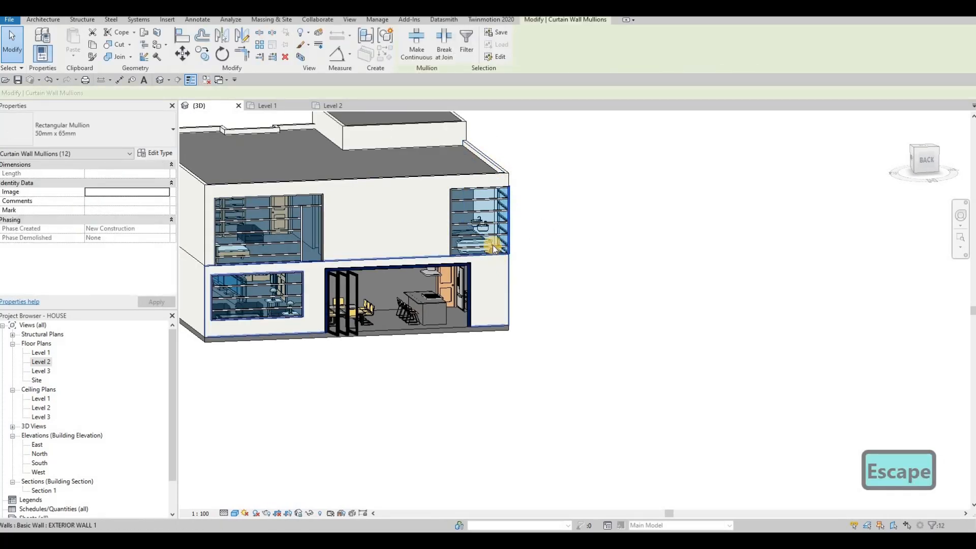
key("Delete")
key("Insert")
Step: In the Level 2 floor plan, extend the bathroom's rear curtain wall end to the outer face of the adjoining side curtain wall
middle_click_drag(367, 308, 397, 277, "shift")
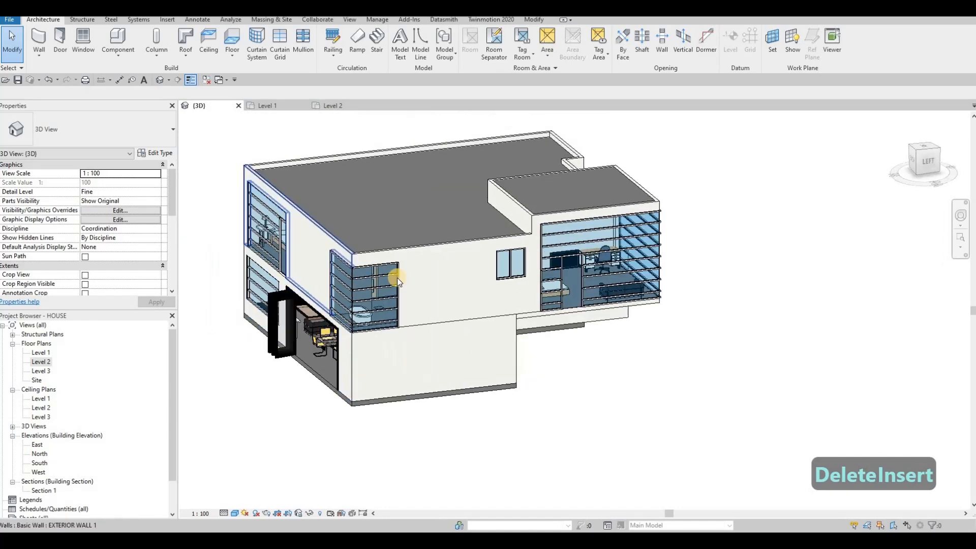
scroll(397, 278, "up", 6)
scroll(425, 281, "up", 3)
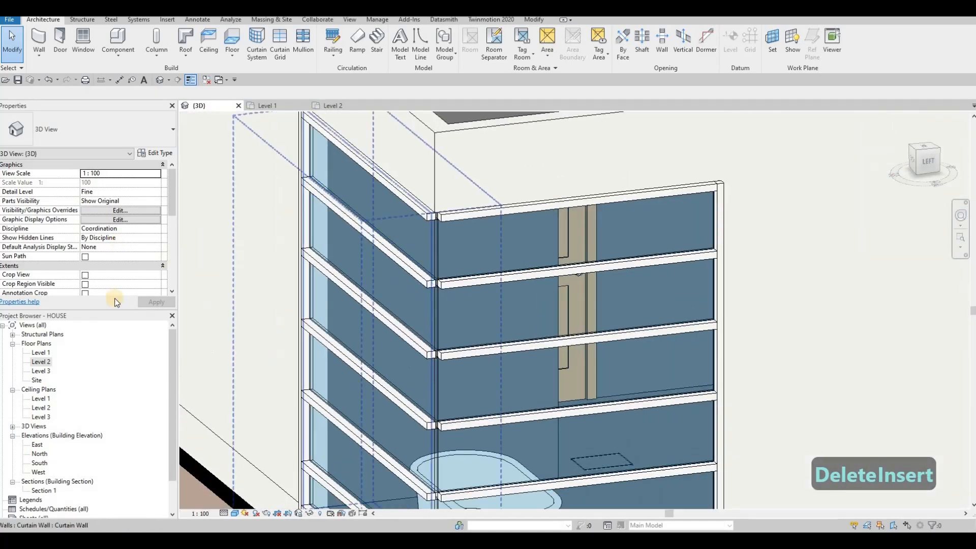
double_click(41, 361)
scroll(387, 254, "up", 4)
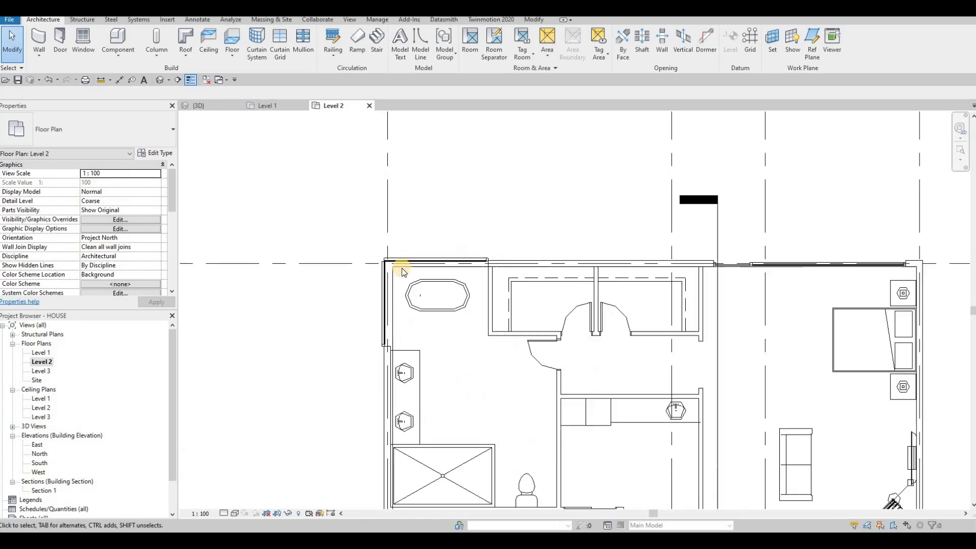
scroll(403, 270, "up", 3)
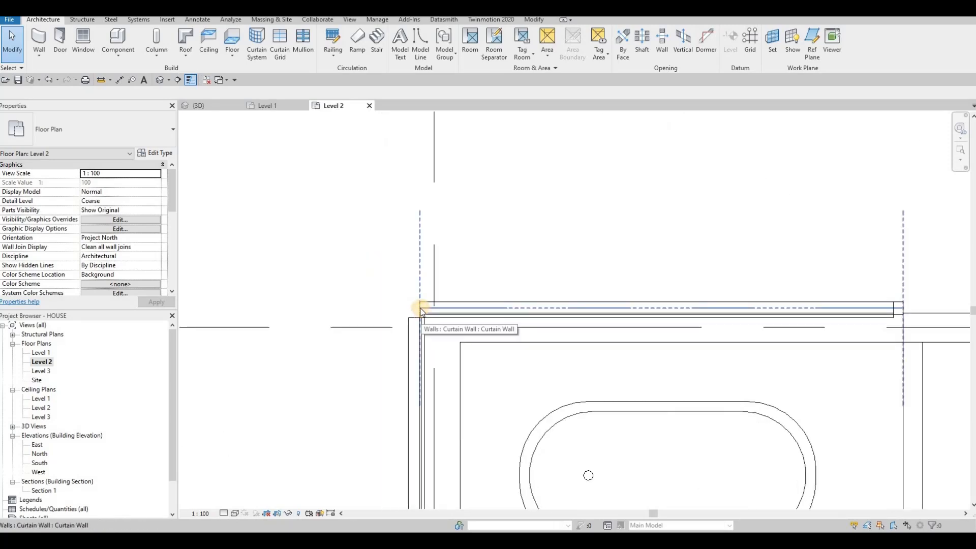
left_click(420, 308)
left_click_drag(409, 308, 413, 308)
key("Escape")
key("Escape")
Step: Extend the front curtain wall of the bedroom with the sofa to the outer face of the side curtain wall near grid D
scroll(439, 261, "down", 3)
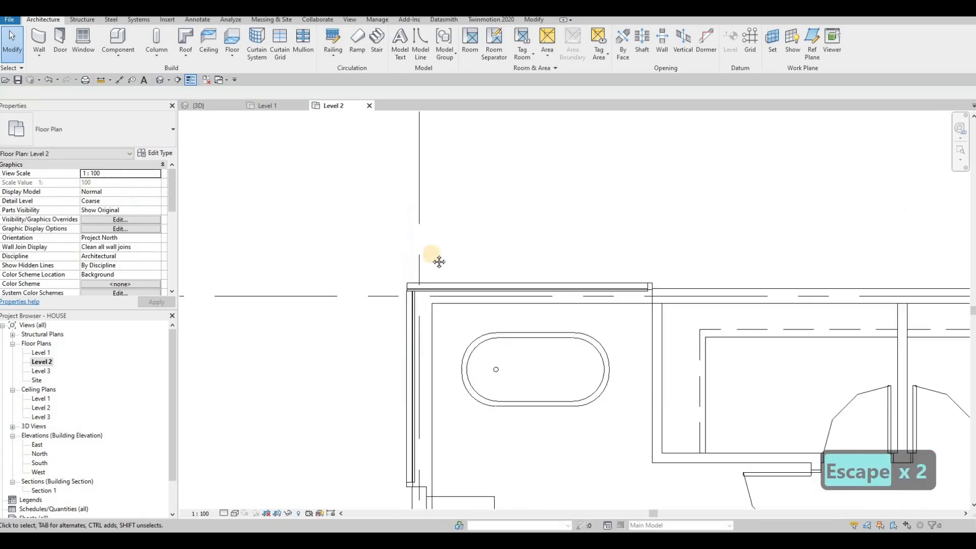
scroll(411, 277, "down", 4)
middle_click_drag(429, 348, 447, 200)
middle_click_drag(433, 475, 440, 392)
scroll(440, 394, "up", 3)
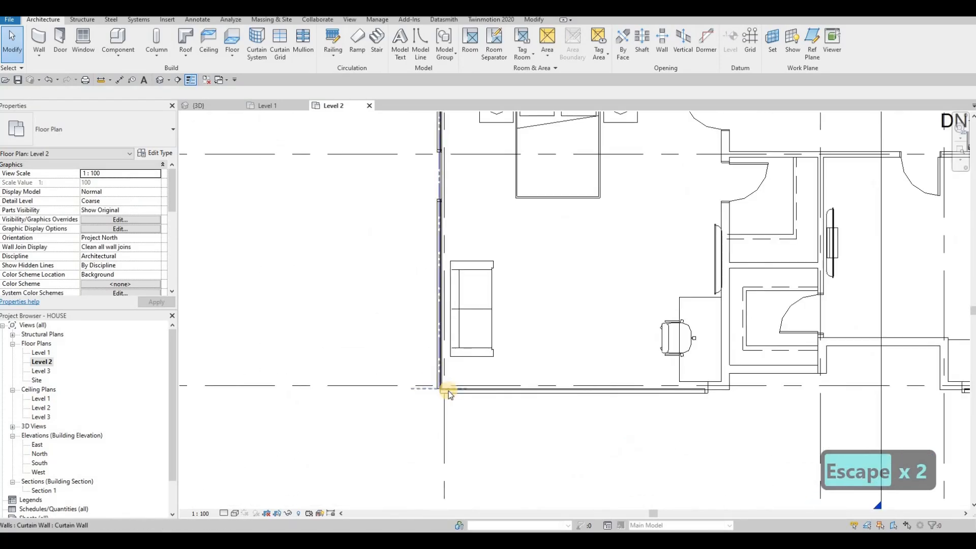
scroll(448, 391, "up", 2)
left_click(444, 391)
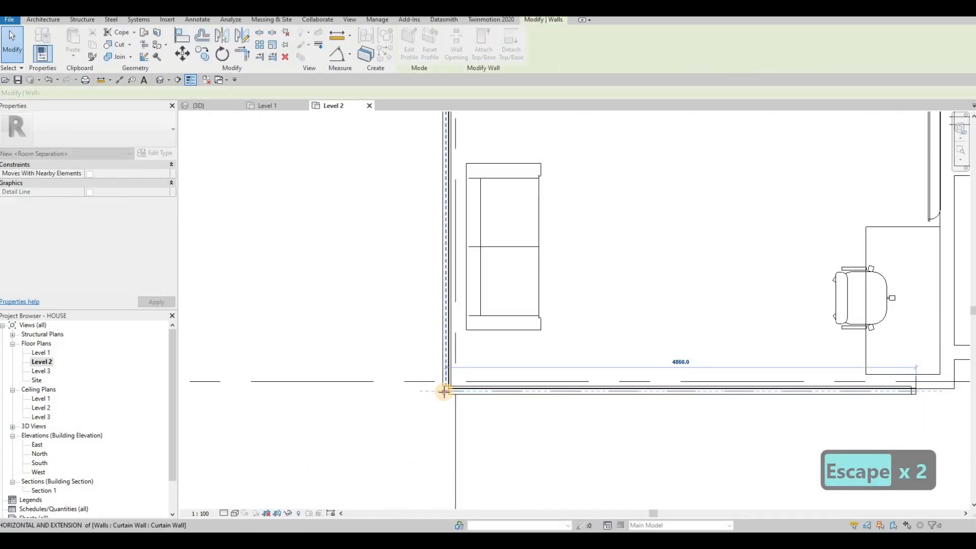
left_click_drag(444, 391, 446, 390)
scroll(448, 392, "up", 3)
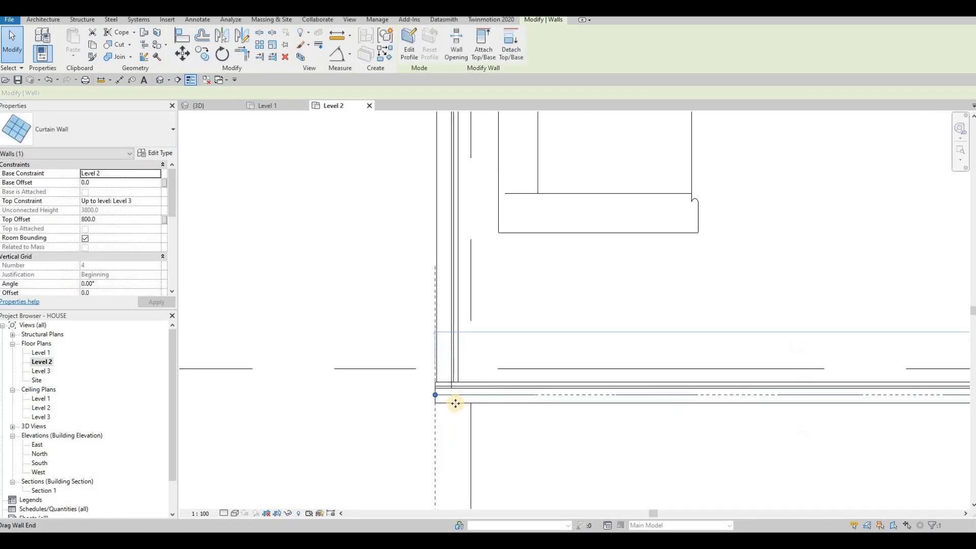
scroll(433, 392, "up", 2)
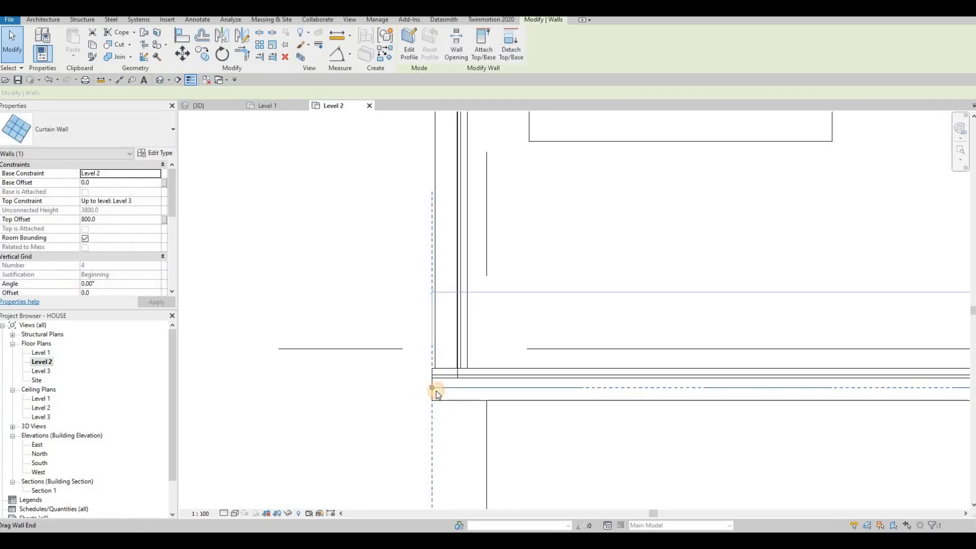
left_click_drag(435, 392, 434, 386)
scroll(487, 348, "down", 4)
key("Escape")
Step: Extend the side curtain wall at the opposite end of grid D to the outer face of the front curtain wall
scroll(512, 398, "down", 4)
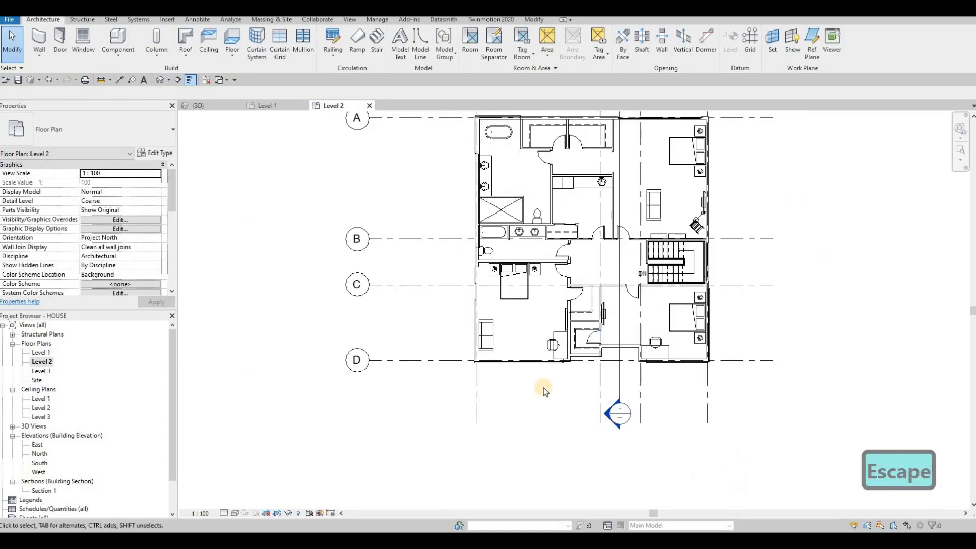
scroll(571, 374, "up", 6)
scroll(612, 350, "up", 3)
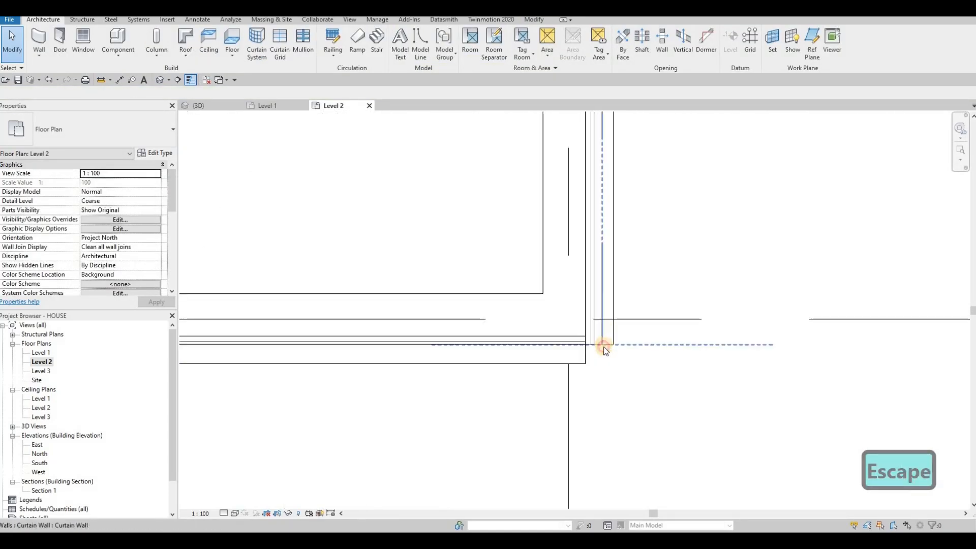
left_click(602, 345)
left_click_drag(602, 345, 600, 363)
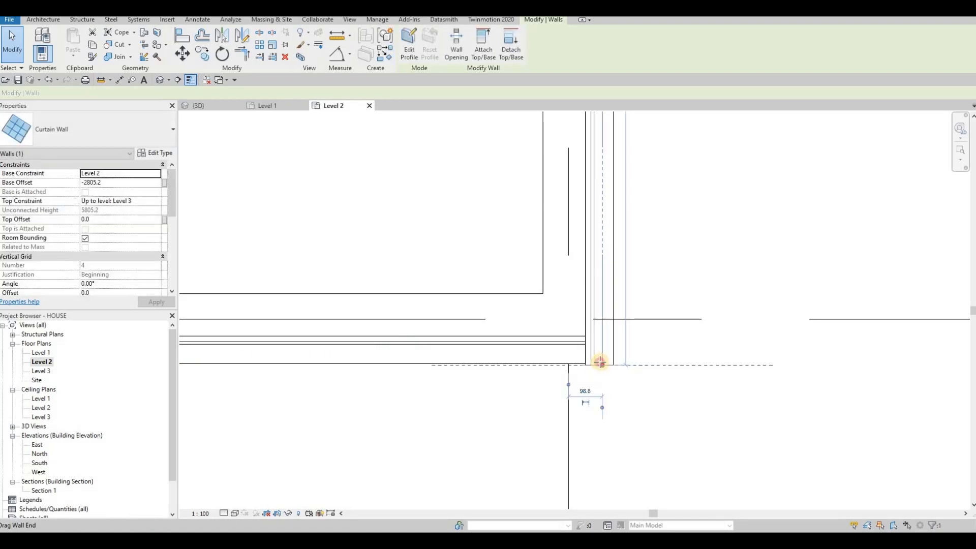
scroll(610, 365, "up", 3)
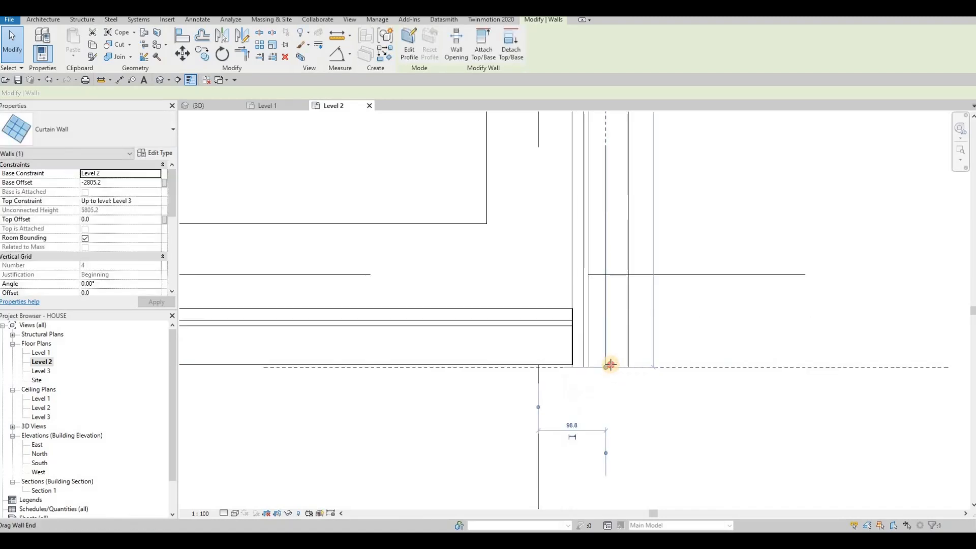
key("Escape")
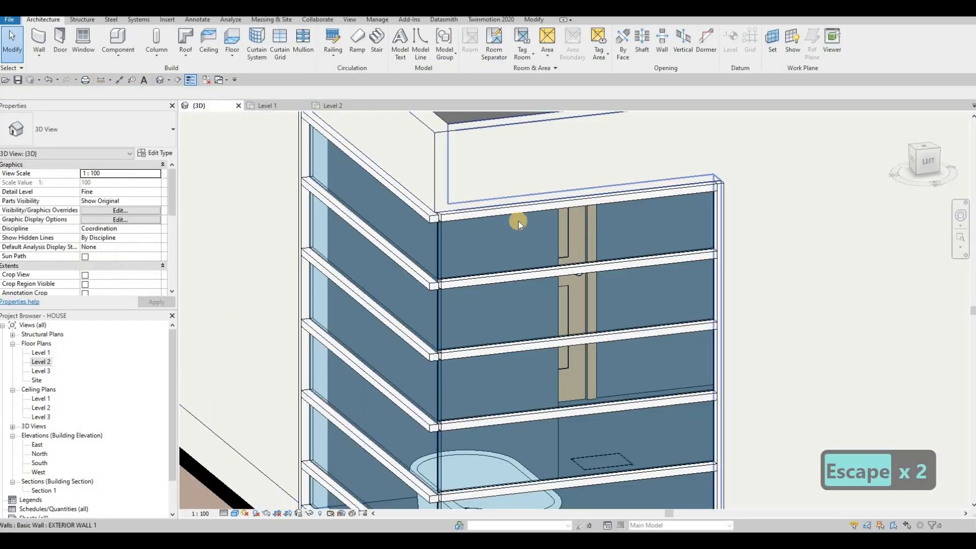
Step: Examine in the 3D view how the horizontal mullions meet at each glazed corner of the house
middle_click_drag(516, 217, 493, 221, "shift")
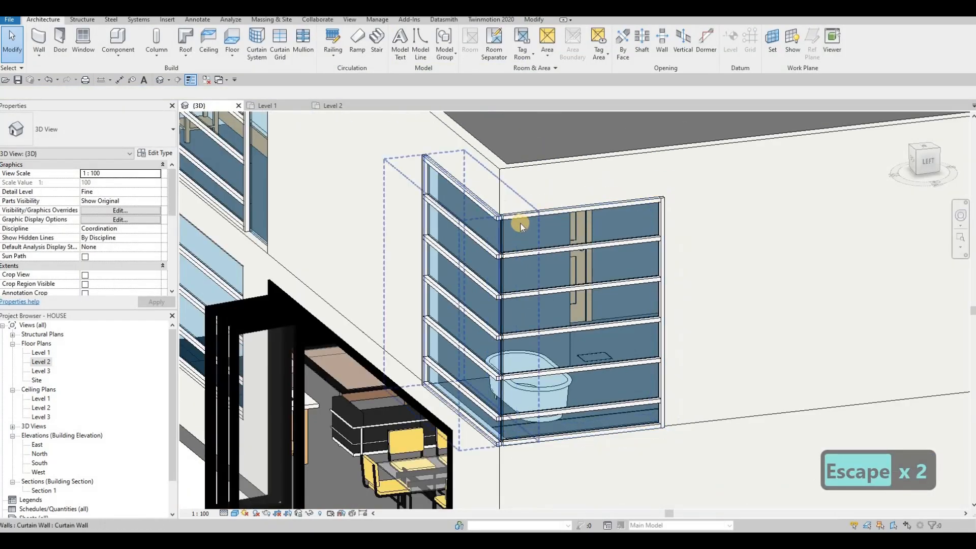
scroll(502, 227, "up", 2)
scroll(501, 227, "down", 8)
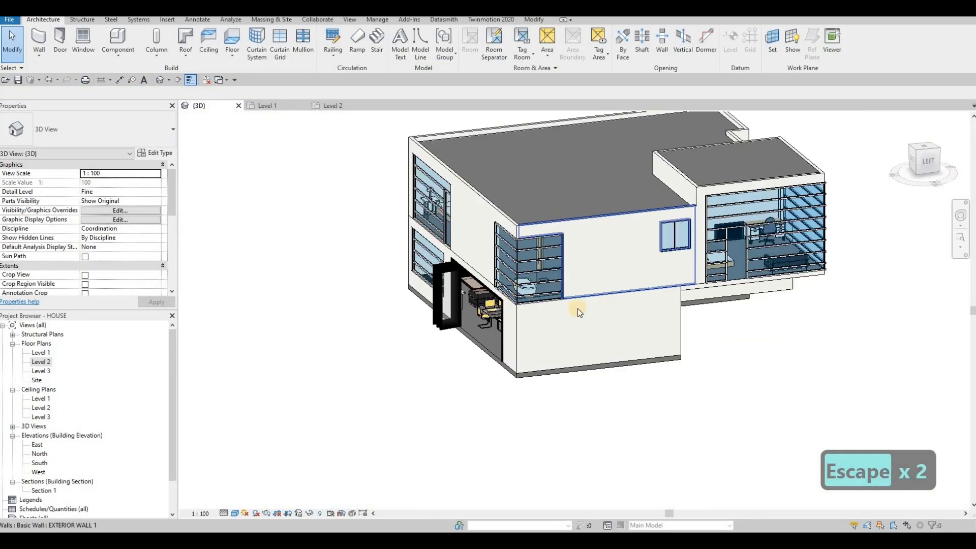
middle_click_drag(578, 308, 447, 261, "shift")
scroll(447, 260, "up", 6)
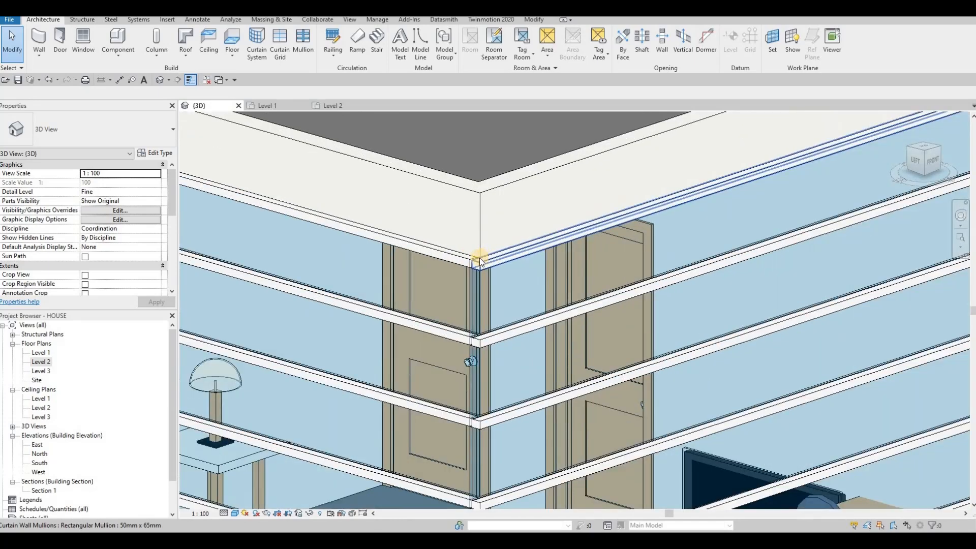
scroll(602, 285, "down", 6)
scroll(714, 155, "up", 5)
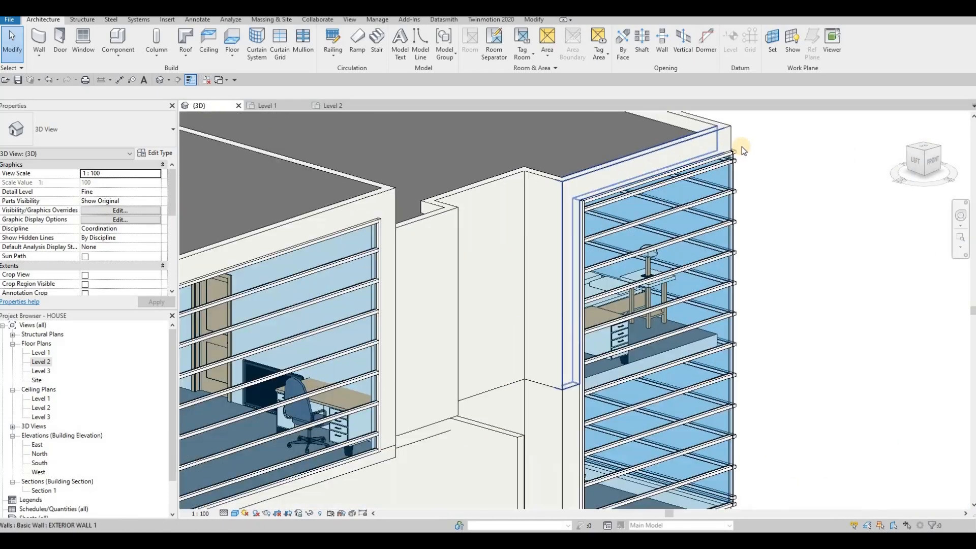
scroll(739, 153, "up", 2)
scroll(710, 184, "down", 5)
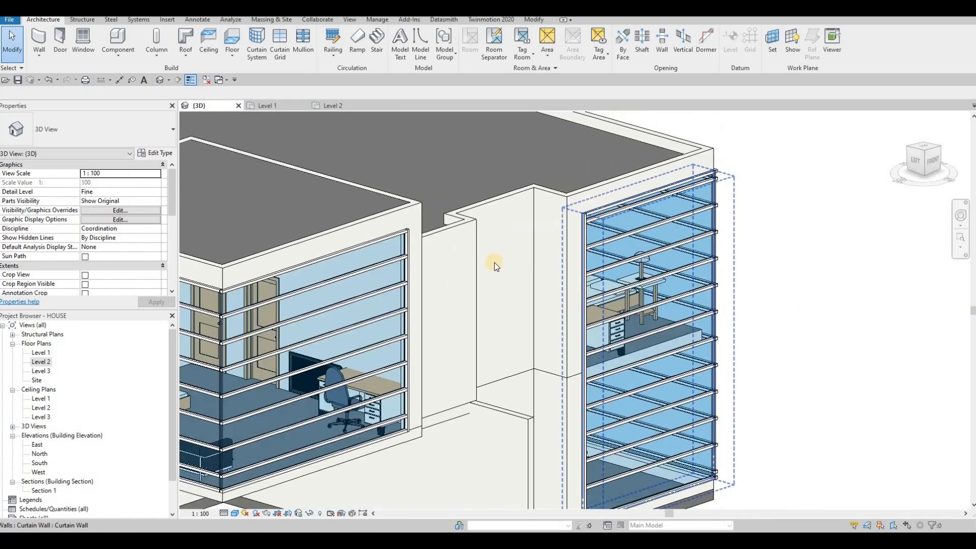
middle_click_drag(757, 247, 203, 325, "shift")
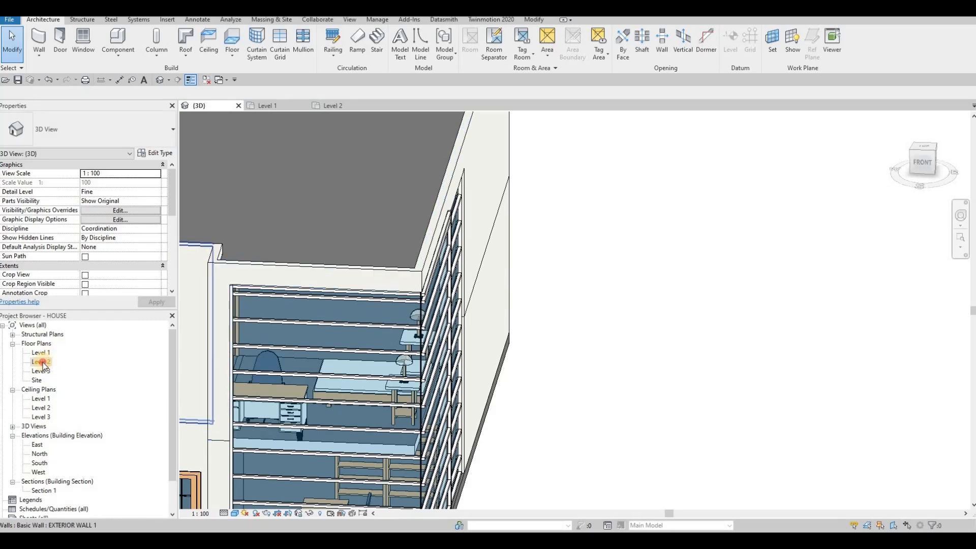
Step: In the Level 2 plan, extend the two-storey front curtain wall's end to the outer face of the adjoining side curtain wall
scroll(516, 319, "down", 2)
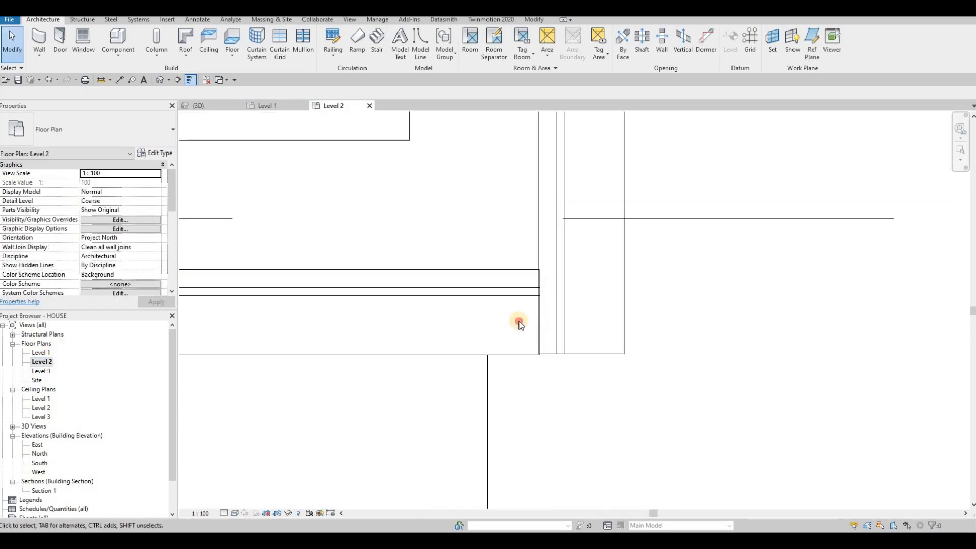
left_click(541, 323)
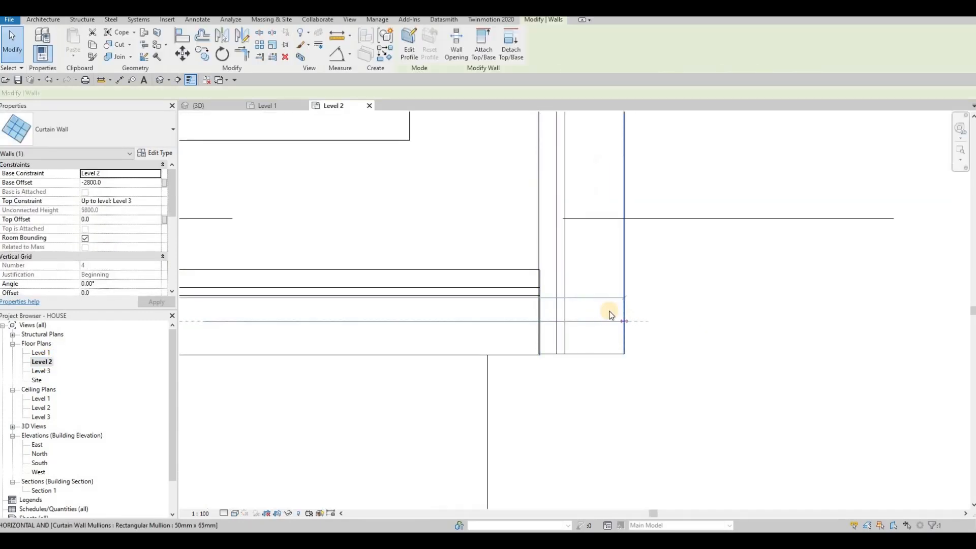
left_click_drag(609, 311, 609, 311)
scroll(600, 310, "down", 3)
key("Escape")
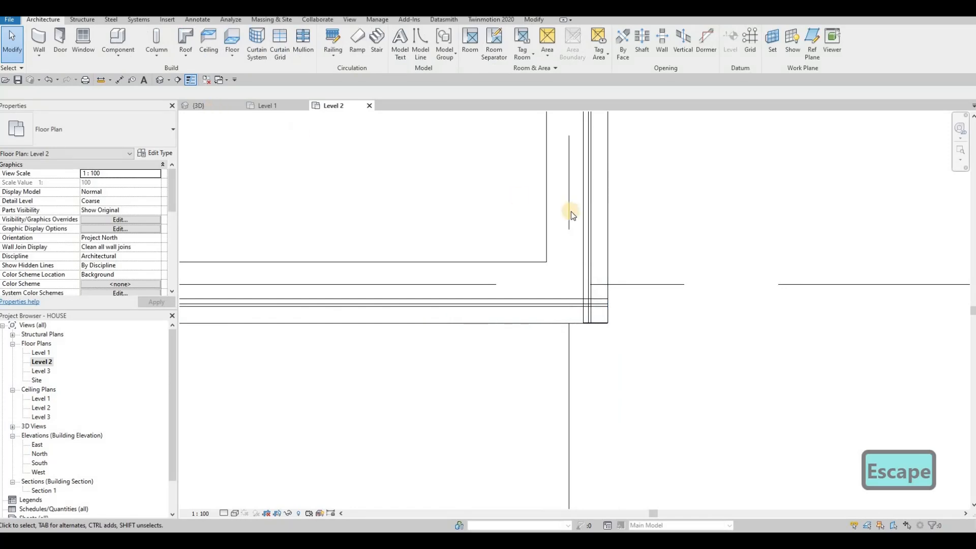
Step: Check the mullion joints at the two-storey corner and the projecting bedroom corner in the 3D view
middle_click_drag(571, 211, 555, 192)
scroll(485, 264, "up", 5)
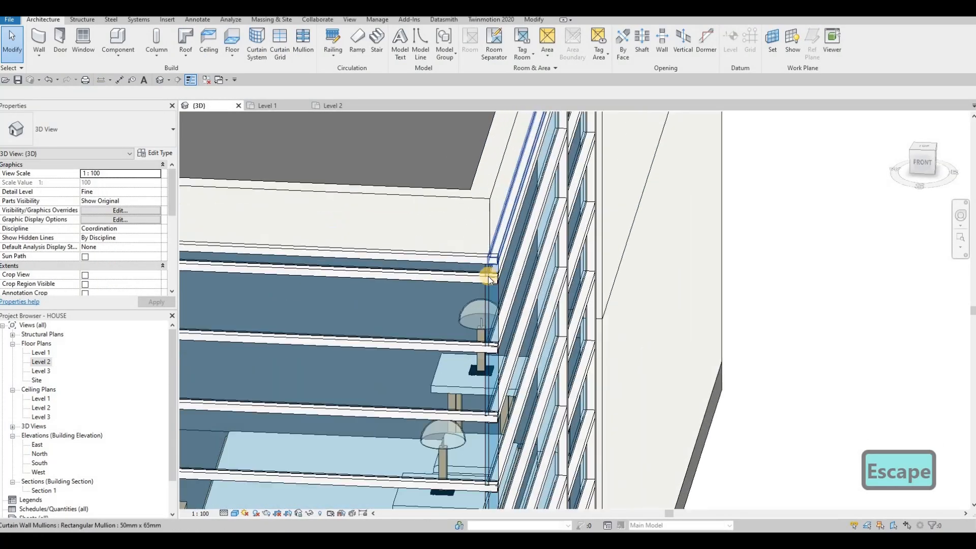
middle_click_drag(498, 229, 544, 259, "shift")
scroll(501, 216, "down", 4)
scroll(584, 235, "down", 4)
scroll(543, 259, "down", 1)
middle_click_drag(451, 316, 358, 317, "shift")
scroll(364, 213, "up", 5)
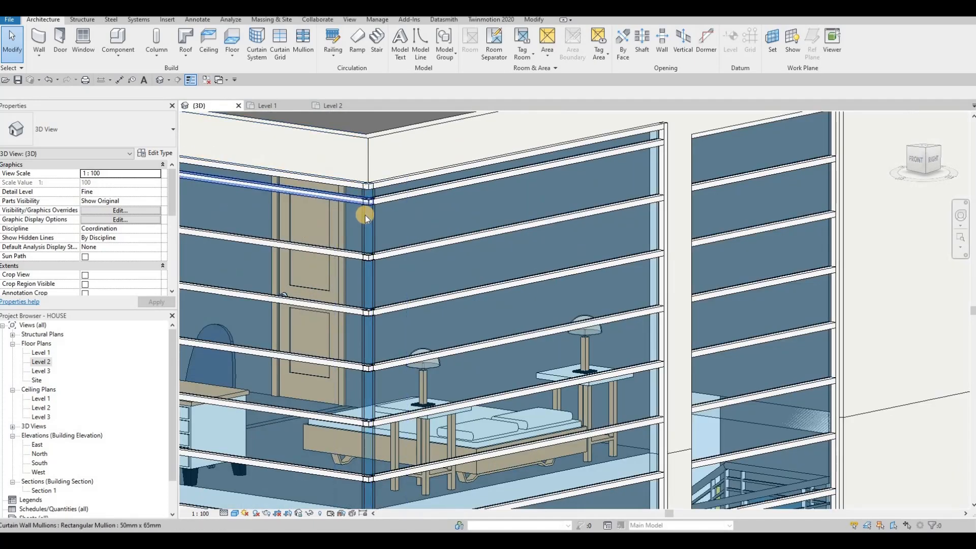
scroll(336, 184, "up", 2)
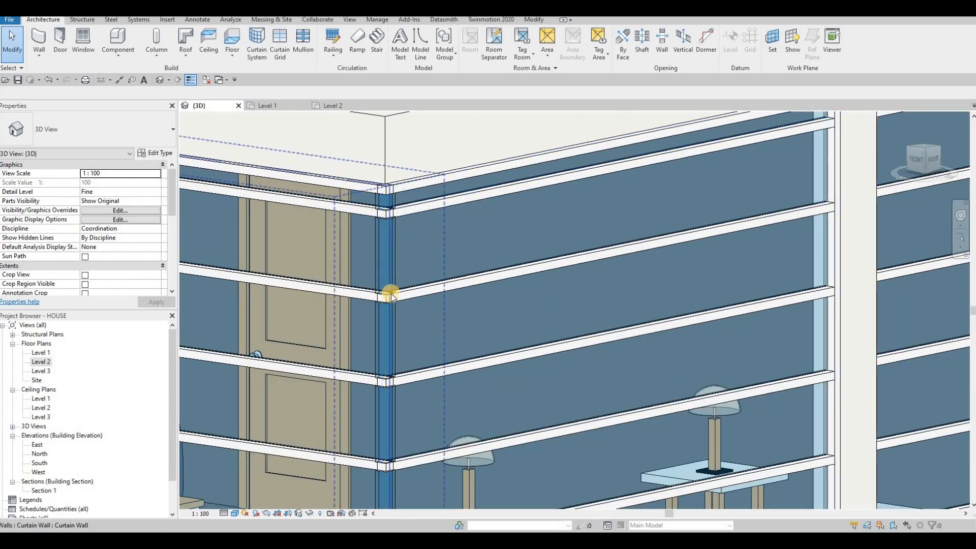
scroll(391, 295, "down", 3)
middle_click_drag(423, 327, 764, 267, "shift")
scroll(722, 267, "up", 5)
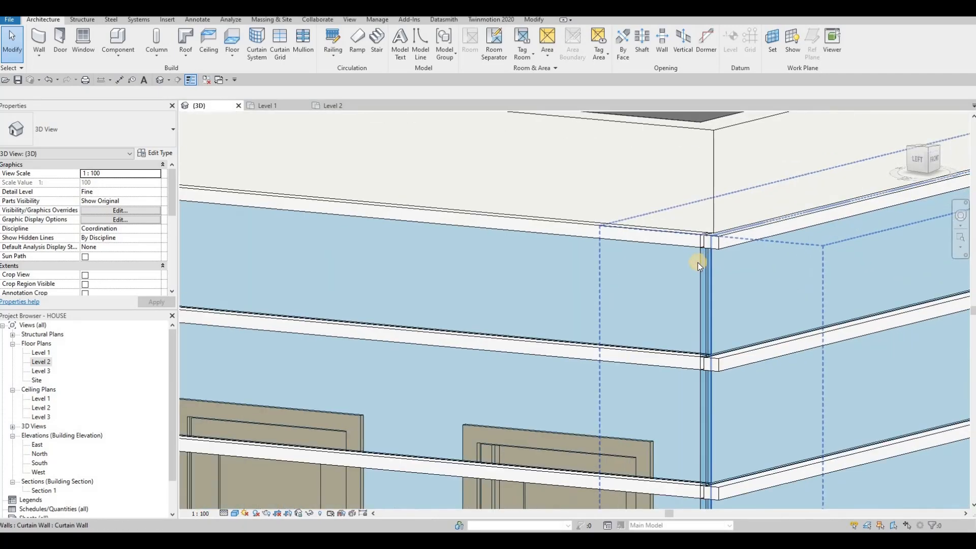
Step: Undo the last extension of the two-storey front curtain wall's end
scroll(694, 290, "down", 5)
middle_click_drag(688, 337, 418, 213)
scroll(428, 226, "up", 8)
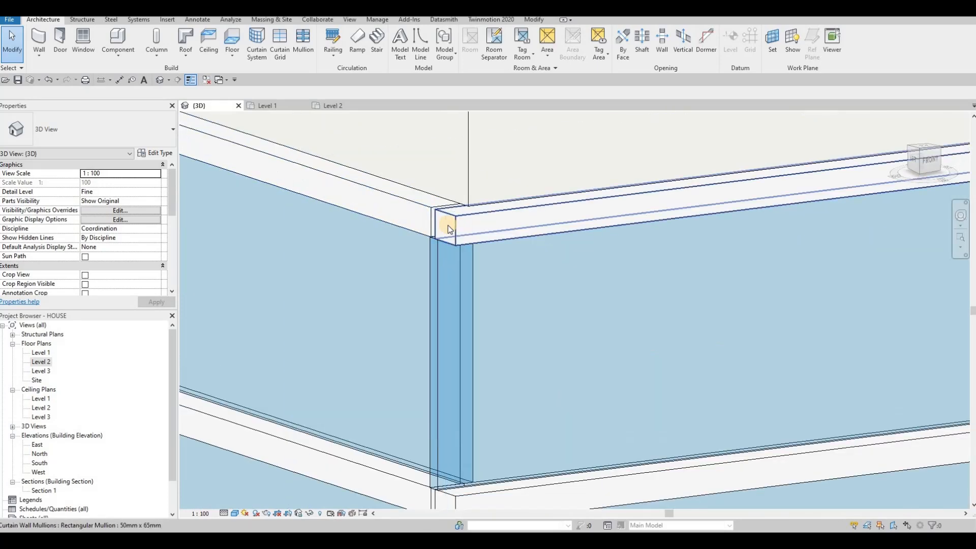
scroll(447, 229, "down", 6)
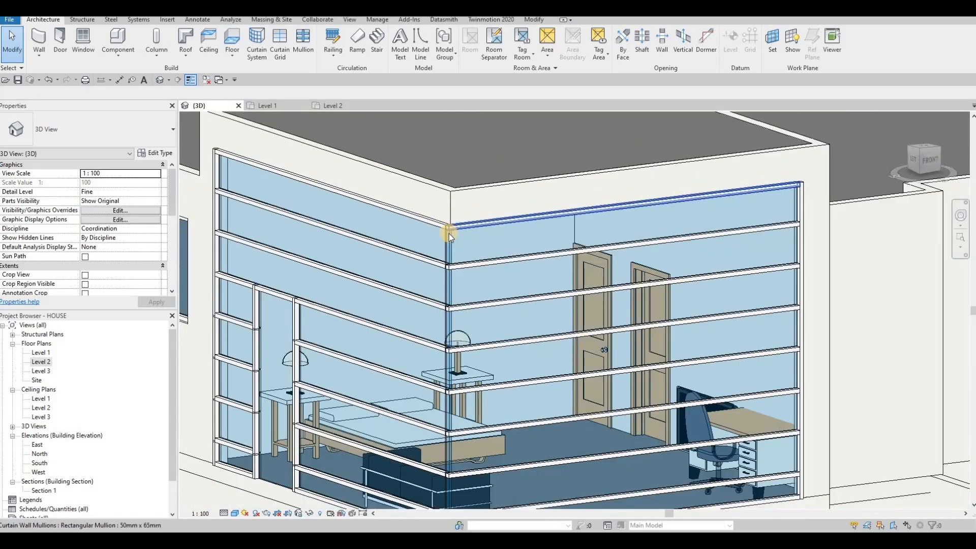
scroll(549, 249, "down", 4)
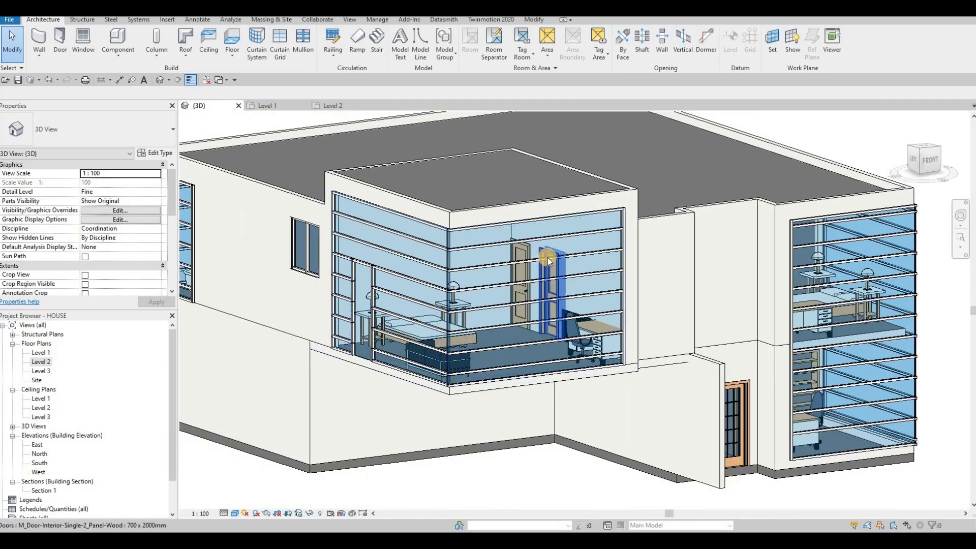
key("ctrl+z")
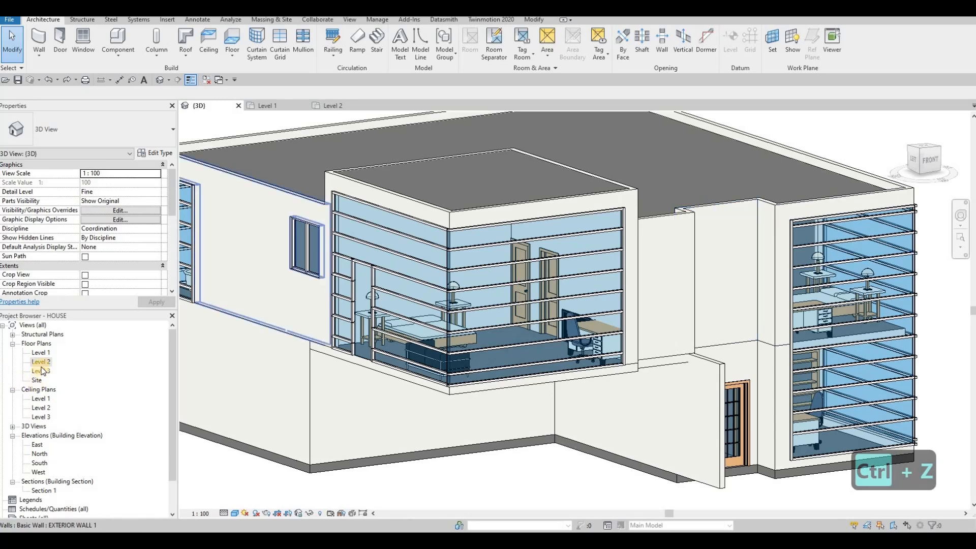
Step: In the Level 2 plan, shorten the two-storey side curtain wall's end to the inner side of the front curtain wall
double_click(42, 363)
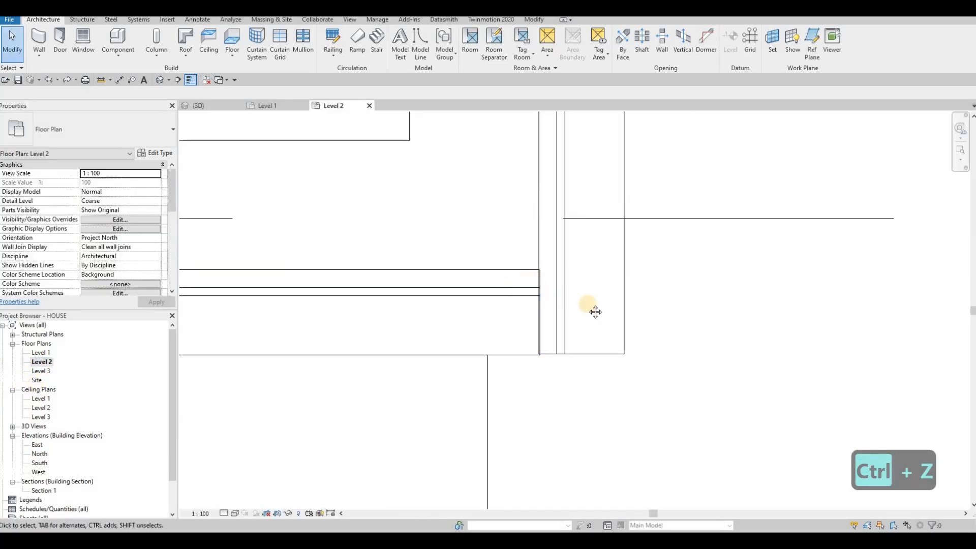
scroll(538, 282, "down", 3)
middle_click_drag(542, 284, 630, 307)
left_click(635, 323)
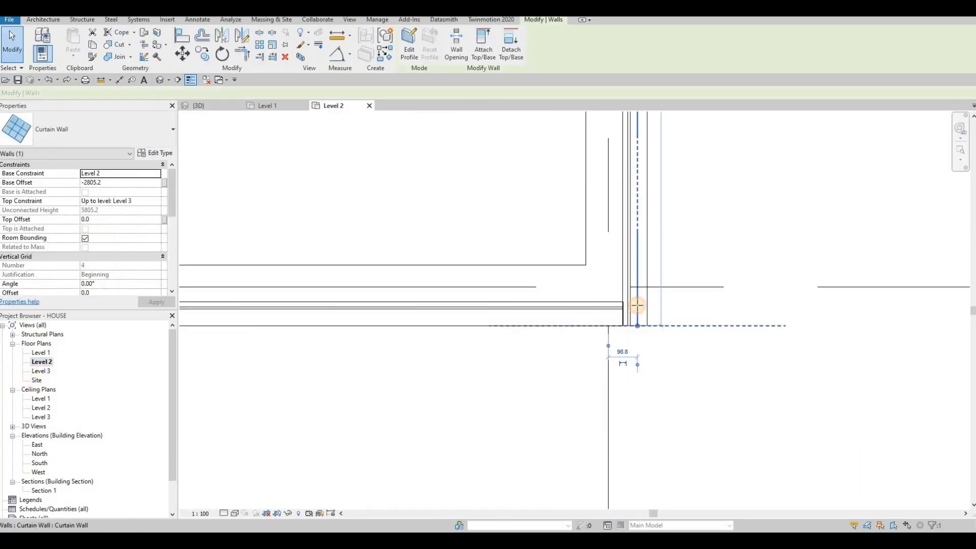
Step: Extend the two-storey front curtain wall's end to the outer face of the side curtain wall
left_click(583, 317)
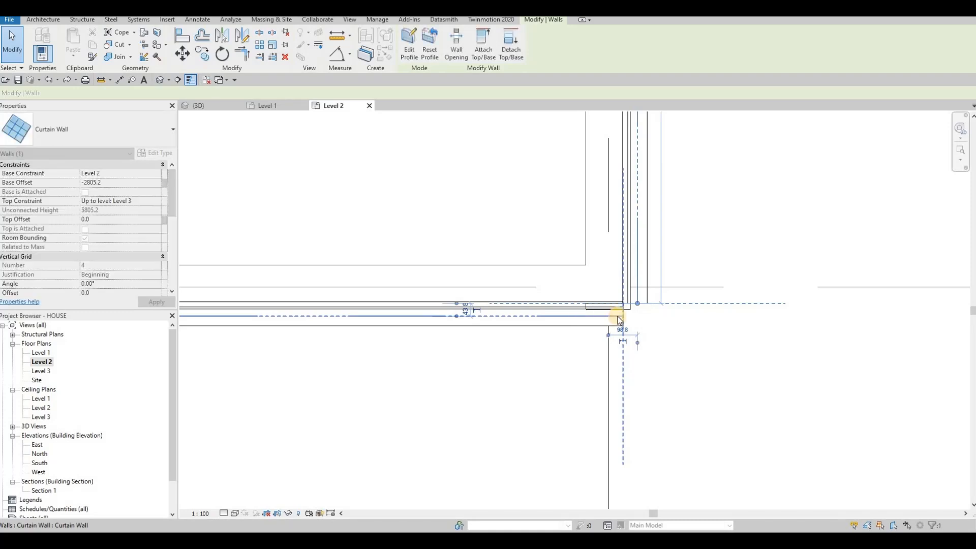
left_click_drag(649, 317, 655, 336)
scroll(644, 314, "up", 4)
scroll(651, 336, "up", 2)
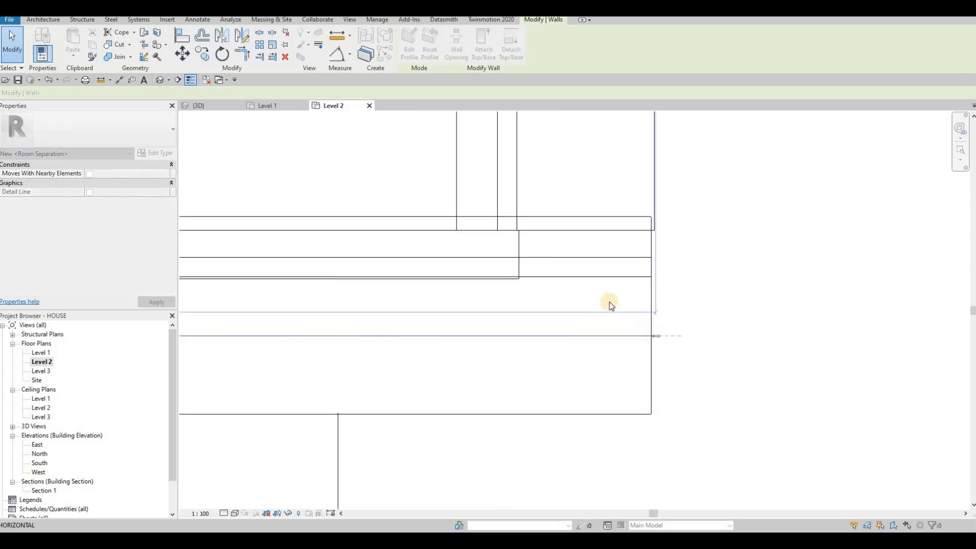
left_click_drag(609, 305, 586, 290)
key("Escape")
key("Escape")
Step: Look over the bathroom corner in the Level 2 plan and the projecting bedroom corner in the 3D view
scroll(570, 300, "down", 5)
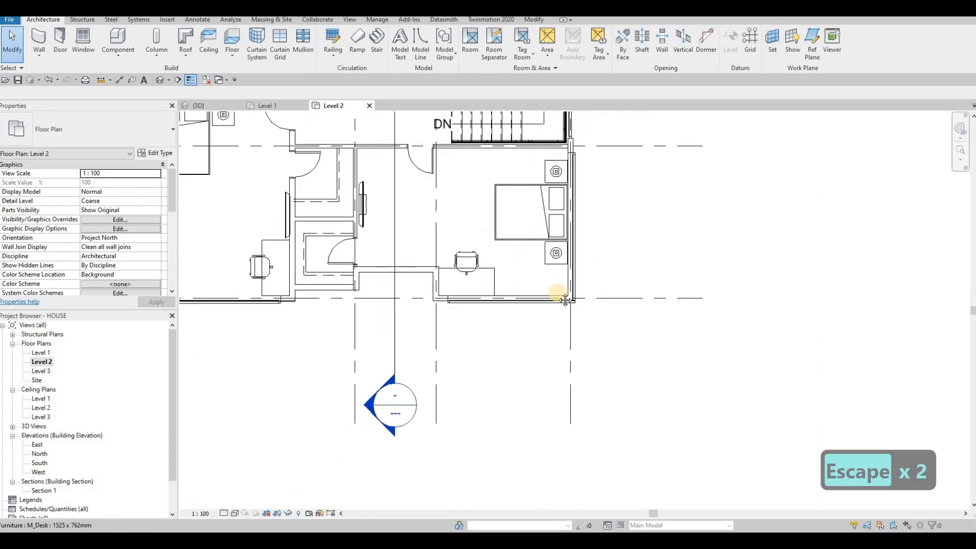
scroll(565, 301, "down", 3)
scroll(519, 209, "up", 1)
scroll(499, 209, "up", 7)
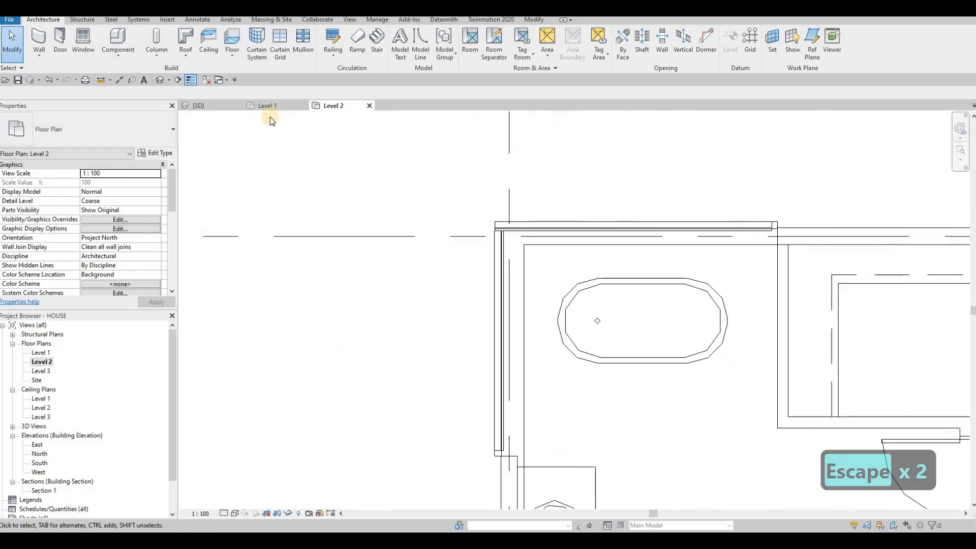
left_click(214, 105)
key("Escape")
scroll(471, 217, "down", 3)
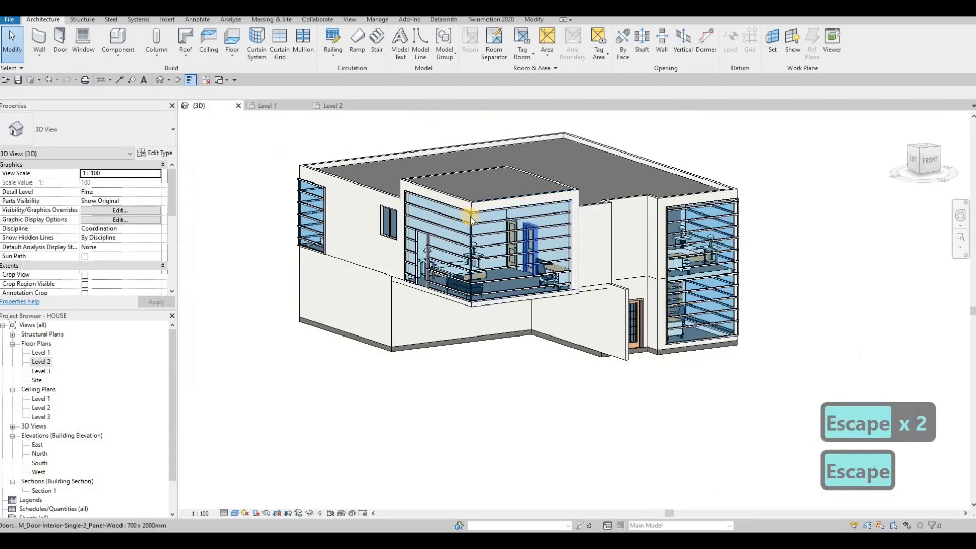
scroll(468, 218, "up", 10)
scroll(549, 253, "down", 8)
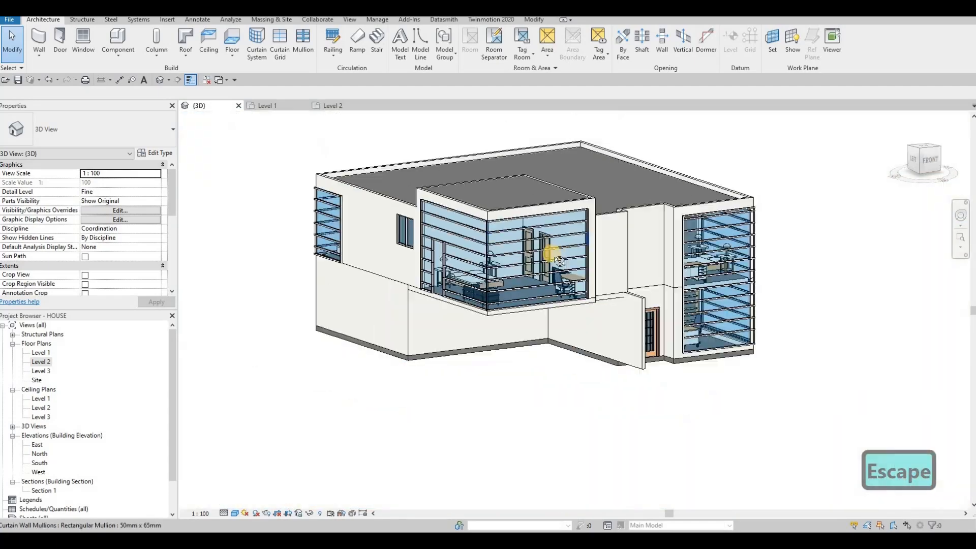
Step: Examine in the 3D view how the front and side mullions and the exterior wall meet at the two-storey corner
middle_click_drag(550, 254, 427, 210, "shift")
scroll(450, 224, "up", 5)
scroll(450, 224, "up", 2)
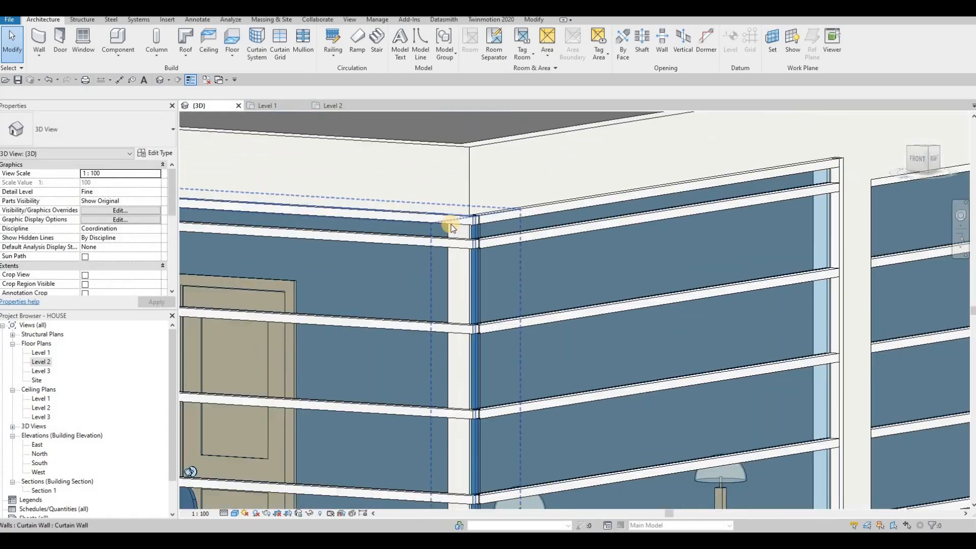
scroll(447, 225, "down", 4)
scroll(456, 222, "up", 5)
scroll(464, 221, "up", 3)
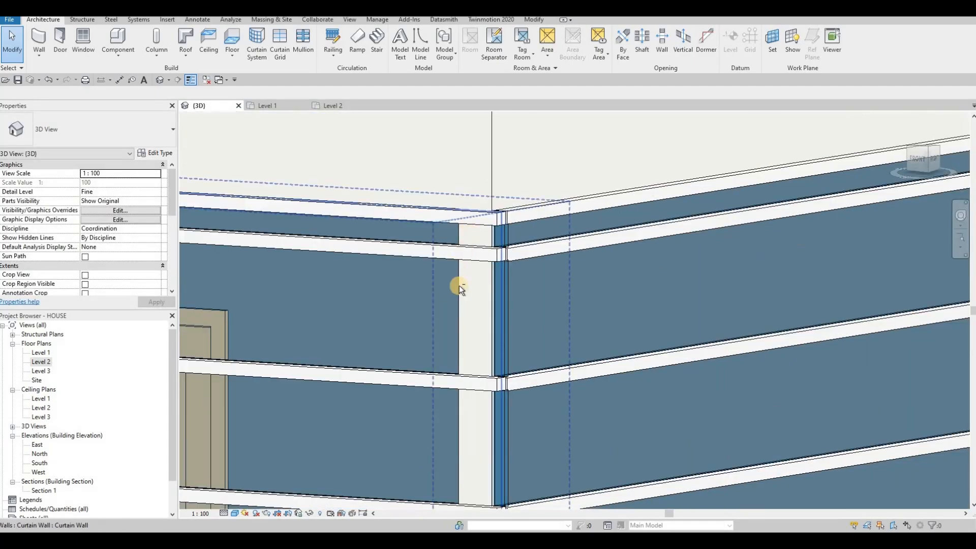
scroll(459, 285, "down", 5)
middle_click_drag(183, 158, 443, 210, "shift")
scroll(443, 209, "down", 3)
scroll(660, 332, "up", 3)
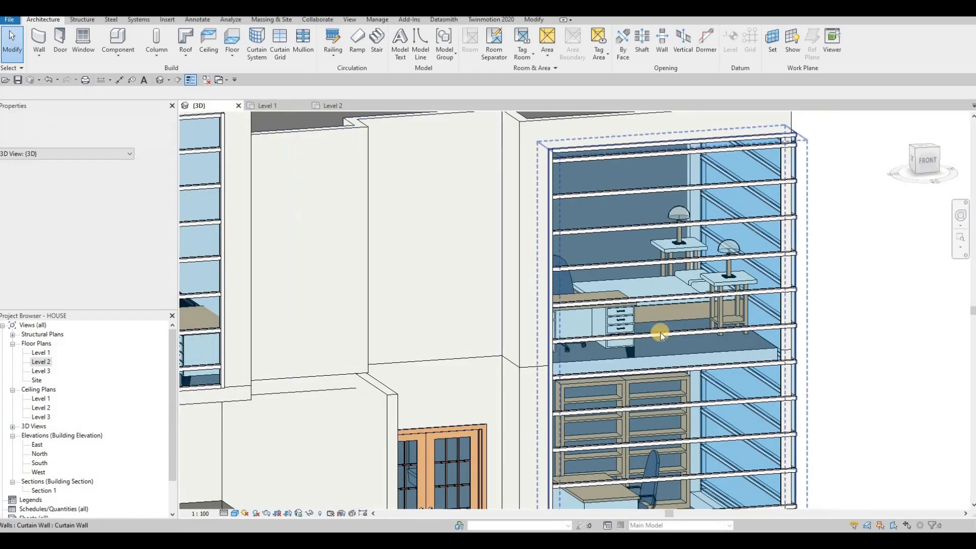
middle_click_drag(780, 369, 628, 300)
scroll(628, 300, "up", 1)
left_click(629, 297)
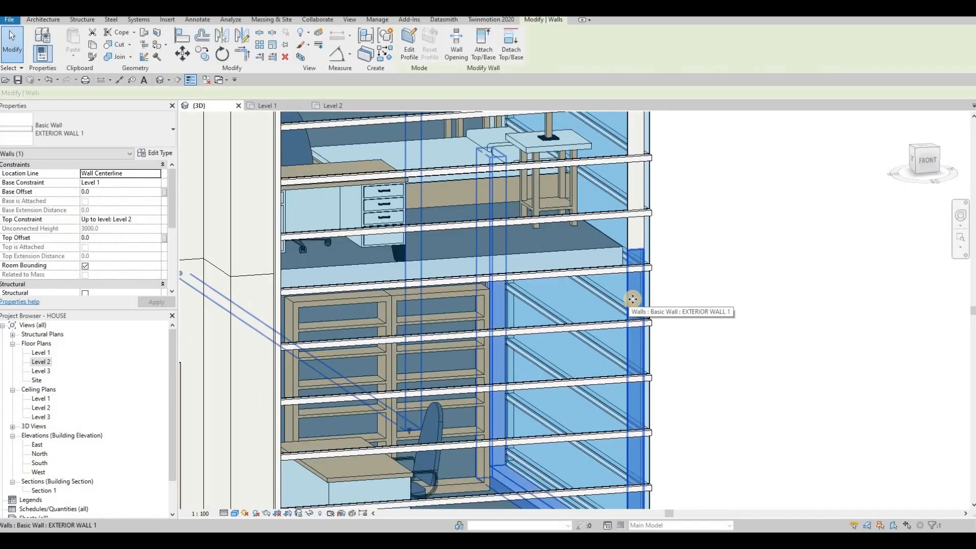
scroll(581, 350, "down", 5)
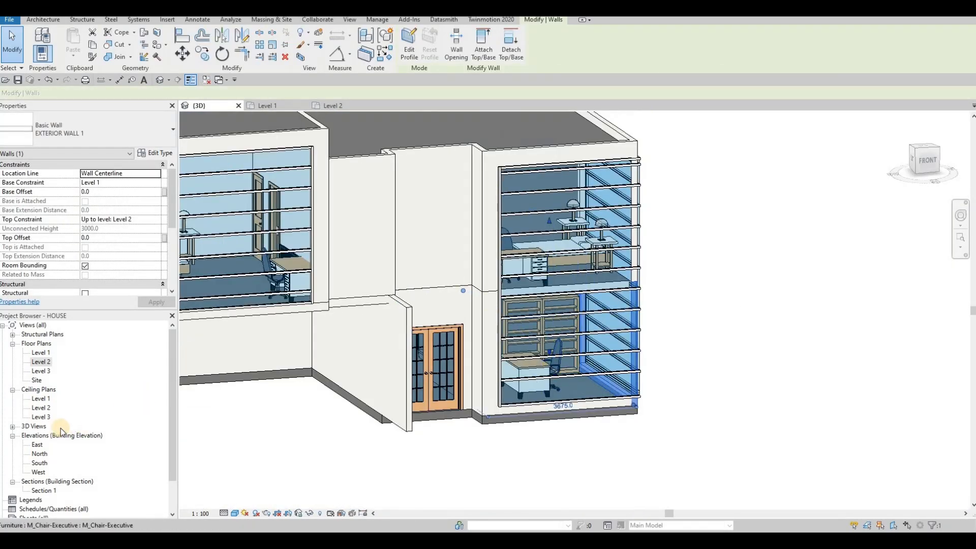
key("Escape")
key("Escape")
Step: In the Level 2 plan, extend the two-storey side curtain wall's end to the front curtain wall's mullion line
double_click(40, 362)
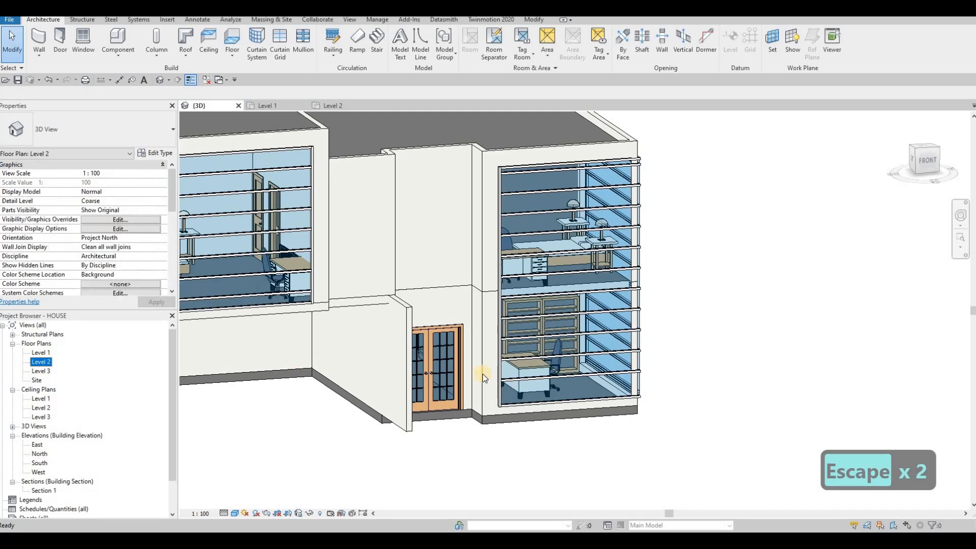
scroll(559, 376, "down", 5)
scroll(560, 363, "down", 4)
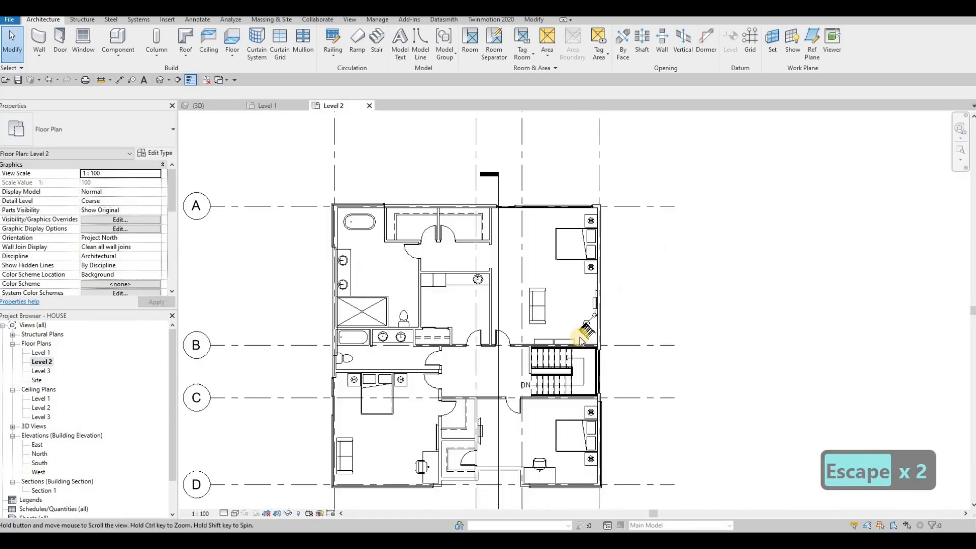
scroll(611, 312, "up", 8)
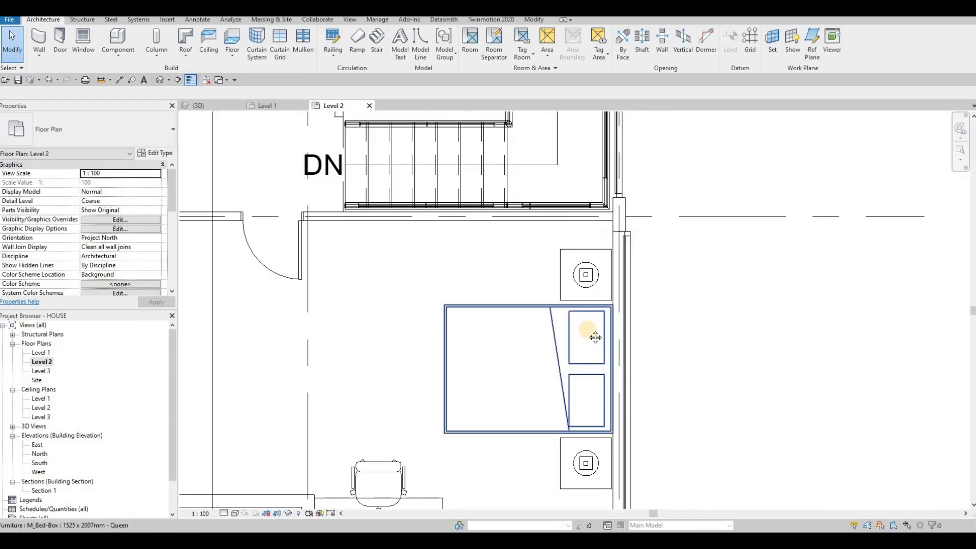
scroll(590, 371, "down", 2)
scroll(603, 394, "up", 6)
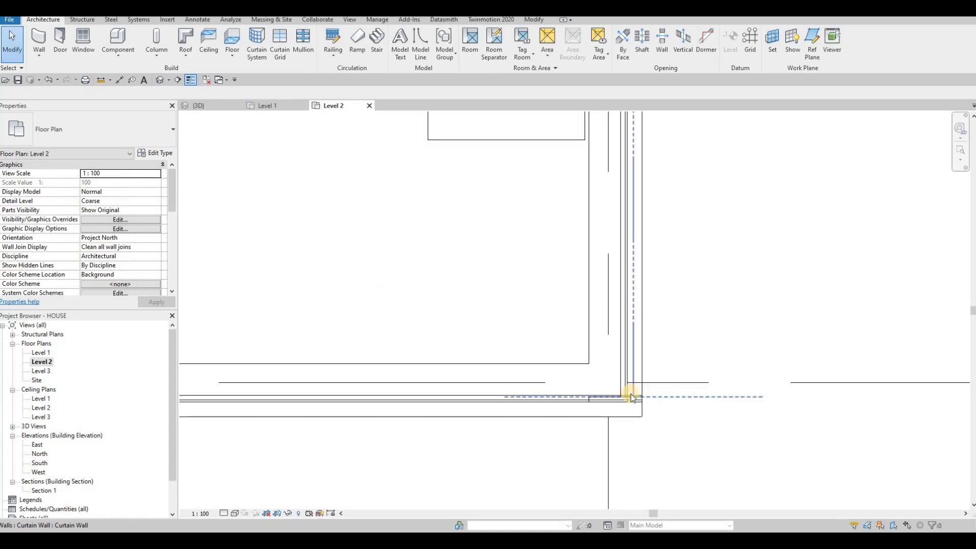
left_click(634, 403)
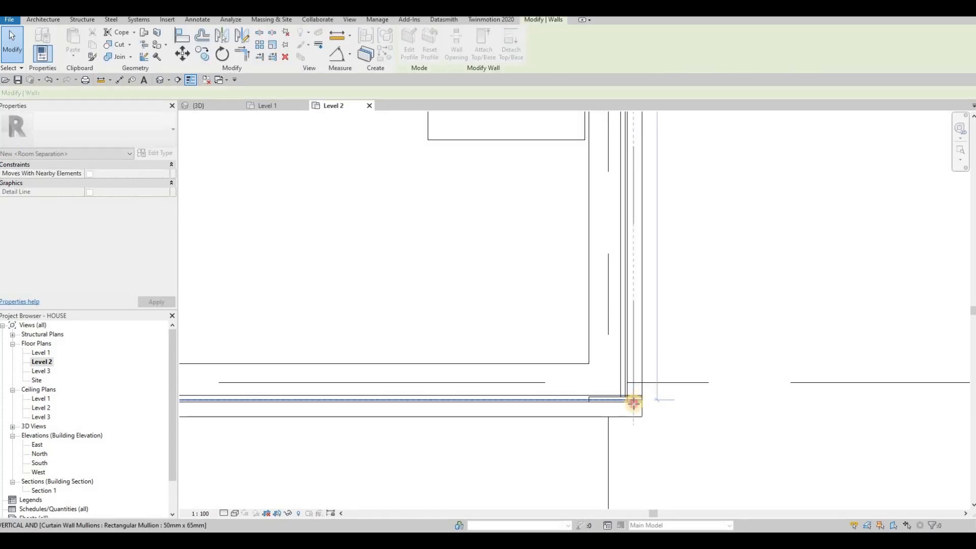
key("Escape")
key("Escape")
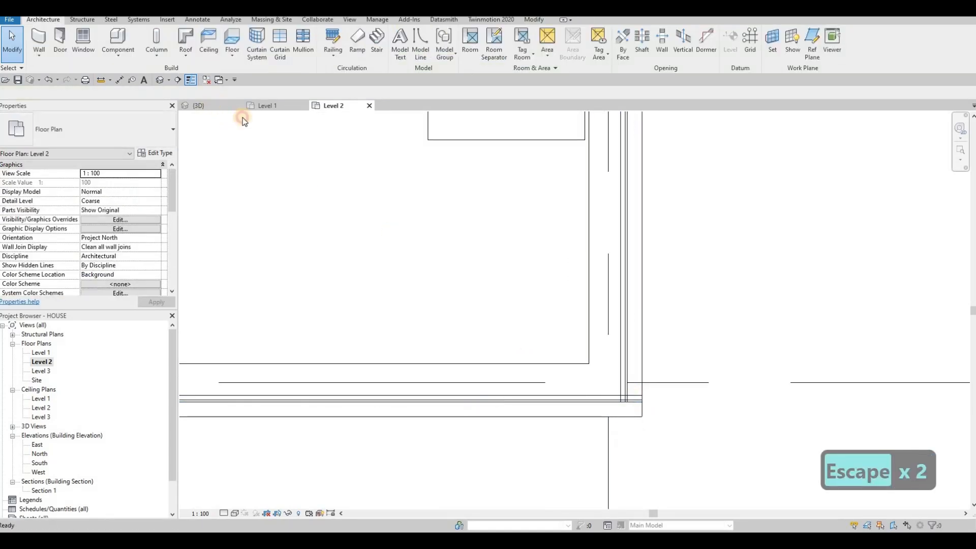
key("Escape")
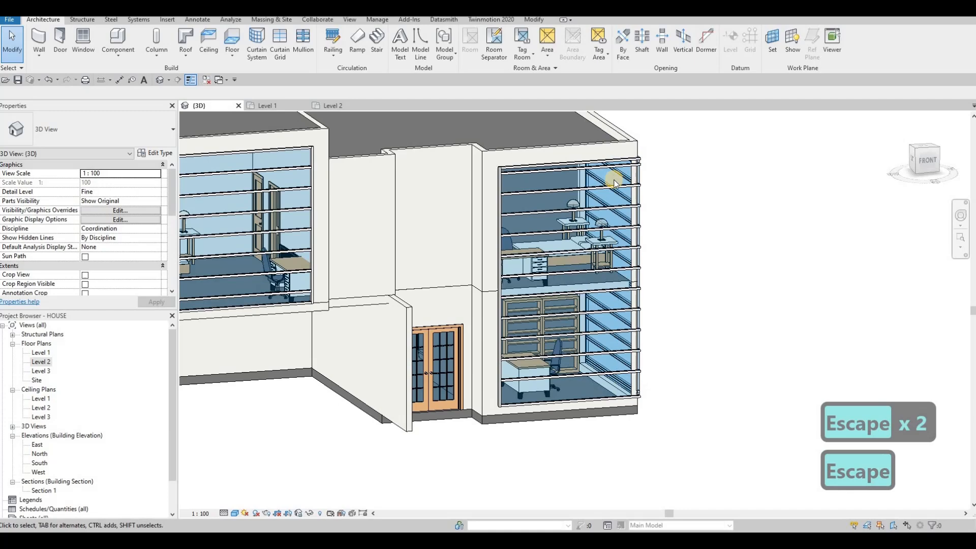
Step: Extend the side curtain wall's end in the Level 2 plan to the outer face of the front curtain wall
scroll(614, 182, "up", 2)
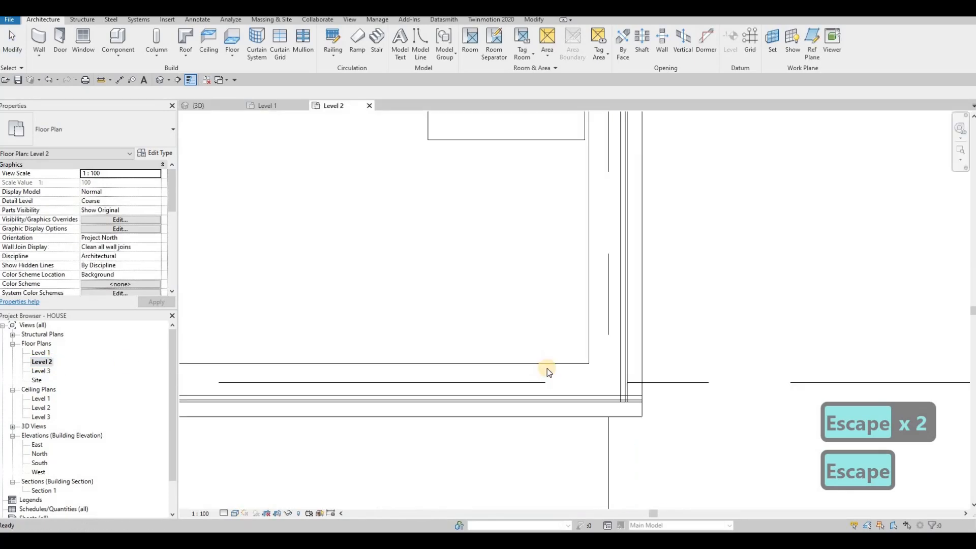
scroll(547, 370, "down", 3)
middle_click_drag(580, 379, 621, 361)
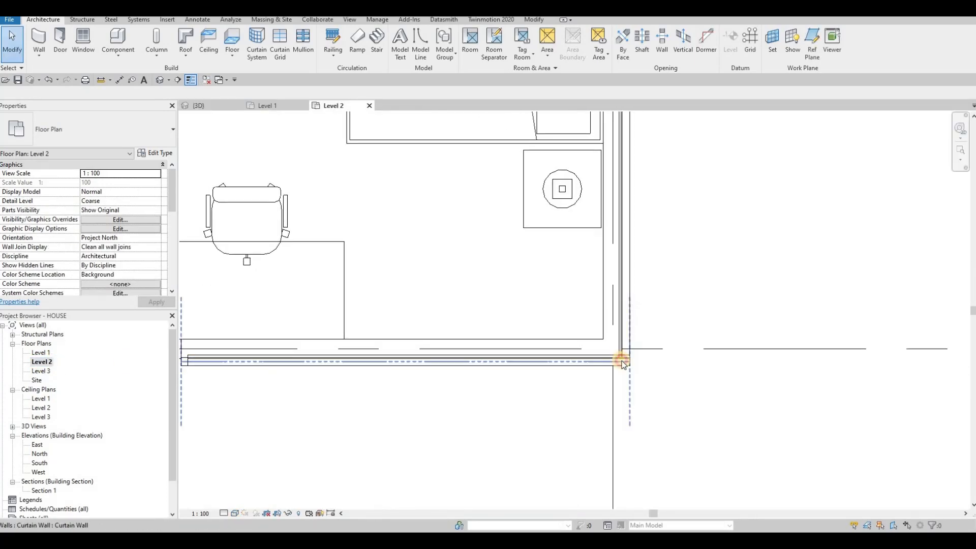
left_click(627, 362)
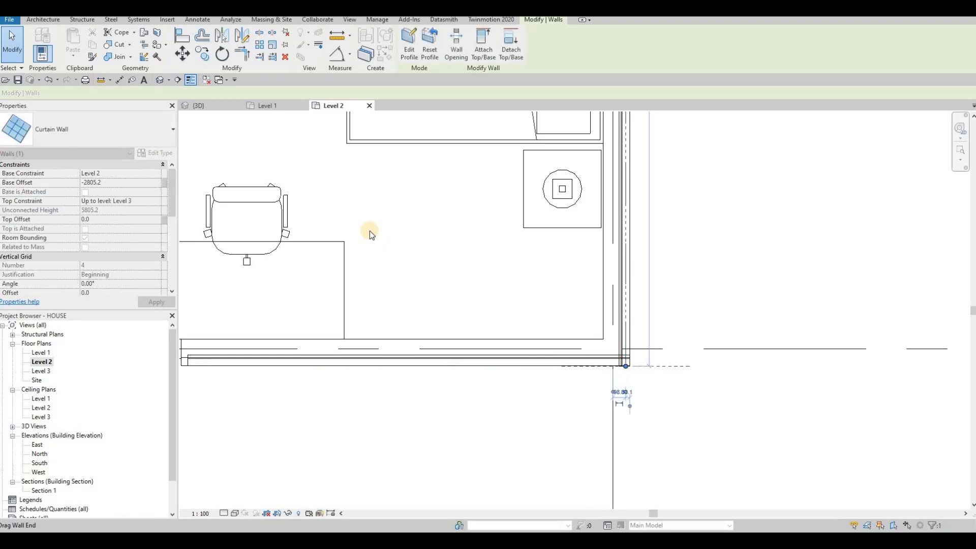
key("Escape")
key("Escape")
key("Escape")
Step: Check in the 3D view how the horizontal mullions meet at the two-storey corner
left_click(206, 106)
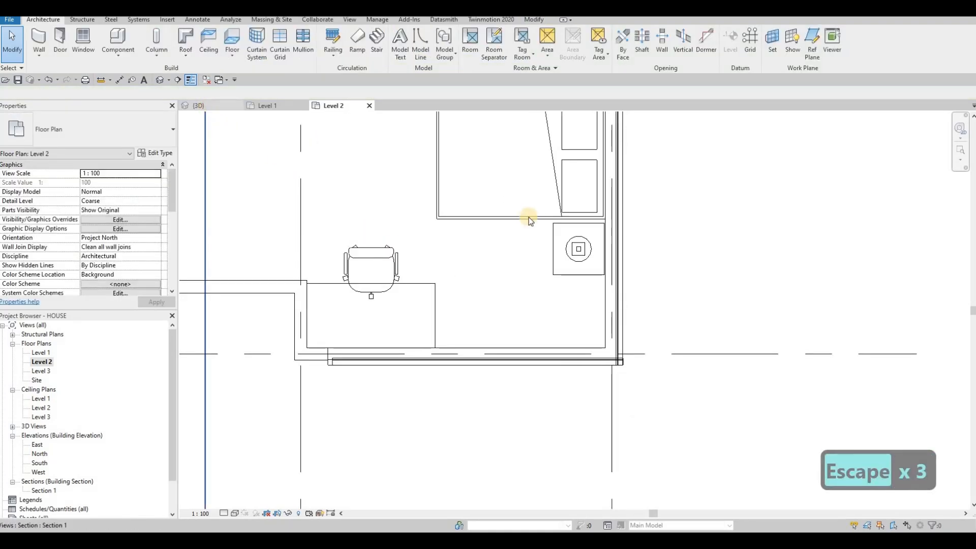
middle_click_drag(612, 280, 638, 240)
middle_click_drag(466, 206, 355, 203, "shift")
scroll(536, 271, "up", 1)
scroll(394, 188, "up", 6)
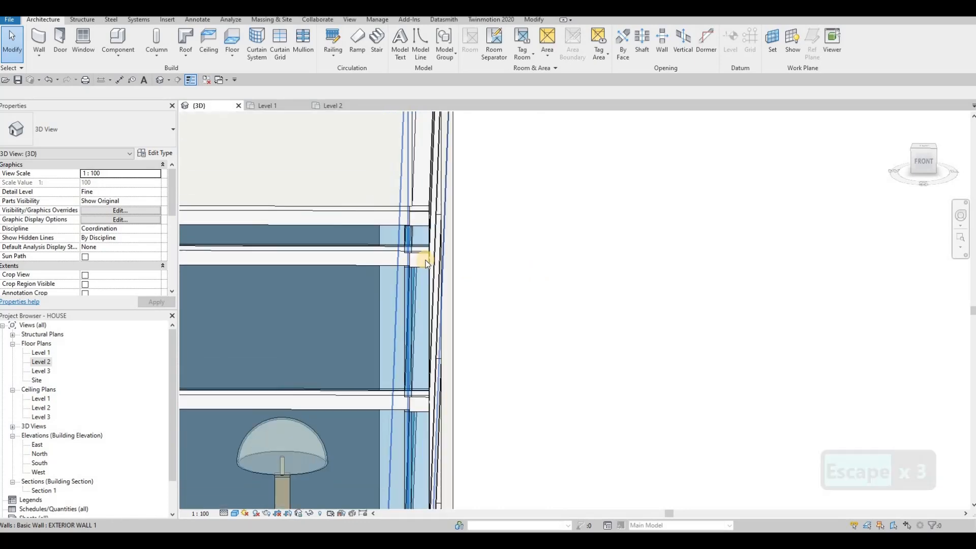
scroll(398, 268, "down", 3)
middle_click_drag(512, 253, 522, 242)
scroll(539, 242, "down", 5)
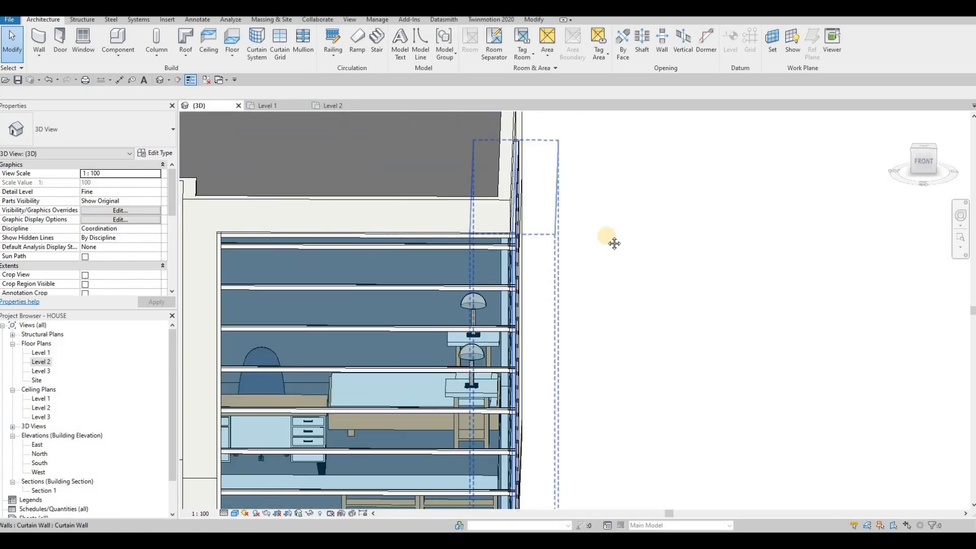
Step: Inspect the projecting bedroom corner, the bathroom corner and the rear glazing in the 3D view
middle_click_drag(354, 189, 531, 171)
scroll(531, 170, "down", 1)
scroll(381, 191, "up", 2)
scroll(437, 211, "up", 2)
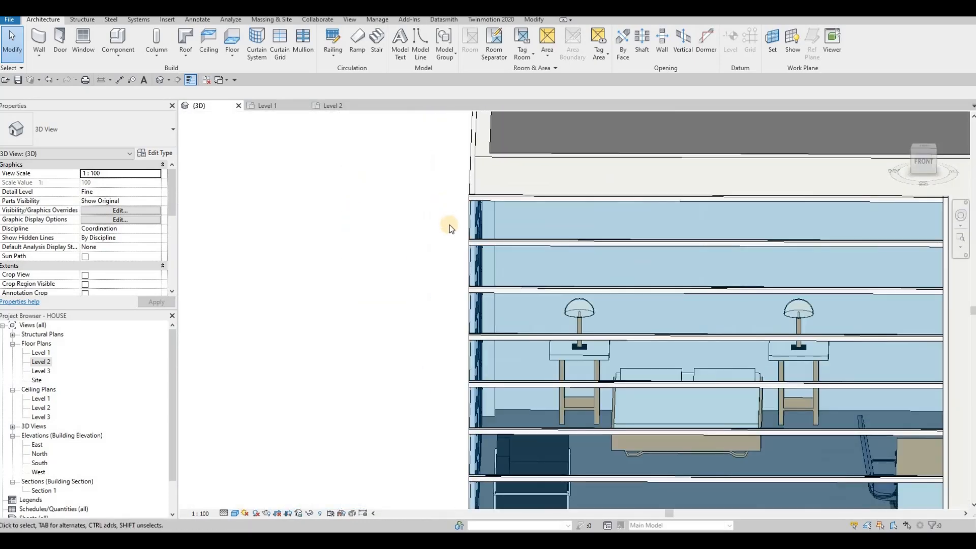
scroll(464, 288, "down", 5)
middle_click_drag(508, 277, 647, 188, "shift")
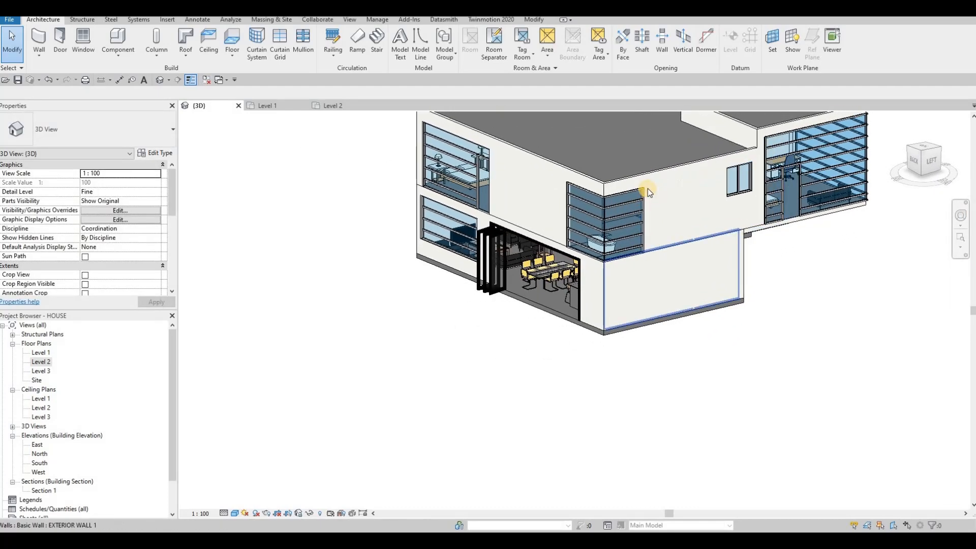
scroll(646, 189, "up", 5)
scroll(627, 196, "down", 2)
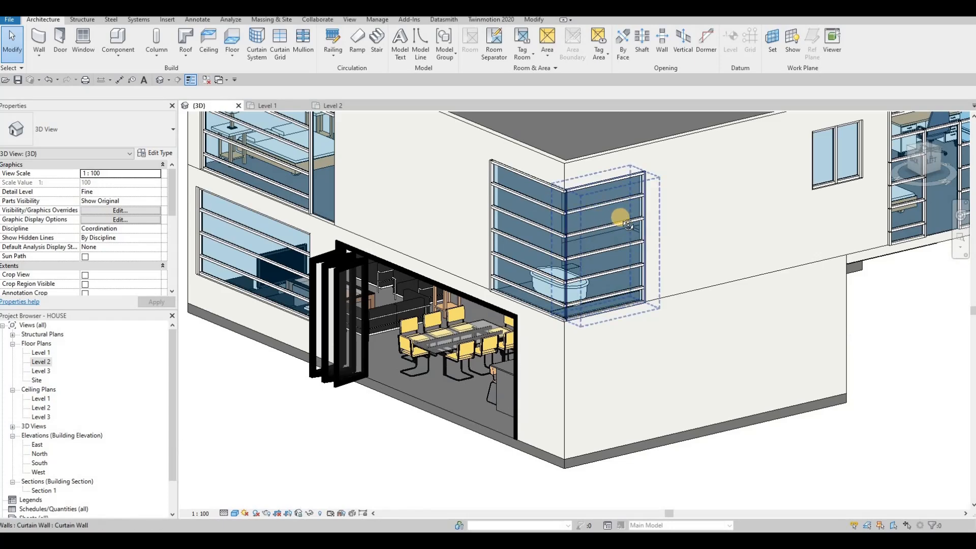
middle_click_drag(628, 226, 468, 255, "shift")
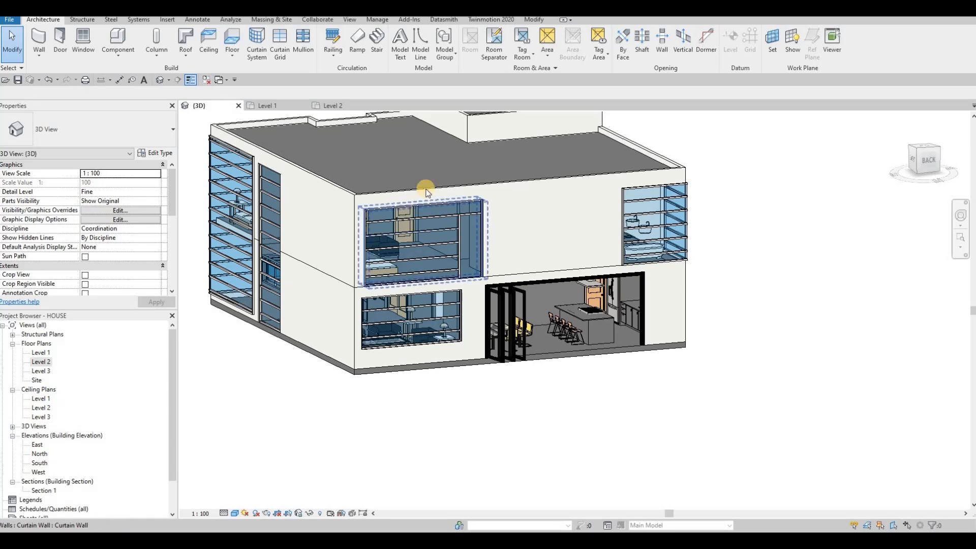
middle_click_drag(426, 190, 409, 204)
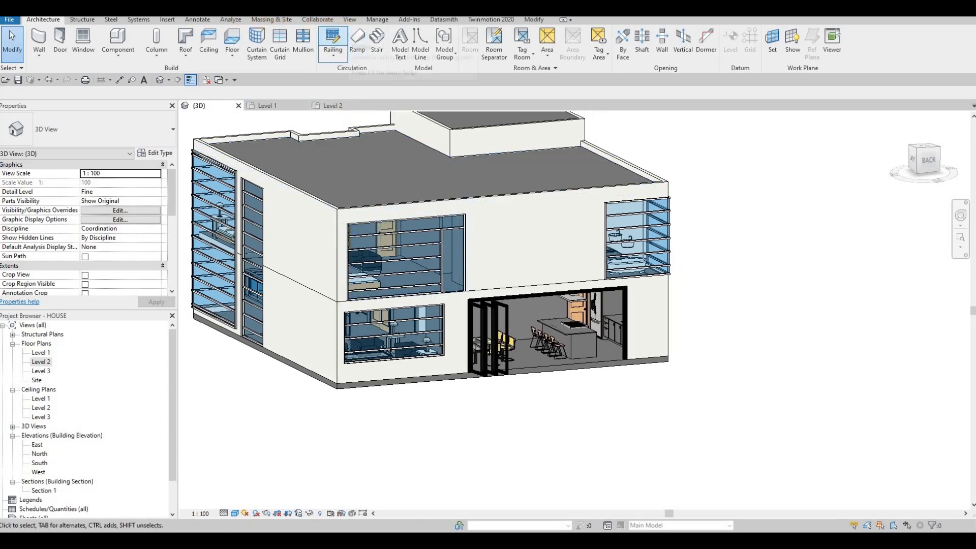
Step: Load the M_Door-Curtain-Wall-Single-Glass family from the Doors library folder
left_click(406, 47)
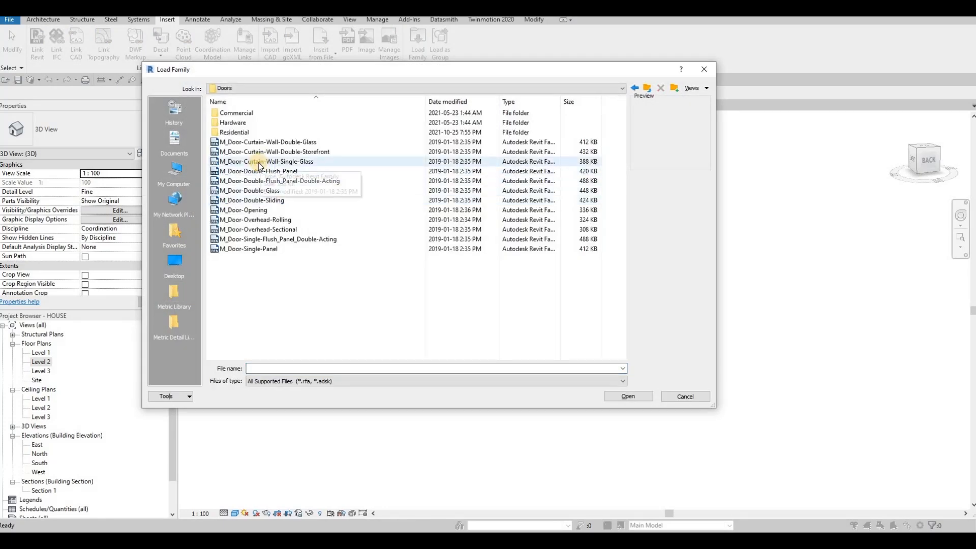
left_click(257, 162)
left_click(639, 396)
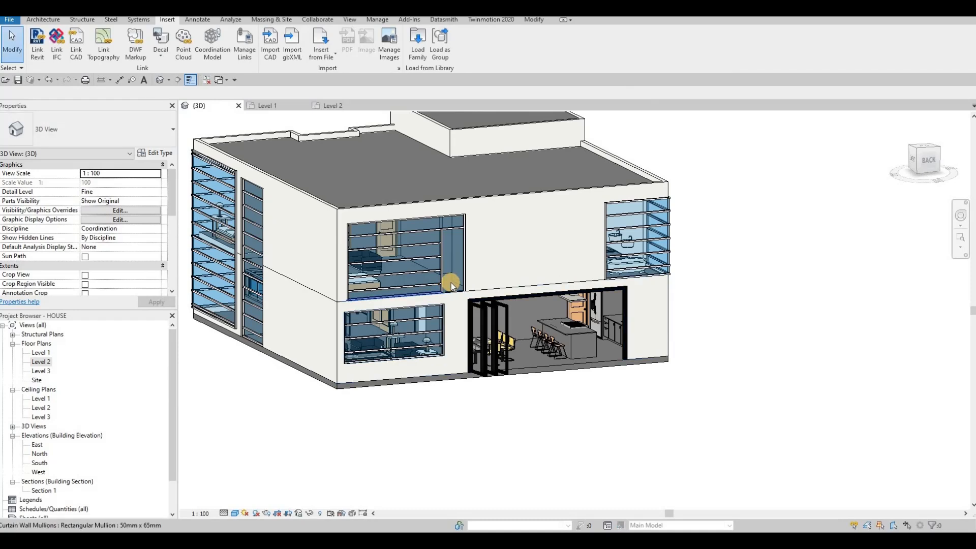
Step: Change the tall glazed panel in the upper rear bedroom's curtain wall to the M_Door-Curtain-Wall-Single-Glass type
key("Tab")
key("Tab")
key("Tab")
key("Tab")
key("Tab")
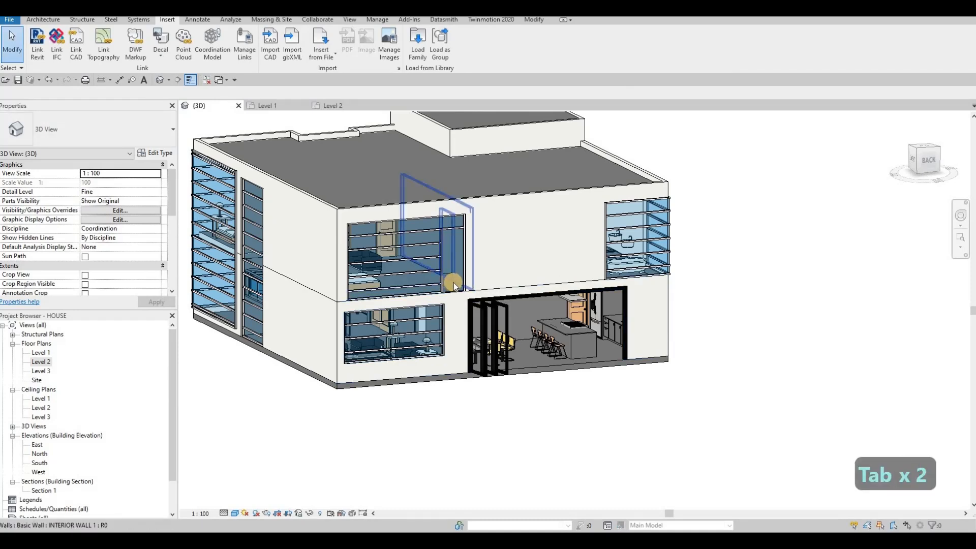
key("Tab")
key("Tab")
key("Tab")
key("Tab")
key("Tab")
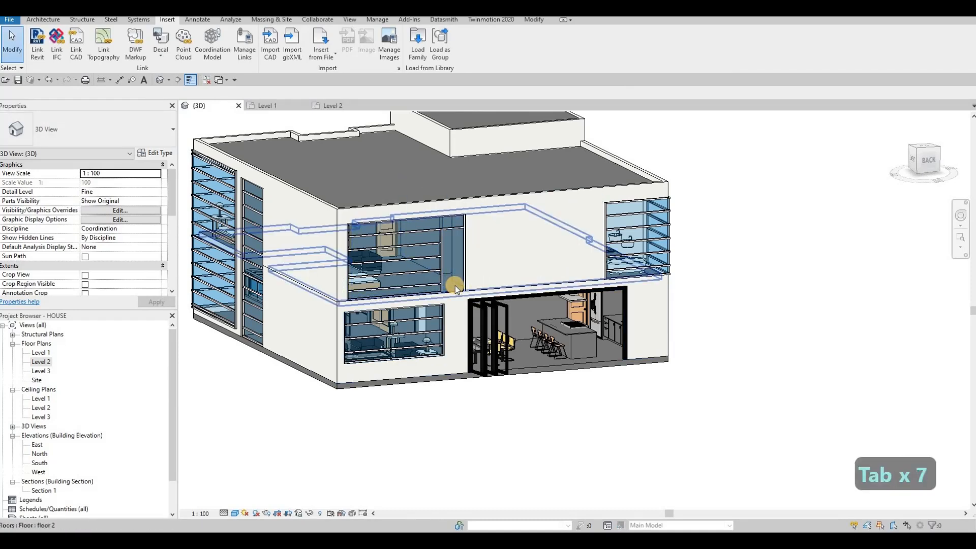
key("Tab")
key("Tab")
key("Tab")
key("Tab")
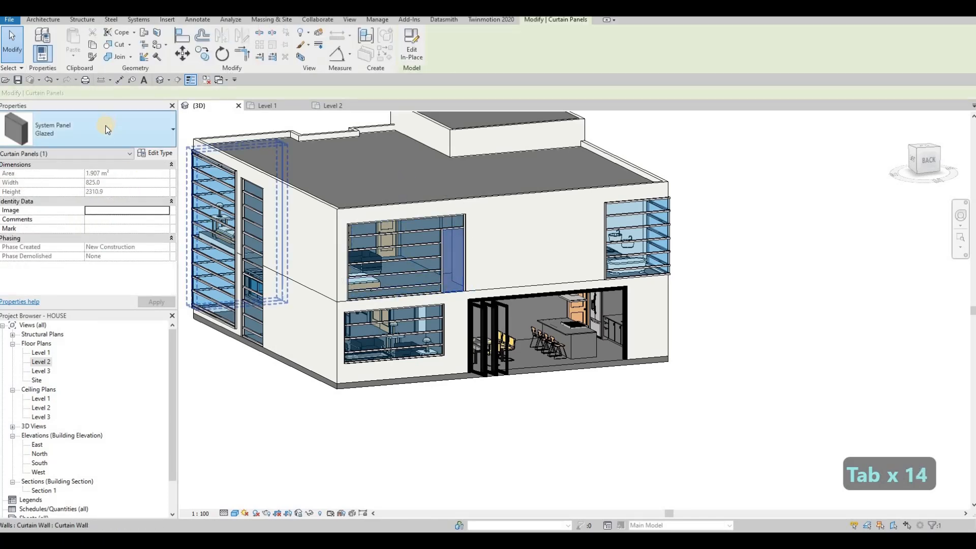
left_click(105, 127)
left_click(57, 257)
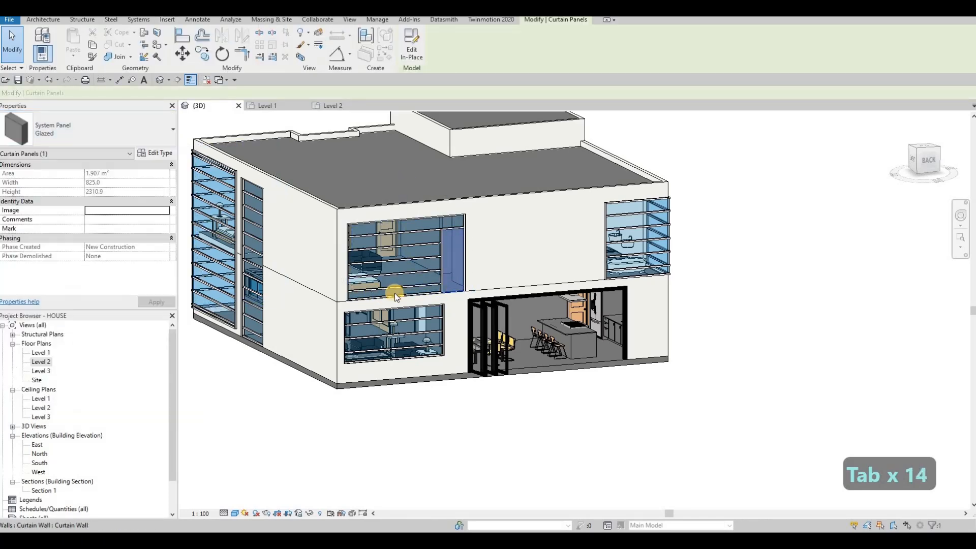
key("Escape")
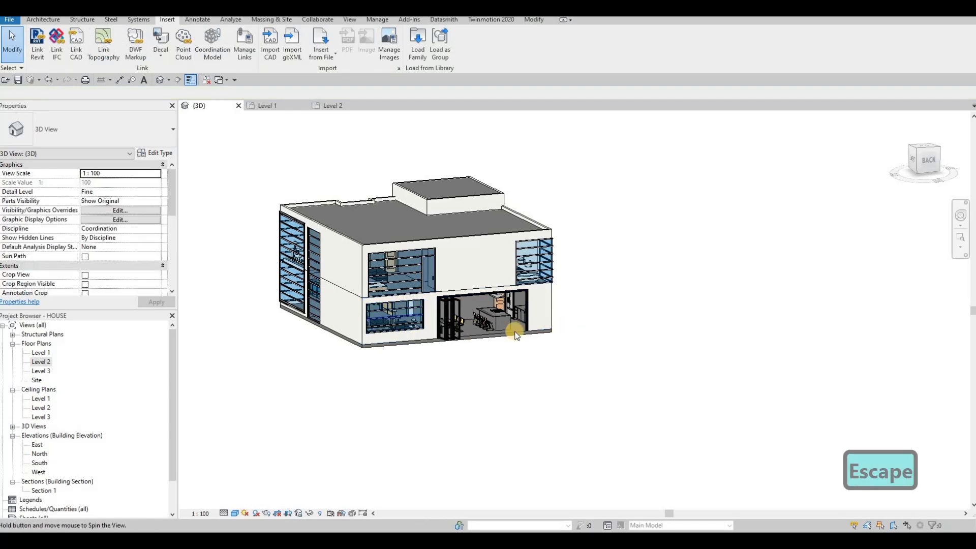
Step: Try to change the door-height glazed panel in the projecting bedroom's curtain wall to M_Door-Curtain-Wall-Single-Glass
middle_click_drag(513, 330, 593, 310, "shift")
scroll(592, 307, "up", 3)
scroll(592, 307, "up", 2)
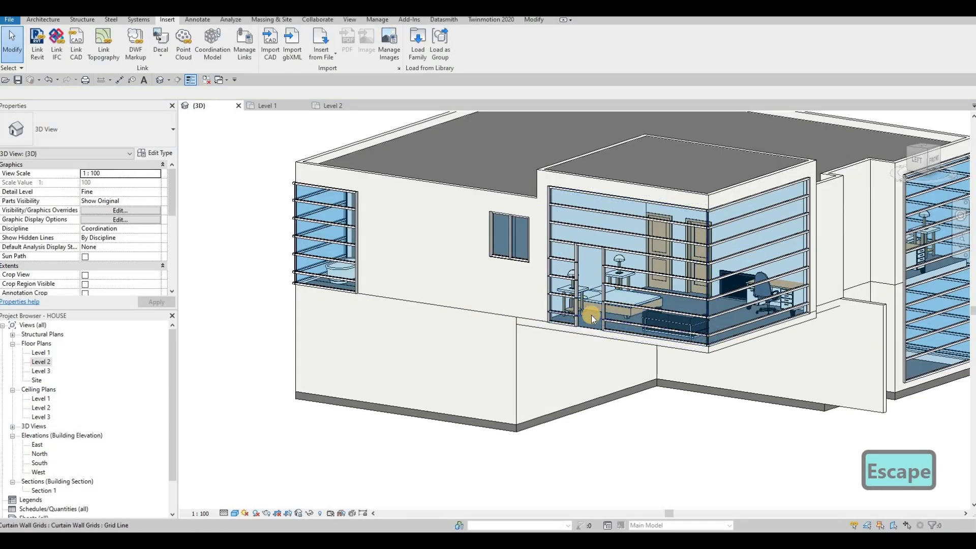
key("Tab")
key("Tab")
key("Tab")
left_click(590, 316)
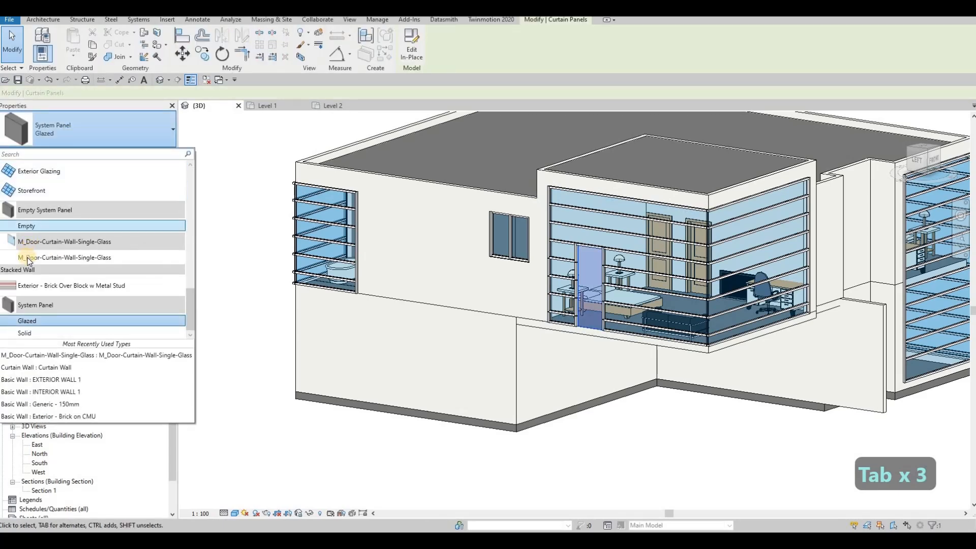
left_click(36, 258)
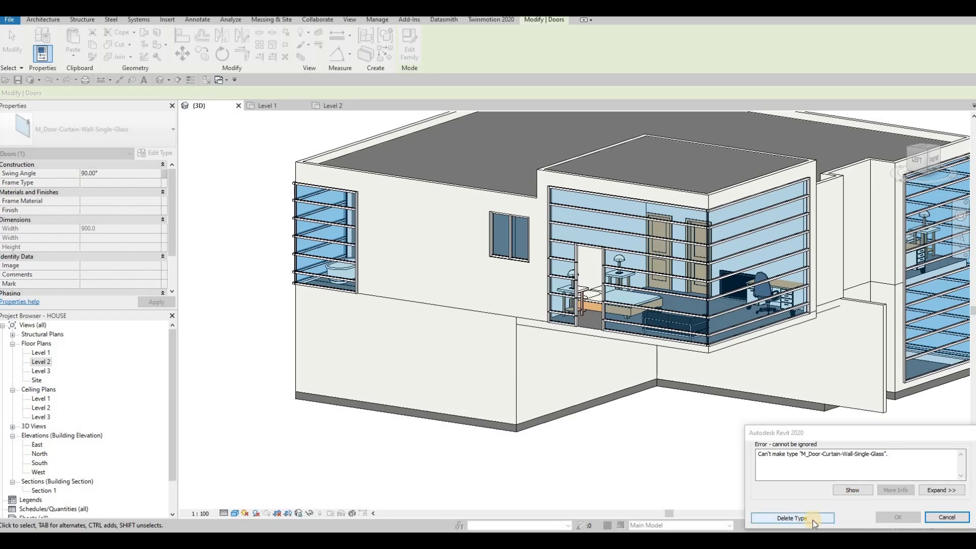
key("Return")
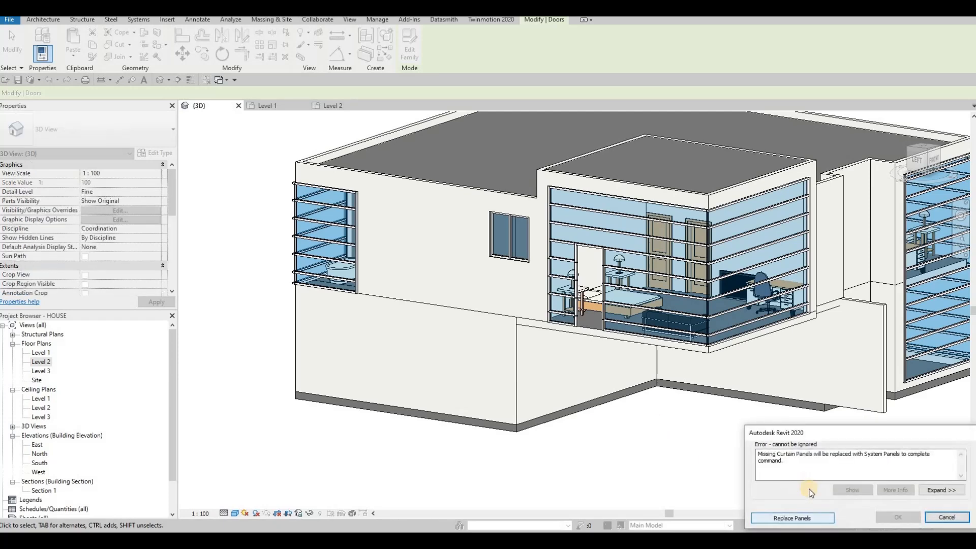
key("Escape")
key("Escape")
Step: Retry assigning the M_Door-Curtain-Wall-Single-Glass type to the projecting bedroom's door-height panel
scroll(597, 306, "up", 3)
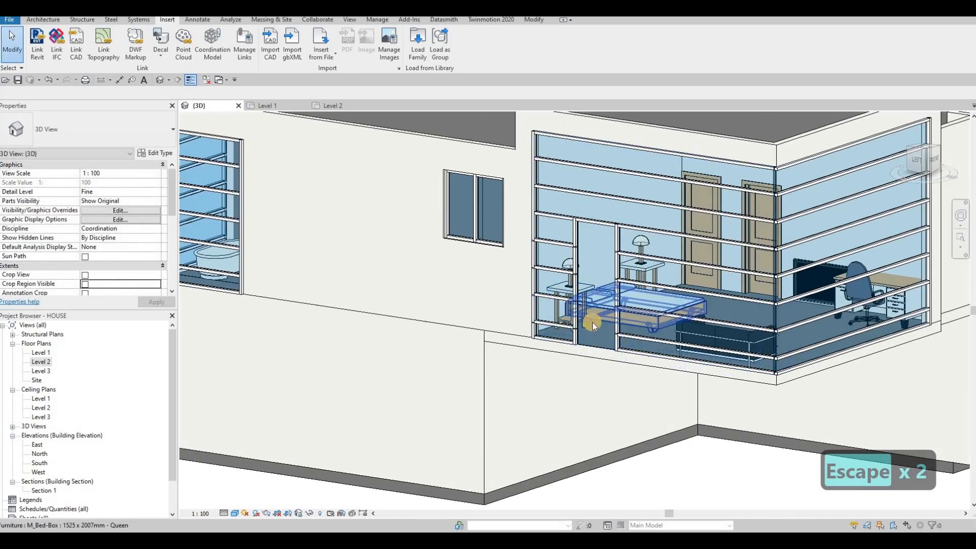
key("Tab")
key("Tab")
key("Tab")
key("Tab")
key("Tab")
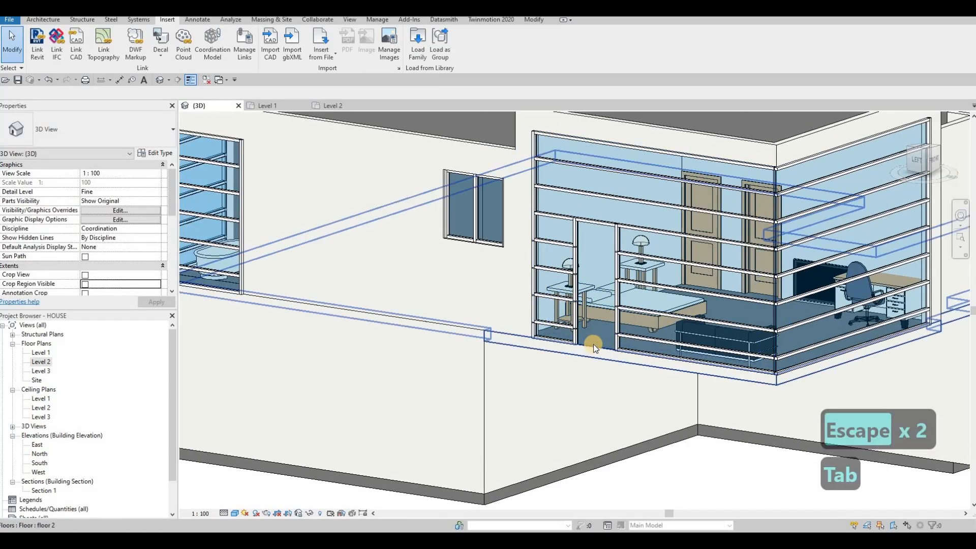
left_click(594, 349)
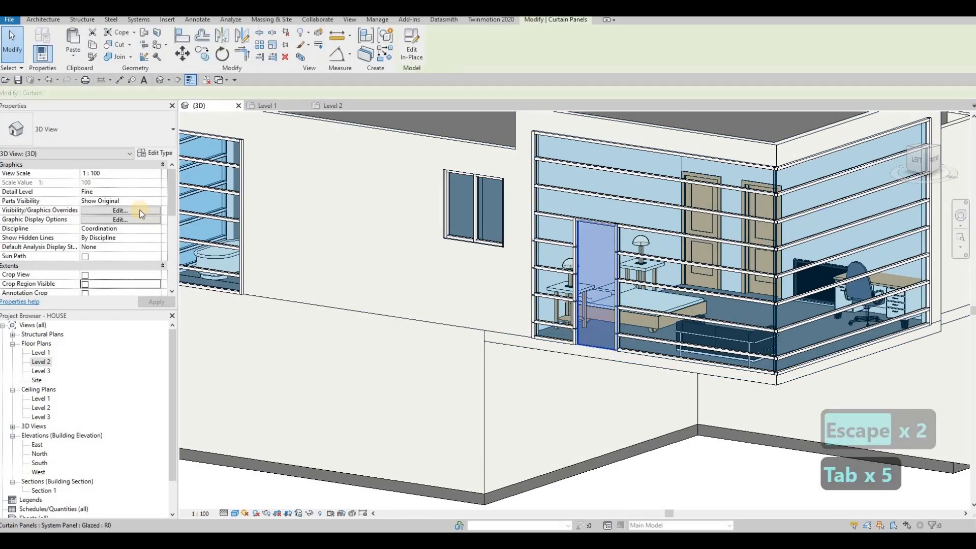
left_click(101, 129)
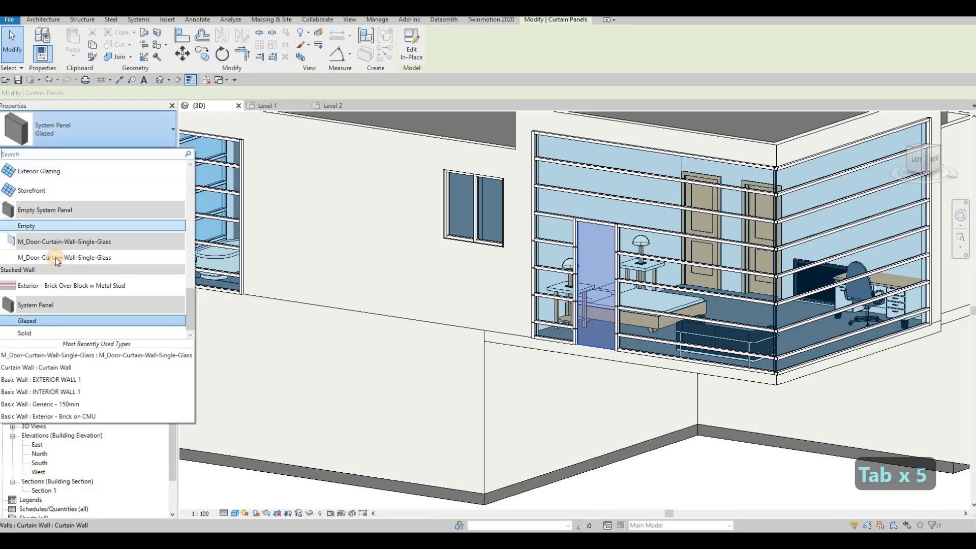
left_click(56, 257)
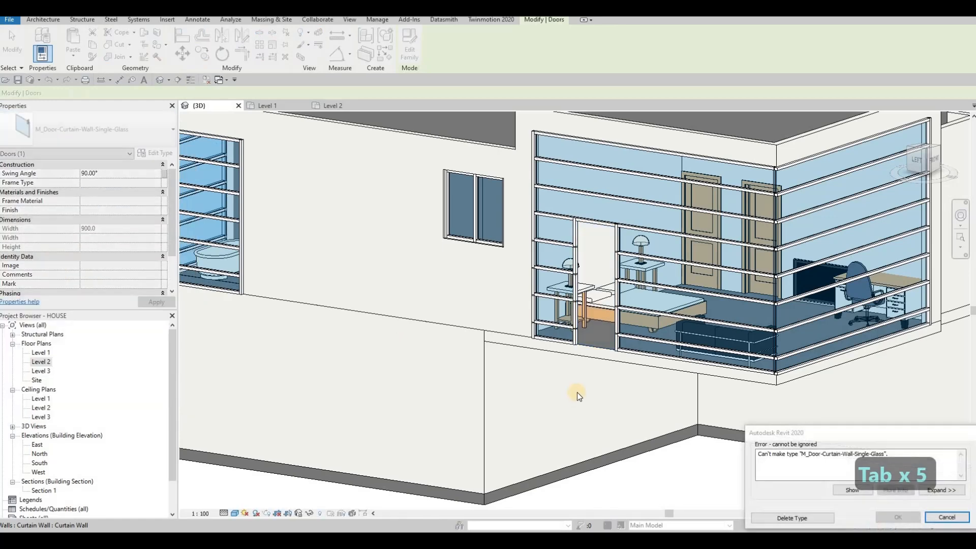
left_click(794, 514)
left_click(791, 516)
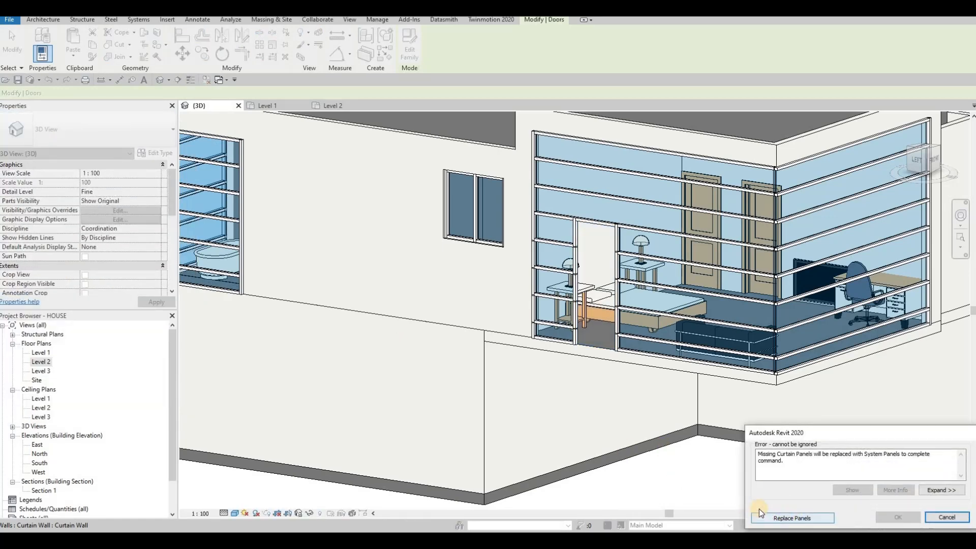
key("Escape")
middle_click_drag(599, 370, 687, 442, "shift")
key("Escape")
Step: Open the Level 2 floor plan
scroll(687, 442, "down", 4)
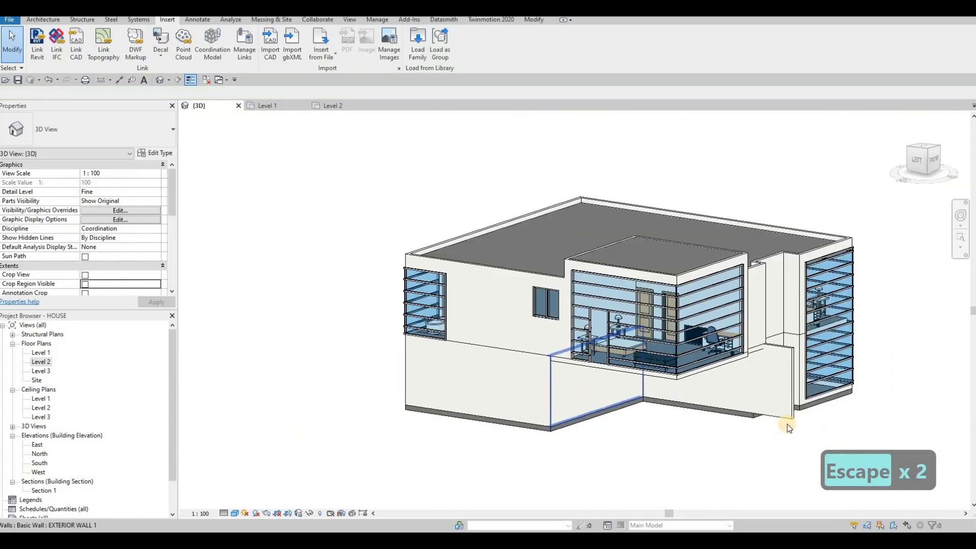
middle_click_drag(786, 425, 757, 310, "shift")
scroll(383, 346, "down", 1)
middle_click_drag(384, 346, 319, 349)
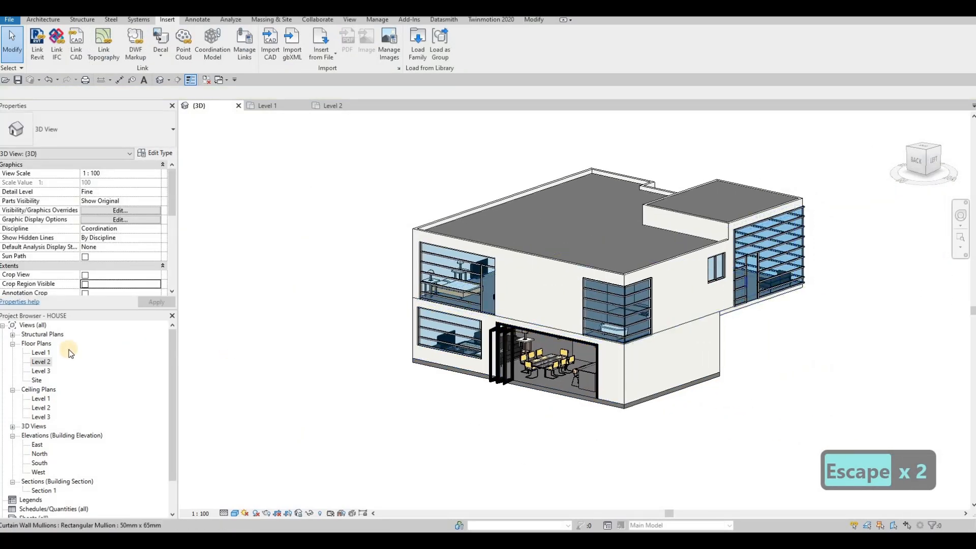
left_click(44, 362)
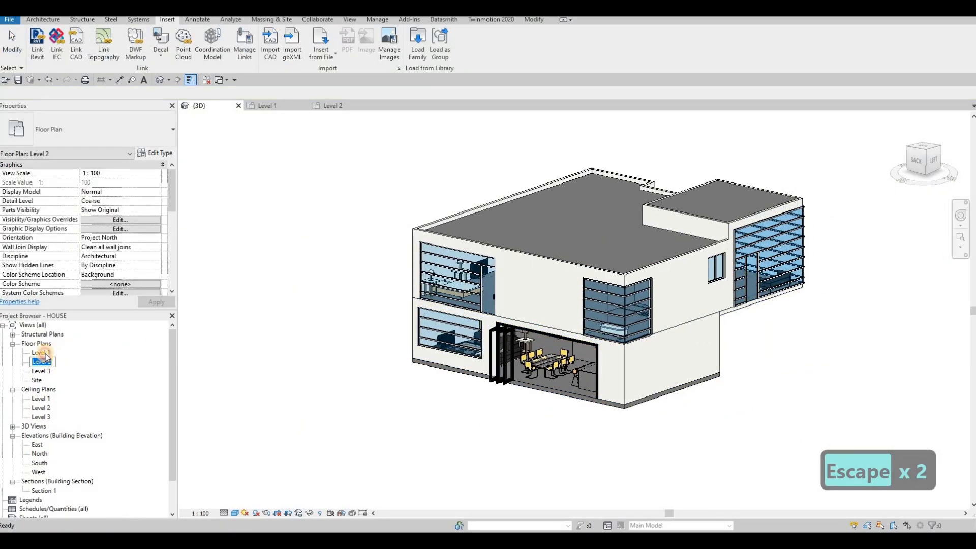
left_click(41, 353)
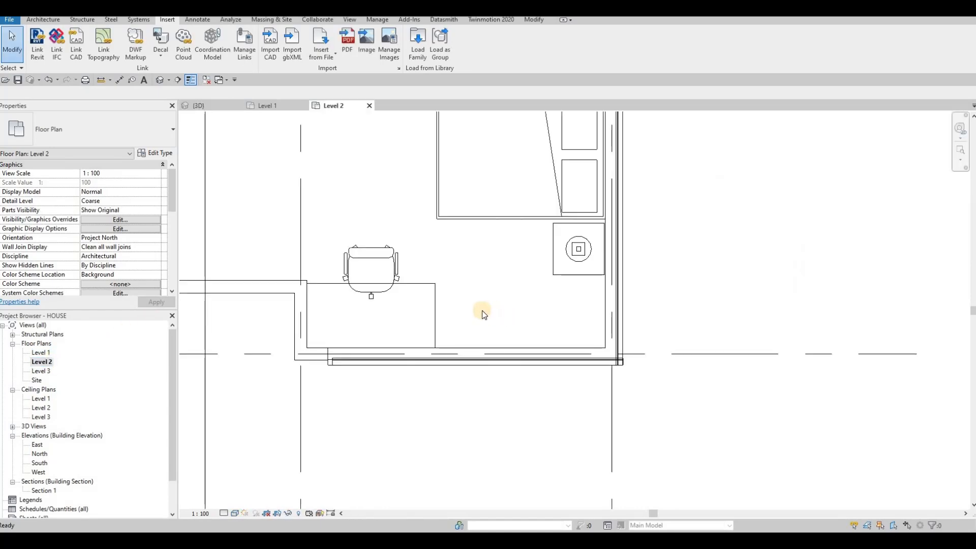
Step: Flip the curtain wall door on grid A between grids 2 and 3 so it swings outside the house
scroll(524, 379, "down", 5)
scroll(374, 366, "up", 6)
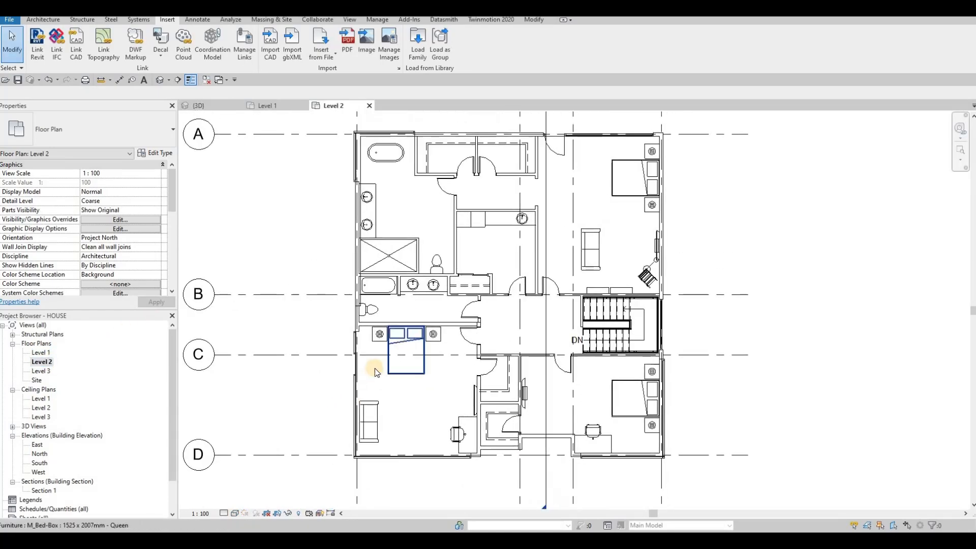
scroll(359, 356, "up", 6)
scroll(355, 361, "down", 8)
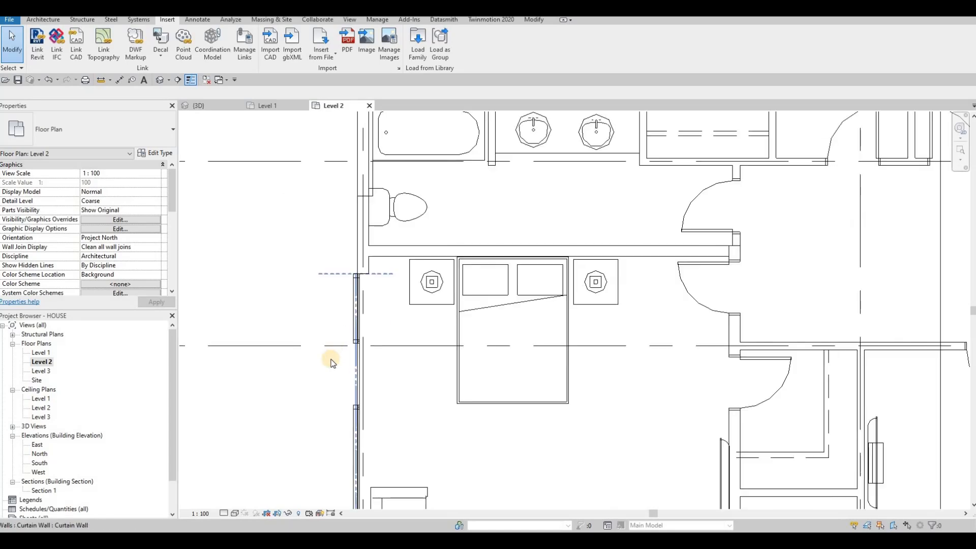
scroll(372, 305, "down", 5)
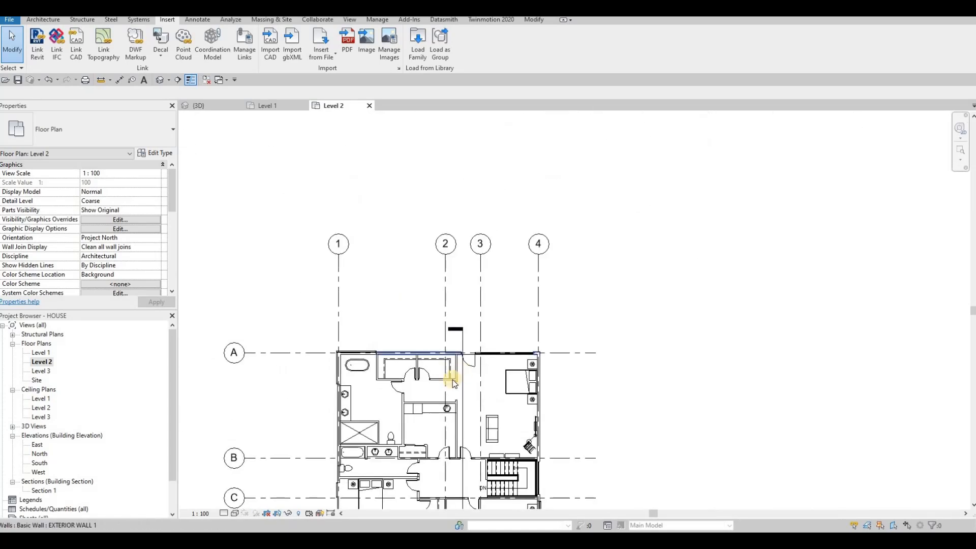
scroll(451, 370, "up", 6)
scroll(452, 397, "up", 2)
left_click(455, 393)
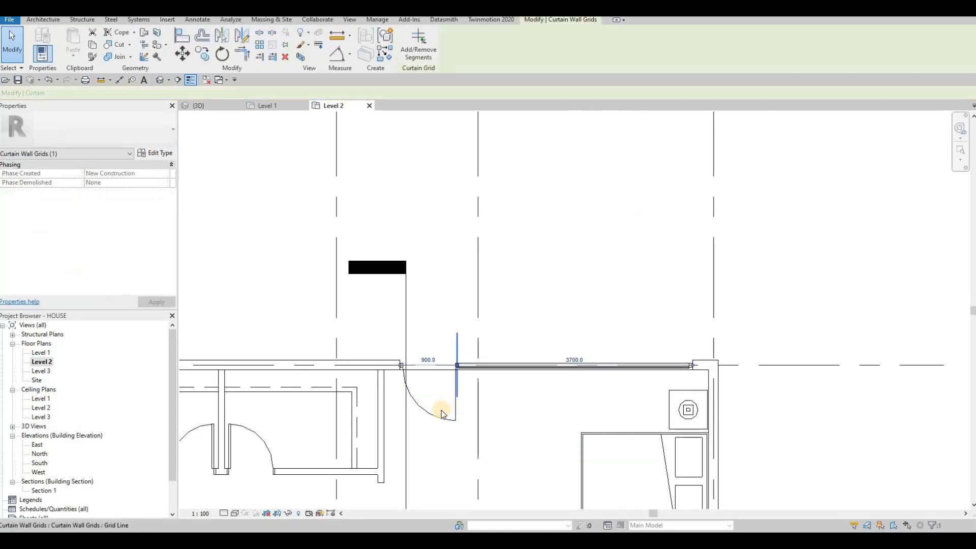
key("Escape")
left_click(436, 397)
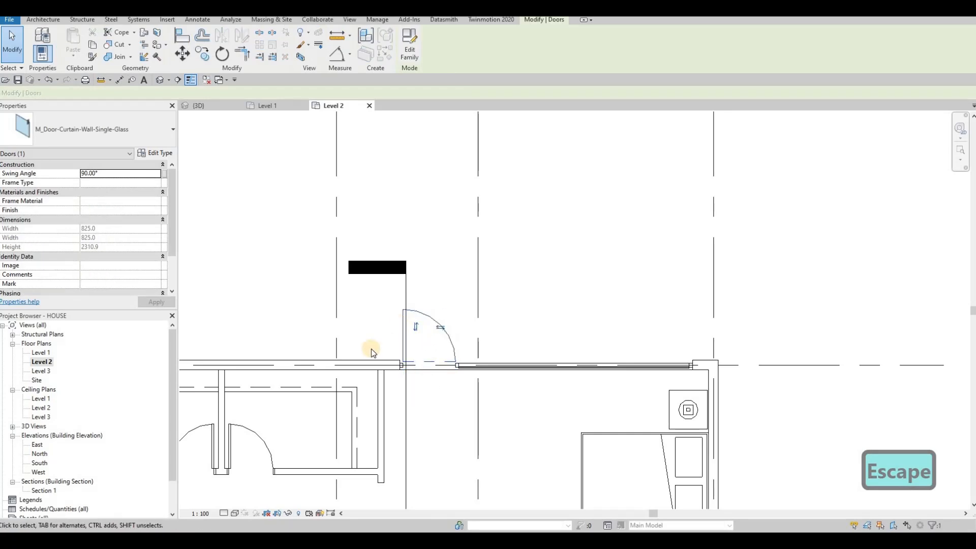
scroll(372, 352, "down", 4)
key("Escape")
key("Escape")
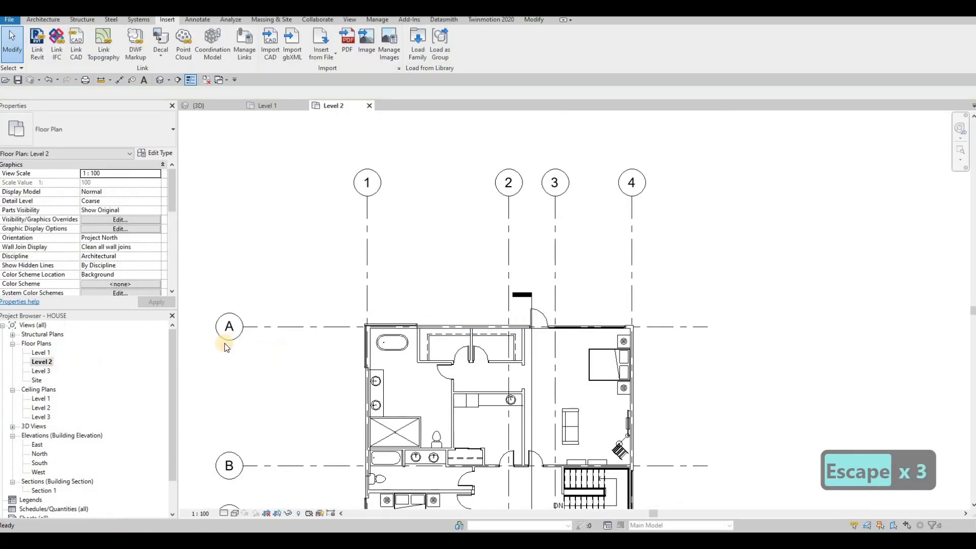
Step: In the 3D view, delete one segment of the vertical mullion beside the projecting bedroom's door-height glazed panel
left_click(199, 105)
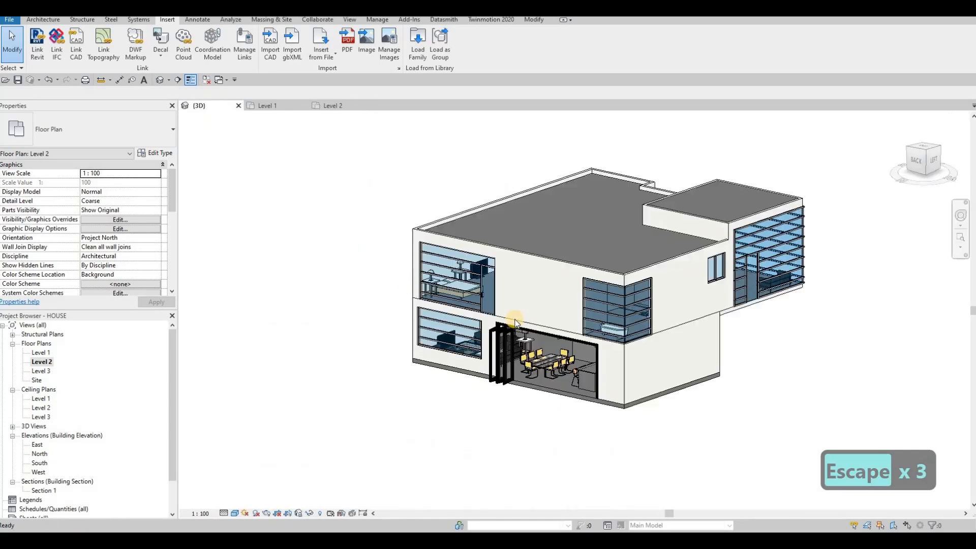
key("Escape")
scroll(596, 407, "up", 8)
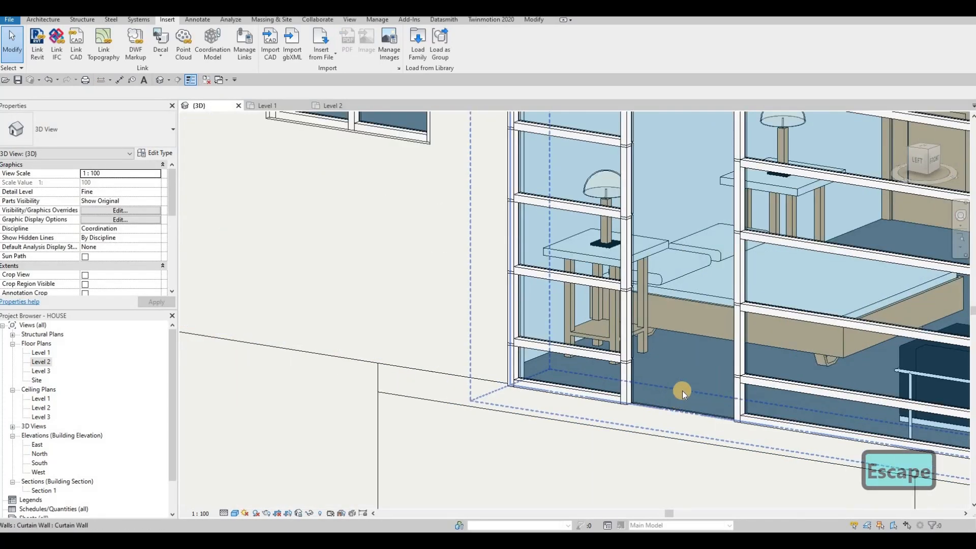
key("Tab")
left_click(678, 397)
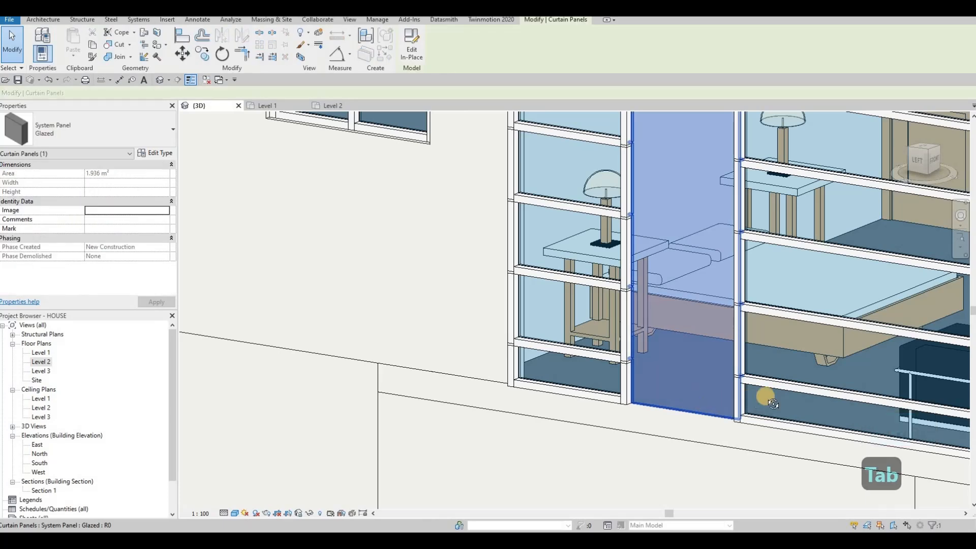
middle_click_drag(766, 399, 651, 183, "shift")
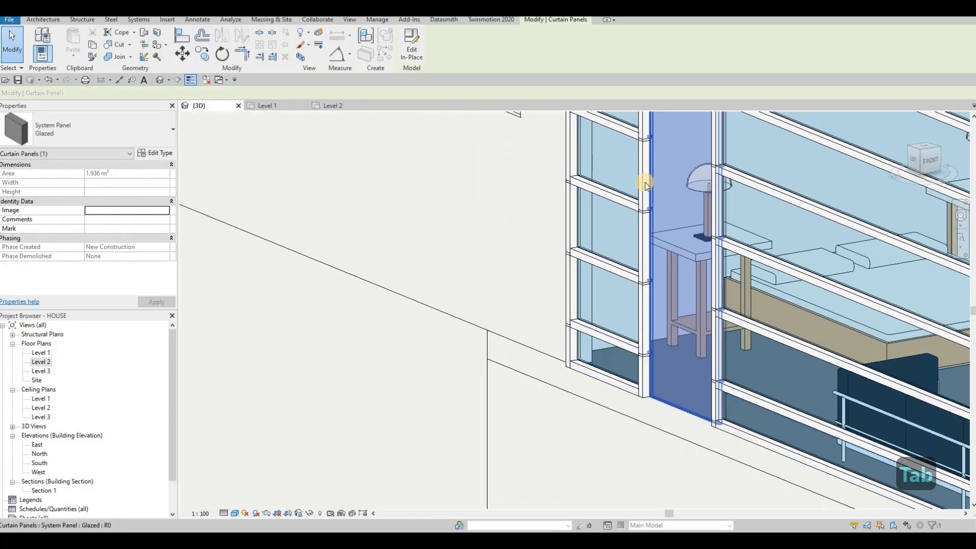
left_click(642, 198)
key("Delete")
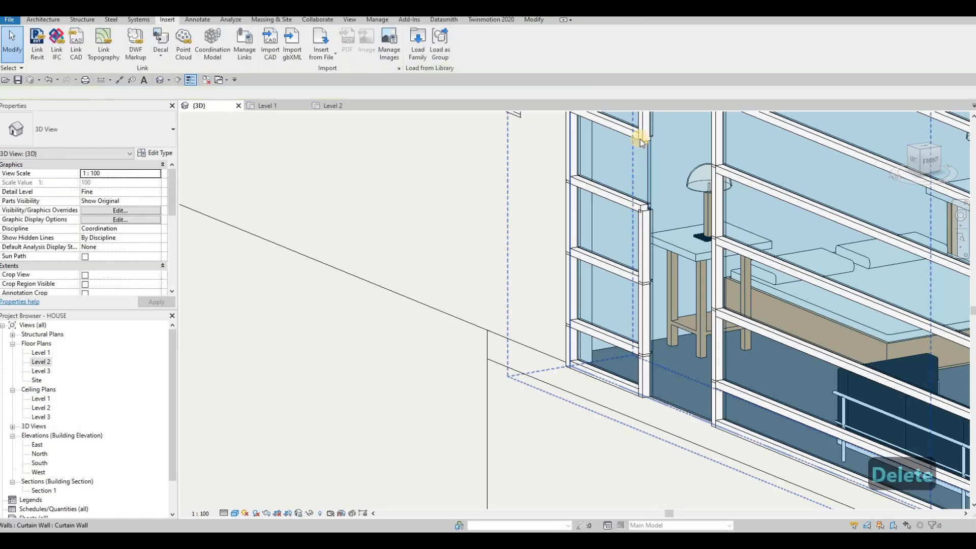
left_click(644, 145)
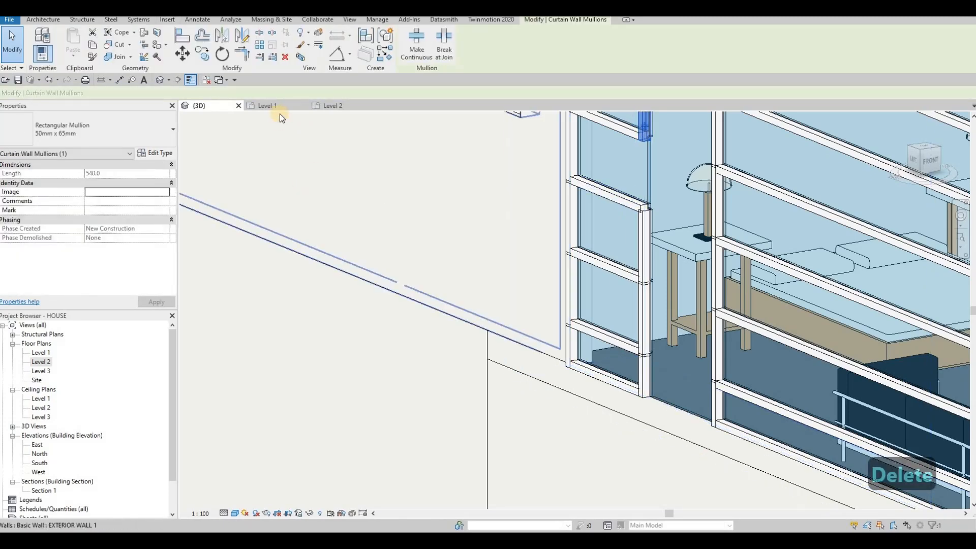
Step: Open the West building elevation
double_click(34, 445)
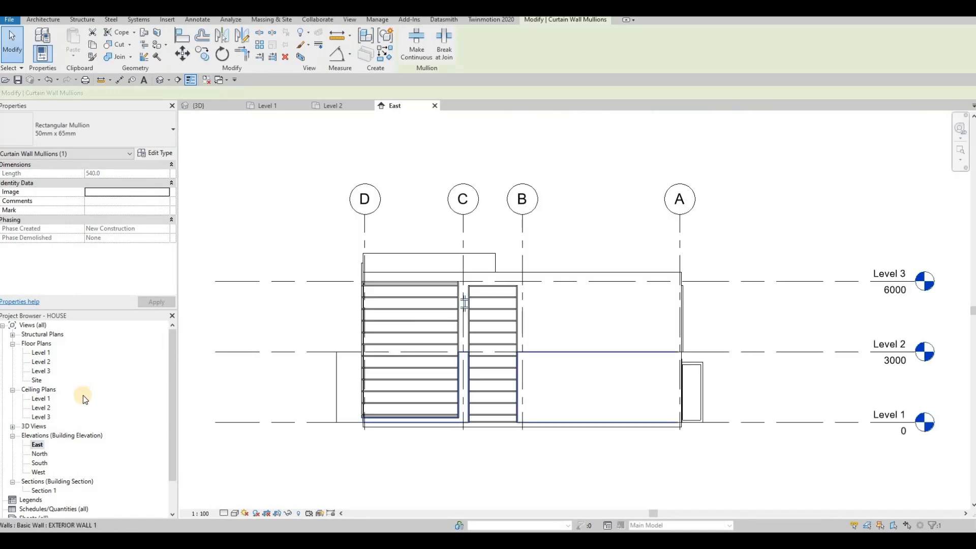
left_click(33, 472)
double_click(137, 464)
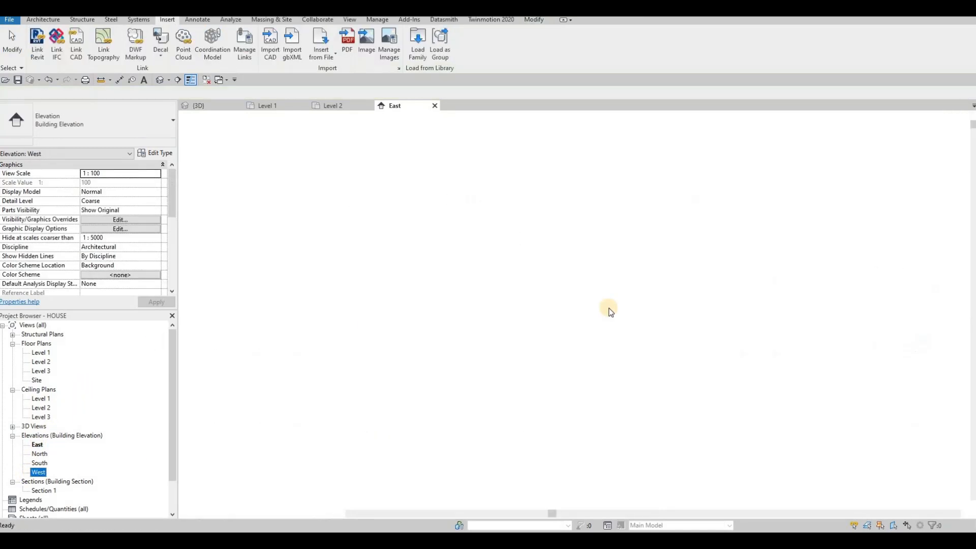
Step: In the West elevation, undo the deletion of the vertical mullion segment beside the projecting bedroom's door-height panel
scroll(727, 317, "up", 6)
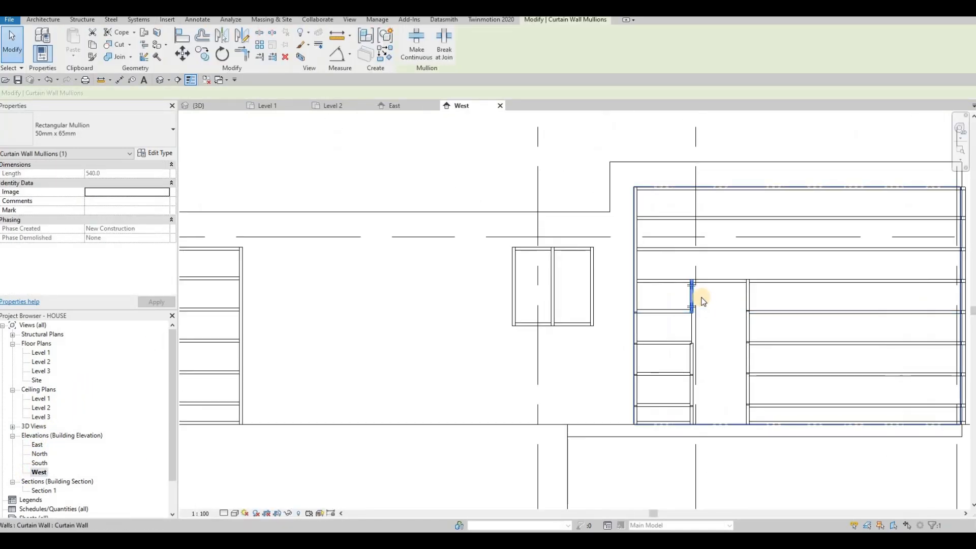
key("Escape")
key("Escape")
left_click(698, 283)
key("Escape")
key("Tab")
key("Tab")
key("Tab")
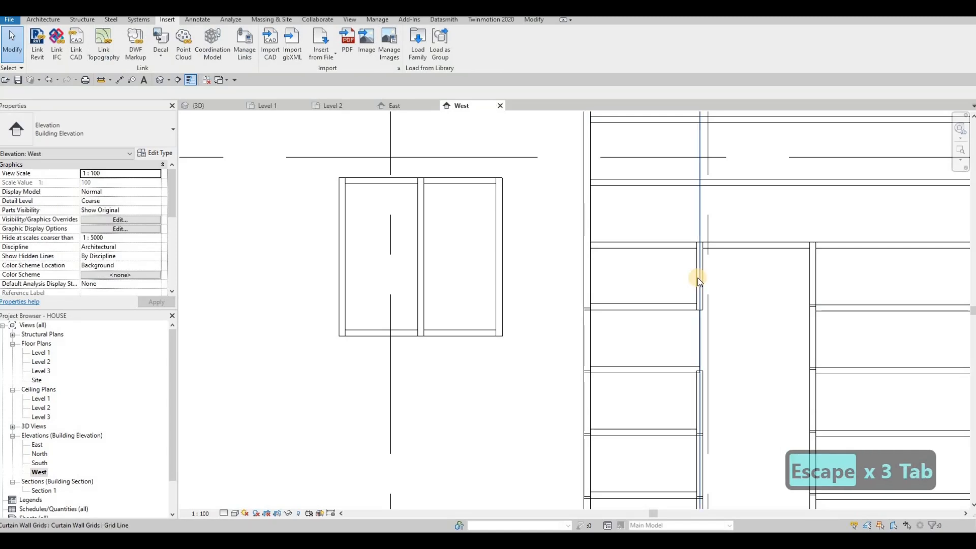
left_click(700, 310)
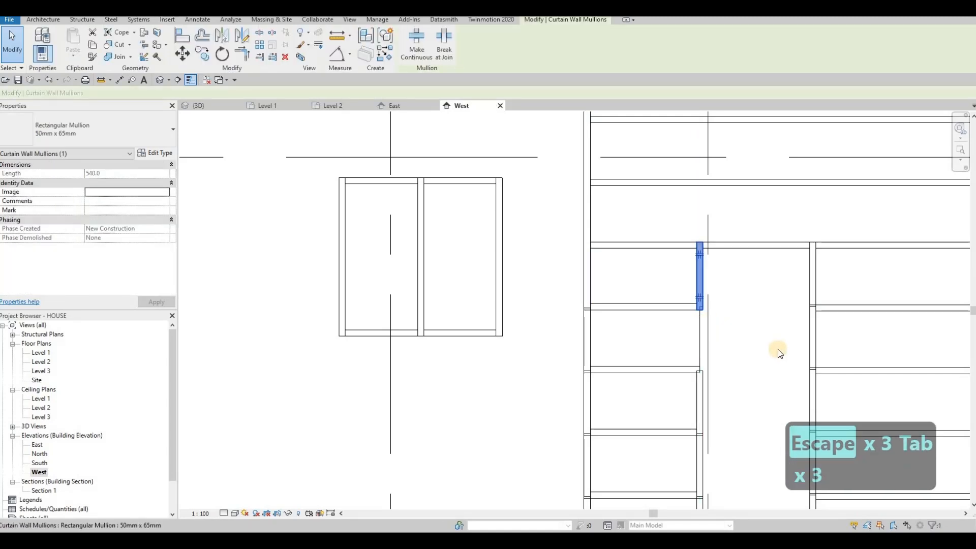
key("Escape")
key("ctrl+z")
key("Escape")
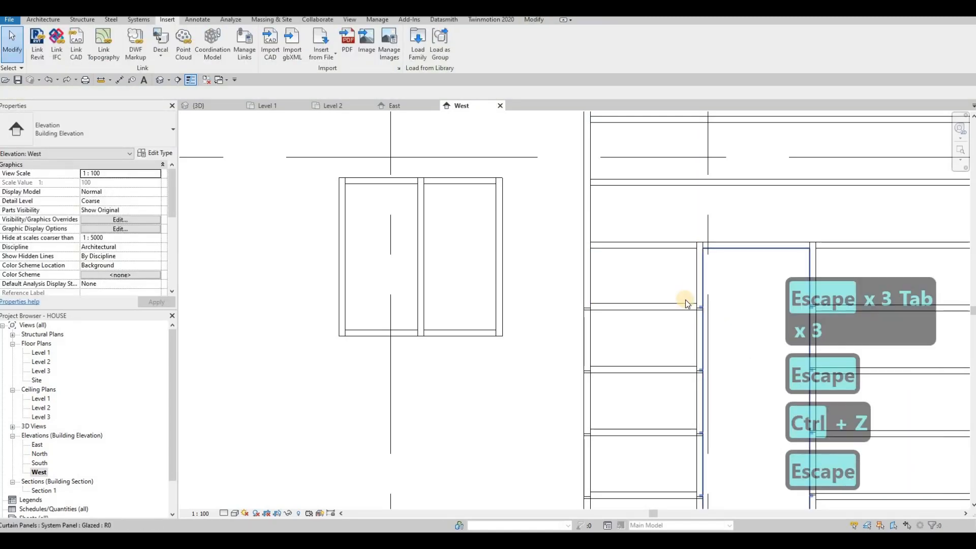
Step: Try to change the door-height glazed panel near grid C to M_Door-Curtain-Wall-Single-Glass, and cancel the type change
scroll(686, 299, "down", 3)
left_click(700, 284)
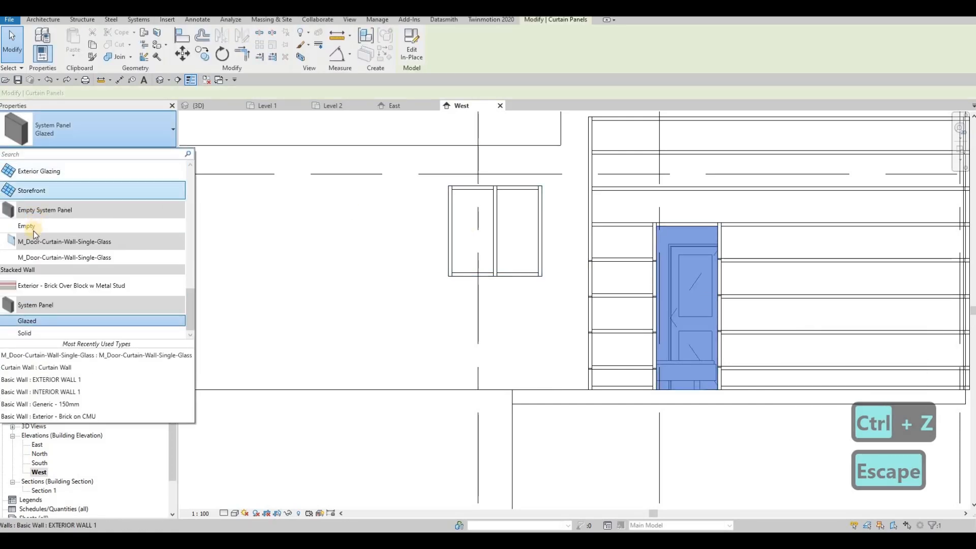
left_click(32, 257)
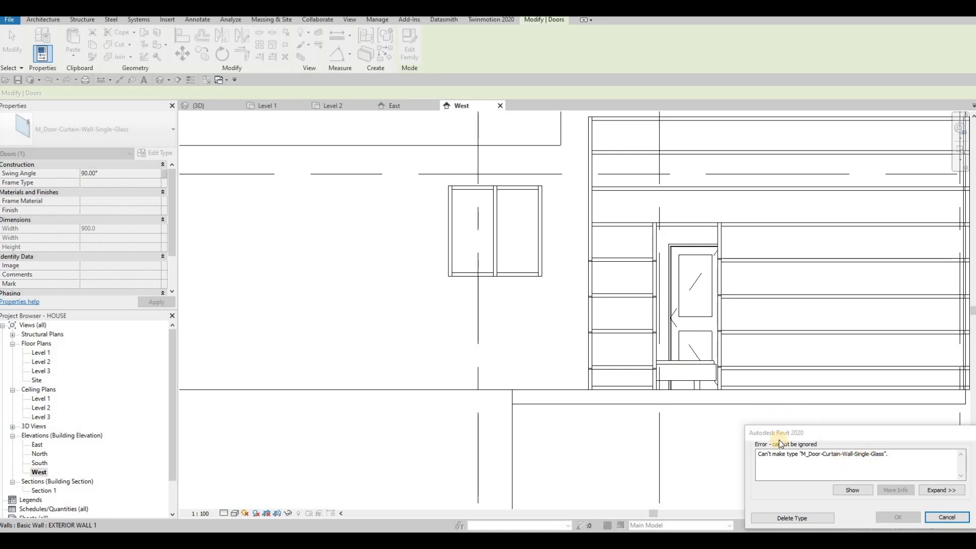
key("Escape")
key("Escape")
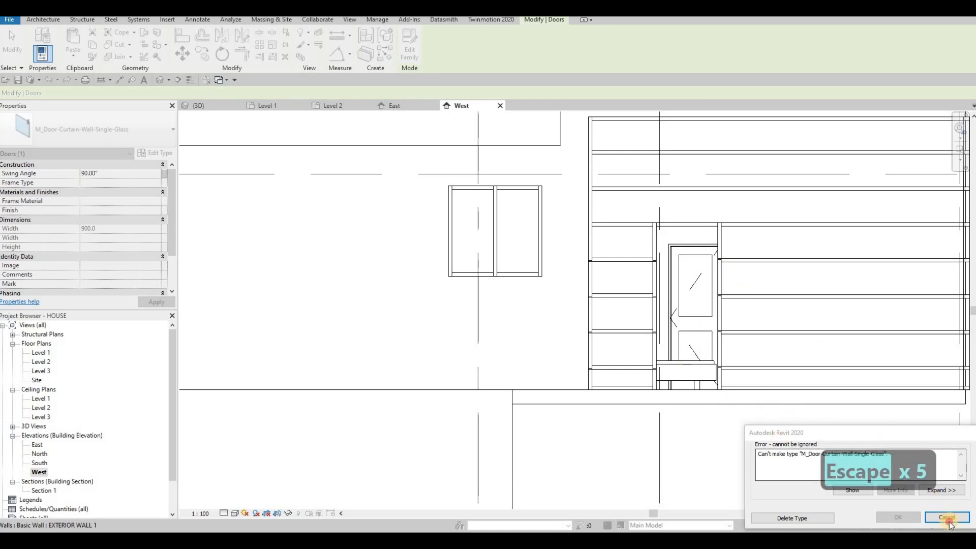
key("Escape")
key("Escape")
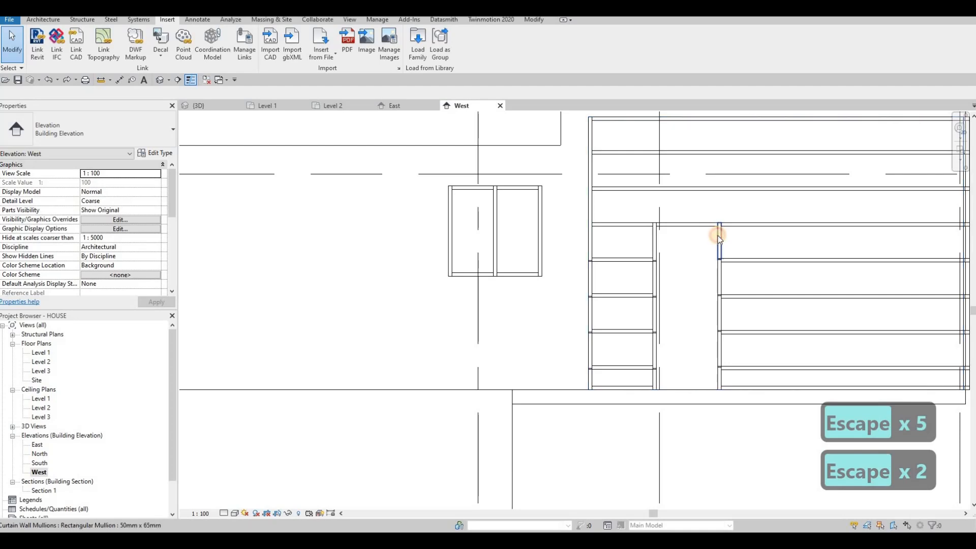
Step: Delete all vertical mullion segments along the door-height panel's edge nearer grid D
left_click(715, 241)
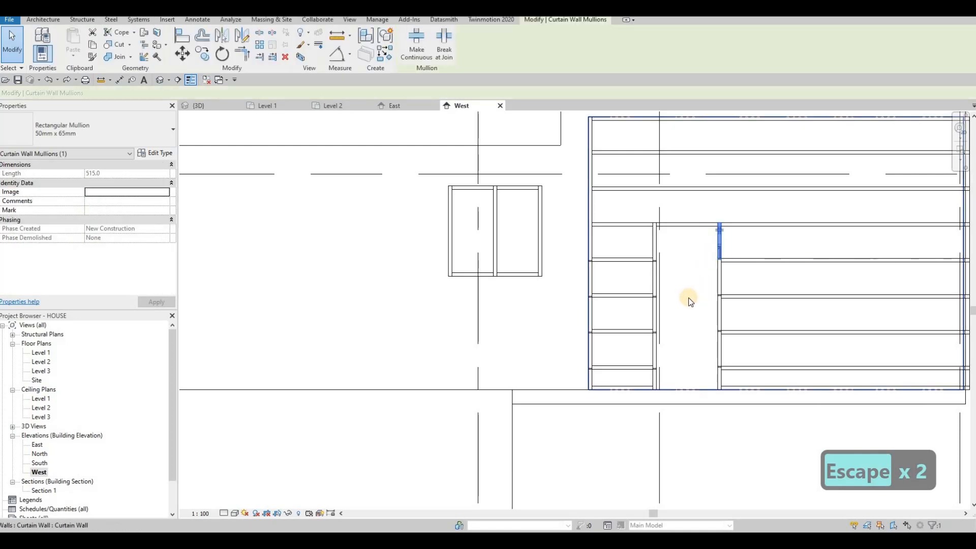
scroll(649, 319, "down", 5)
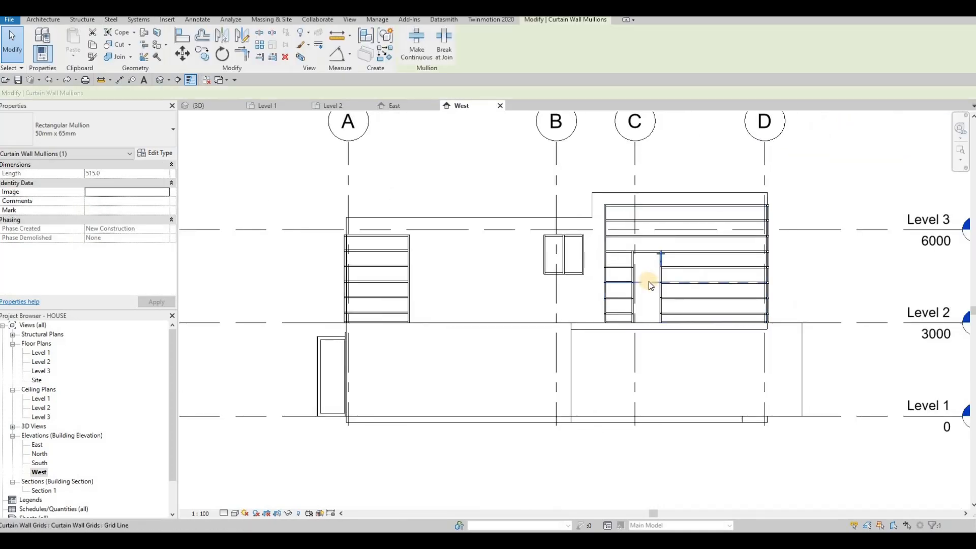
scroll(648, 279, "up", 4)
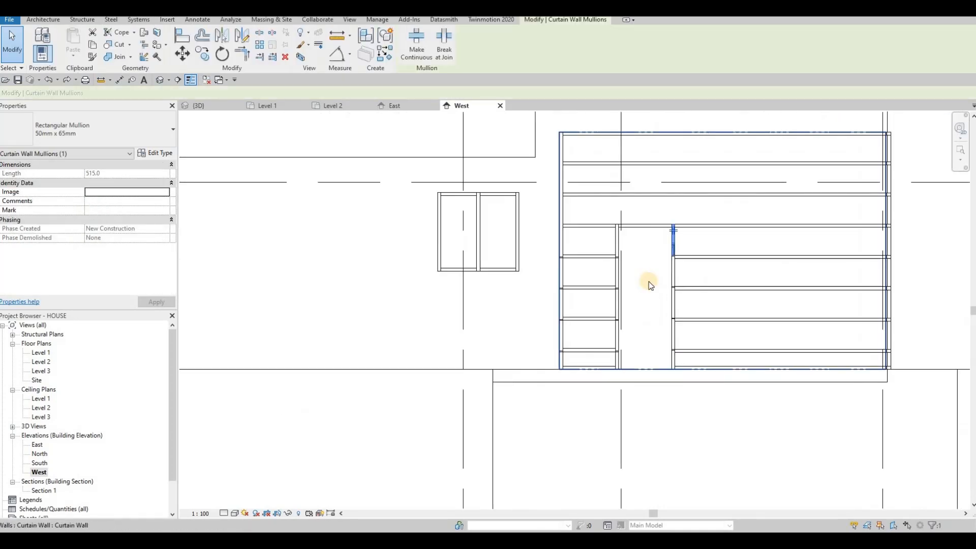
key("Delete")
left_click(672, 298)
key("Delete")
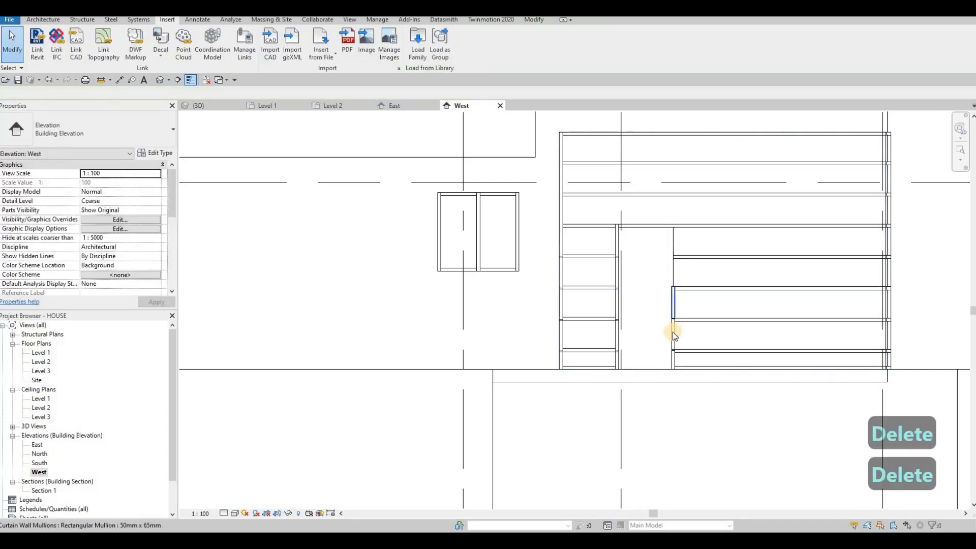
left_click(672, 332)
key("Delete")
left_click(673, 330)
key("Escape")
key("Escape")
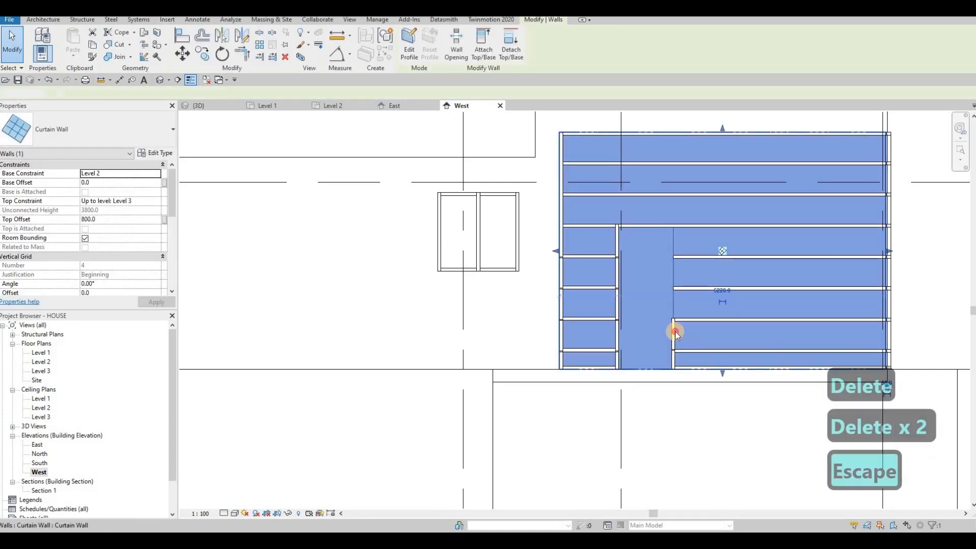
left_click(672, 339)
key("Delete")
left_click(670, 355)
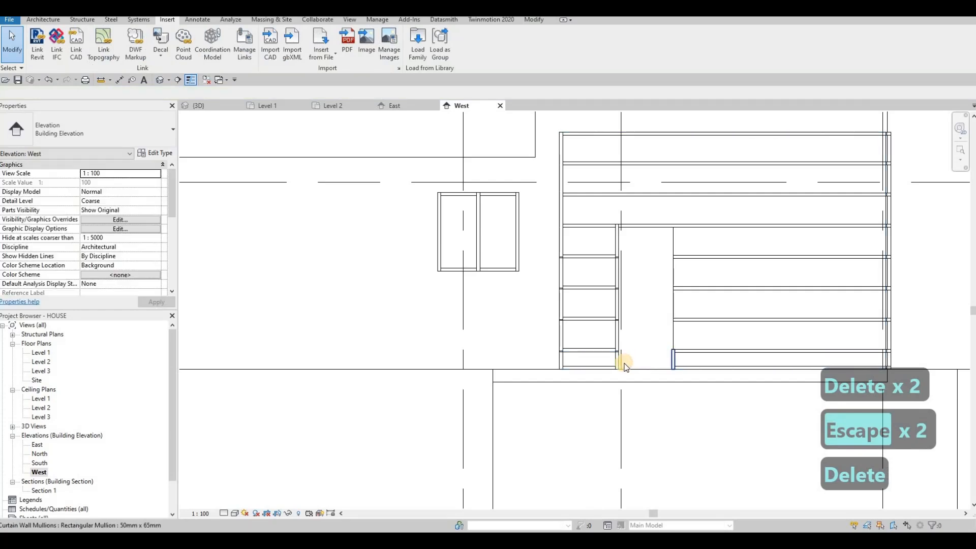
key("Delete")
Step: Delete all vertical mullion segments along the door-height panel's other edge, beside grid C, keeping the curtain wall itself
left_click(617, 338)
key("Delete")
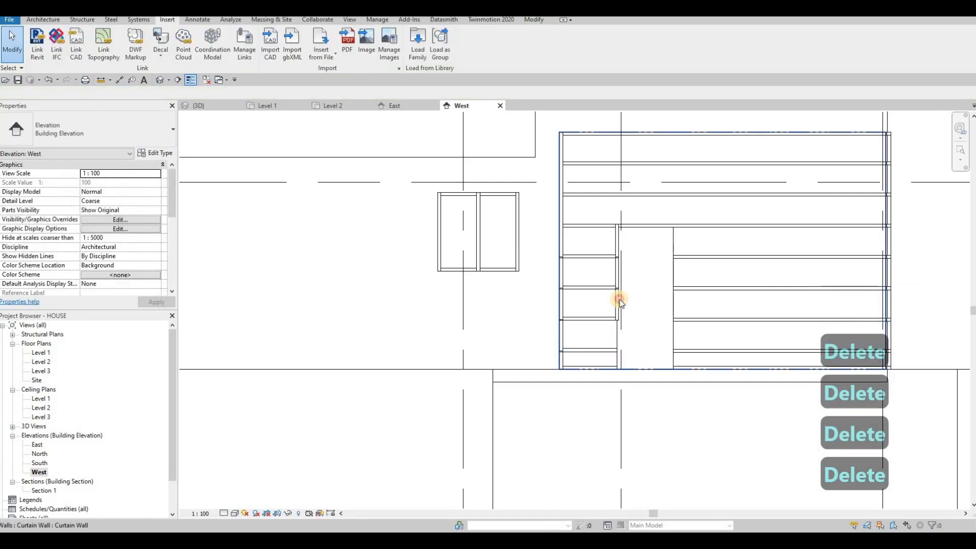
left_click(617, 273)
key("Delete")
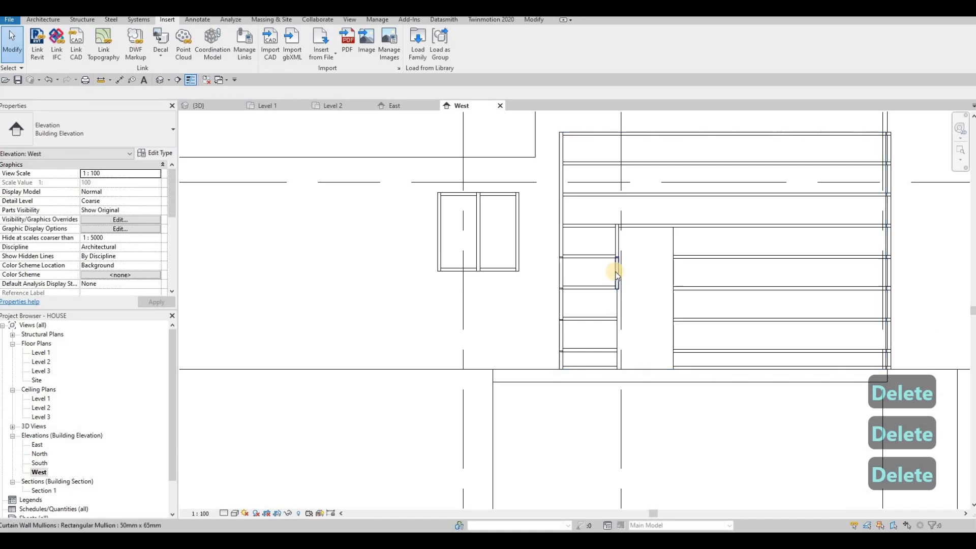
left_click(618, 249)
key("Delete")
left_click(618, 247)
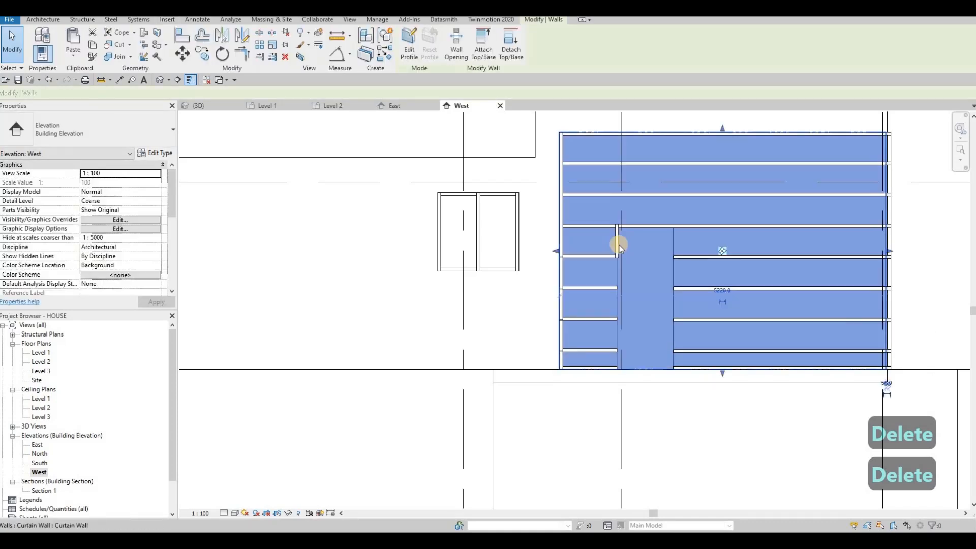
key("Delete")
key("ctrl+z")
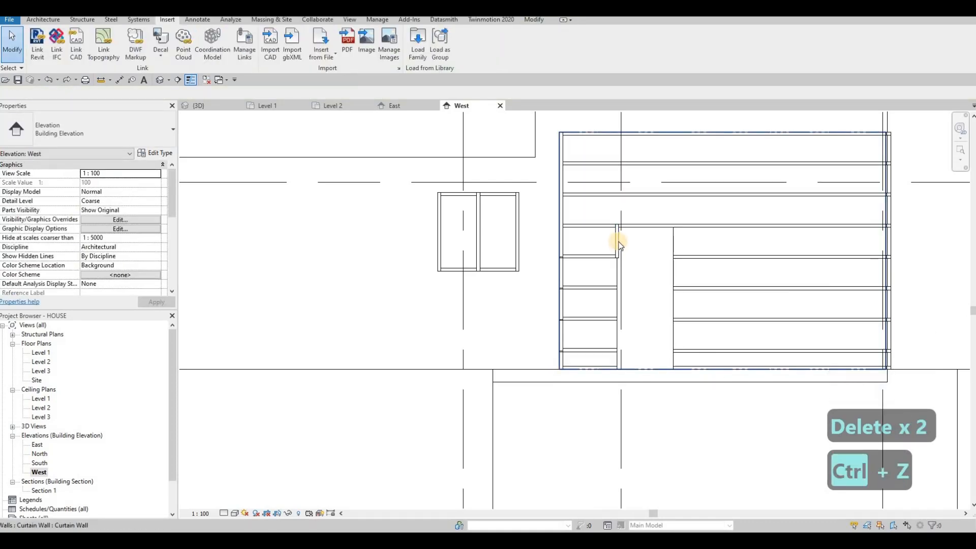
left_click(618, 246)
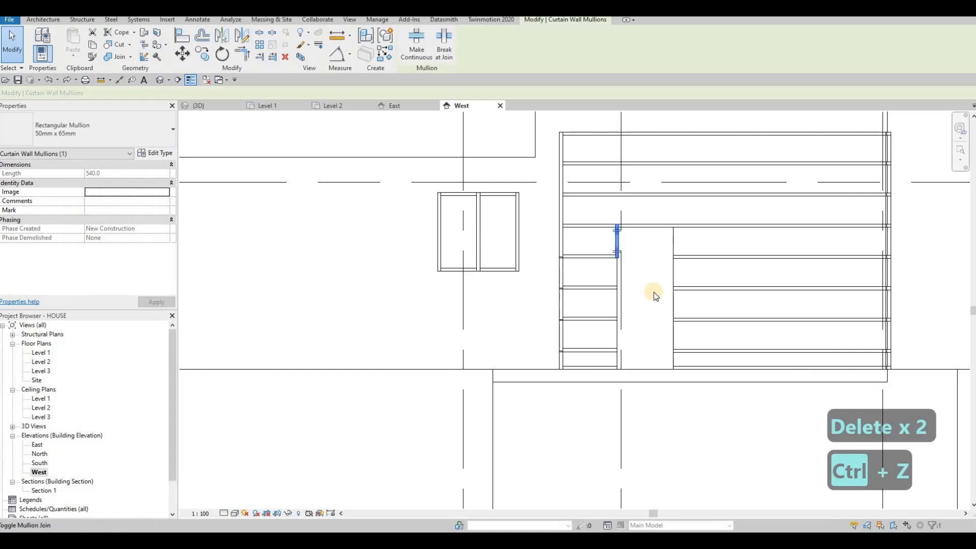
key("Delete")
Step: Change the door-height glazed panel, cleared of side mullions, to the M_Door-Curtain-Wall-Single-Glass type
key("Tab")
key("Tab")
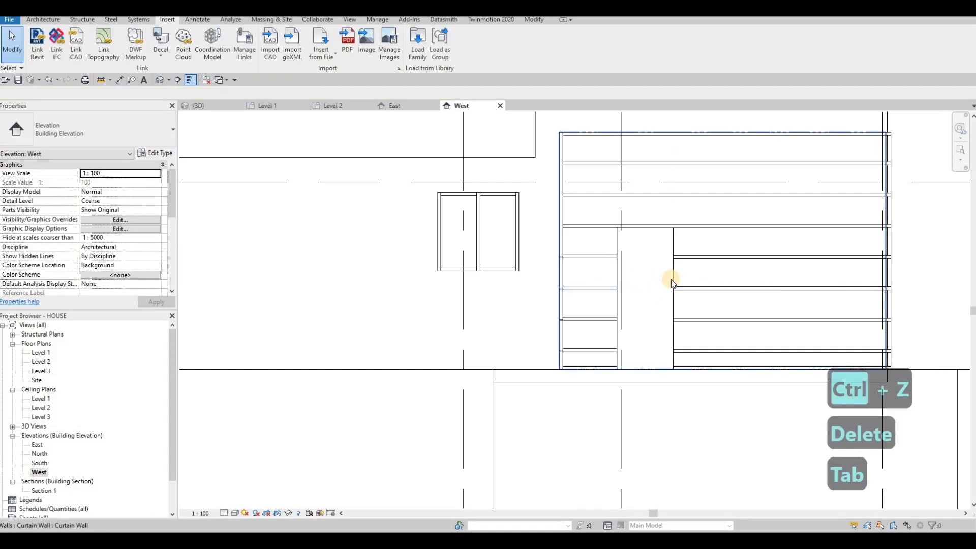
key("Tab")
key("Tab")
left_click(670, 279)
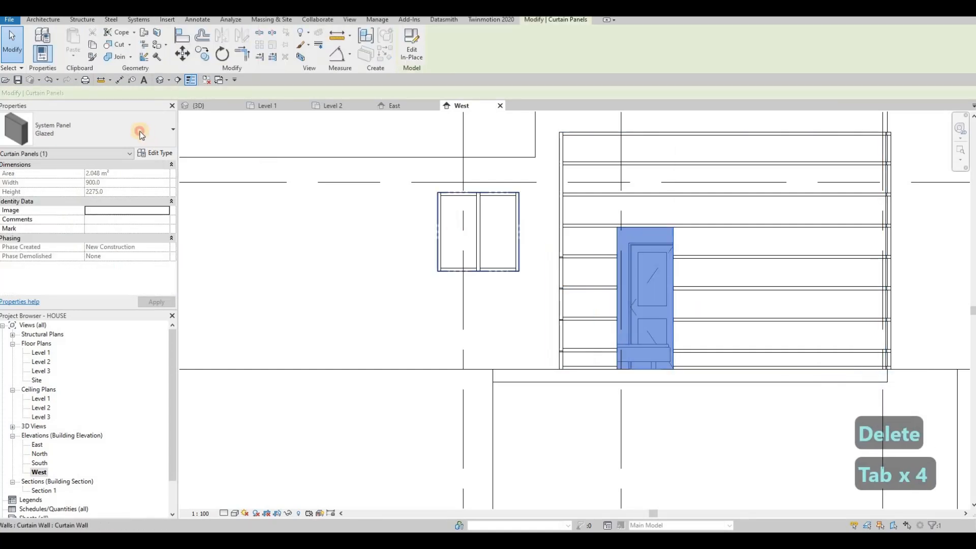
left_click(102, 130)
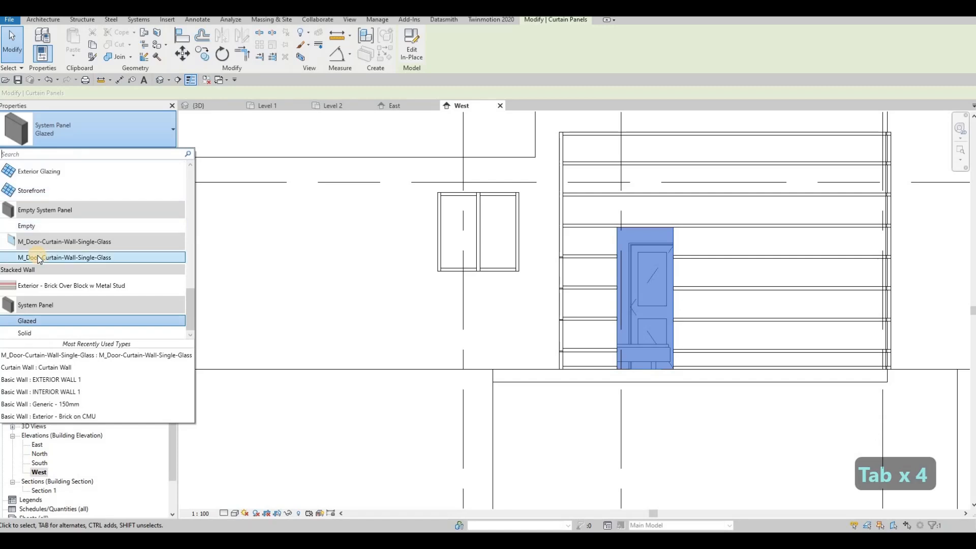
left_click(41, 257)
key("Escape")
key("Escape")
key("Escape")
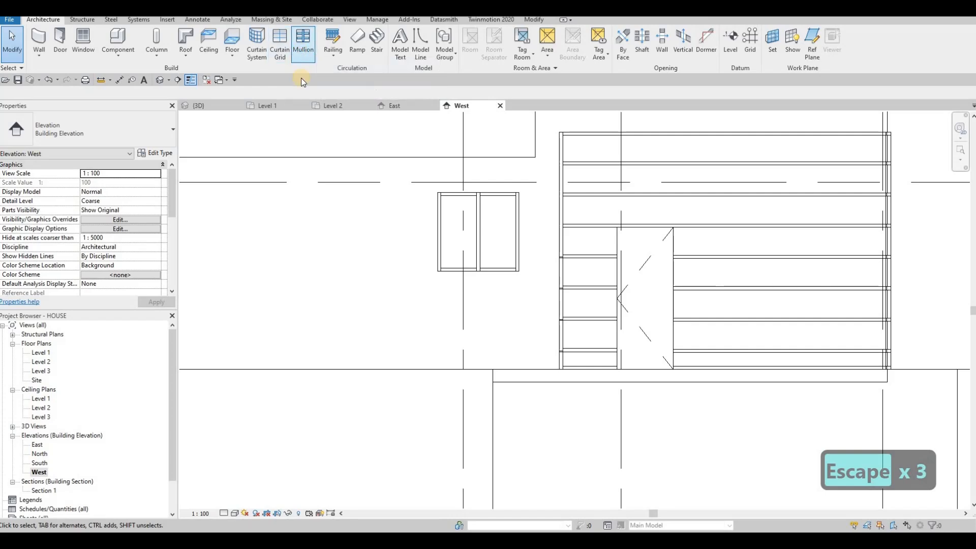
Step: Try to place a 50mm x 65mm rectangular mullion along the door's edge nearer grid D, and undo the door type change
left_click(303, 48)
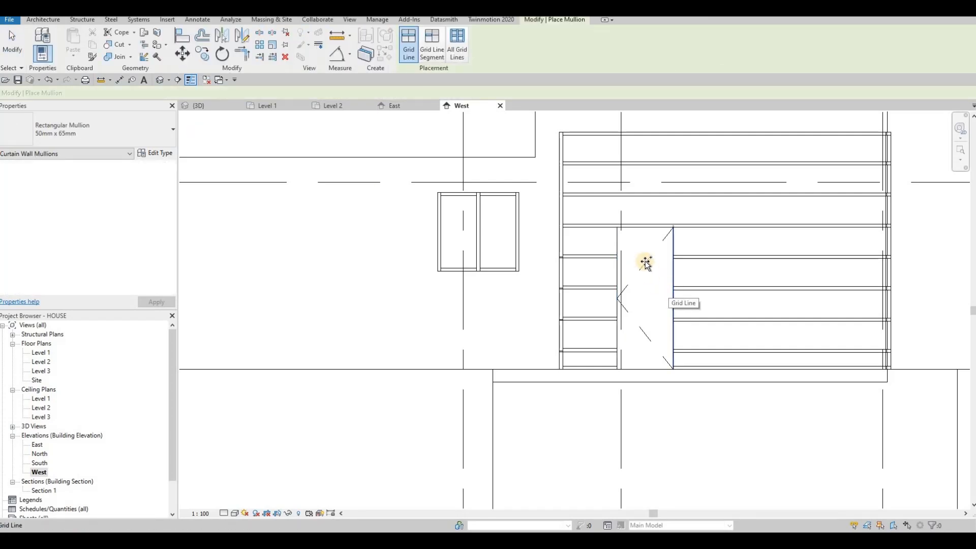
left_click(651, 288)
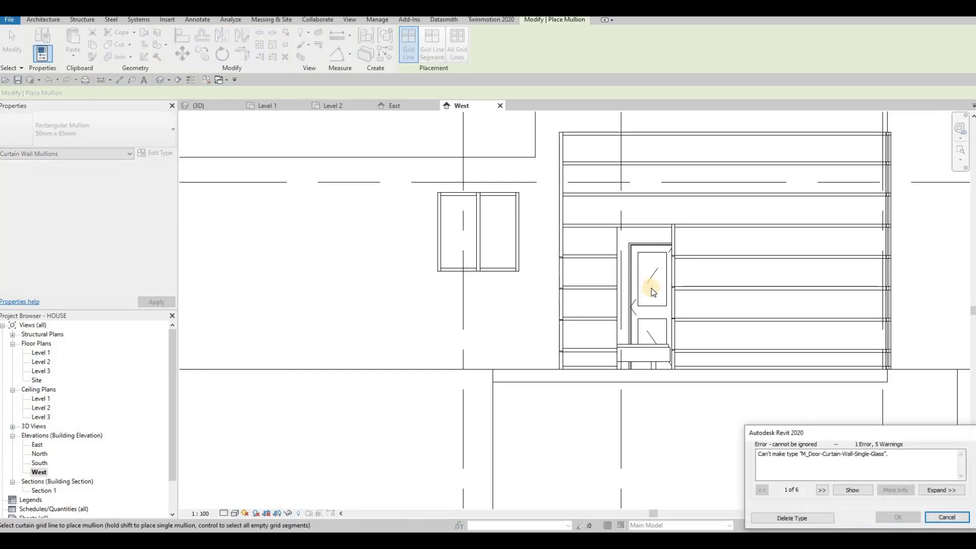
key("Escape")
key("ctrl+z")
key("Escape")
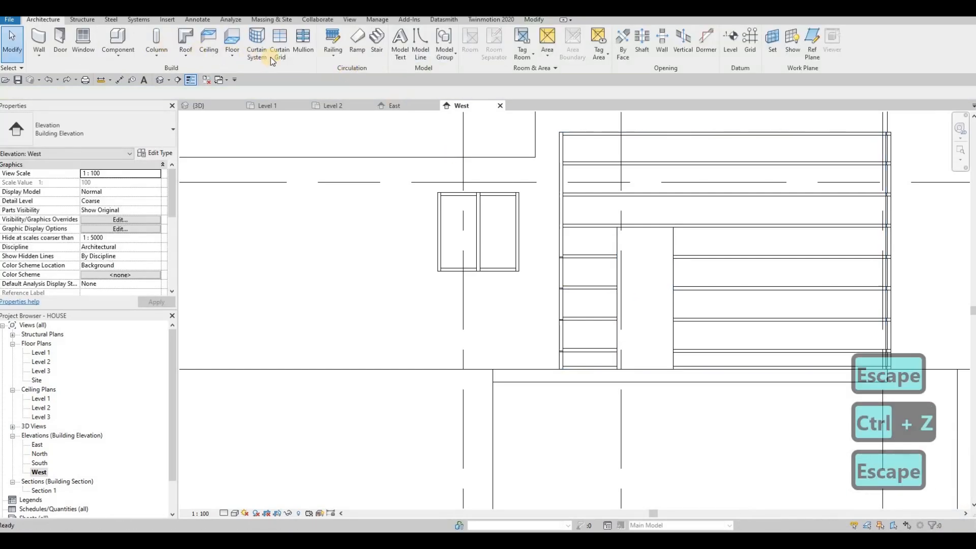
Step: Place 50mm x 65mm rectangular mullions along the vertical grid lines on both sides of the door-height glazed panel
left_click(430, 49)
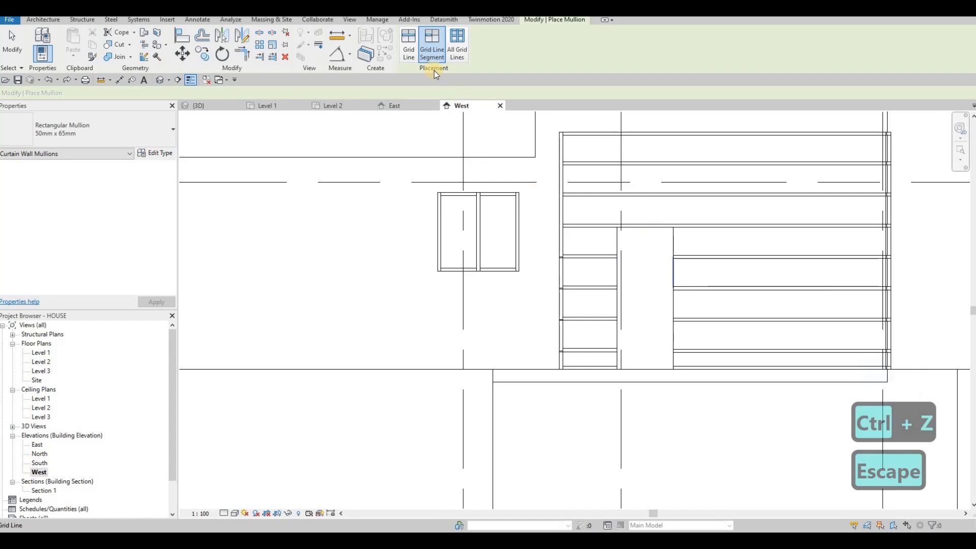
left_click(672, 239)
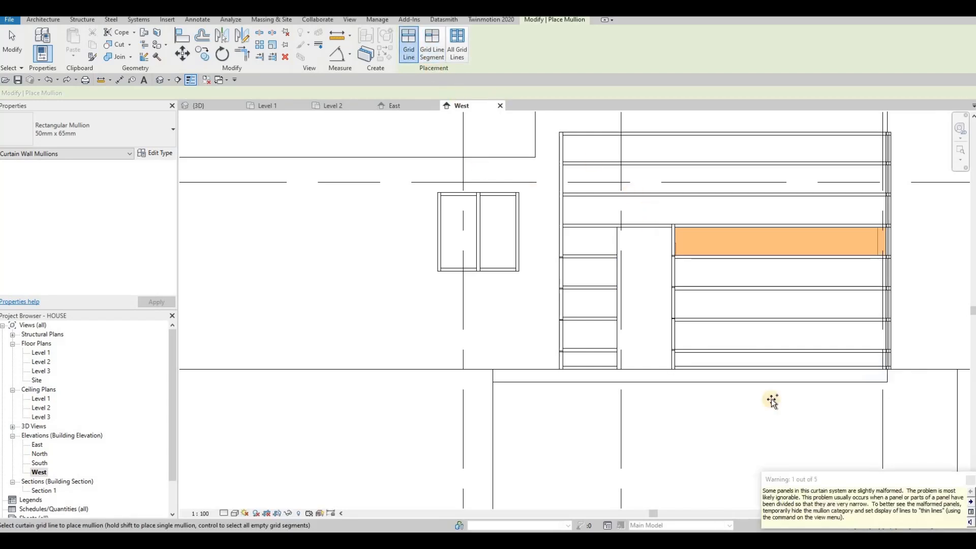
left_click(613, 234)
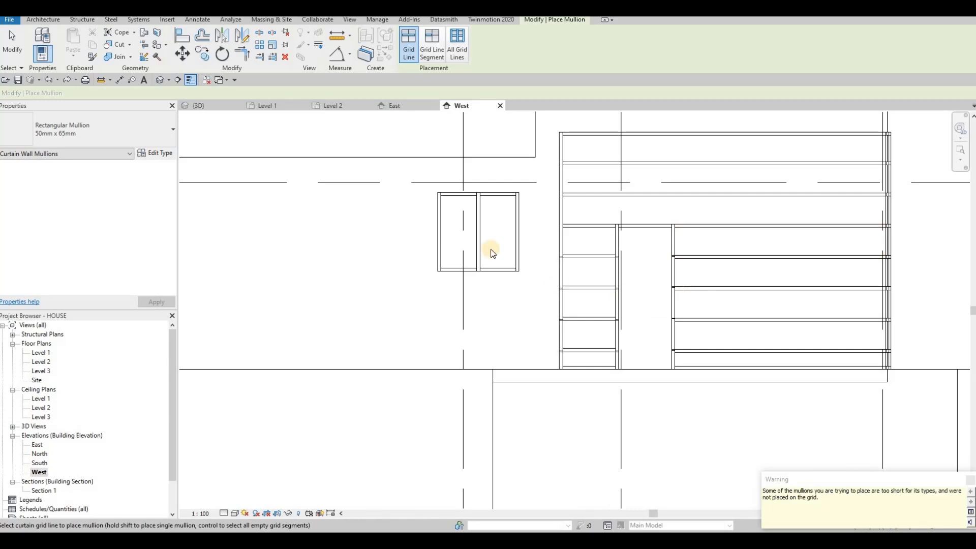
key("Escape")
key("Escape")
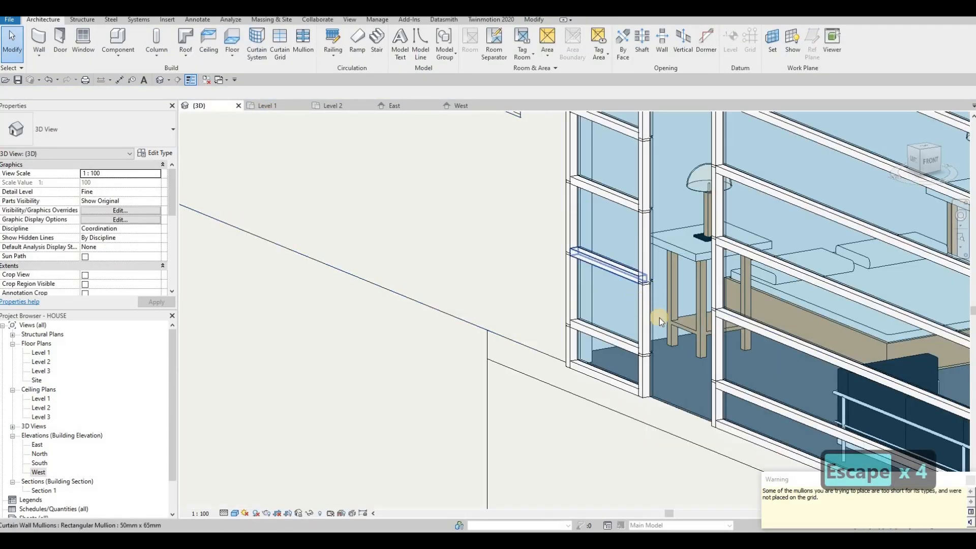
Step: Try to change the door-height glazed panel between the two side mullions to the M_Door-Curtain-Wall-Single-Glass type
scroll(660, 319, "down", 1)
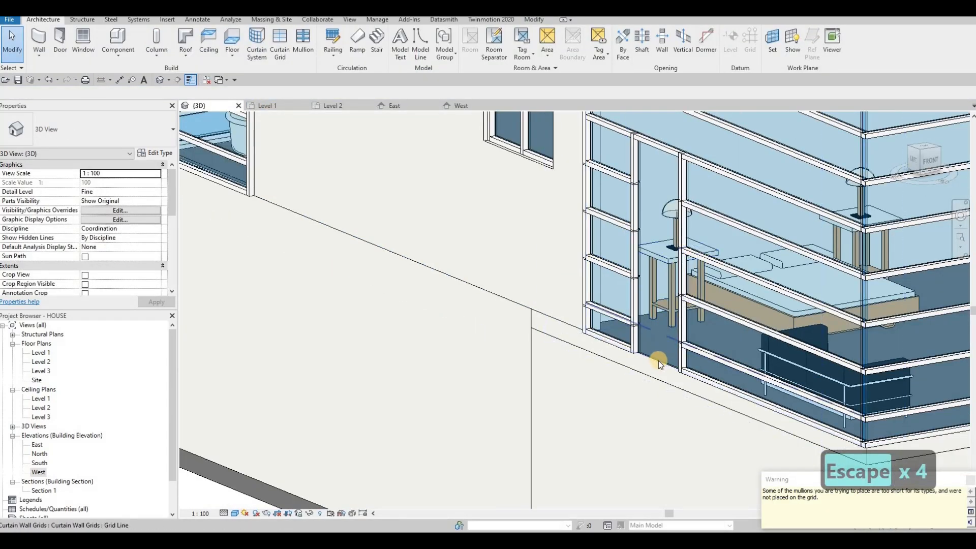
key("Tab")
key("Tab")
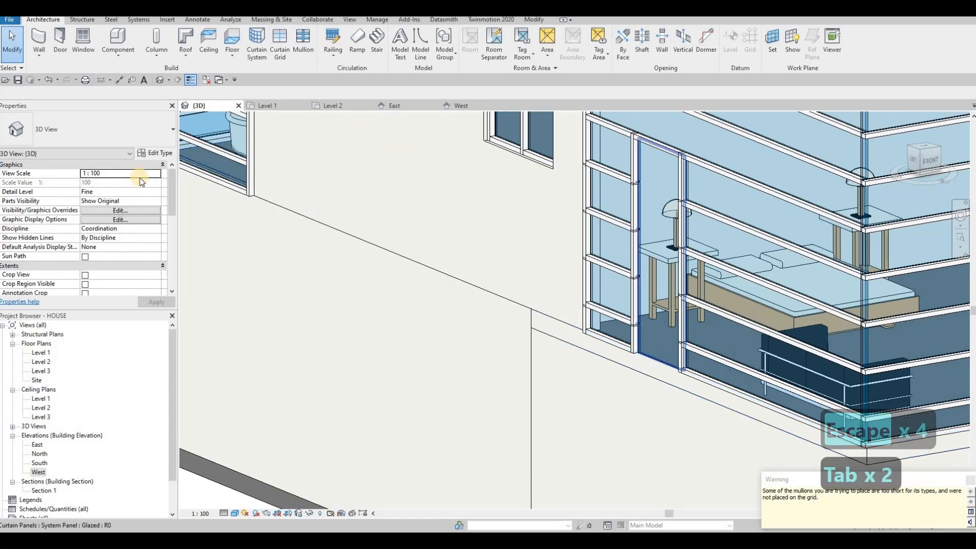
left_click(659, 356)
left_click(101, 129)
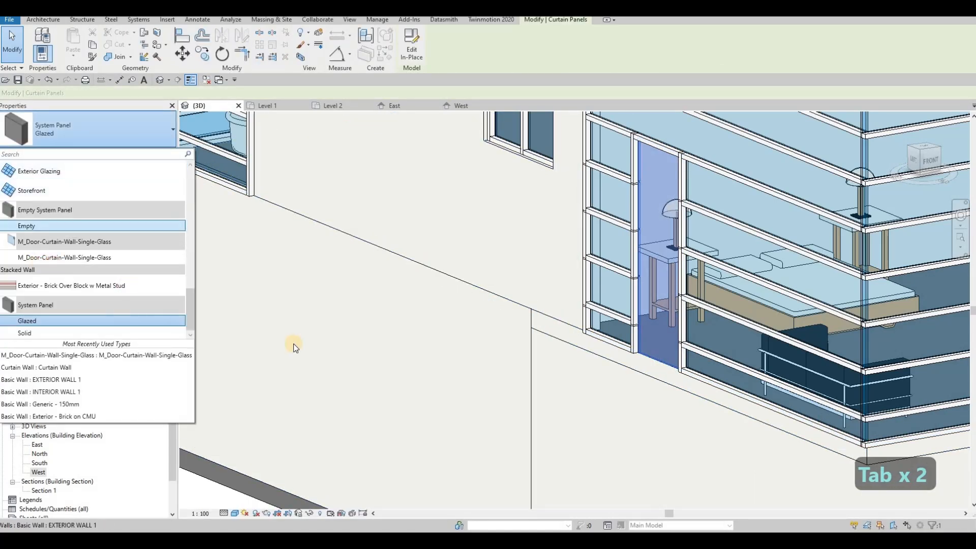
left_click(65, 257)
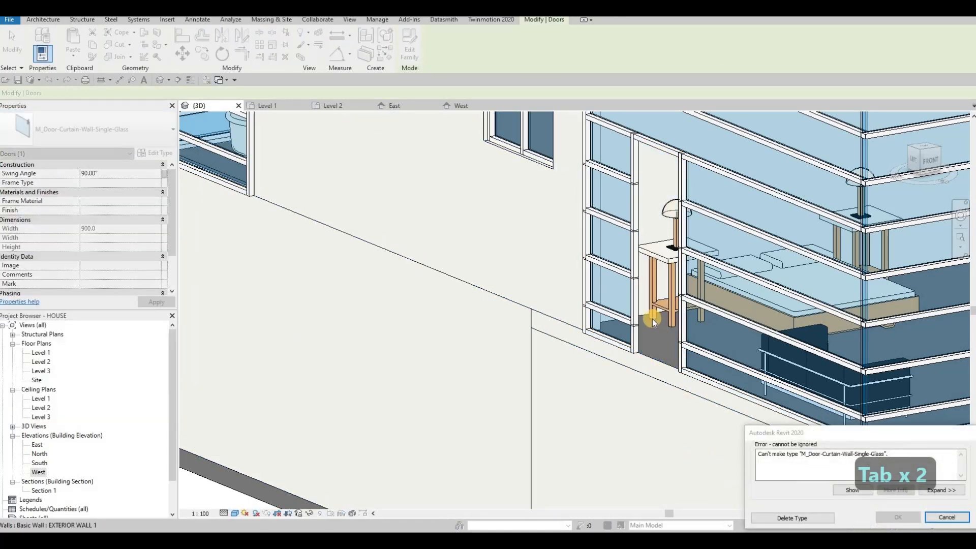
Step: Cancel the door type change and undo the mullions placed on both sides of the door-height glazed panel
key("Escape")
key("Escape")
key("ctrl+z")
key("ctrl+a")
key("ctrl+z")
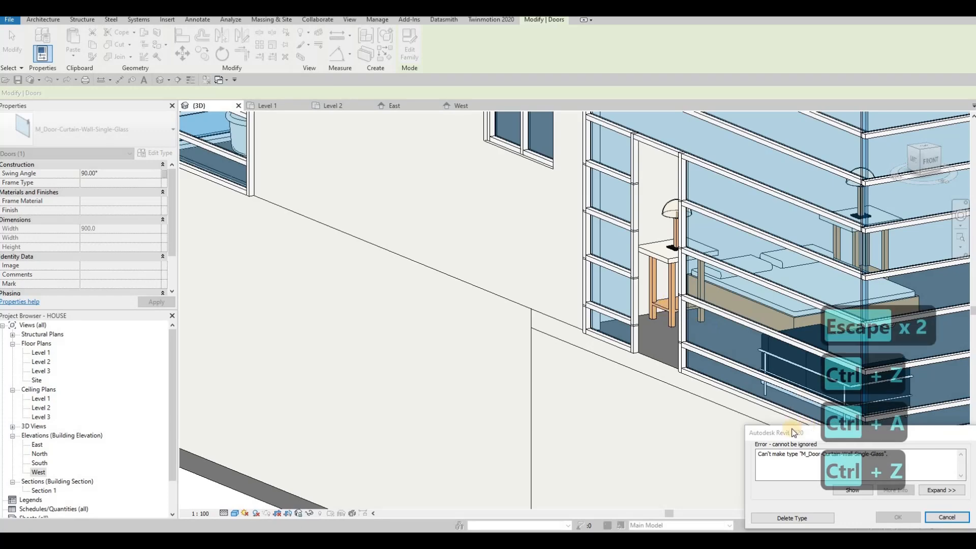
key("Escape")
key("Escape")
key("ctrl+z")
key("Escape")
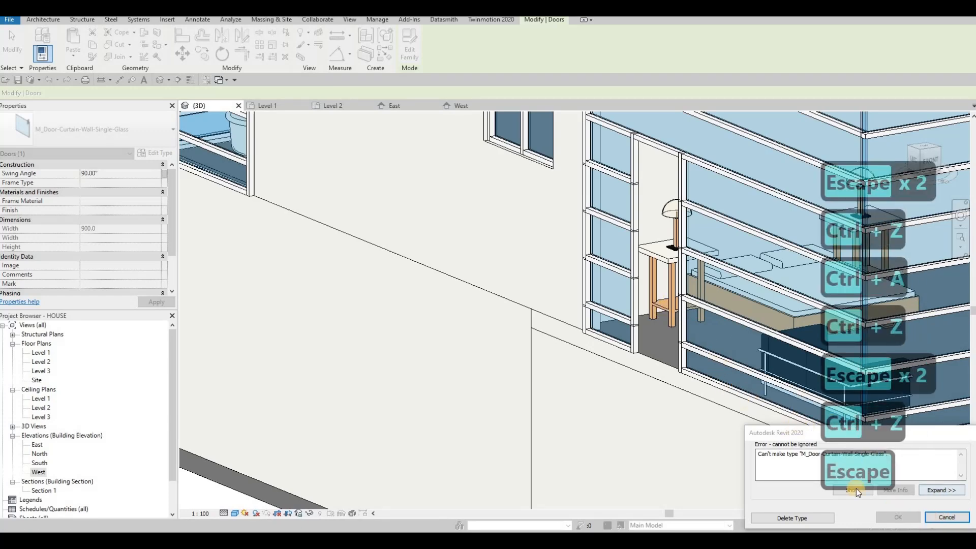
key("Escape")
key("ctrl+z")
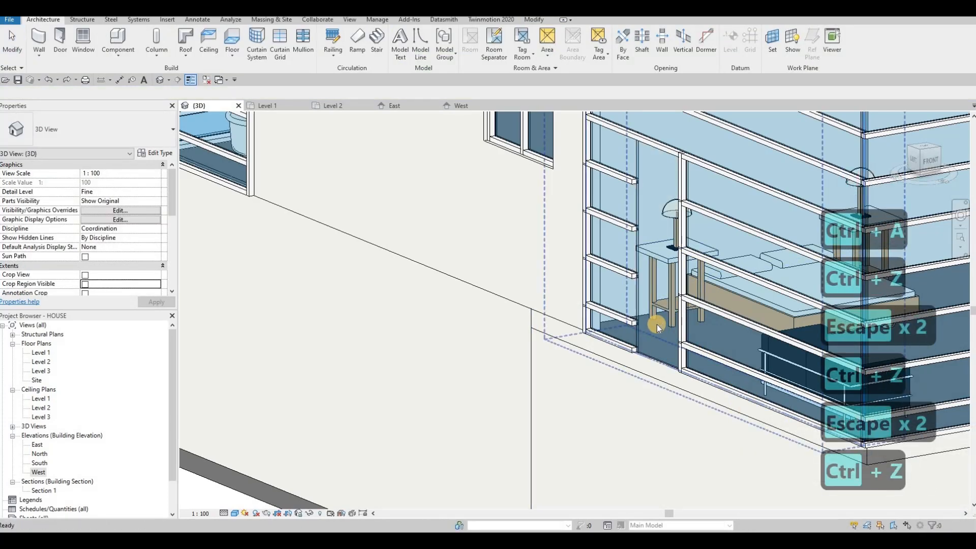
key("ctrl+z")
Step: Change the door-height glazed panel, free of side mullions, to the M_Door-Curtain-Wall-Single-Glass type
key("Tab")
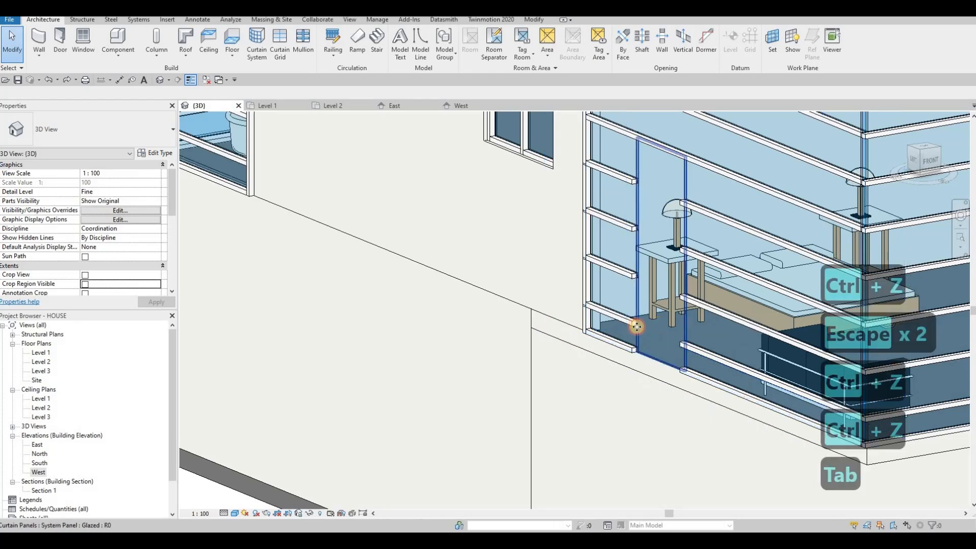
left_click(636, 326)
left_click(91, 130)
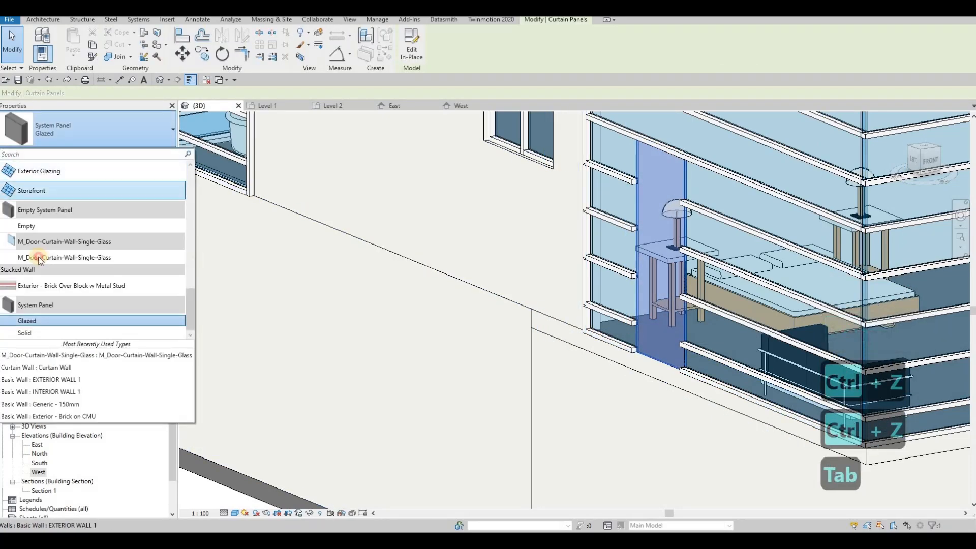
left_click(39, 258)
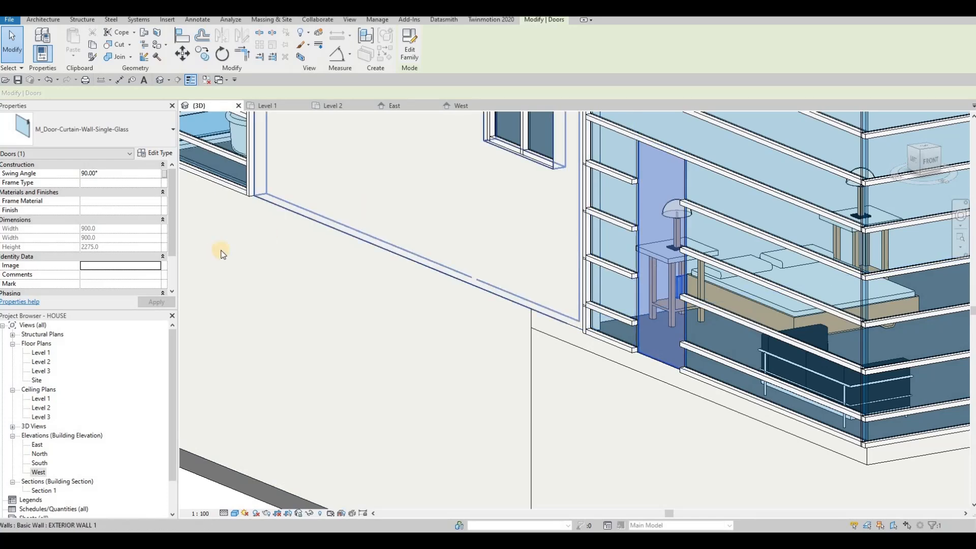
key("Escape")
key("Escape")
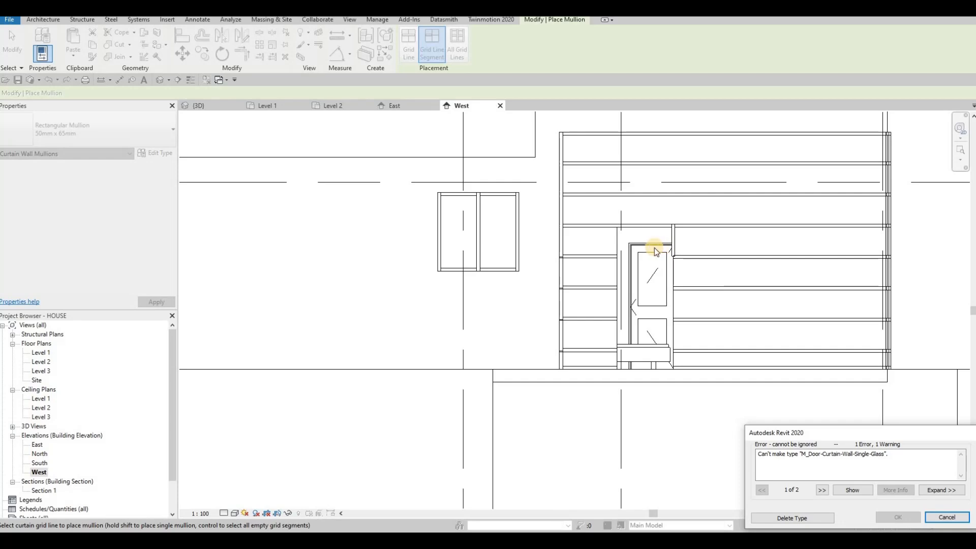
Step: Try to place a 50mm x 65mm rectangular mullion along the whole vertical grid line beside the door near grid C
key("Escape")
key("Escape")
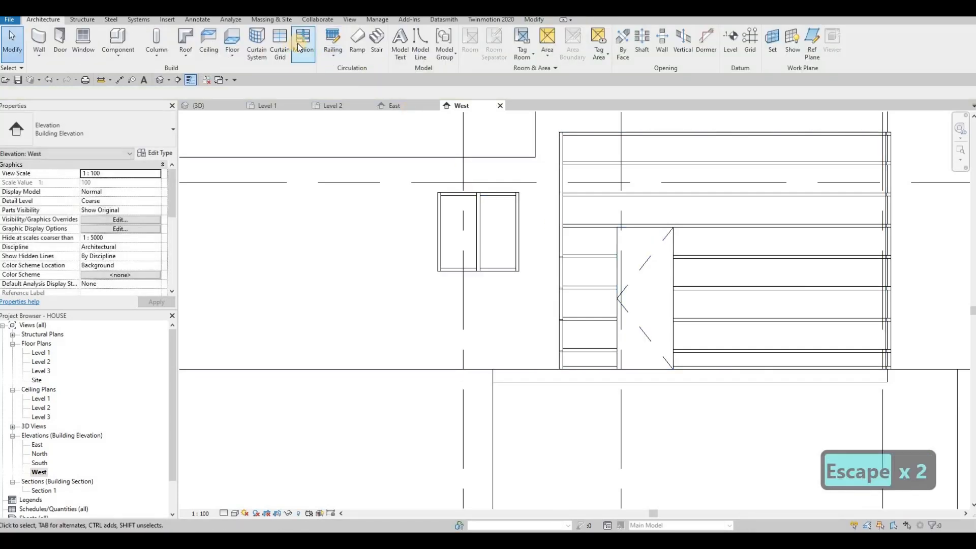
left_click(289, 44)
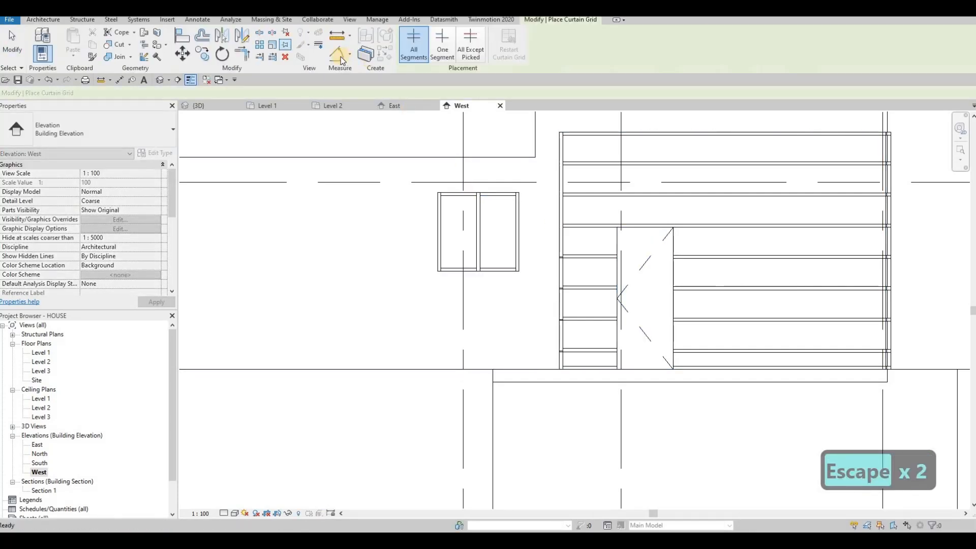
key("Escape")
left_click(329, 44)
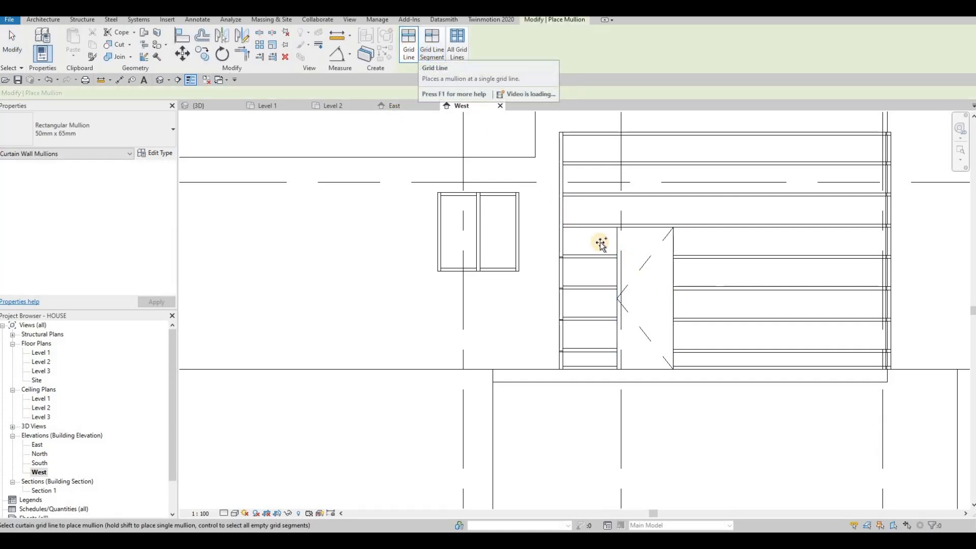
left_click(615, 282)
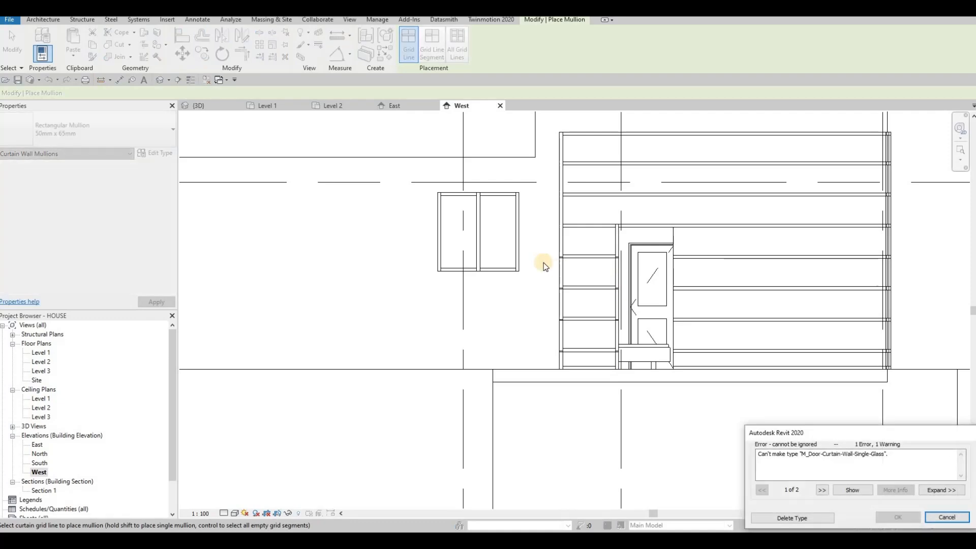
key("Escape")
key("Escape")
key("Escape")
key("Escape")
key("Escape")
Step: Examine the glass door and the surrounding mullions of the corner curtain wall in the 3D view
left_click(264, 105)
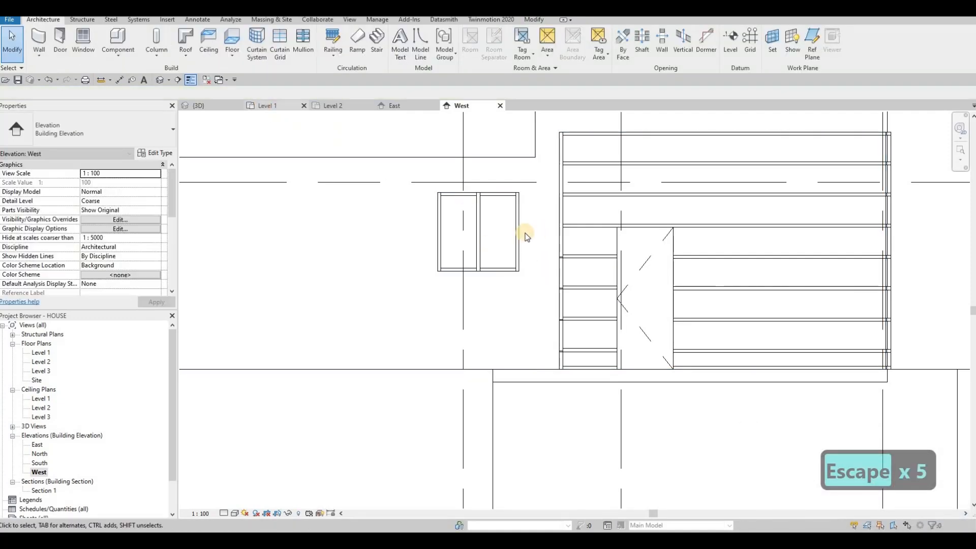
key("Escape")
key("Escape")
left_click(205, 104)
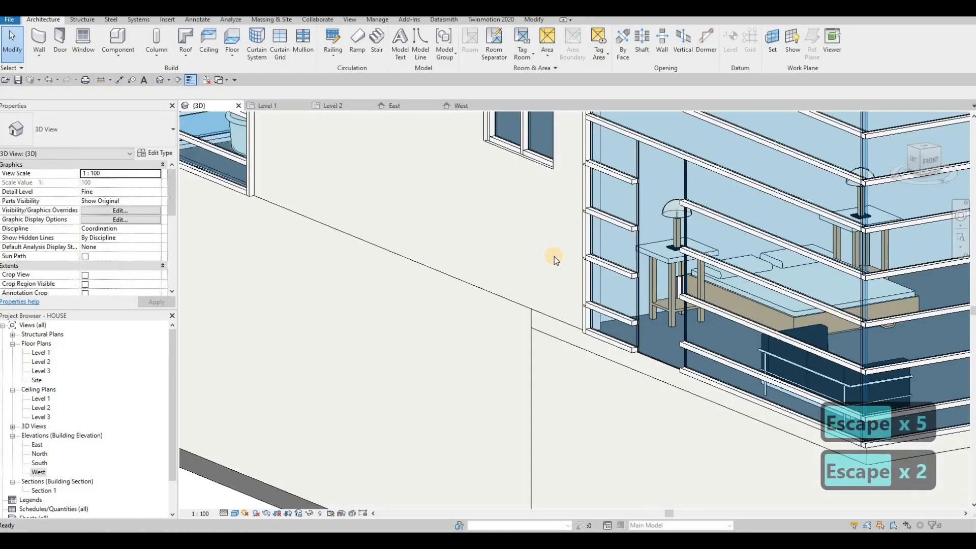
key("Escape")
scroll(601, 292, "down", 3)
mouse_move(596, 300)
middle_mouse_down("shift")
mouse_move(618, 318)
mouse_move(614, 303)
mouse_move(598, 305)
middle_mouse_up("shift")
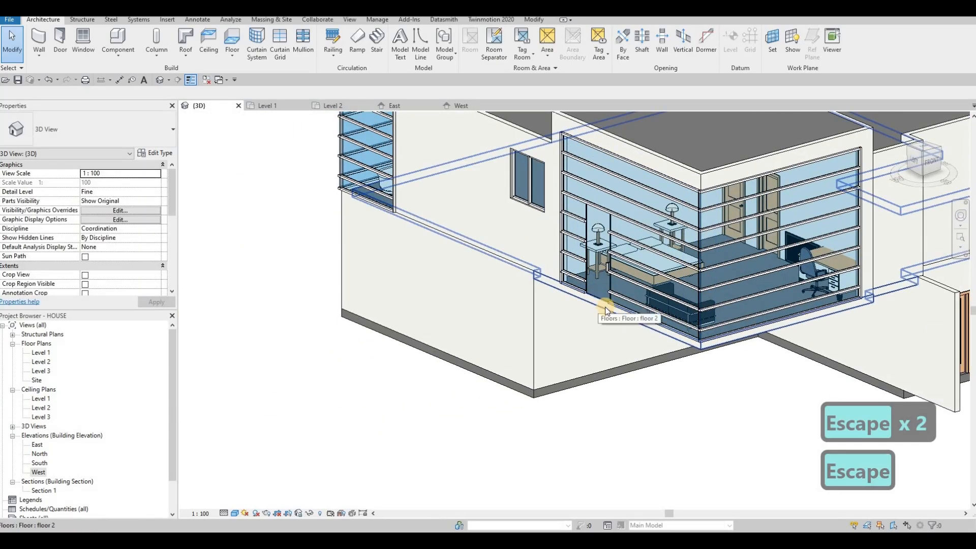
middle_click_drag(899, 334, 648, 212, "shift")
middle_click_drag(800, 213, 640, 213)
scroll(639, 213, "up", 2)
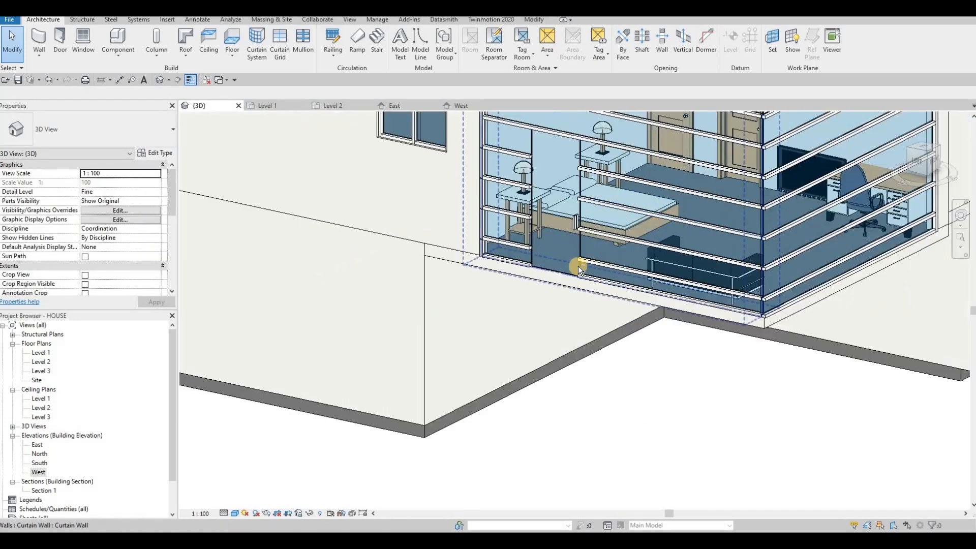
key("Escape")
middle_click_drag(577, 266, 522, 232, "shift")
scroll(521, 234, "down", 2)
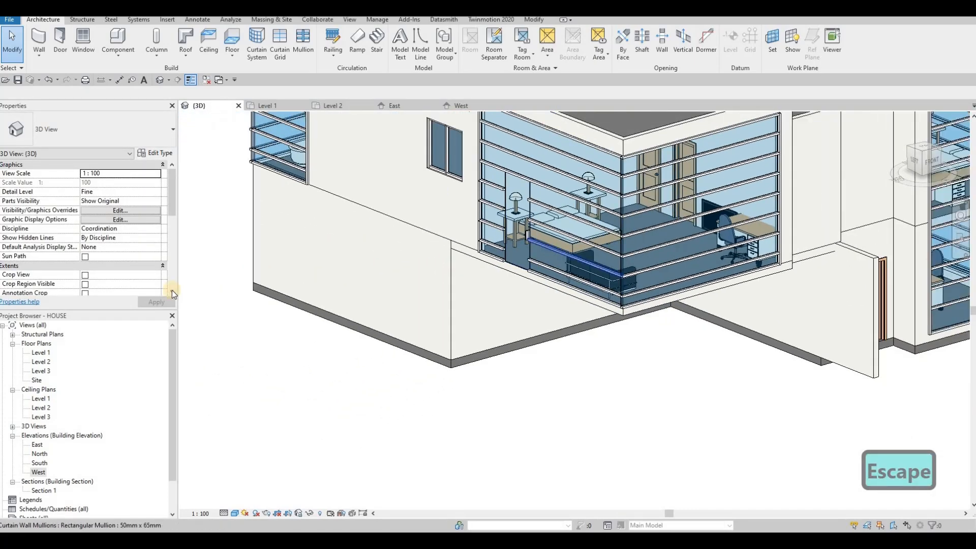
Step: Flip the curtain wall door near grid C to swing outward in the Level 2 floor plan, and check it in 3D
double_click(41, 362)
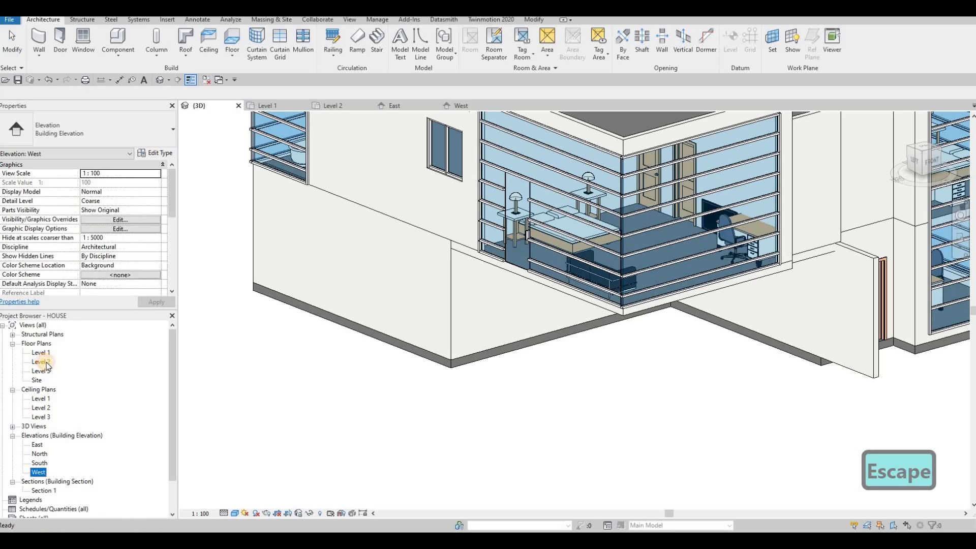
middle_click_drag(523, 401, 514, 355)
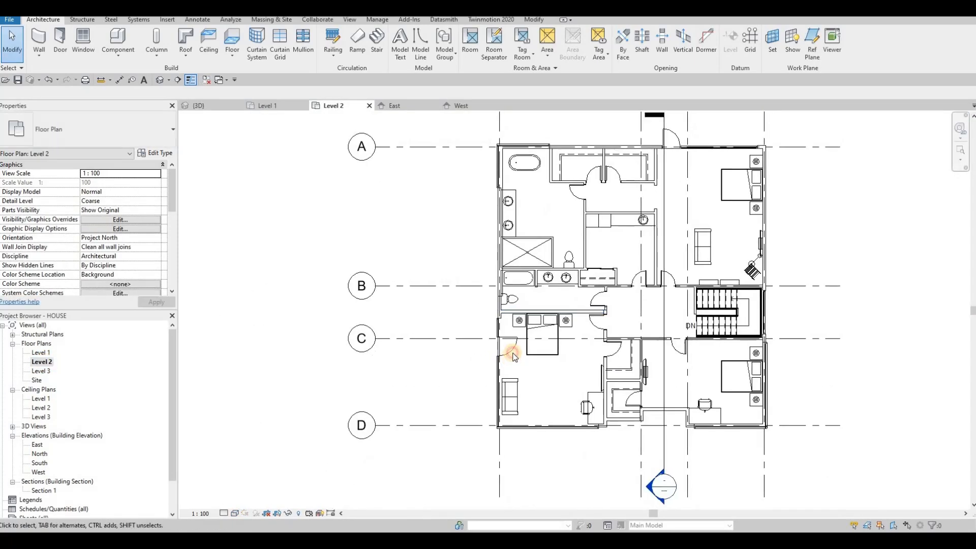
scroll(496, 346, "up", 1)
left_click(514, 342)
left_click(503, 349)
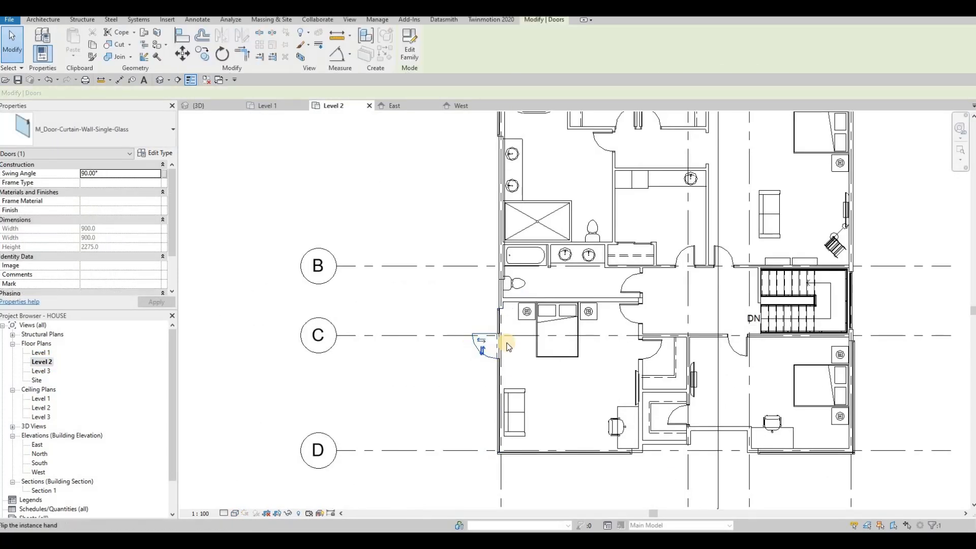
scroll(507, 346, "down", 3)
key("Escape")
key("Escape")
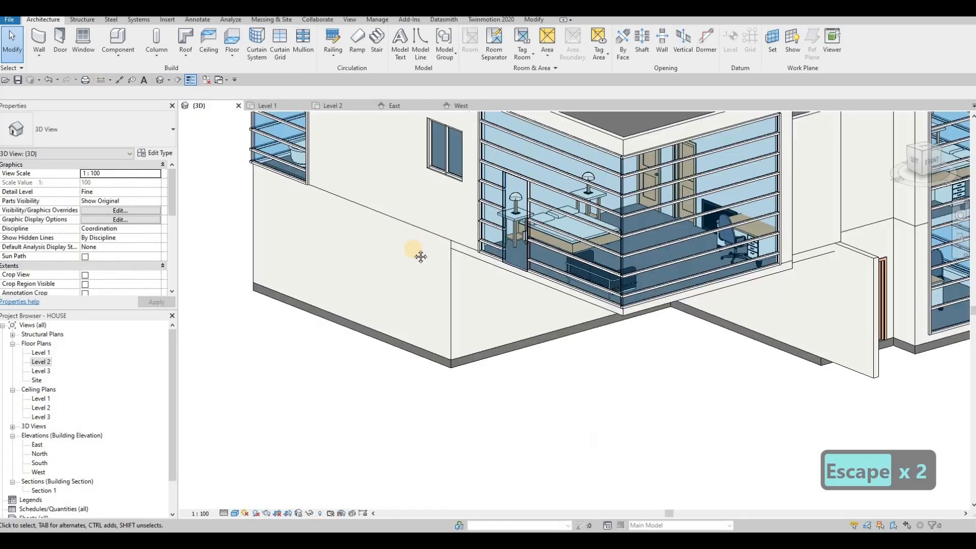
key("Escape")
middle_click_drag(478, 254, 413, 272)
scroll(453, 259, "down", 2)
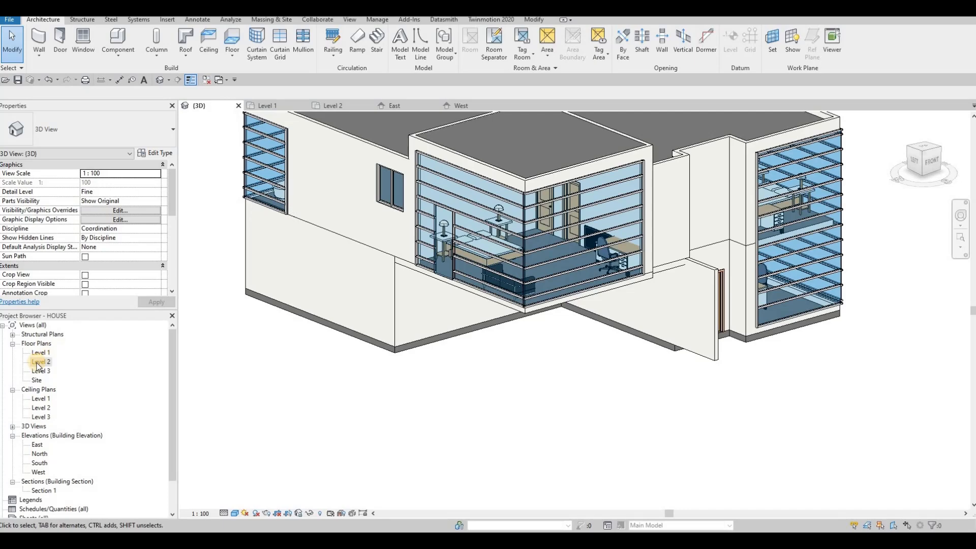
Step: Create an in-place model in the Generic Models category from the South elevation, keeping the suggested name
double_click(39, 463)
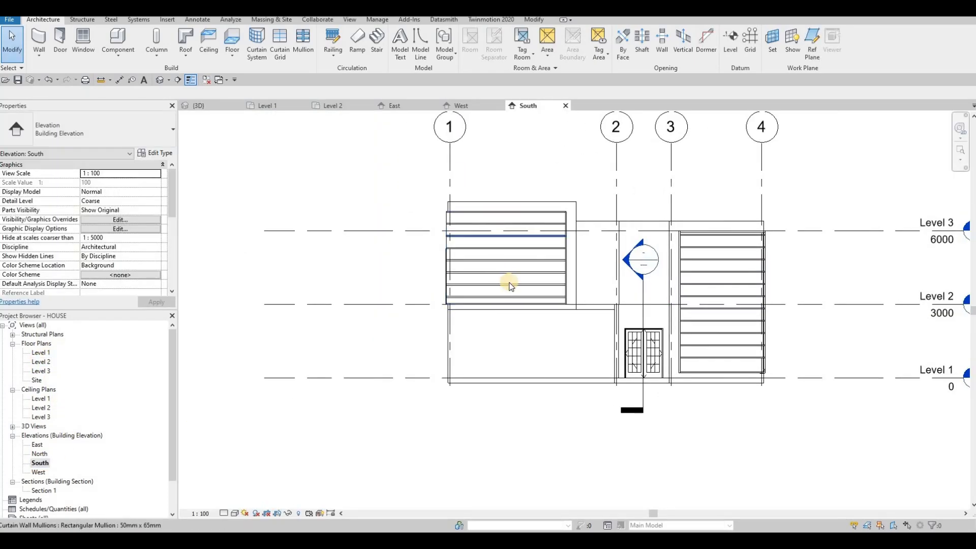
scroll(483, 275, "up", 2)
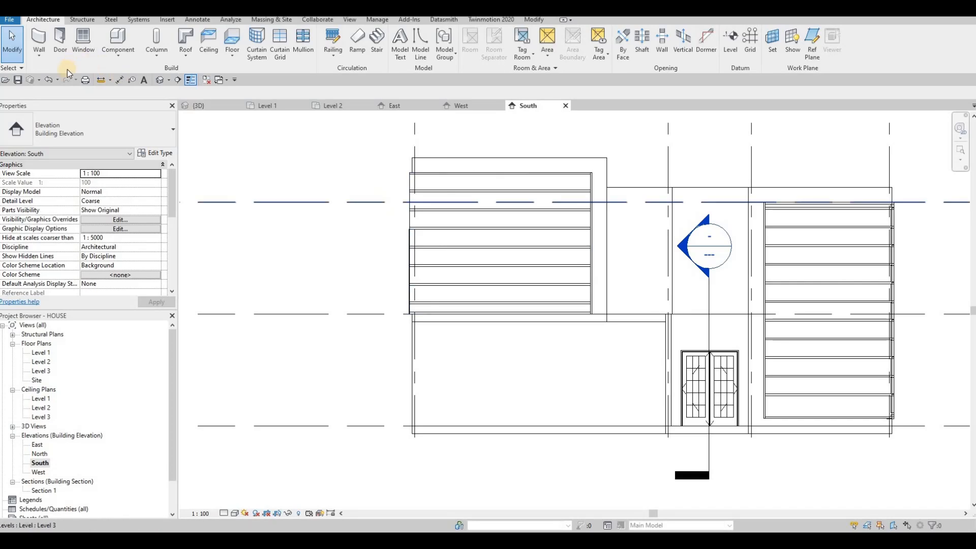
left_click(136, 100)
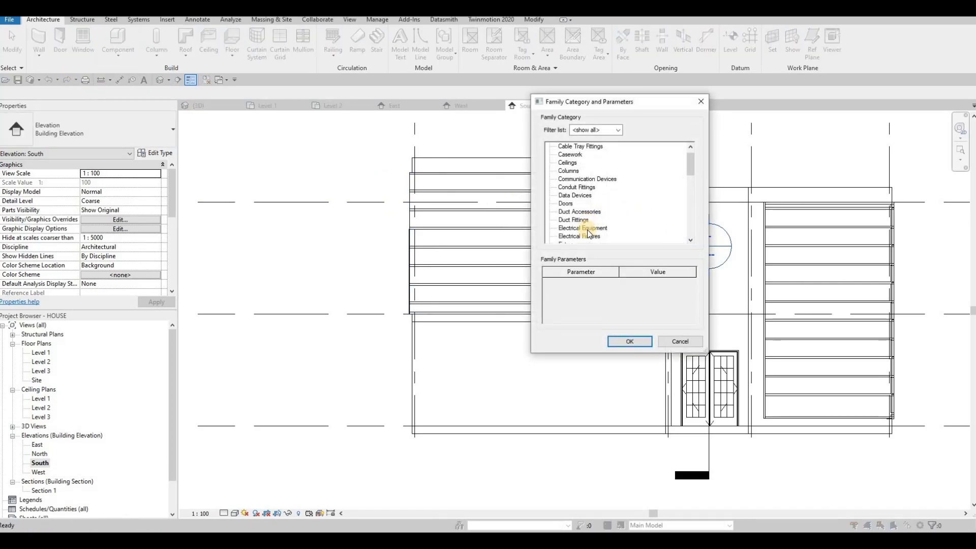
scroll(587, 229, "down", 3)
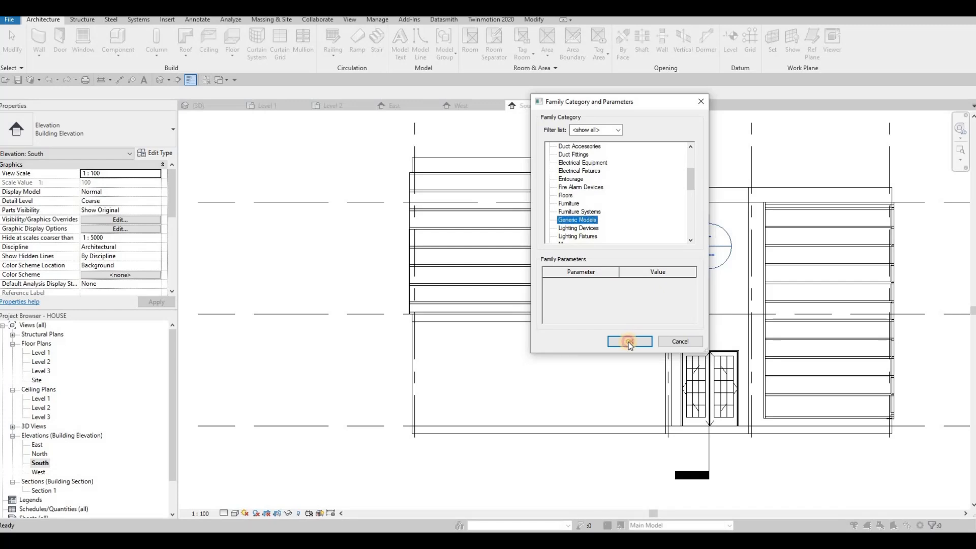
left_click(608, 339)
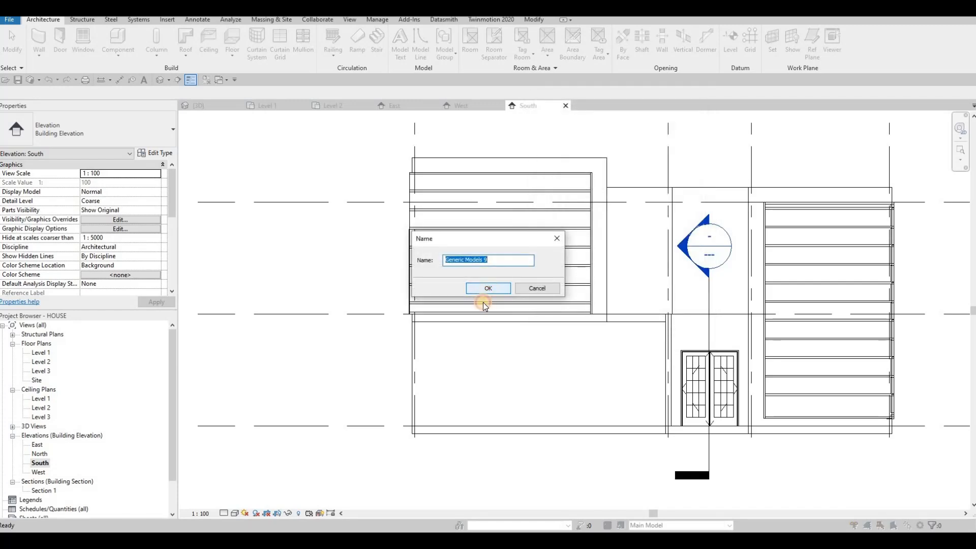
left_click(488, 288)
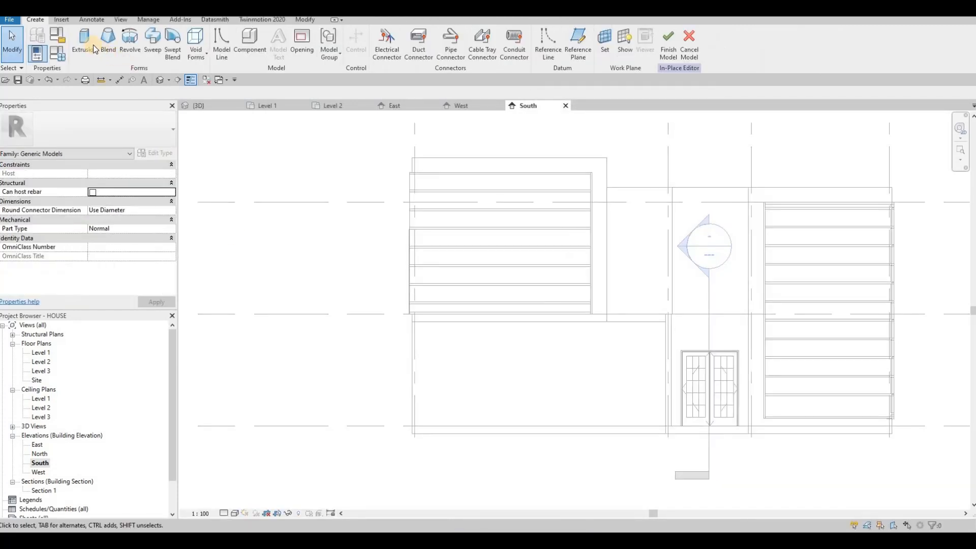
Step: Start an extrusion using the upper-floor EXTERIOR WALL 1 face around the curtain wall as the picked work plane
left_click(85, 43)
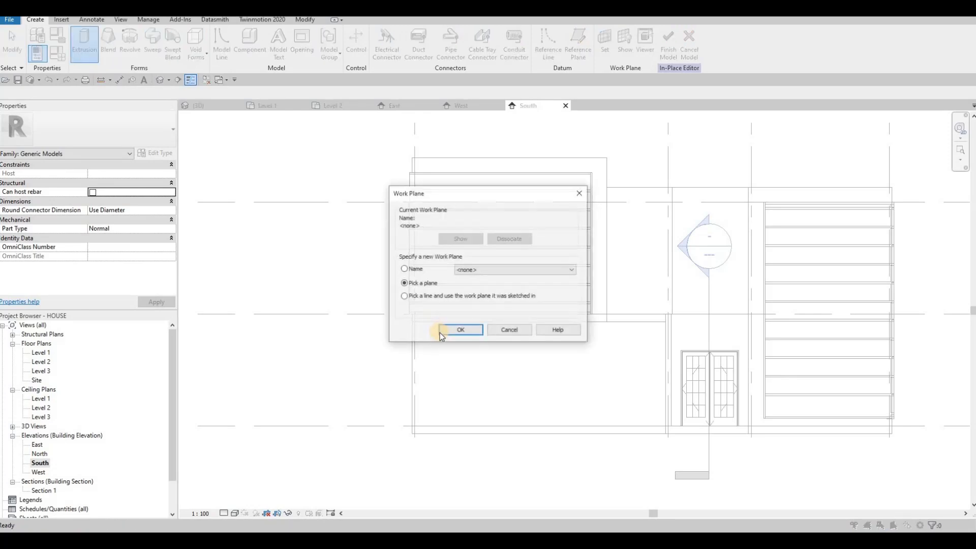
left_click(451, 331)
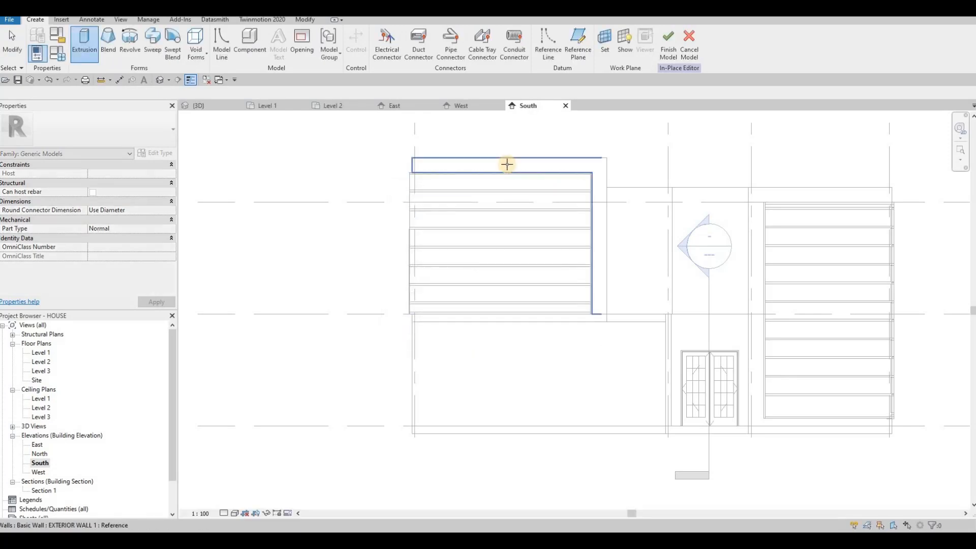
left_click(247, 143)
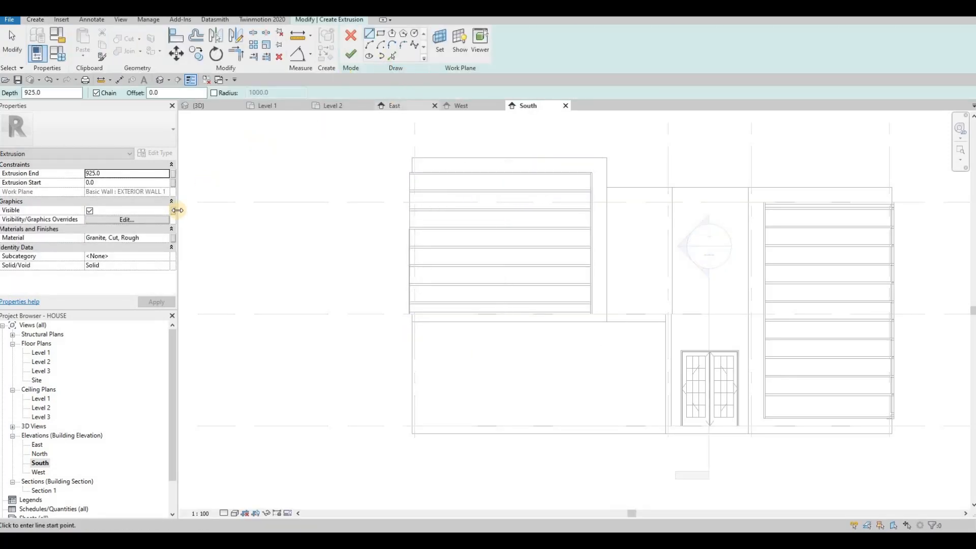
Step: Duplicate the Gypsum Wall Board material and assign the copy to the extrusion
left_click(163, 239)
left_click(173, 238)
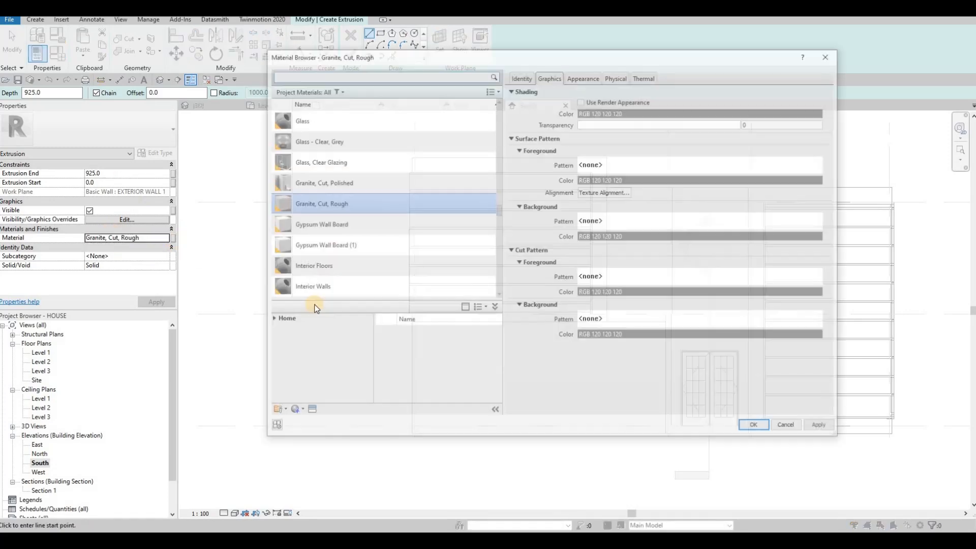
scroll(325, 264, "down", 1)
left_click(330, 206)
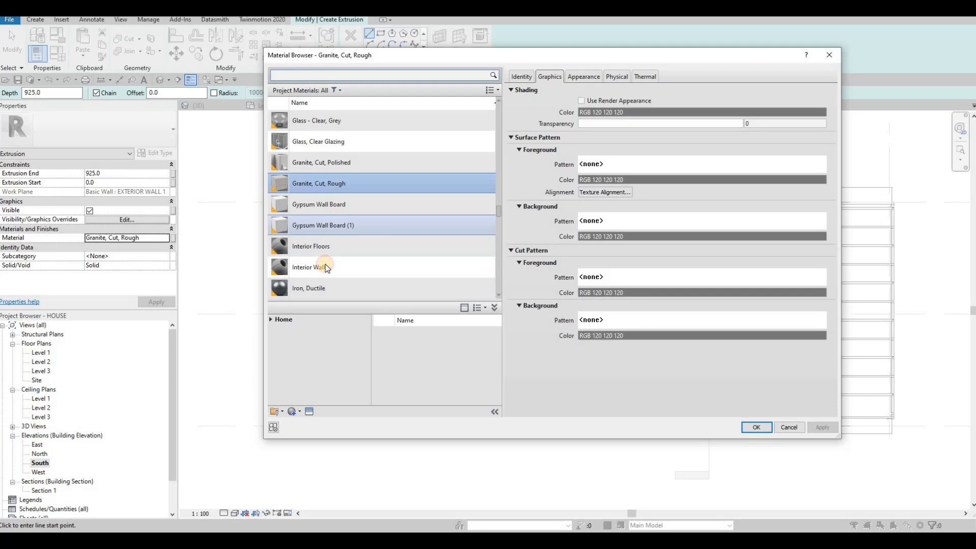
left_click(301, 413)
left_click(294, 429)
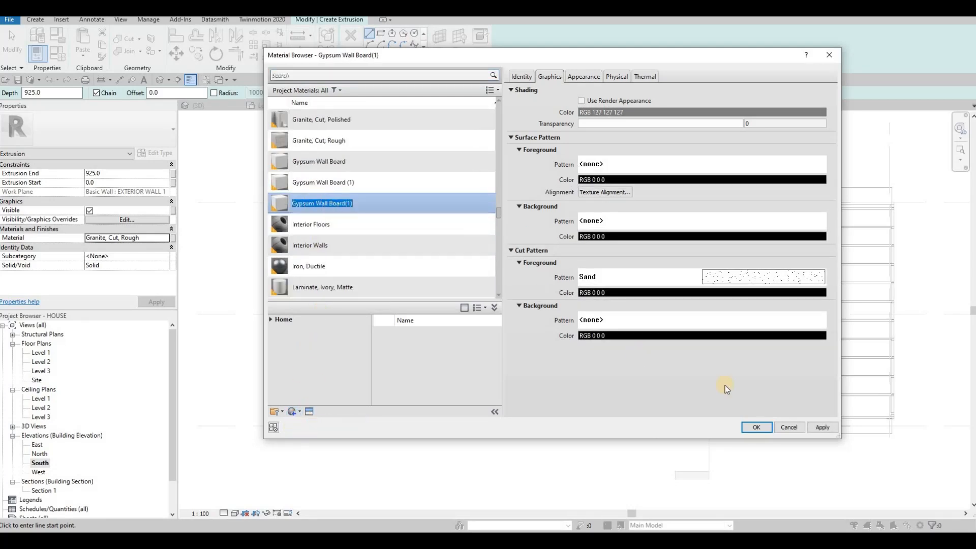
left_click(755, 427)
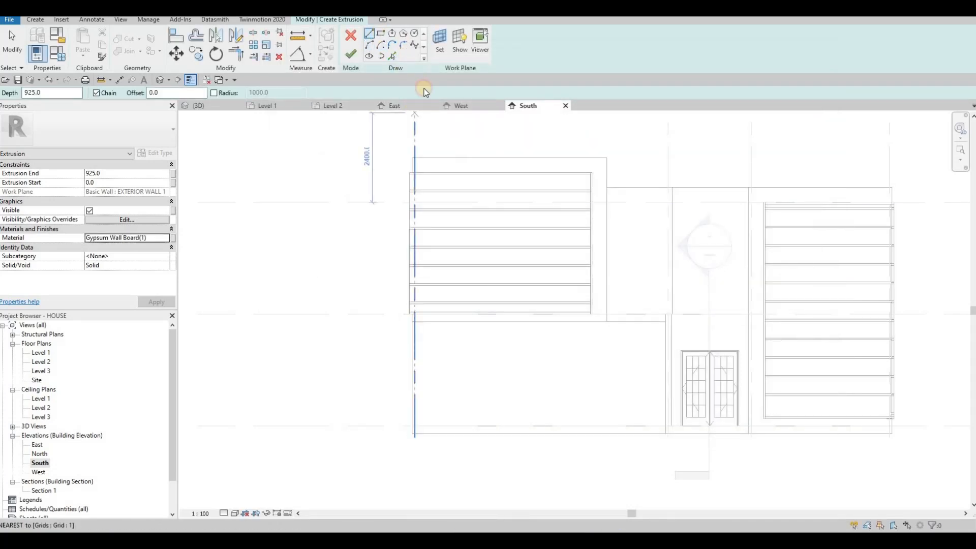
Step: Sketch a rectangle about 5230 by 400 along the upper edge of the exterior wall, above the curtain wall
left_click(379, 35)
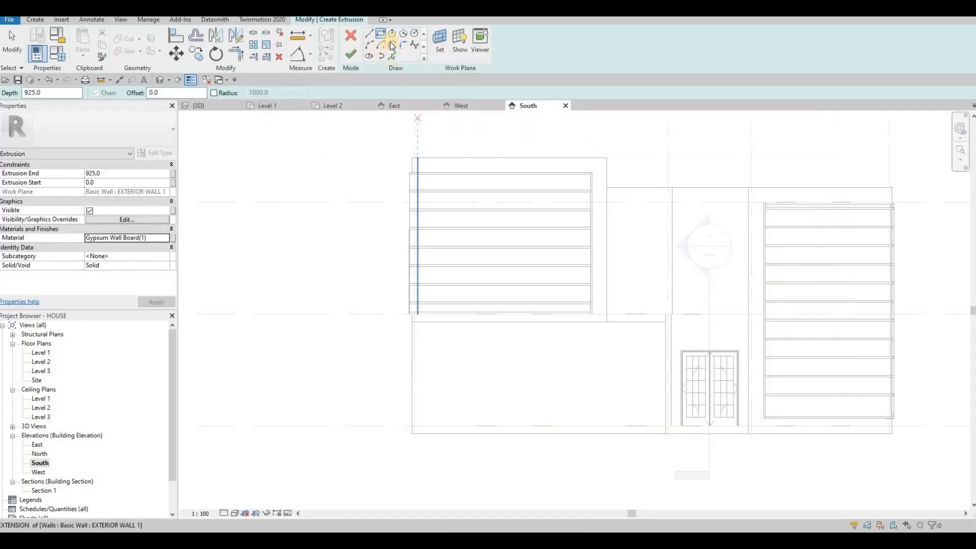
left_click(411, 158)
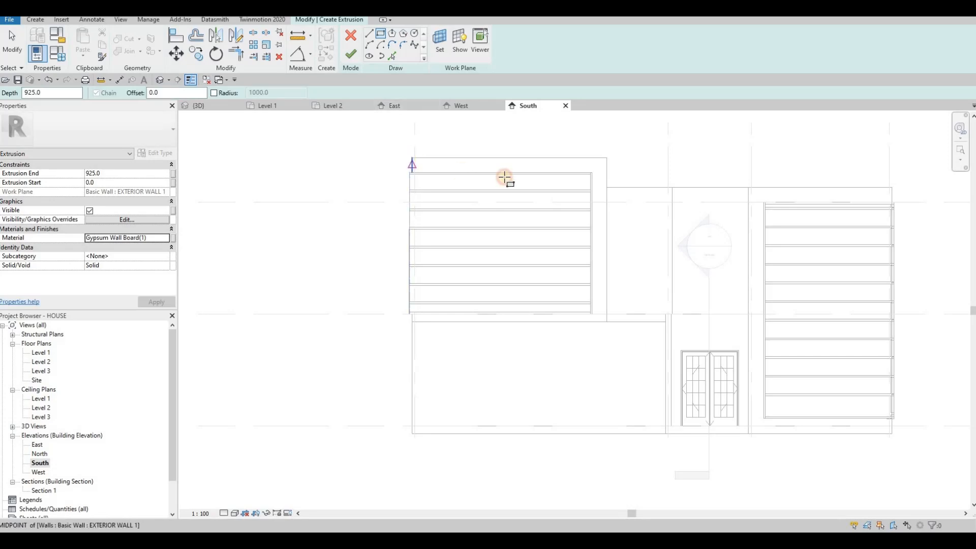
left_click(607, 173)
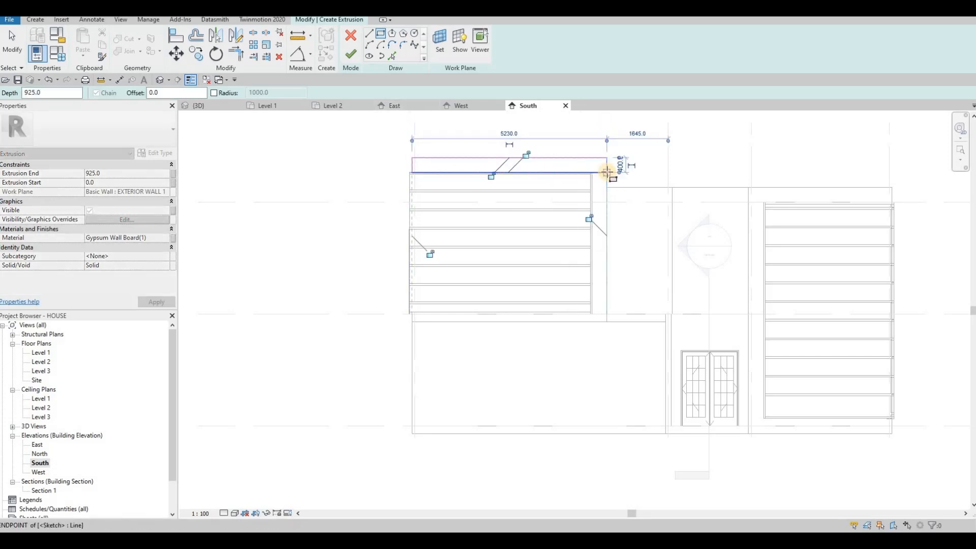
key("Escape")
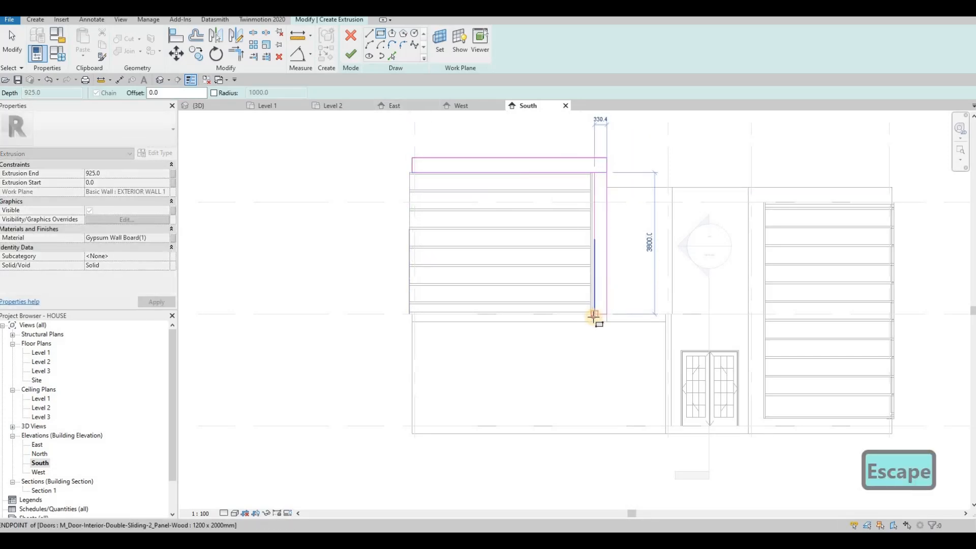
Step: Sketch a vertical rectangle about 3800 tall beside the curtain wall and a horizontal one about 400 high beneath it
left_click(591, 317)
key("Escape")
left_click(591, 316)
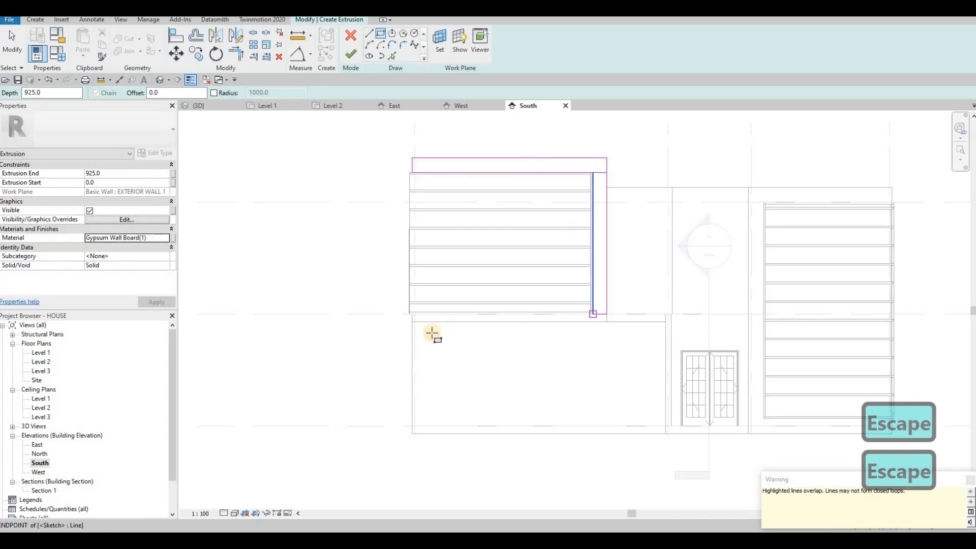
left_click(411, 328)
left_click(591, 315)
key("Escape")
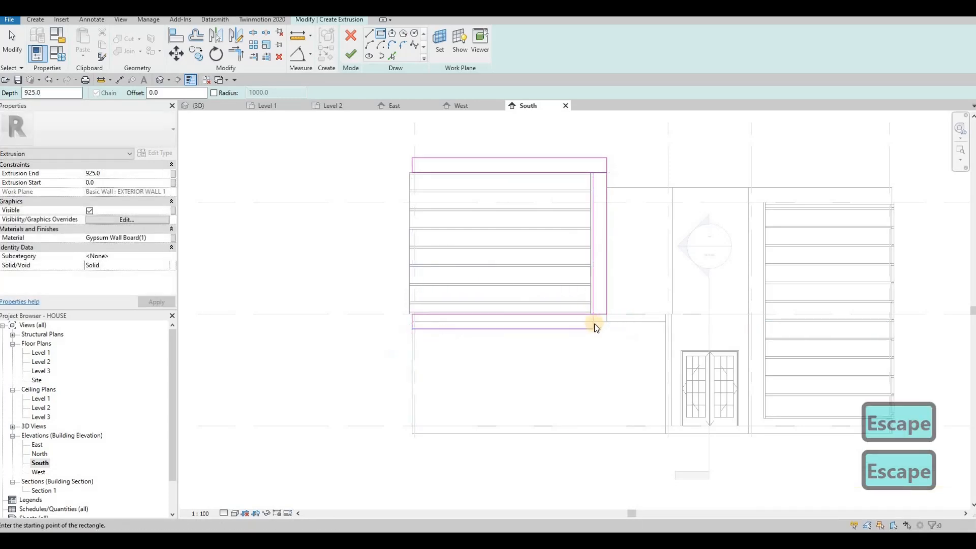
key("Escape")
key("Escape")
scroll(599, 312, "up", 4)
key("Escape")
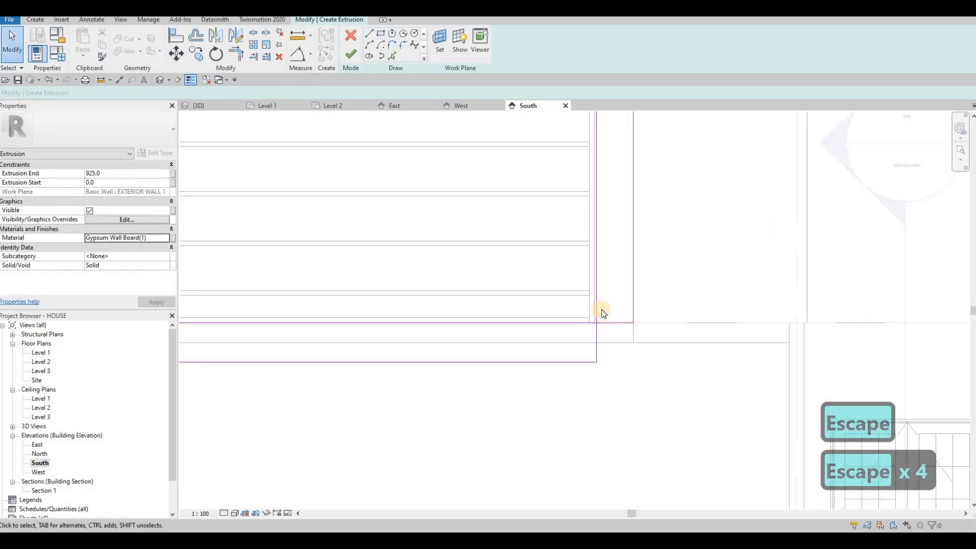
Step: Align the vertical rectangle's inner sketch line with the adjacent edge of the curtain wall
key("a")
key("l")
left_click(593, 300)
left_click(596, 305)
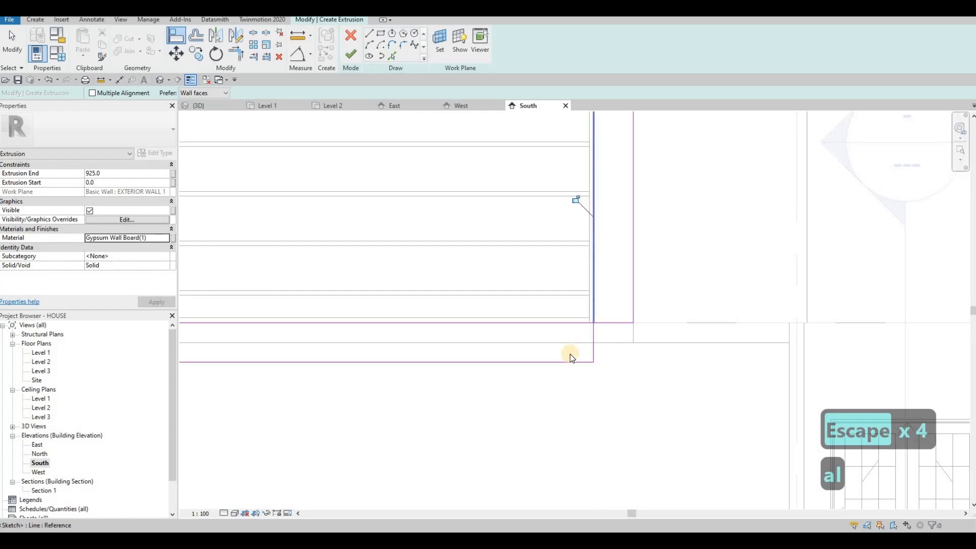
key("Escape")
key("Escape")
left_click(564, 361)
scroll(626, 309, "down", 2)
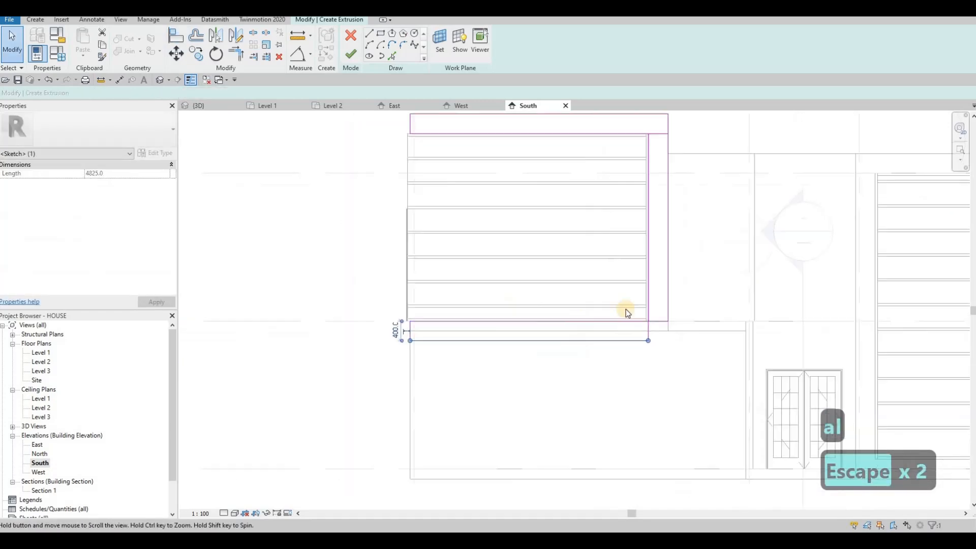
scroll(626, 309, "up", 1)
scroll(610, 322, "down", 2)
key("Escape")
key("Escape")
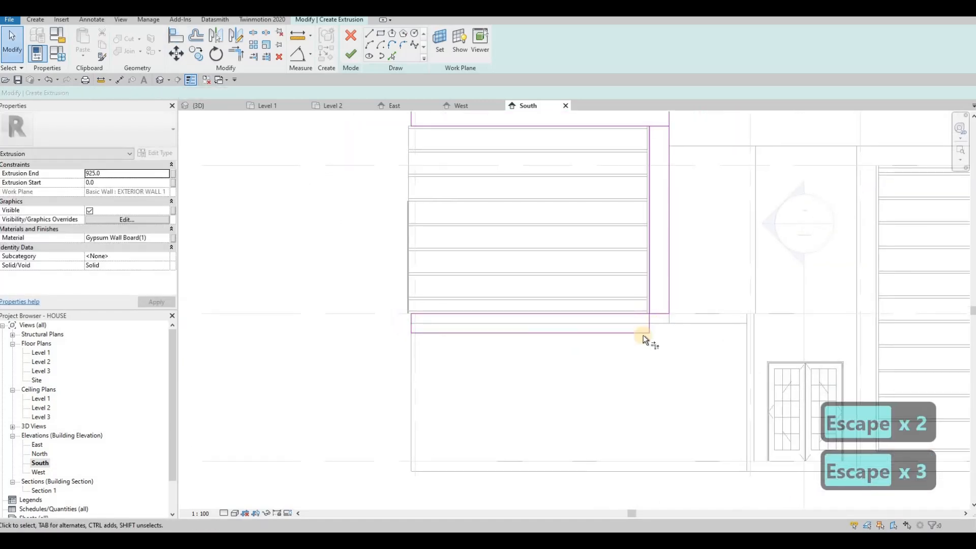
Step: Trim the outer vertical line and the lowest horizontal line of the sketch to meet at the lower outer corner
key("t")
key("r")
scroll(642, 333, "up", 2)
left_click(688, 288)
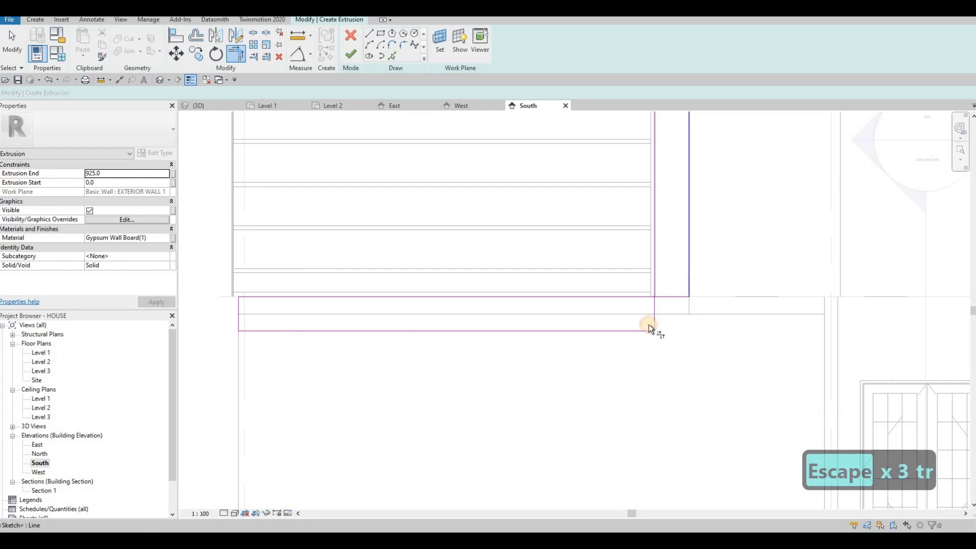
left_click(648, 328)
scroll(632, 268, "down", 2)
mouse_move(650, 208)
middle_mouse_down()
mouse_move(647, 230)
mouse_move(637, 212)
middle_mouse_up()
key("Escape")
key("Escape")
key("Escape")
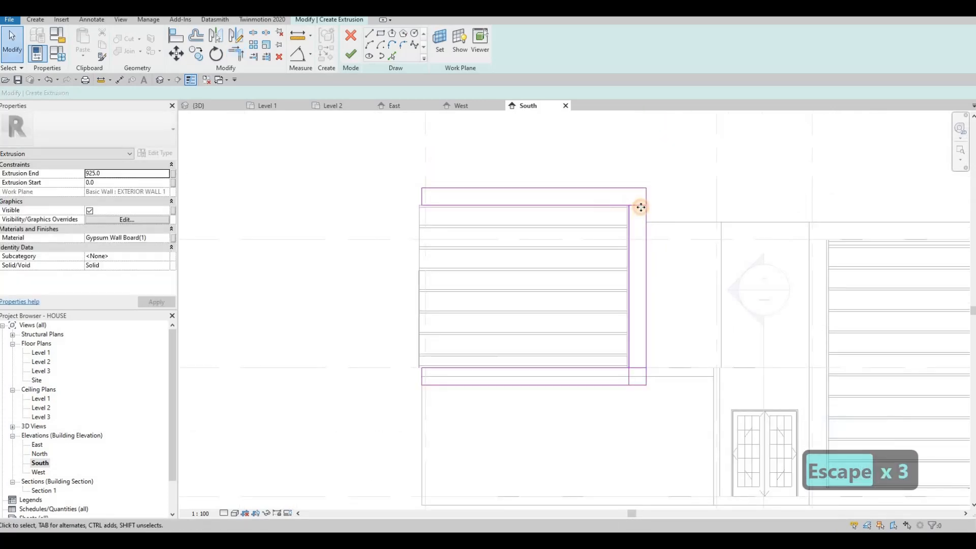
Step: Delete the overlapping line at the sketch's upper corner and trim the inner horizontal and vertical lines into a corner
left_click(637, 203)
key("Delete")
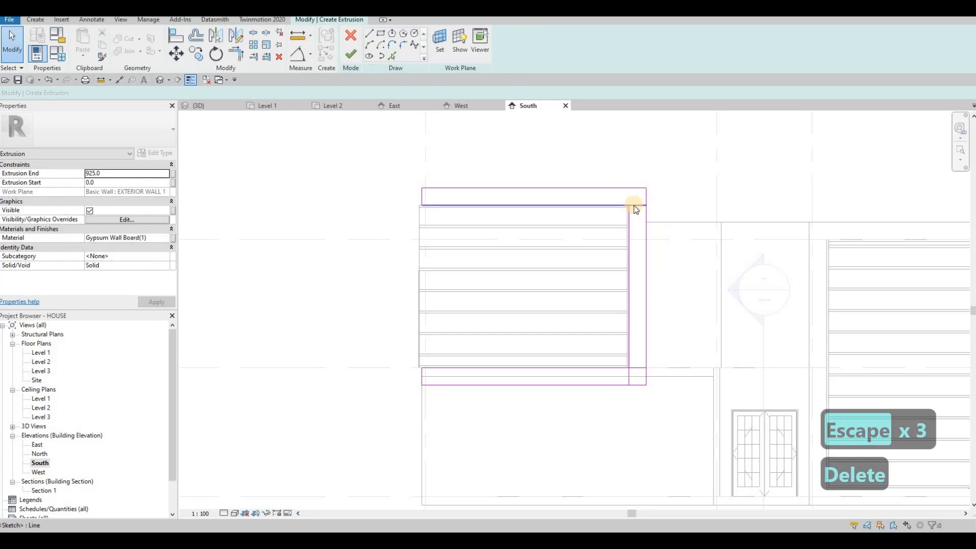
key("Escape")
key("t")
key("r")
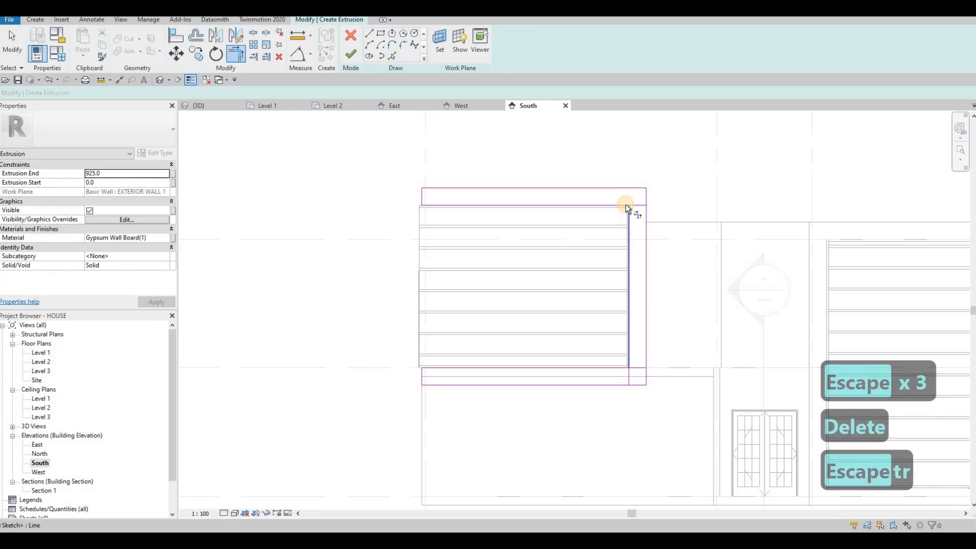
left_click(626, 206)
key("Escape")
key("Escape")
key("Escape")
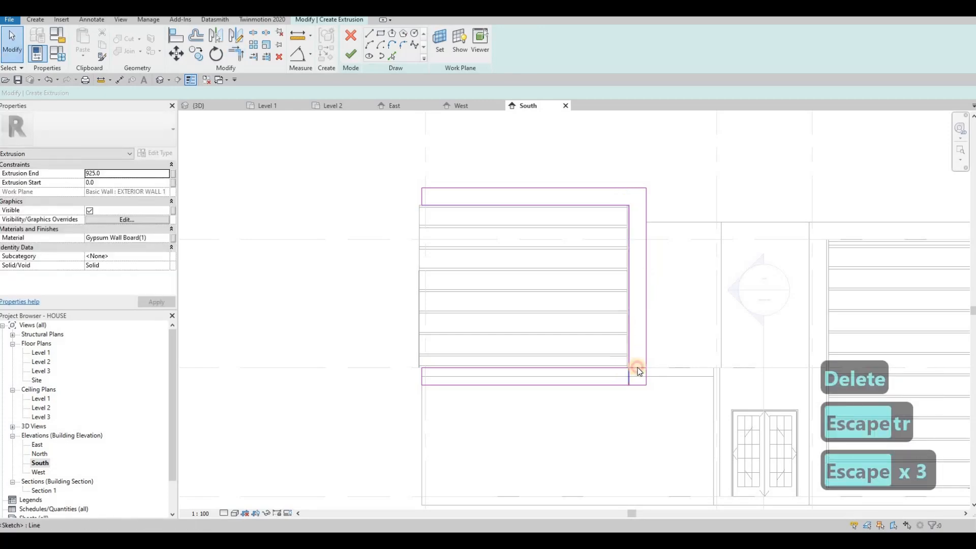
Step: Delete the leftover segments at the sketch's lower corner so the outline forms one continuous C-shaped loop
left_click(629, 377)
key("Delete")
key("Delete")
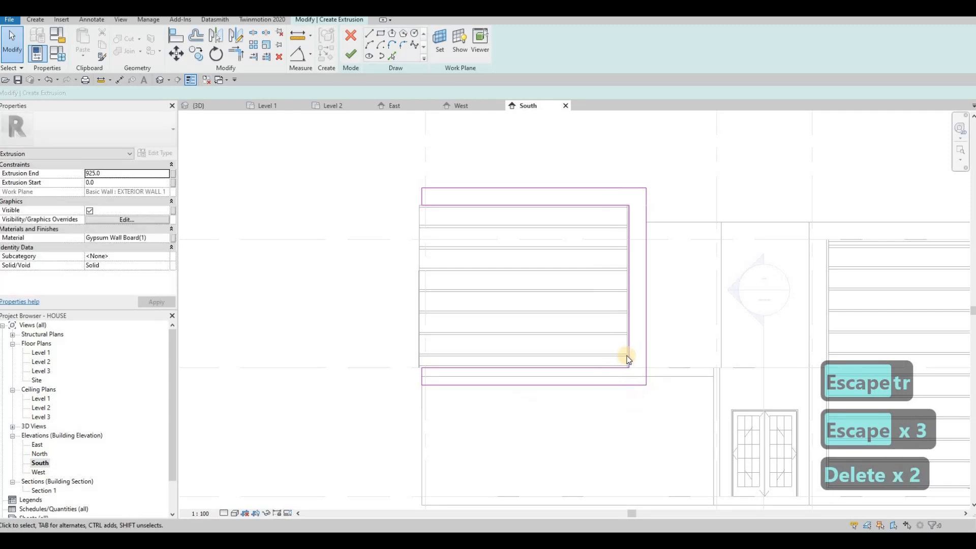
left_click(628, 387)
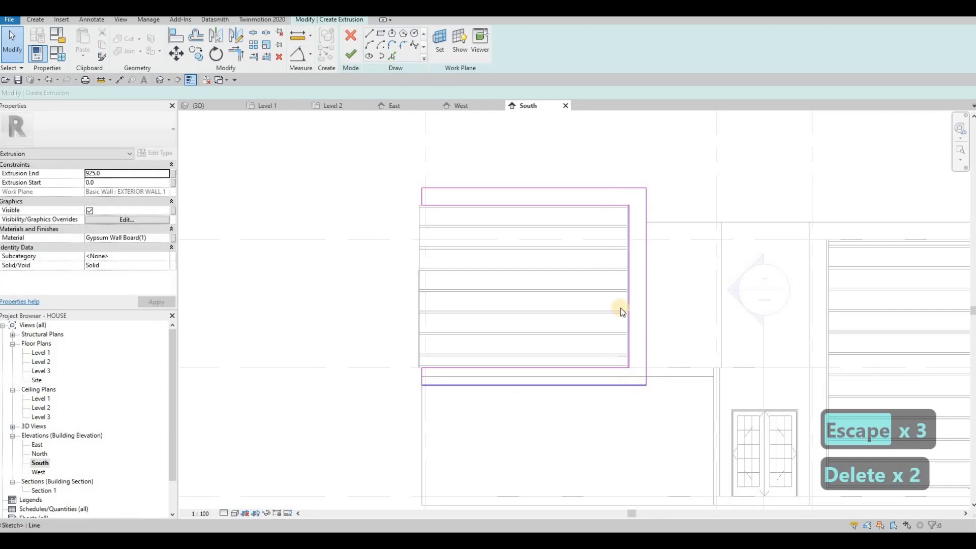
middle_click_drag(578, 258, 591, 251)
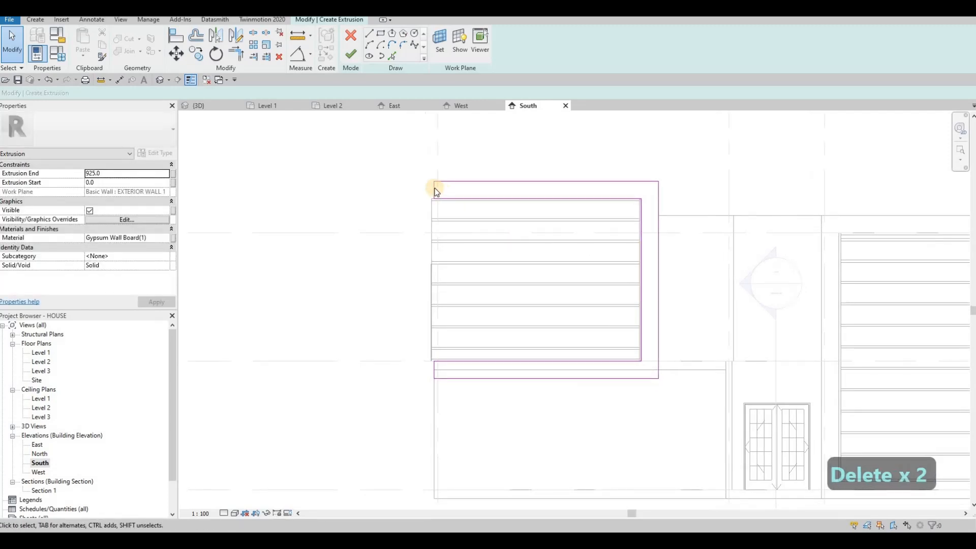
key("Escape")
key("Escape")
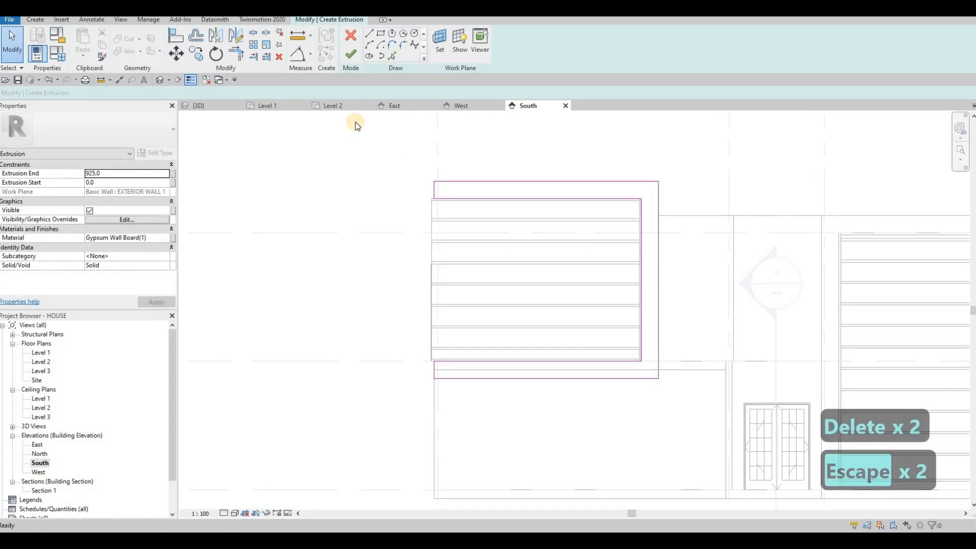
Step: Set the extrusion end to 500, complete the extrusion sketch, and inspect the frame in the 3D view
double_click(116, 175)
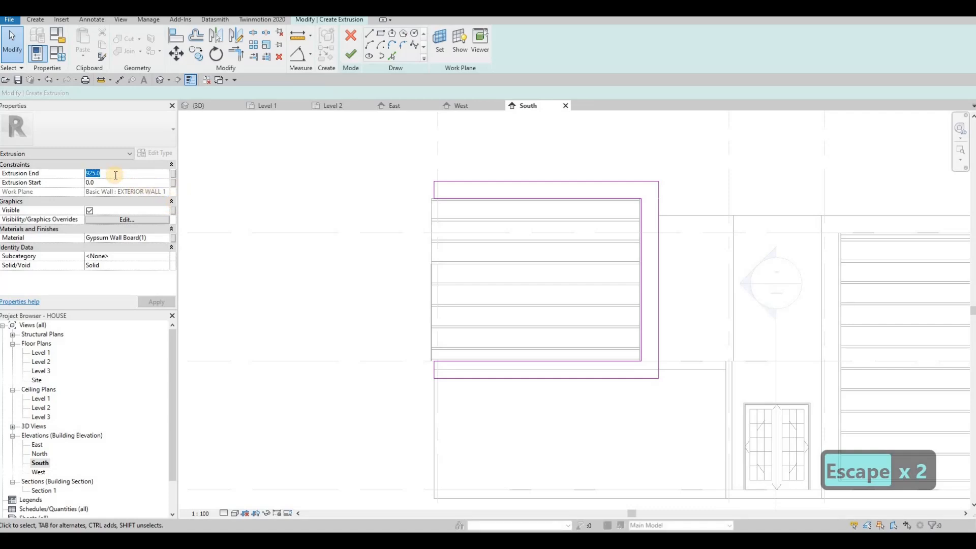
type("500")
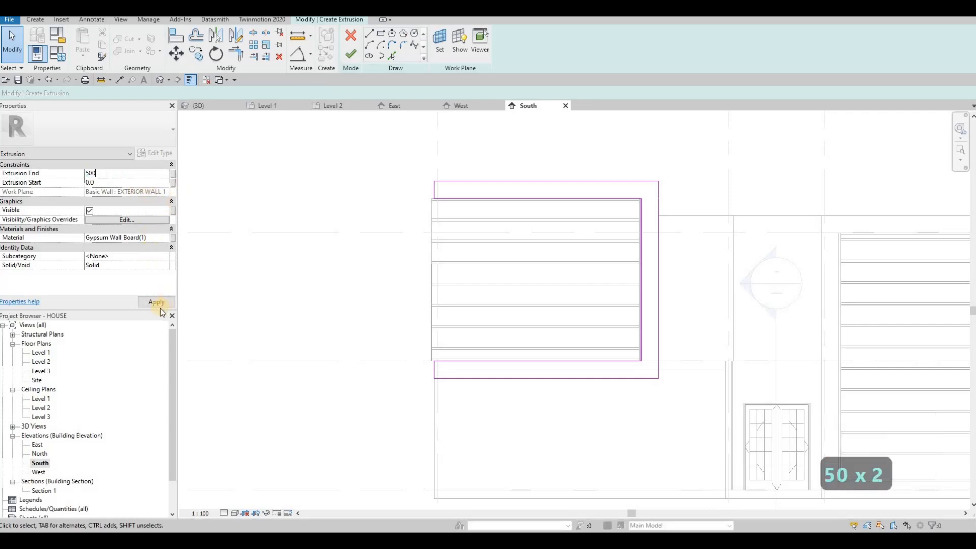
left_click(160, 304)
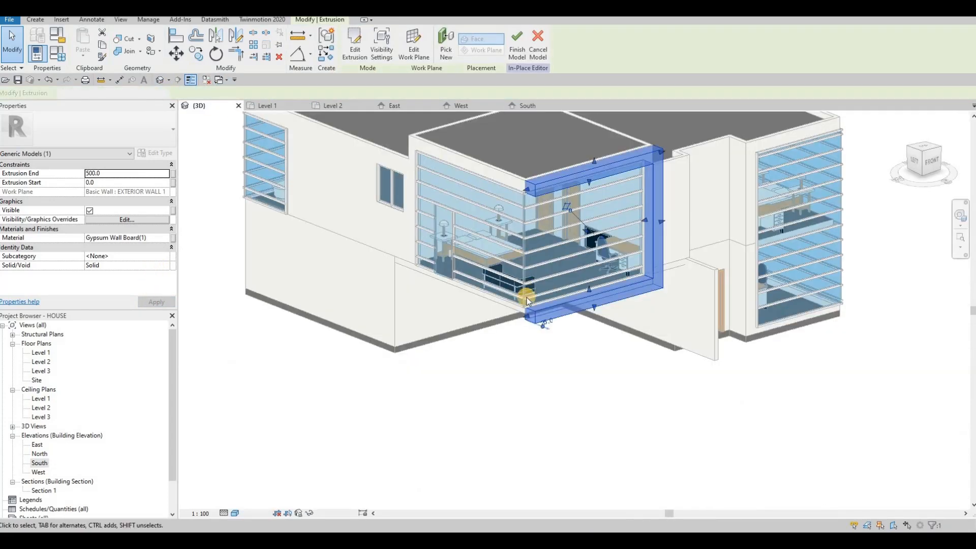
middle_click_drag(624, 346, 609, 239, "shift")
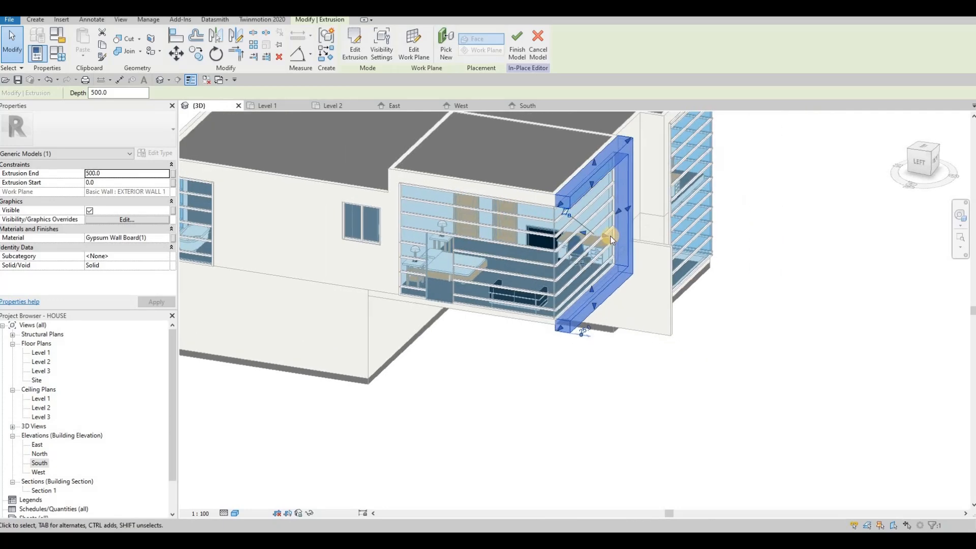
Step: Stretch the frame extrusion further outward, set its extrusion end to 1200, and check it in 3D
left_click_drag(618, 245, 630, 226)
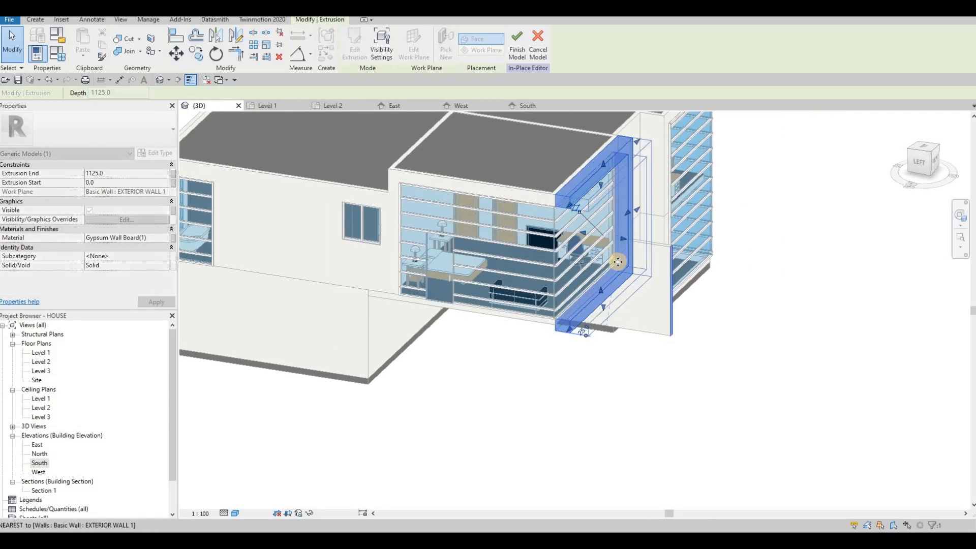
left_click(126, 174)
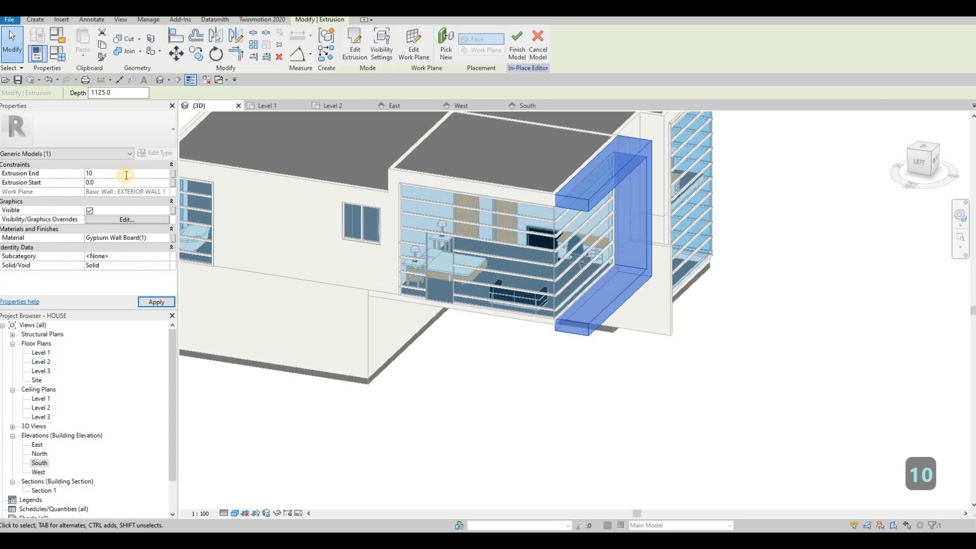
type("10")
key("BackSpace")
type("200")
key("Return")
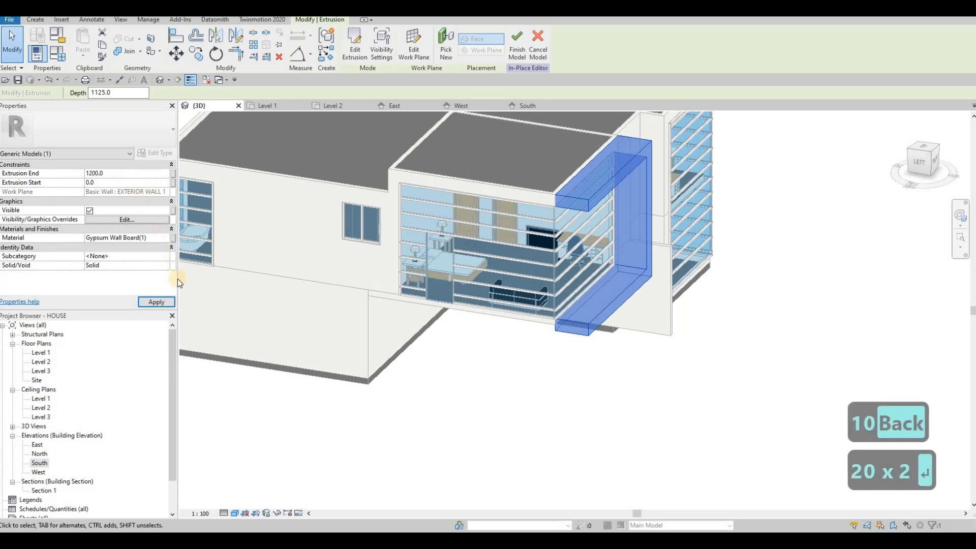
left_click(156, 302)
key("Escape")
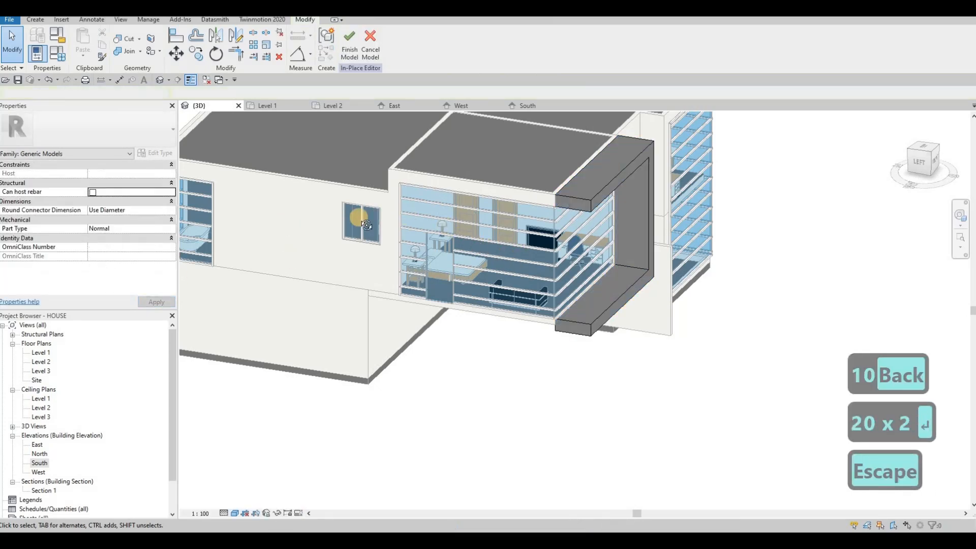
middle_click_drag(345, 219, 541, 282, "shift")
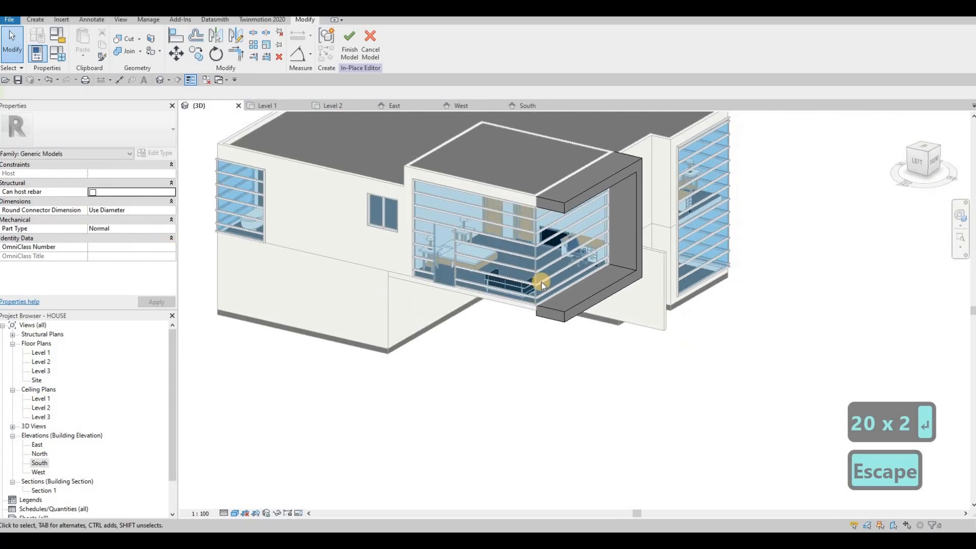
Step: Set the extrusion end of the south frame extrusion to 1500
left_click(541, 303)
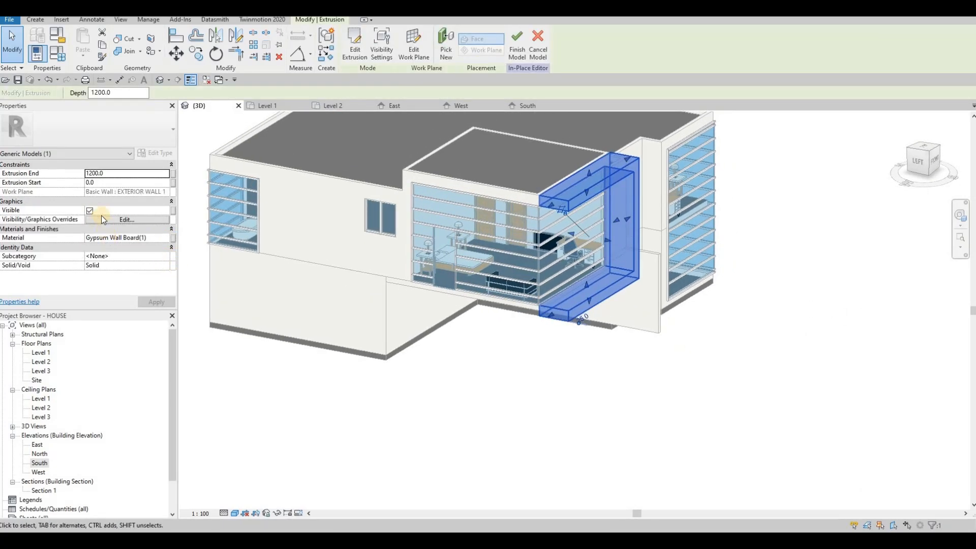
left_click(114, 172)
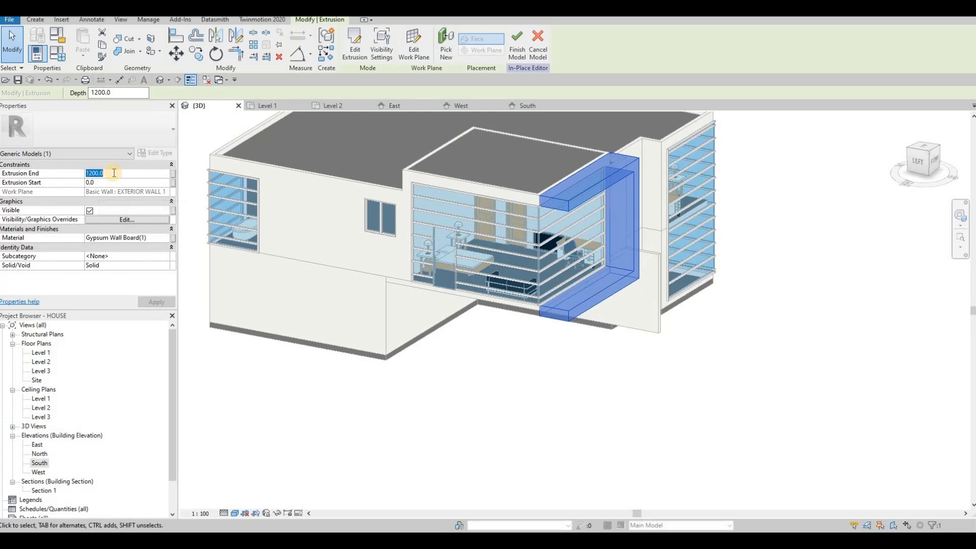
type("1500")
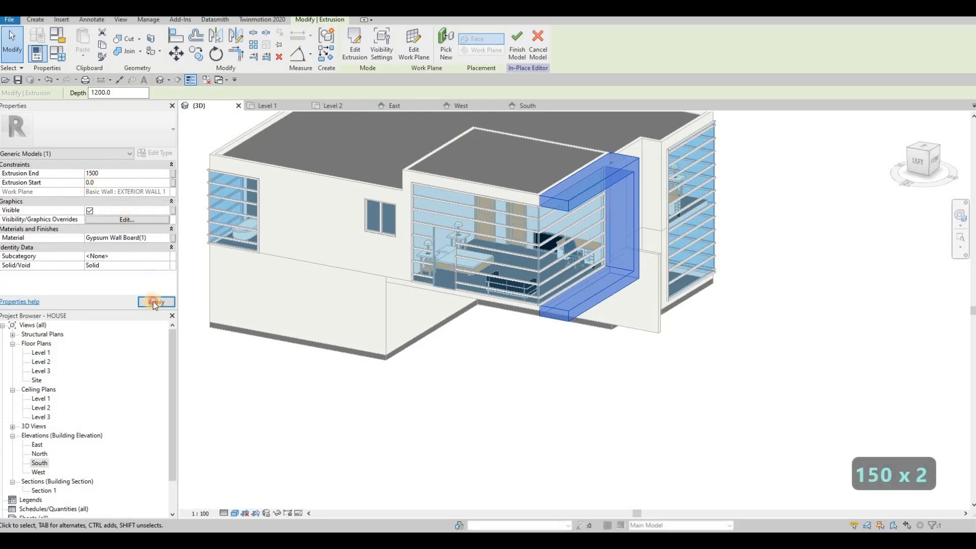
key("Escape")
key("Escape")
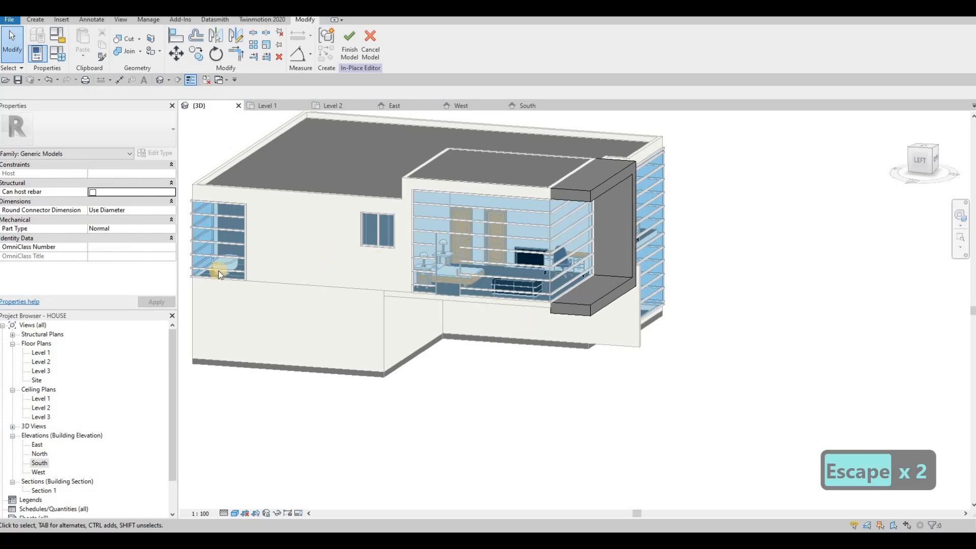
Step: In the West elevation, start an extrusion on the exterior wall's plane and sketch a rectangle about 7135 by 400 mm along the upper edge
left_click(411, 108)
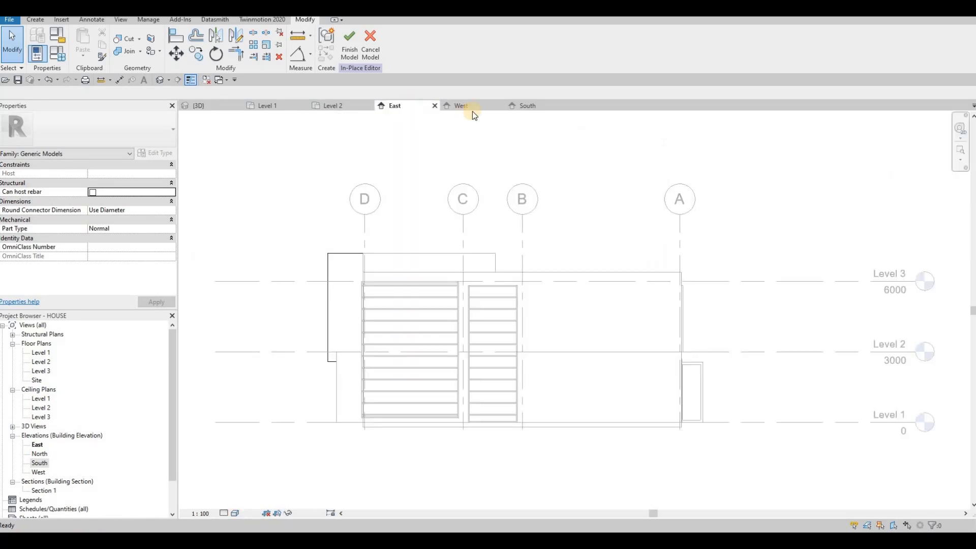
left_click(455, 105)
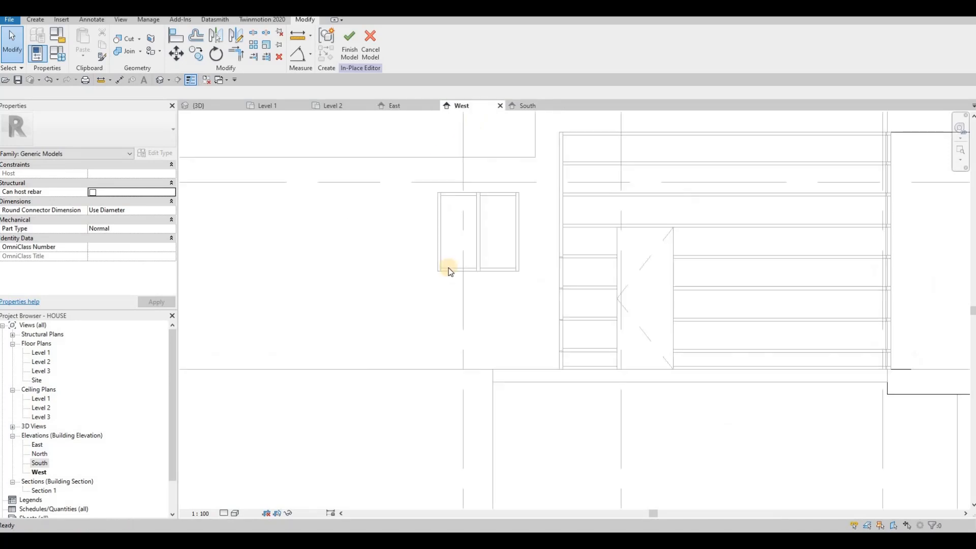
scroll(530, 252, "down", 3)
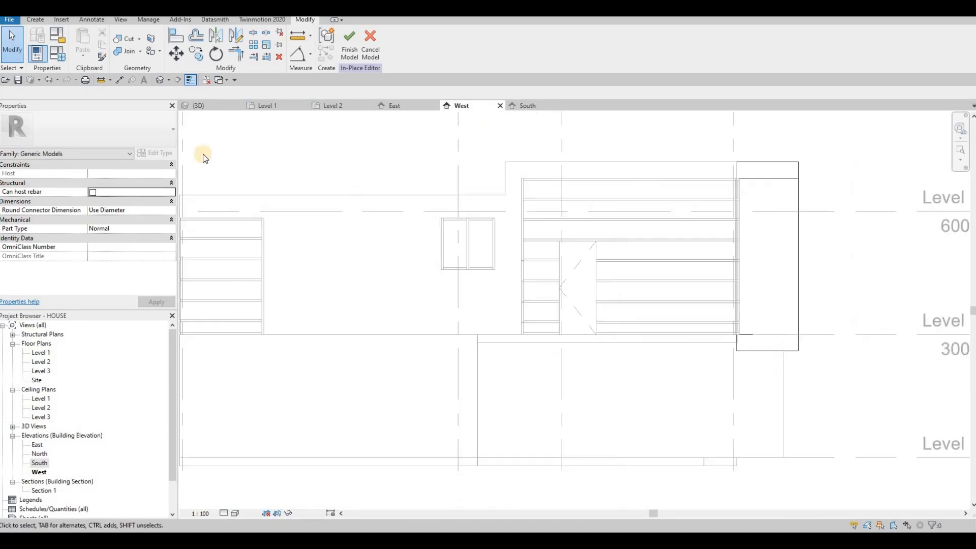
left_click(34, 20)
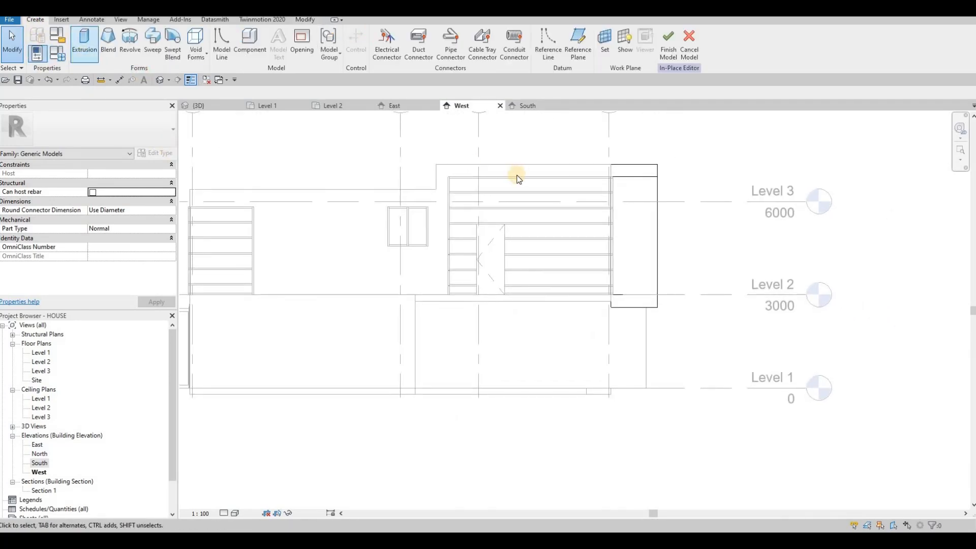
key("Return")
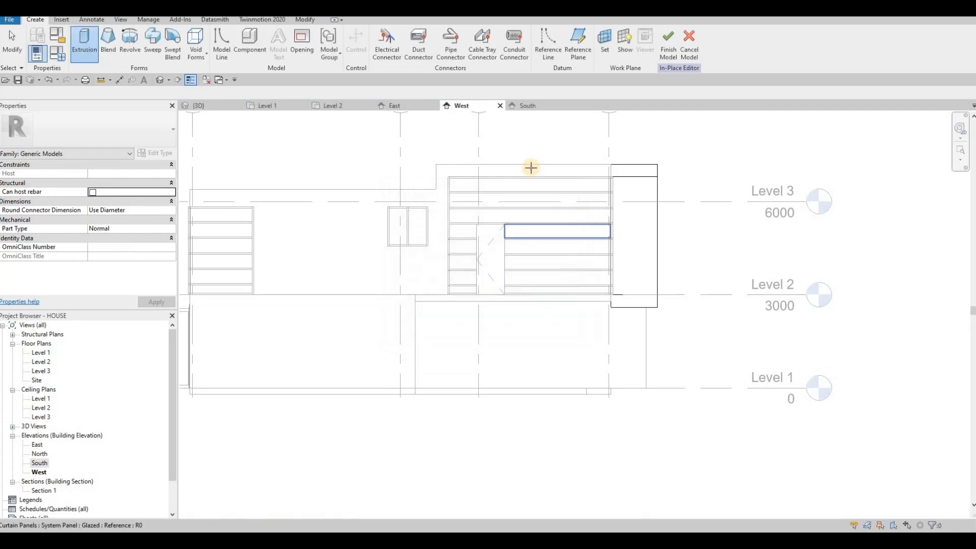
left_click(529, 169)
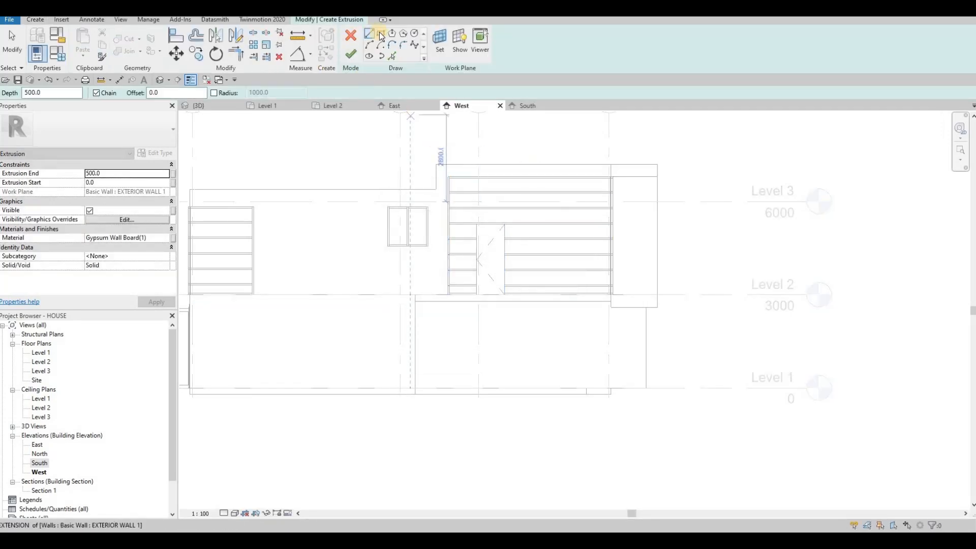
left_click(657, 164)
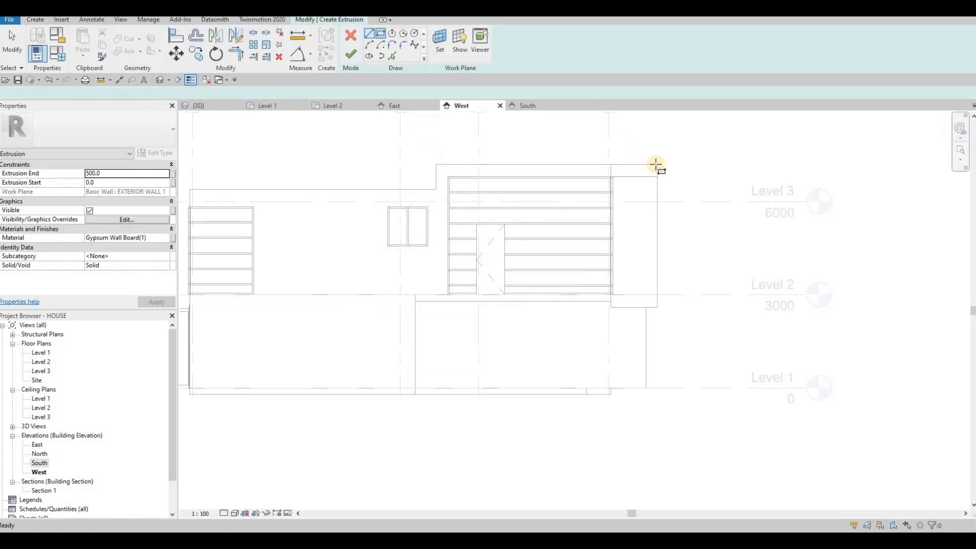
left_click(436, 177)
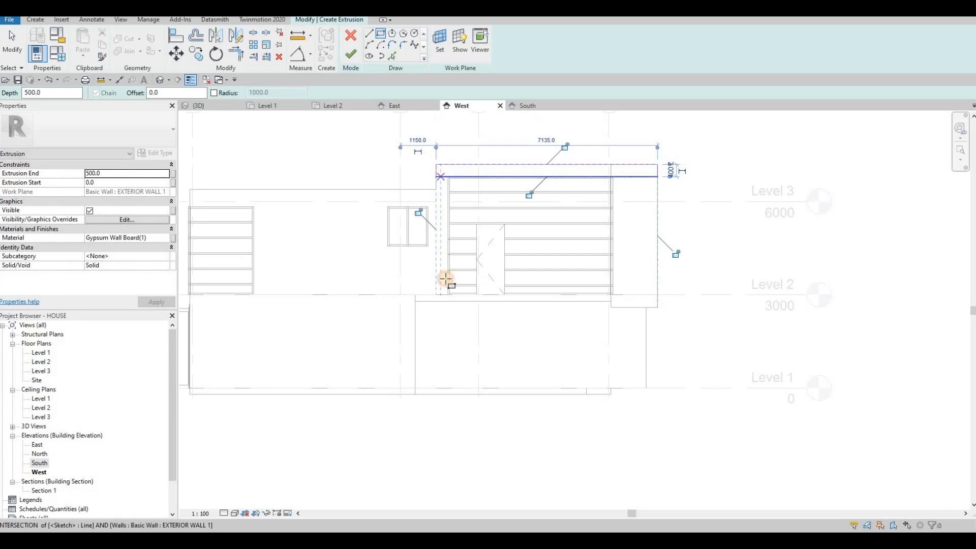
Step: Sketch a vertical rectangle about 390 mm wide beside the curtain wall and a horizontal one about 5610 mm long beneath it
left_click(448, 301)
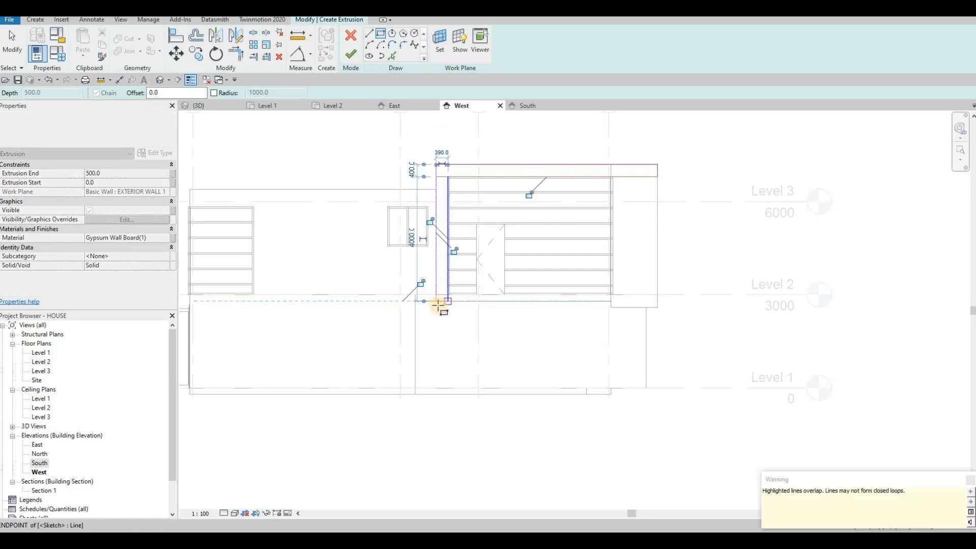
left_click(436, 295)
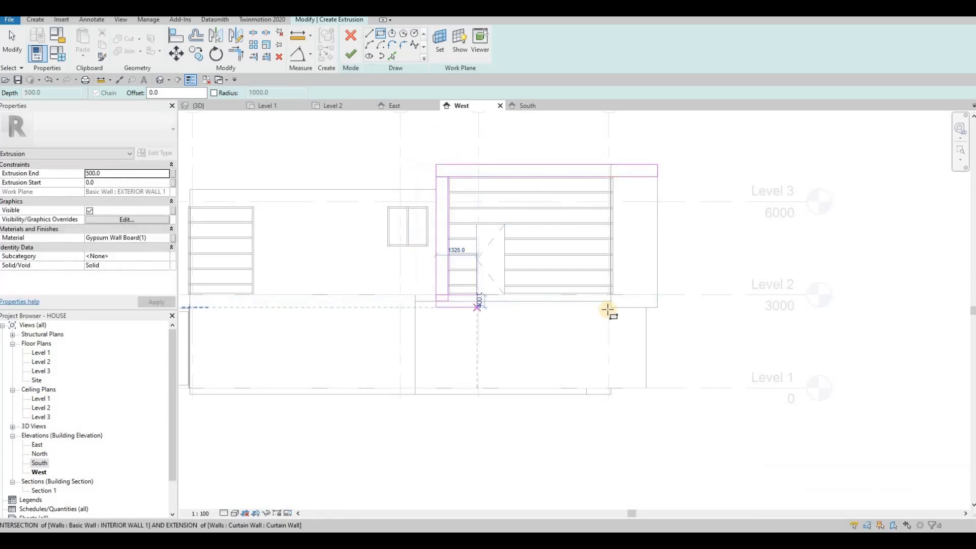
left_click(609, 308)
key("Escape")
key("Escape")
Step: Delete the overlapping sketch segments at the lower and upper corners where the vertical rectangle meets the horizontal ones
scroll(431, 290, "up", 3)
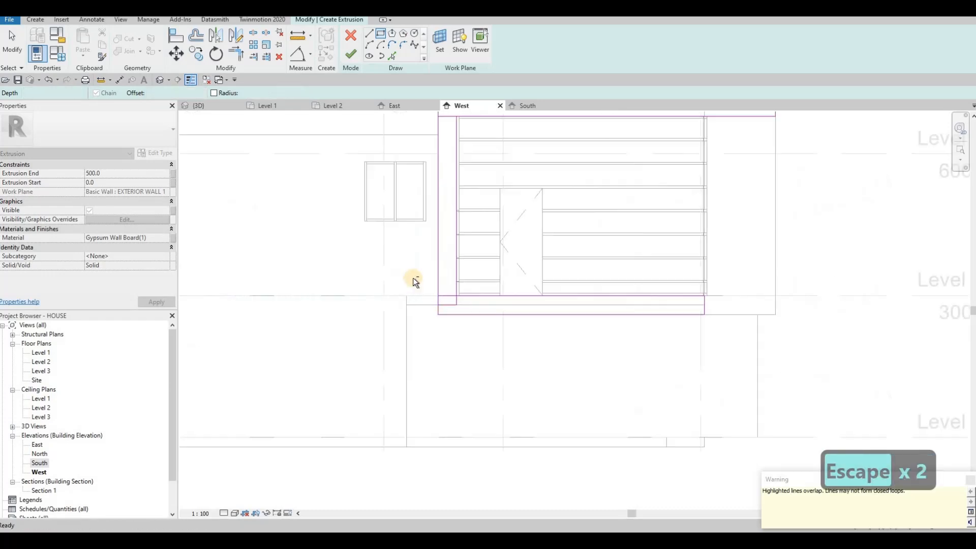
key("Escape")
key("Escape")
left_click_drag(412, 276, 467, 328)
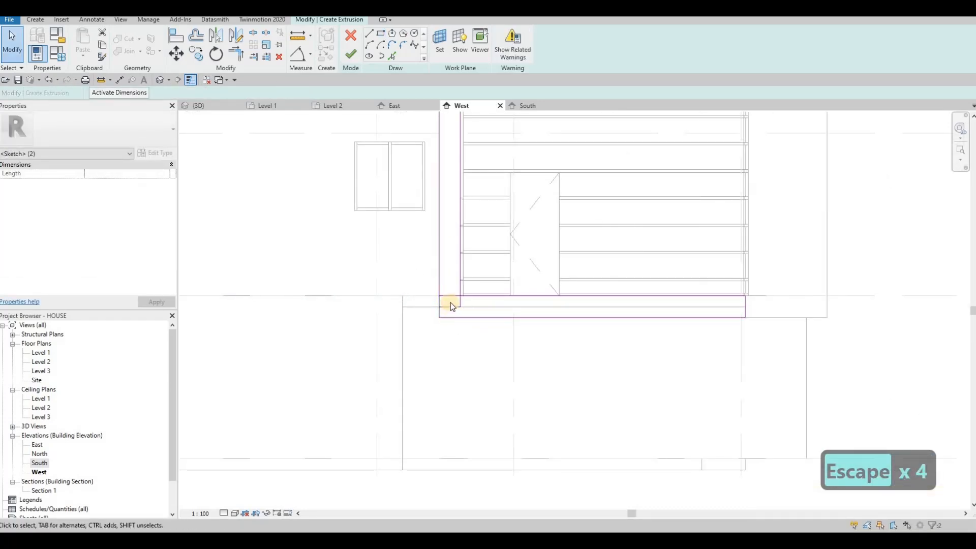
key("Delete")
middle_click_drag(424, 213, 412, 285)
middle_click_drag(439, 170, 435, 195)
key("Escape")
left_click_drag(402, 152, 455, 213)
key("Delete")
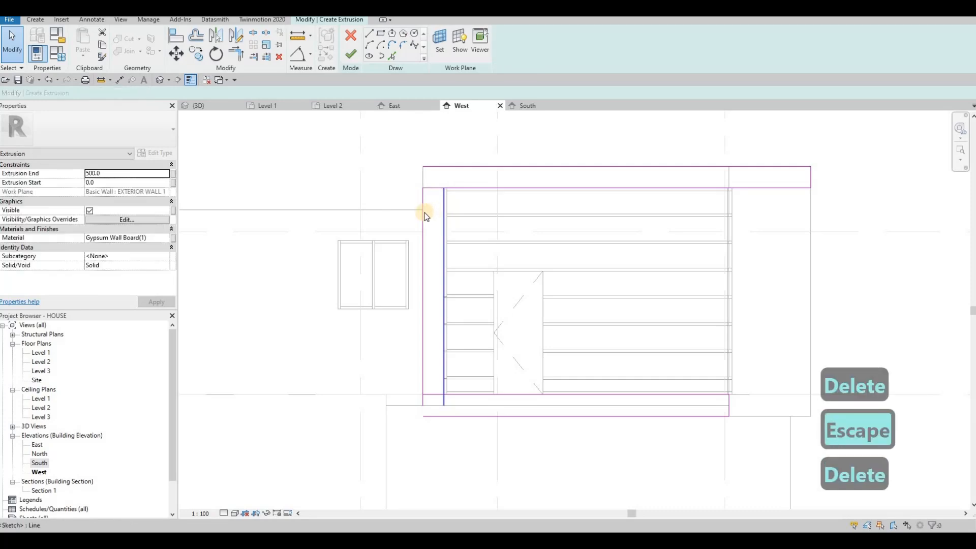
Step: Trim the inner and outer sketch lines into corners so the west outline forms one continuous C-shaped loop
key("Escape")
key("Escape")
key("t")
key("r")
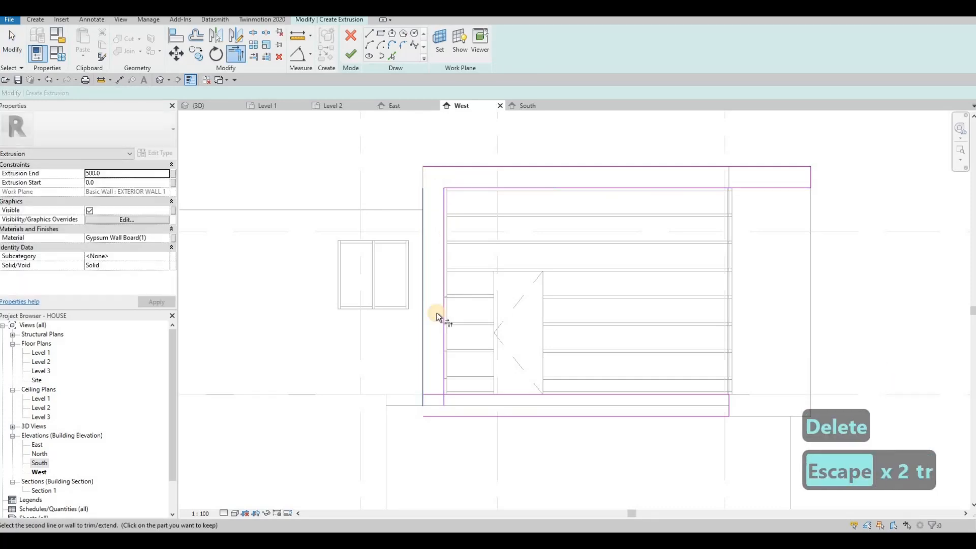
left_click(443, 356)
left_click(459, 393)
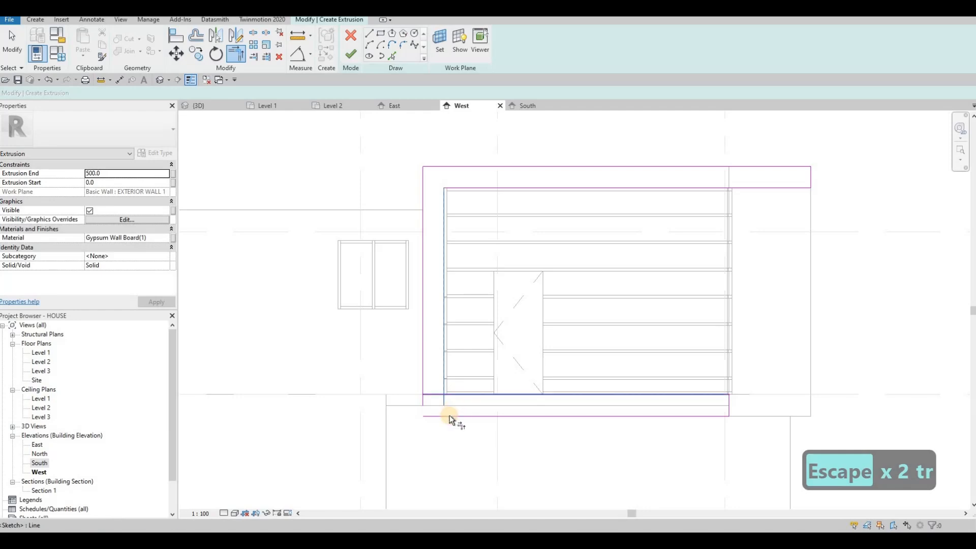
left_click(449, 415)
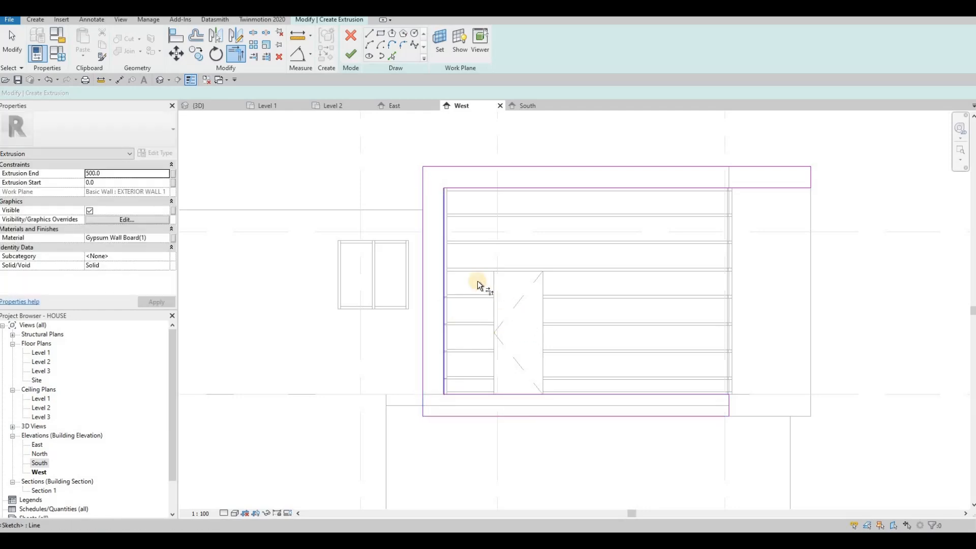
scroll(477, 280, "down", 3)
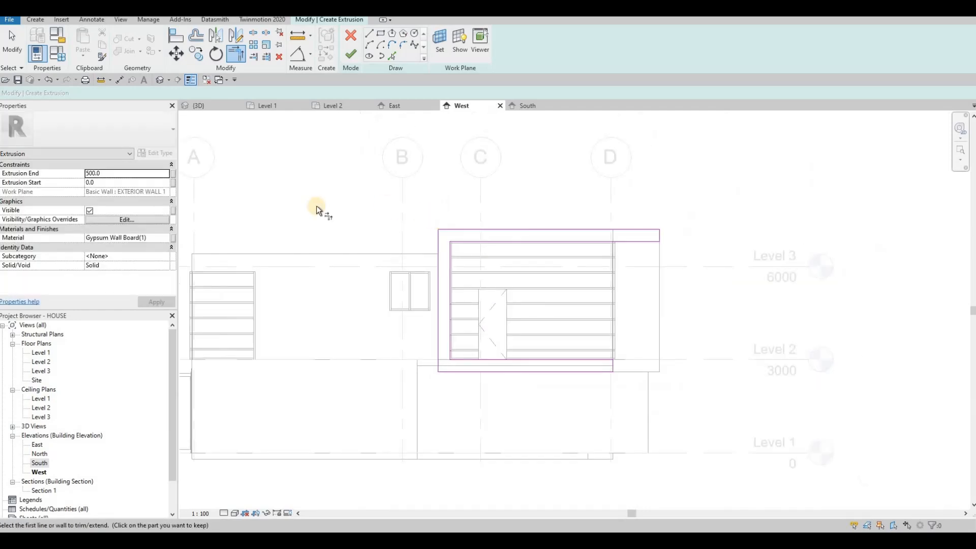
Step: Complete the west extrusion sketch, finish the in-place model, and check the frame in the 3D view
left_click(350, 54)
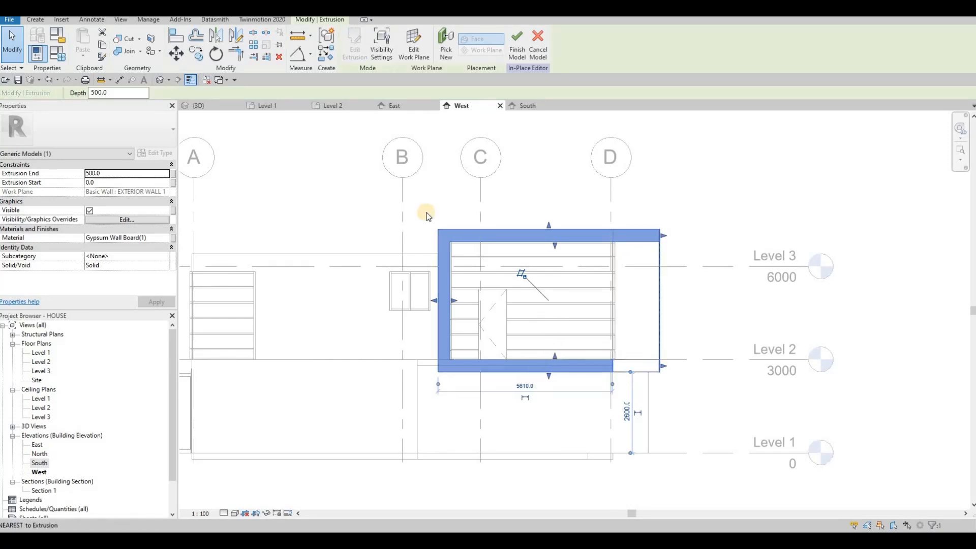
left_click(515, 46)
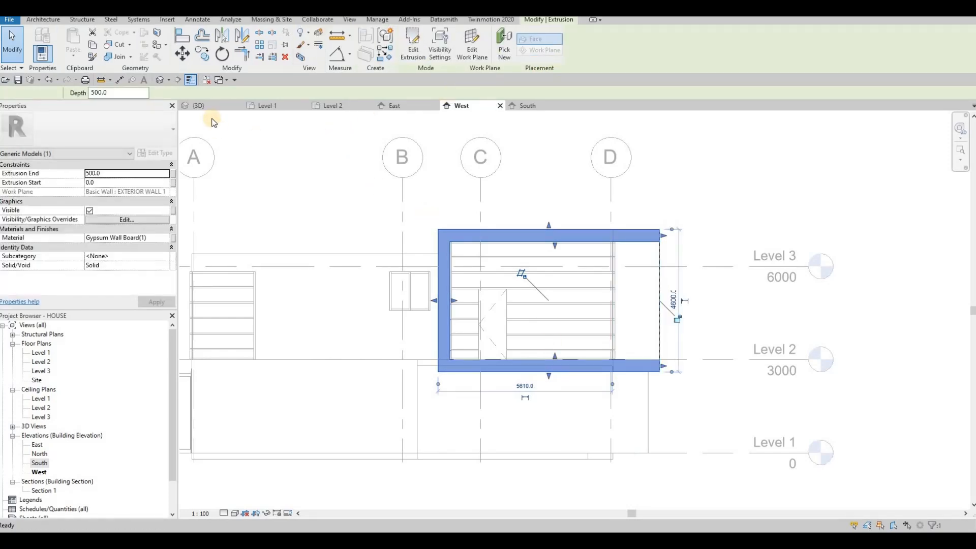
left_click(199, 106)
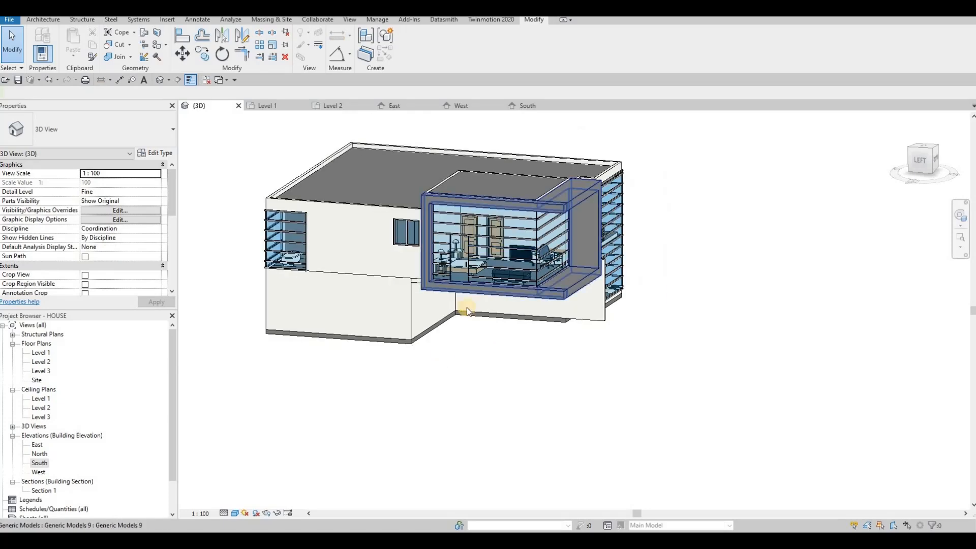
middle_click_drag(468, 311, 544, 237, "shift")
Step: Reopen the frame for in-place editing, set the west extrusion's end to 1500, and finish the model
left_click(545, 237)
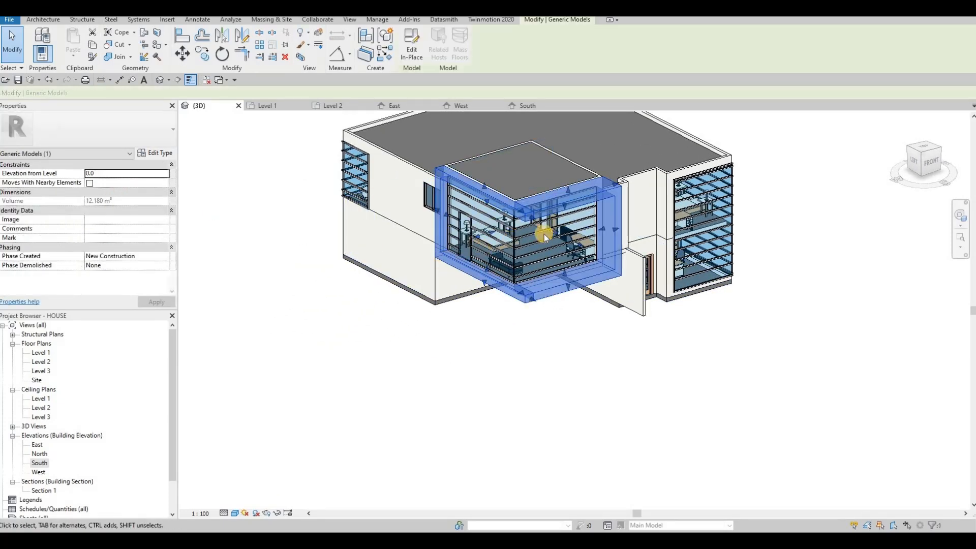
key("Escape")
double_click(529, 209)
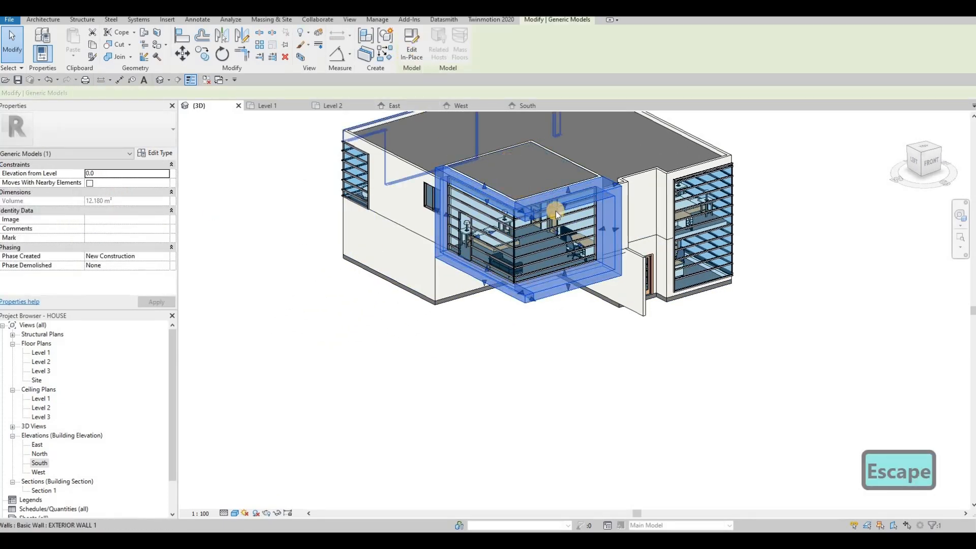
left_click(529, 208)
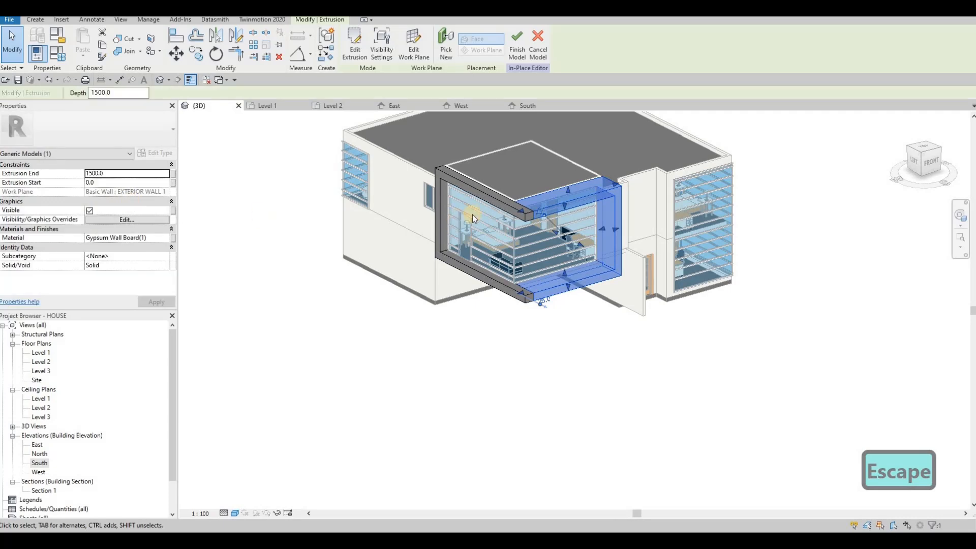
left_click(490, 206)
left_click(128, 175)
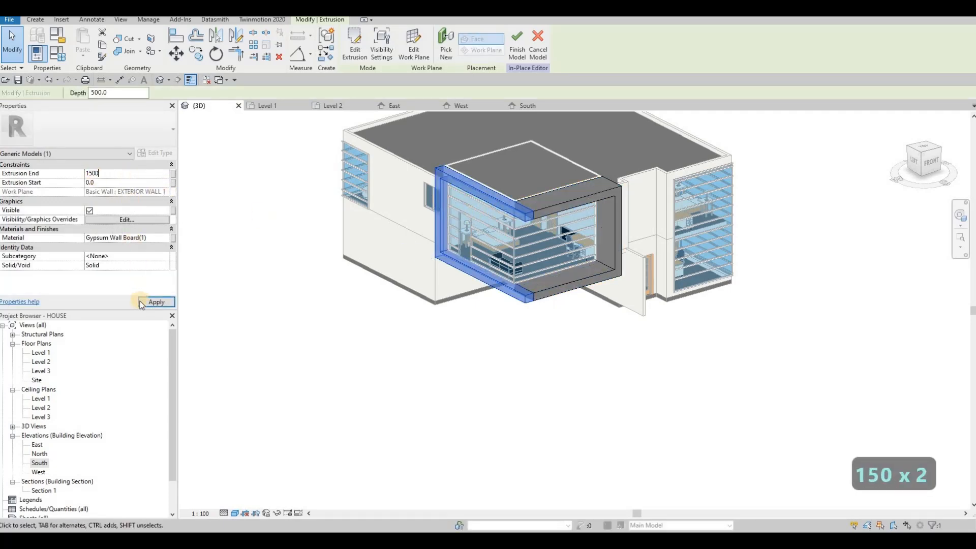
key("Escape")
key("Escape")
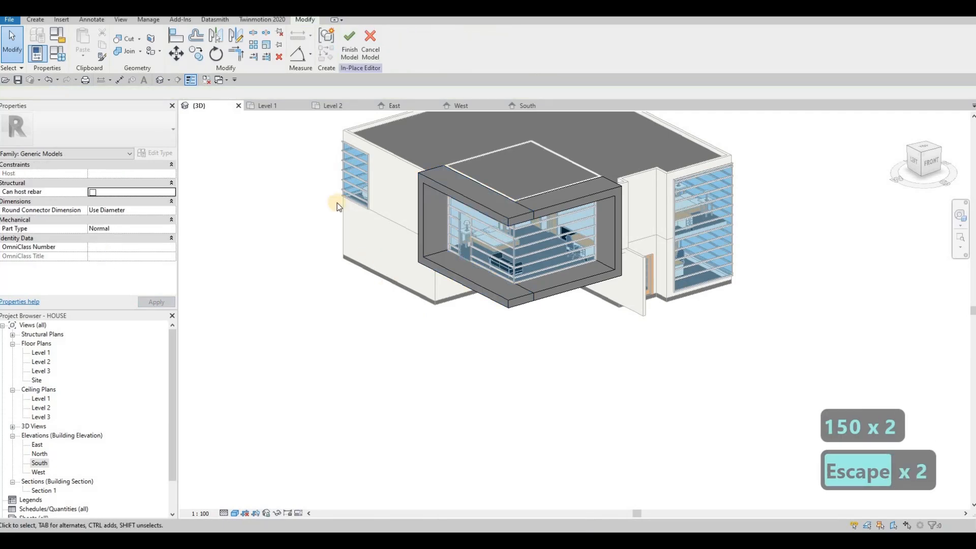
middle_click_drag(337, 203, 471, 137, "shift")
left_click(349, 44)
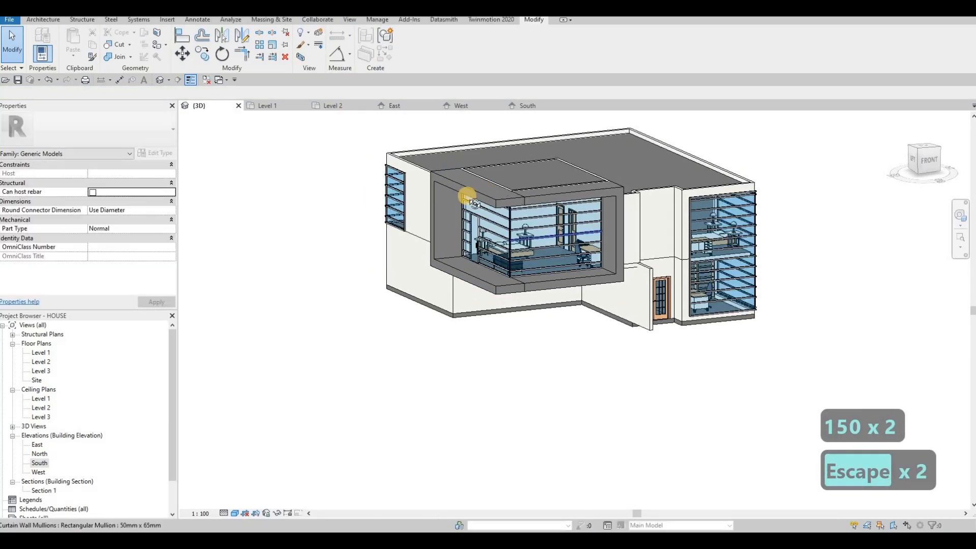
Step: Examine the finished corner frame in 3D from several angles, including the lower corner where the two extrusions meet
middle_click_drag(466, 198, 528, 301, "shift")
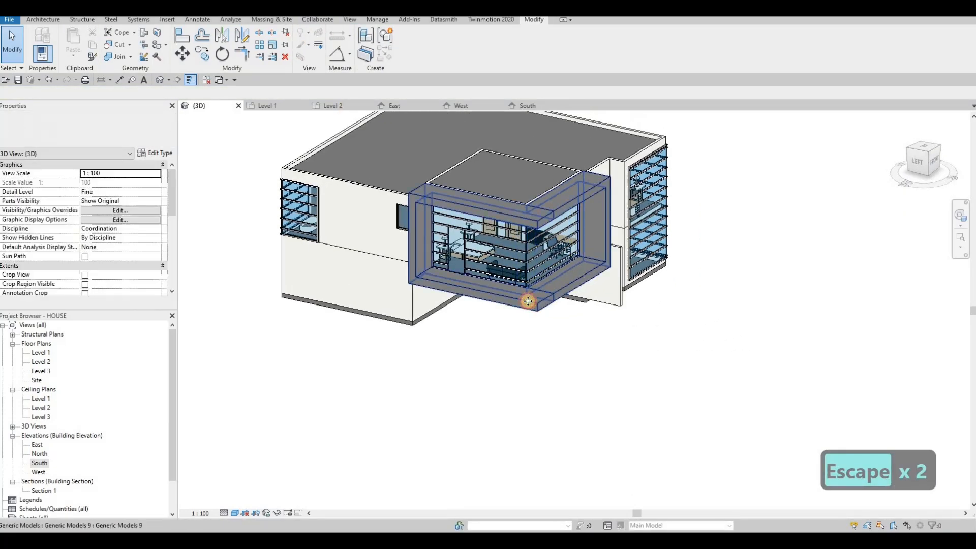
left_click(529, 301)
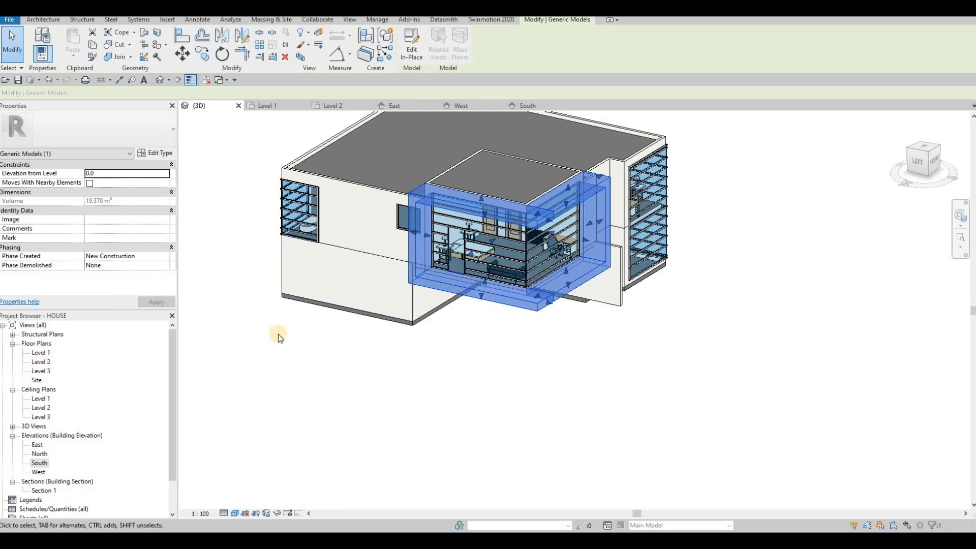
key("Escape")
middle_click_drag(584, 298, 572, 306, "shift")
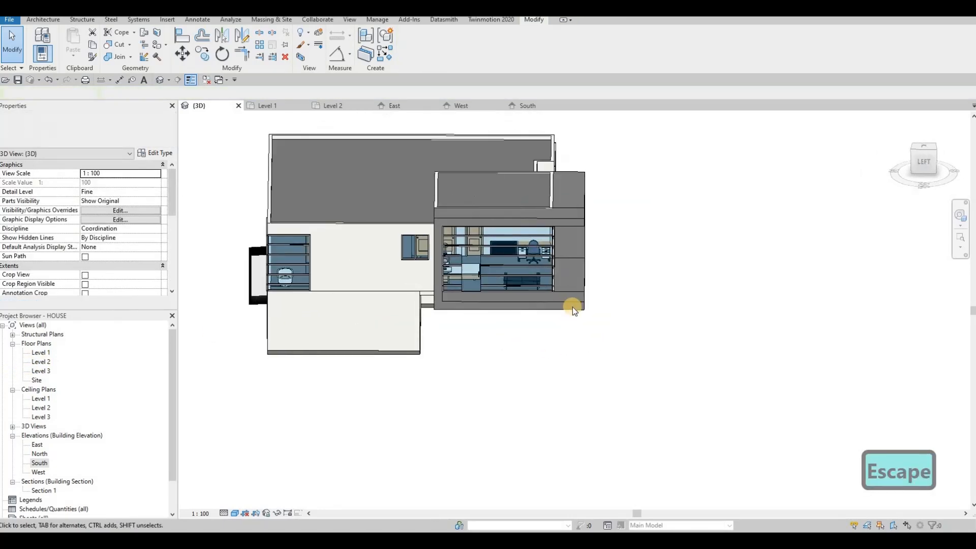
scroll(574, 308, "up", 3)
middle_click_drag(497, 356, 495, 331, "shift")
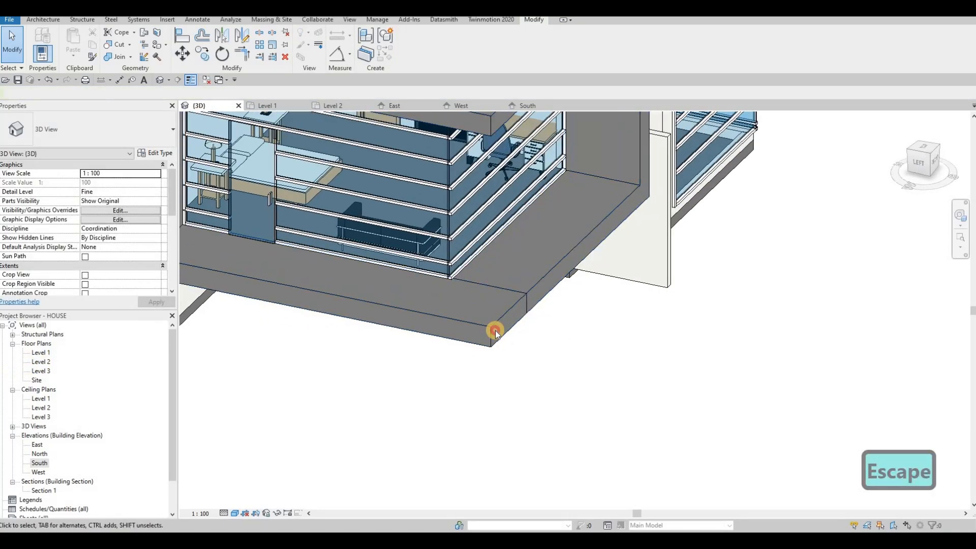
left_click(509, 317)
middle_click_drag(466, 253, 405, 136, "shift")
key("Escape")
middle_click_drag(358, 174, 386, 274, "shift")
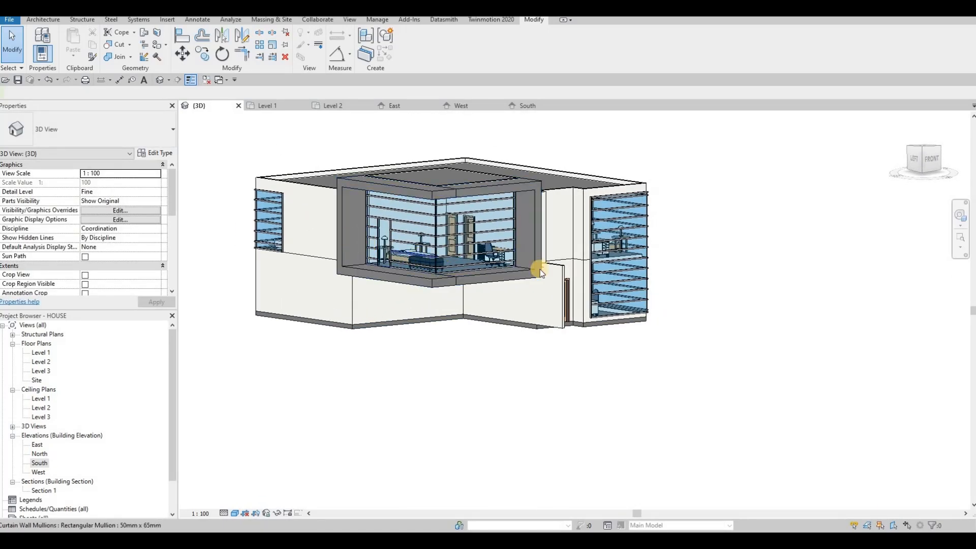
Step: On the Level 2 plan, draw curtain walls along the frame's west and south sides, with the south one about 6150 mm long
double_click(39, 353)
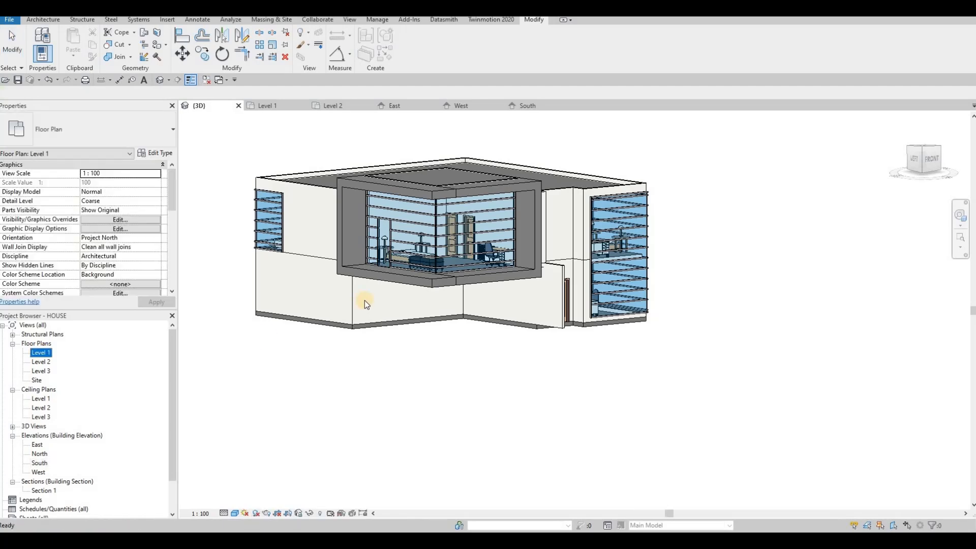
double_click(45, 364)
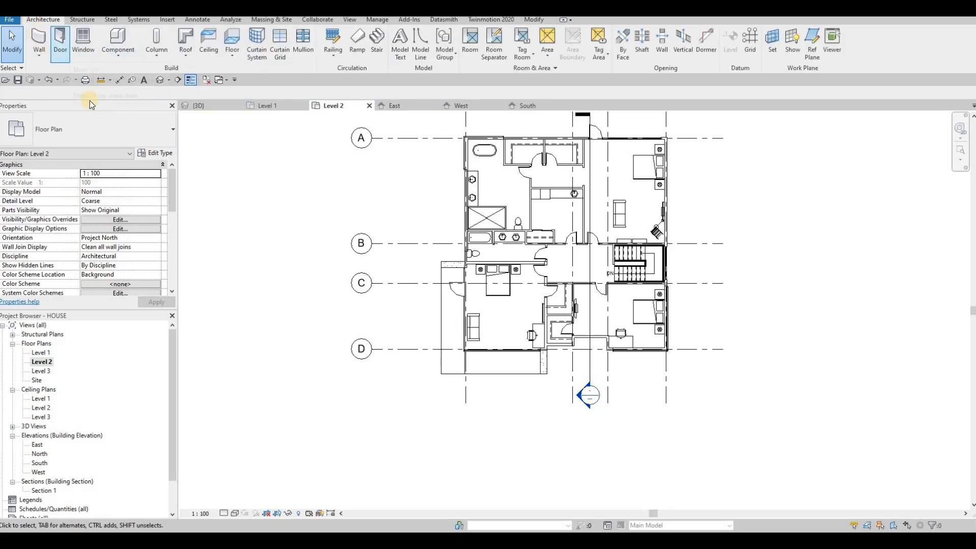
key("w")
key("a")
scroll(440, 280, "up", 3)
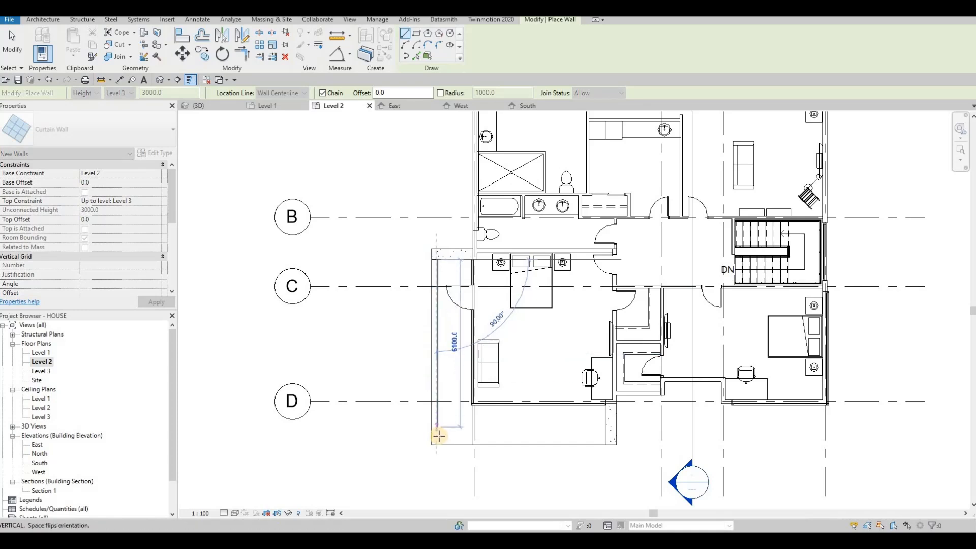
left_click(436, 436)
key("Escape")
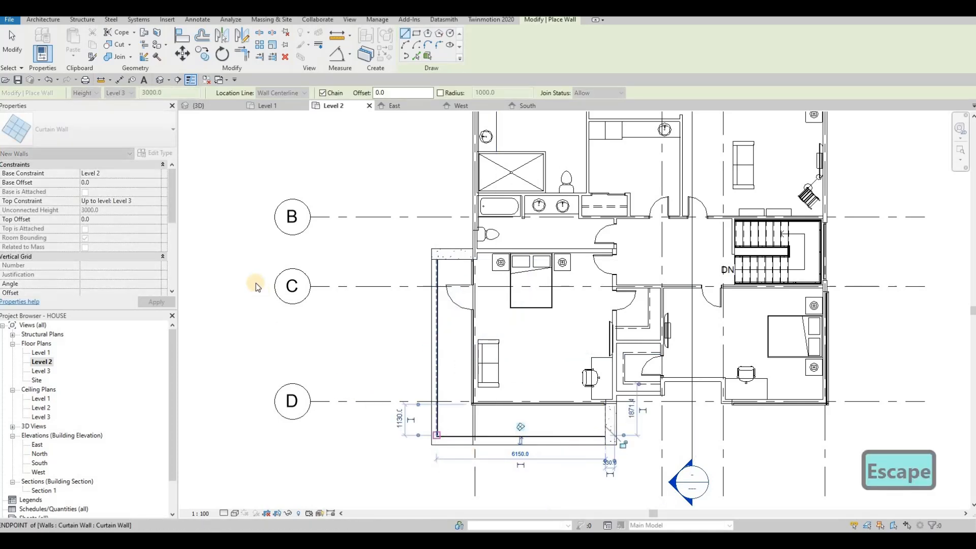
key("Escape")
key("Escape")
Step: Adjust the two new curtain walls' ends at the southwest corner so the south wall butts against the extended west wall
scroll(440, 435, "up", 5)
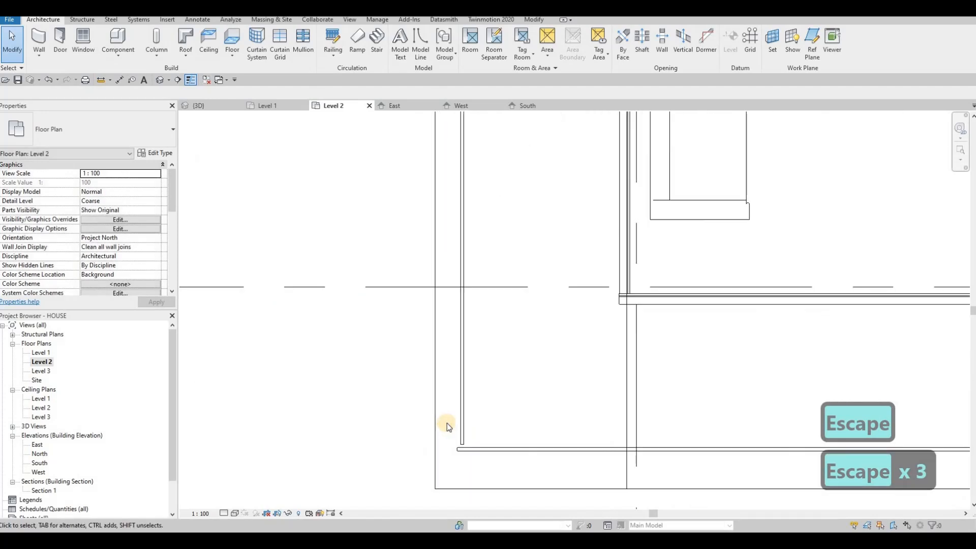
left_click(441, 430)
mouse_move(438, 432)
left_mouse_down()
mouse_move(455, 445)
mouse_move(439, 438)
left_mouse_up()
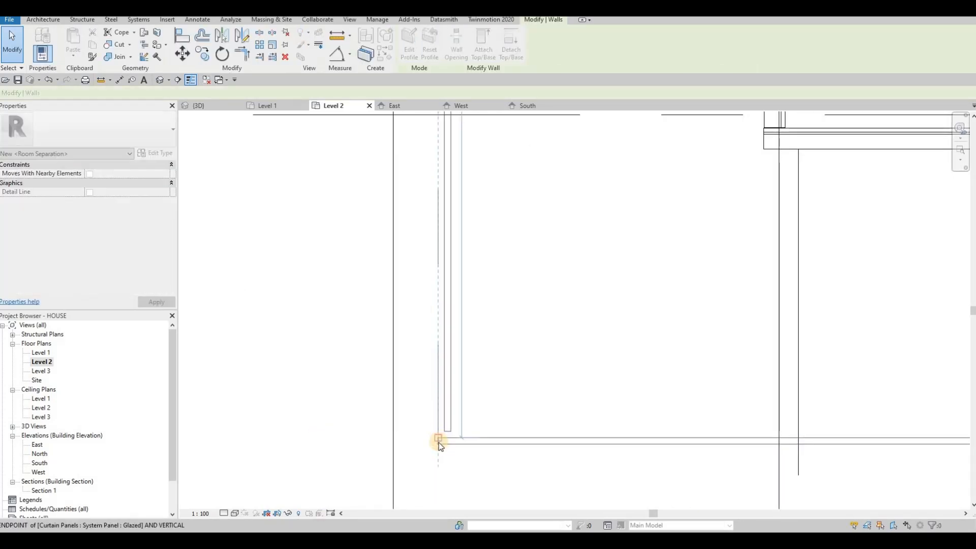
key("Escape")
left_click(441, 433)
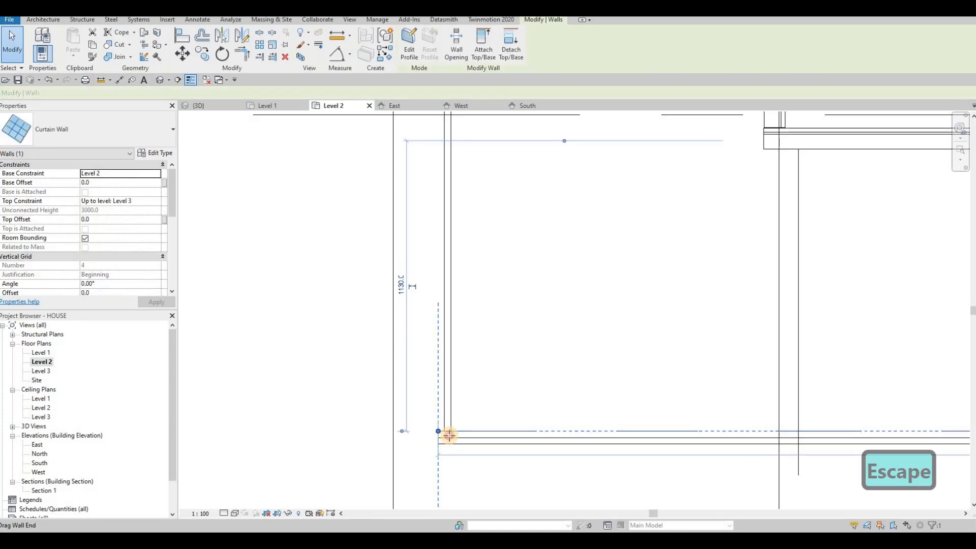
key("Escape")
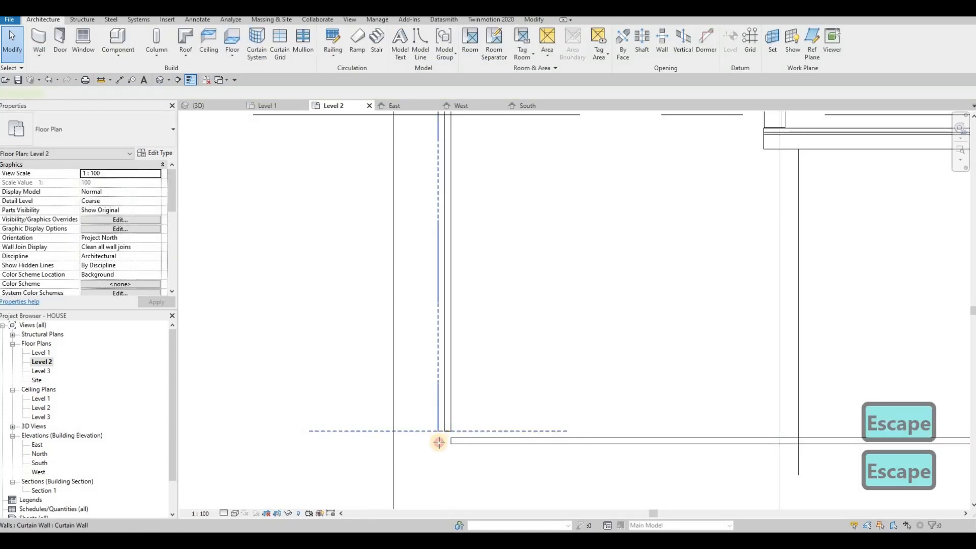
left_click(441, 436)
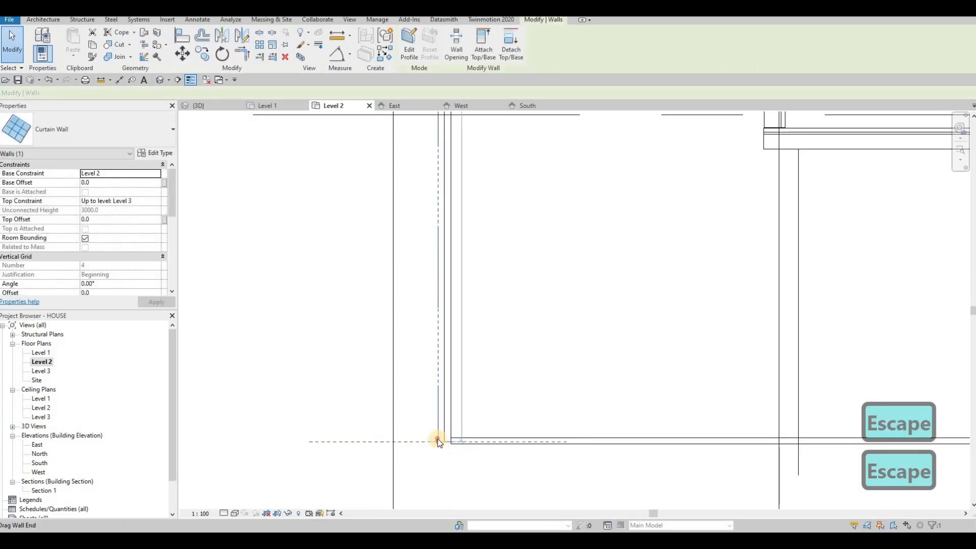
scroll(440, 447, "up", 2)
key("Escape")
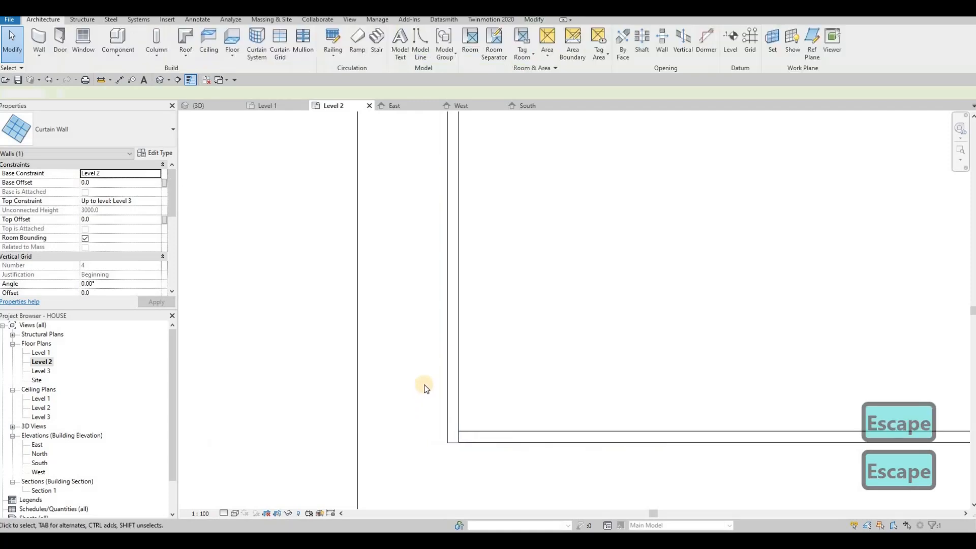
Step: Nudge the new south curtain wall outward until it is 1230 mm from the existing south facade
scroll(462, 407, "down", 3)
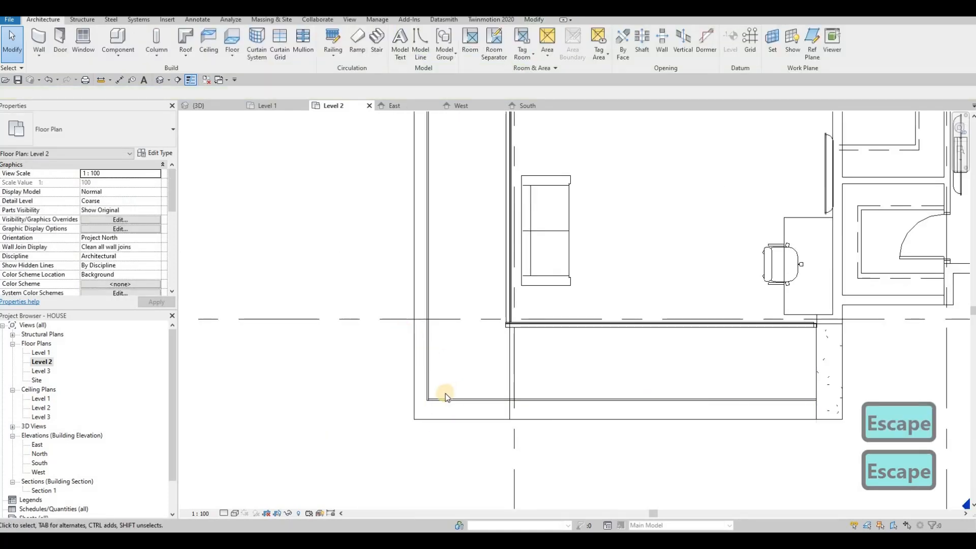
left_click(446, 403)
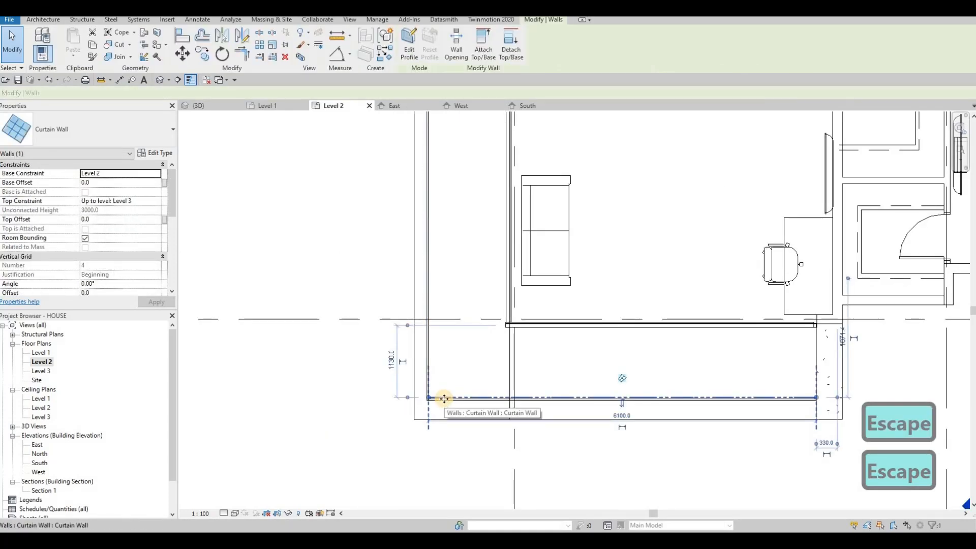
key("Down")
key("Down")
key("Down")
key("Down")
key("Down")
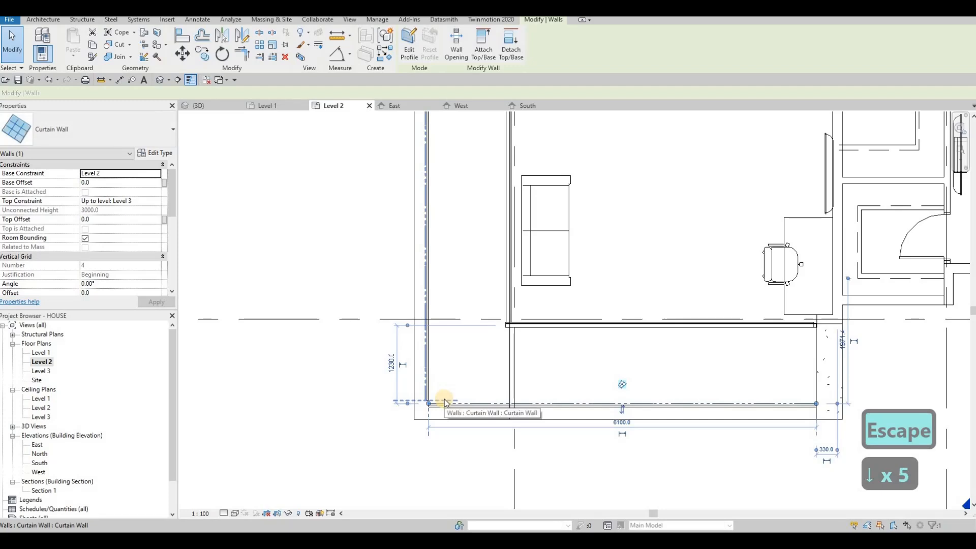
key("Escape")
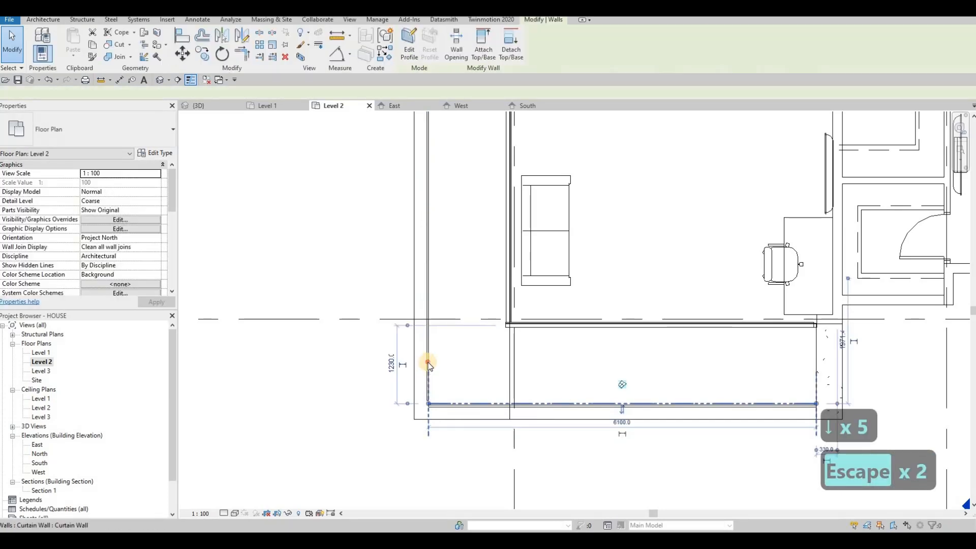
key("Escape")
Step: Extend the west curtain wall's south end to the outer face of the south curtain wall to close the corner
left_click(426, 394)
scroll(429, 409, "up", 5)
mouse_move(418, 383)
left_mouse_down()
mouse_move(416, 404)
mouse_move(425, 392)
left_mouse_up()
scroll(425, 389, "up", 3)
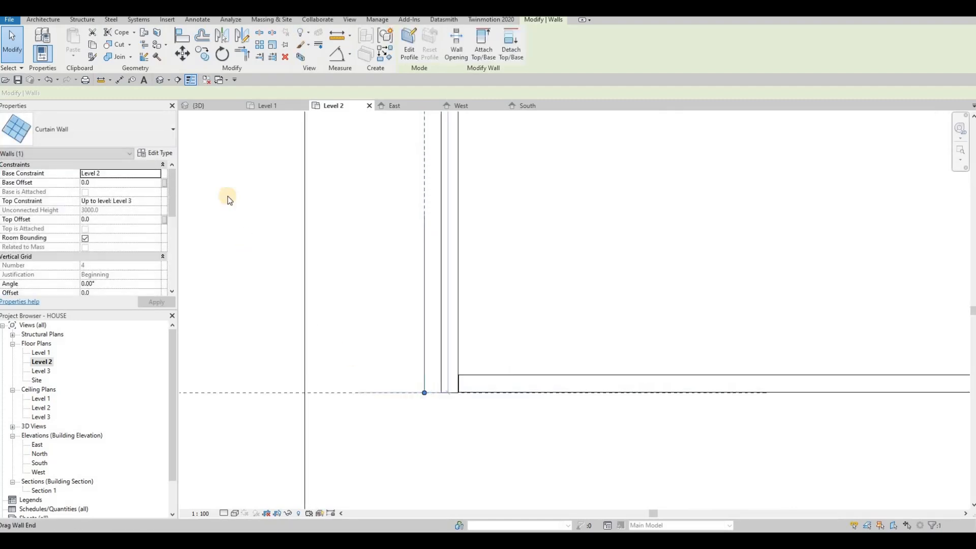
key("Escape")
key("Escape")
key("Escape")
Step: In the 3D view, lower the new west curtain wall to 1300 mm high with a top offset of -1700
left_click(205, 107)
key("Escape")
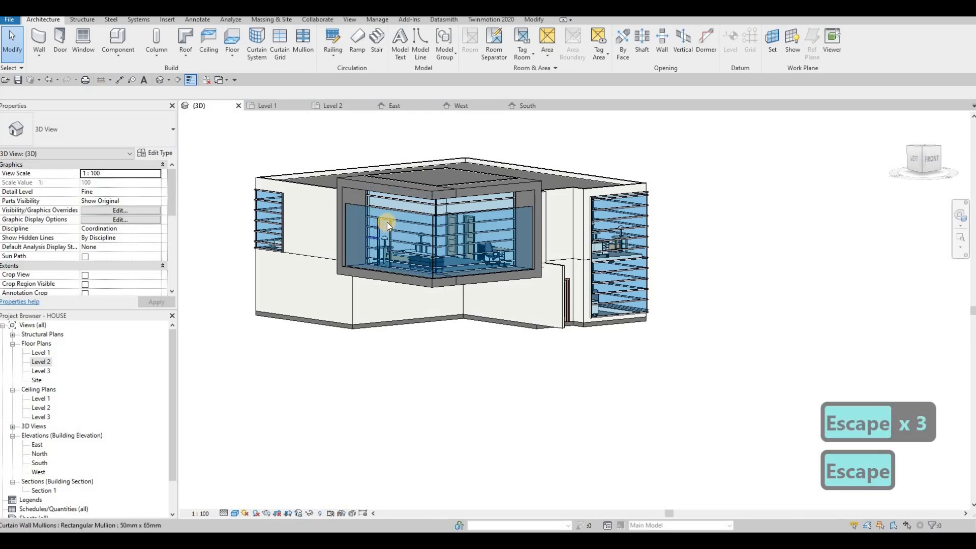
left_click(387, 209)
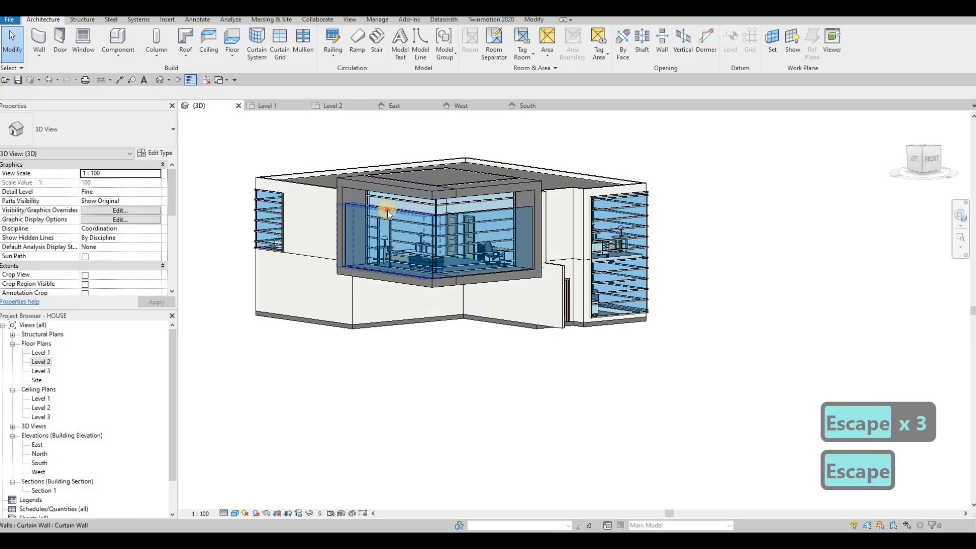
left_click(387, 209)
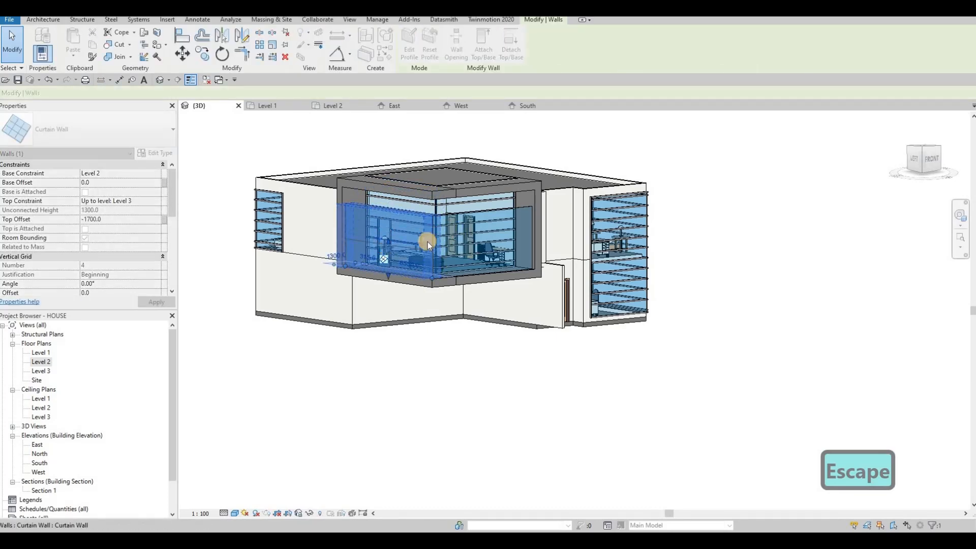
key("Escape")
scroll(427, 244, "up", 3)
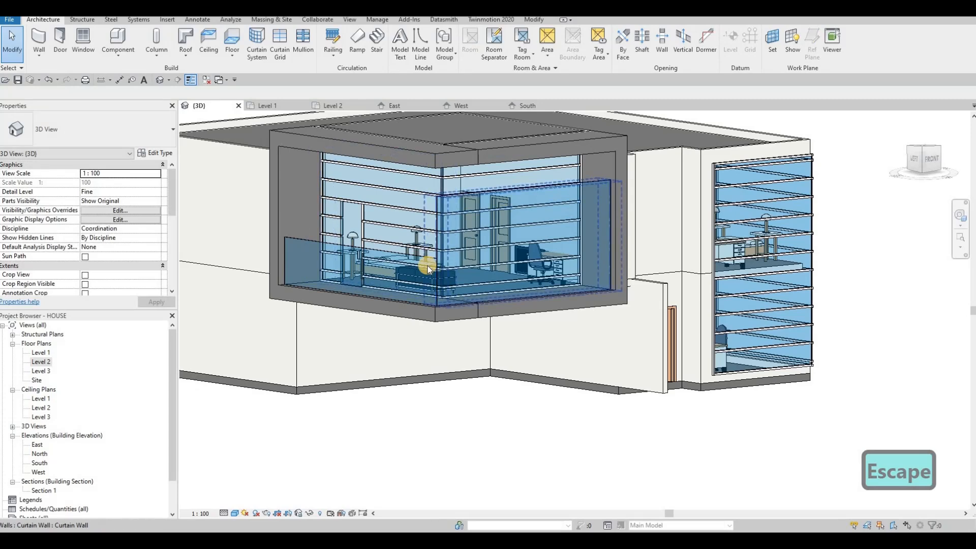
Step: Align the top edge of the new south curtain wall with the top of the lowered west one
key("a")
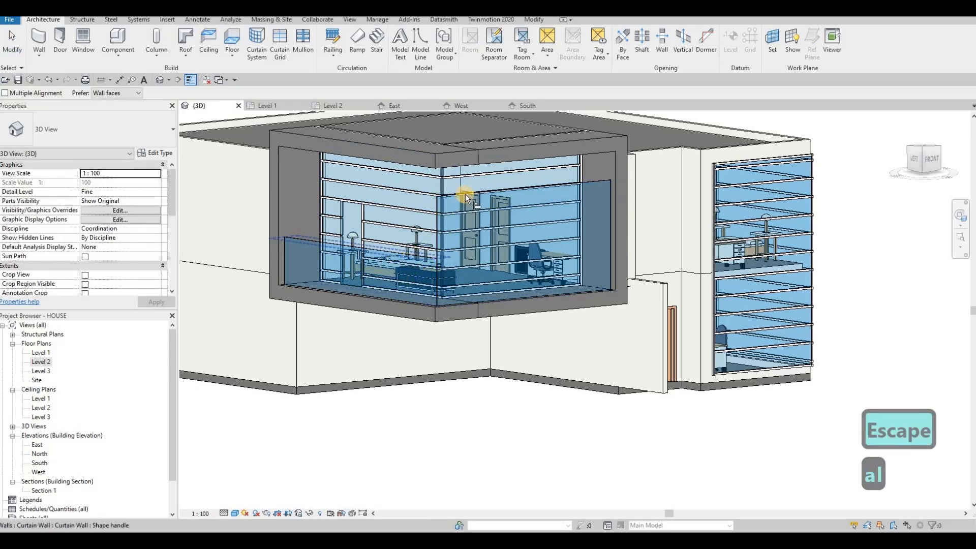
key("Escape")
key("Escape")
scroll(488, 292, "down", 5)
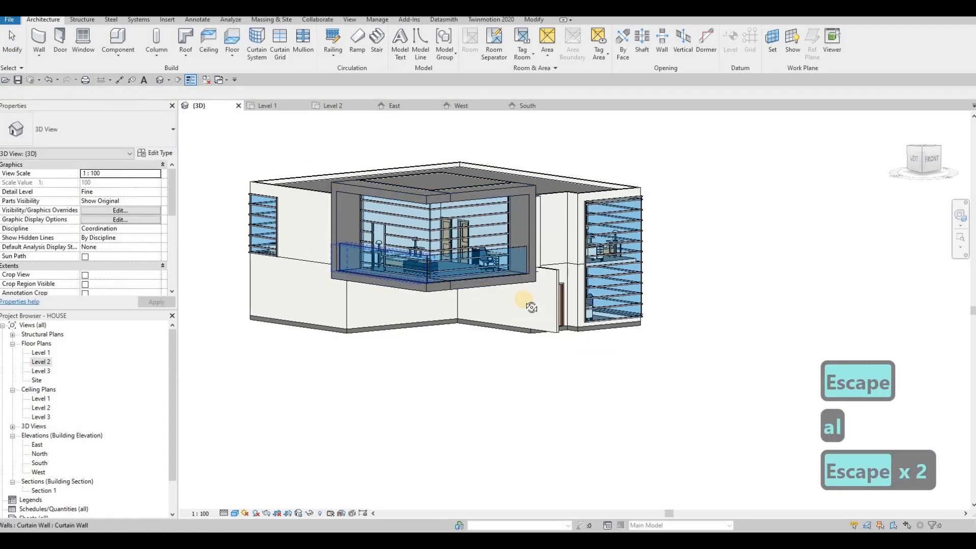
Step: Examine the glass balustrade, corner frame and the house's other facades in 3D from several angles
middle_click_drag(518, 289, 433, 335, "shift")
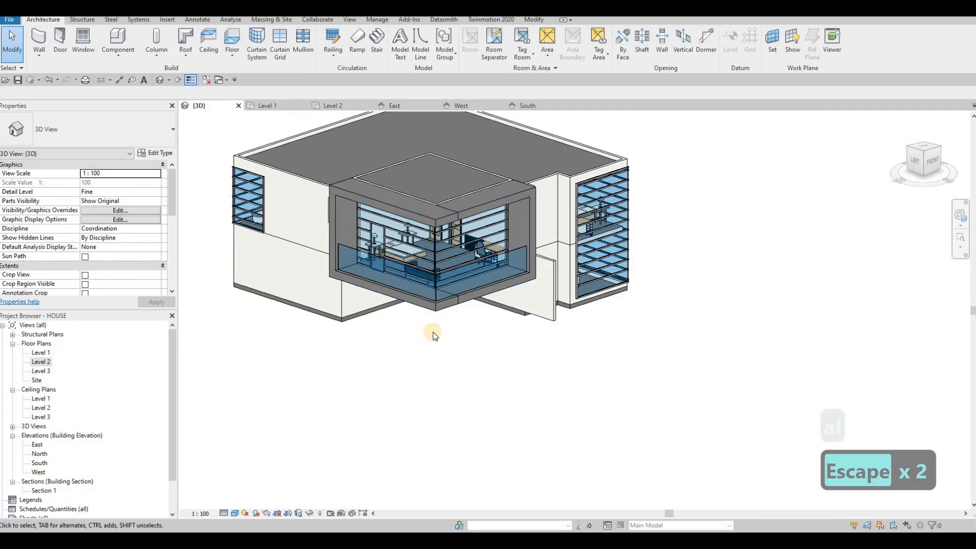
middle_click_drag(454, 284, 425, 295, "shift")
key("Escape")
key("Escape")
middle_click_drag(506, 291, 539, 260, "shift")
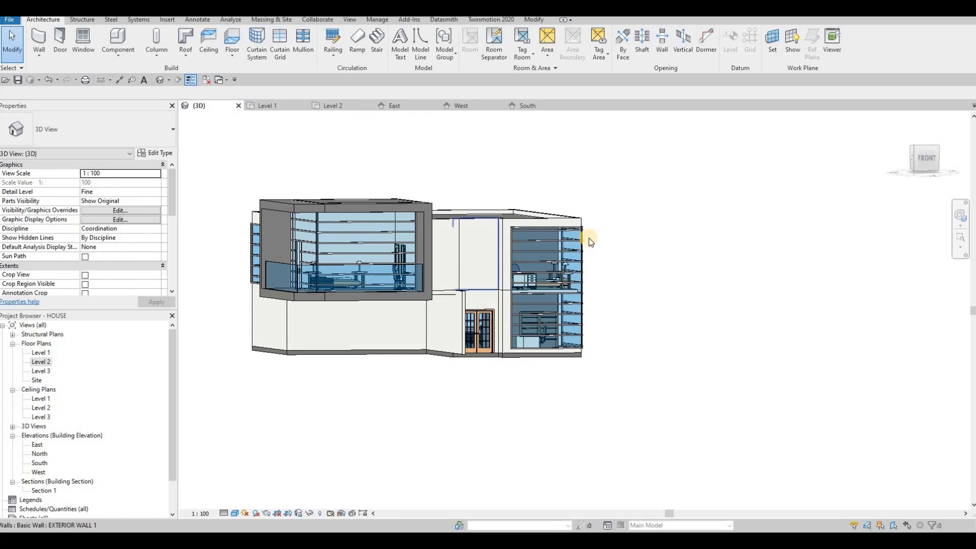
middle_click_drag(590, 241, 562, 200, "shift")
scroll(559, 202, "up", 3)
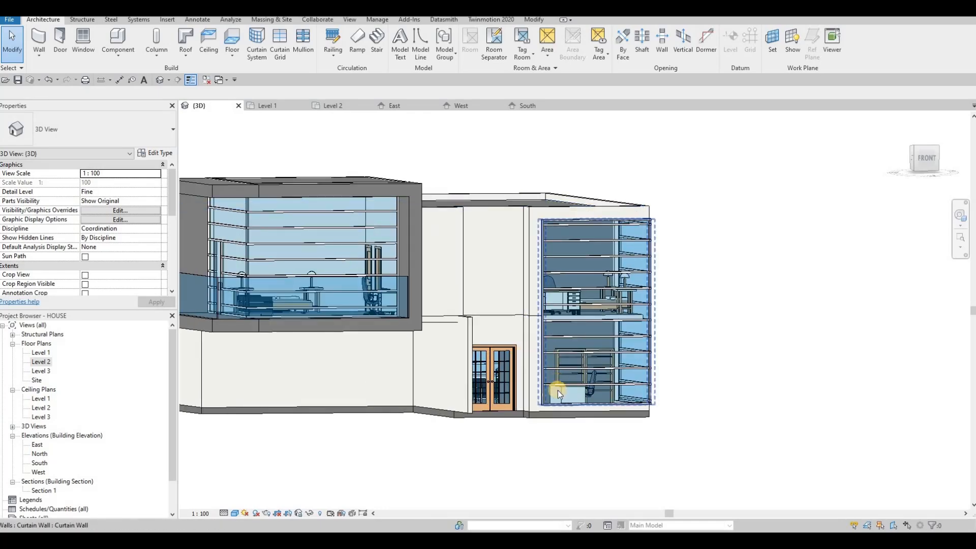
scroll(508, 411, "down", 4)
middle_click_drag(514, 398, 333, 266, "shift")
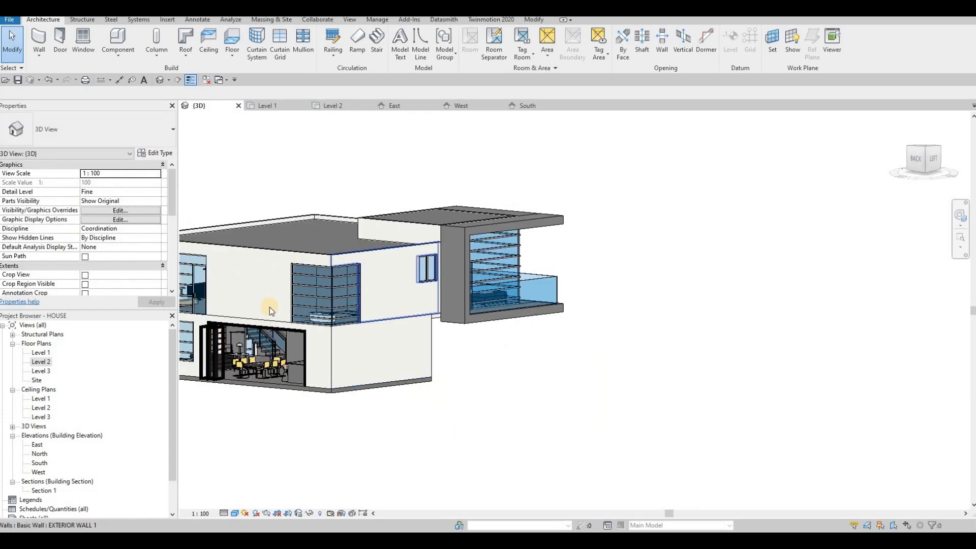
middle_click_drag(269, 307, 549, 261, "shift")
middle_click_drag(319, 331, 533, 264, "shift")
mouse_move(586, 301)
middle_mouse_down("shift")
mouse_move(673, 264)
mouse_move(587, 303)
mouse_move(656, 277)
mouse_move(594, 269)
mouse_move(584, 284)
mouse_move(597, 293)
mouse_move(588, 291)
middle_mouse_up("shift")
scroll(587, 291, "up", 4)
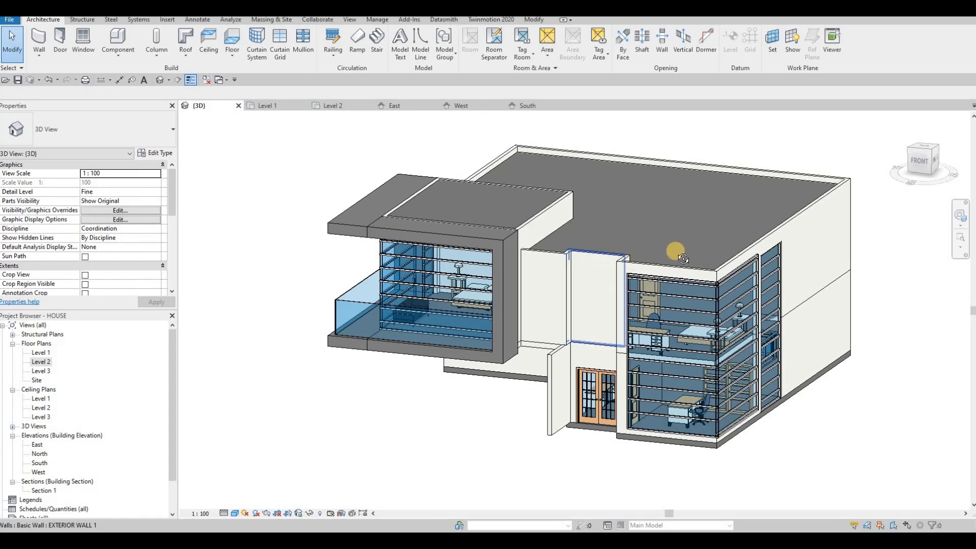
middle_click_drag(682, 258, 638, 256, "shift")
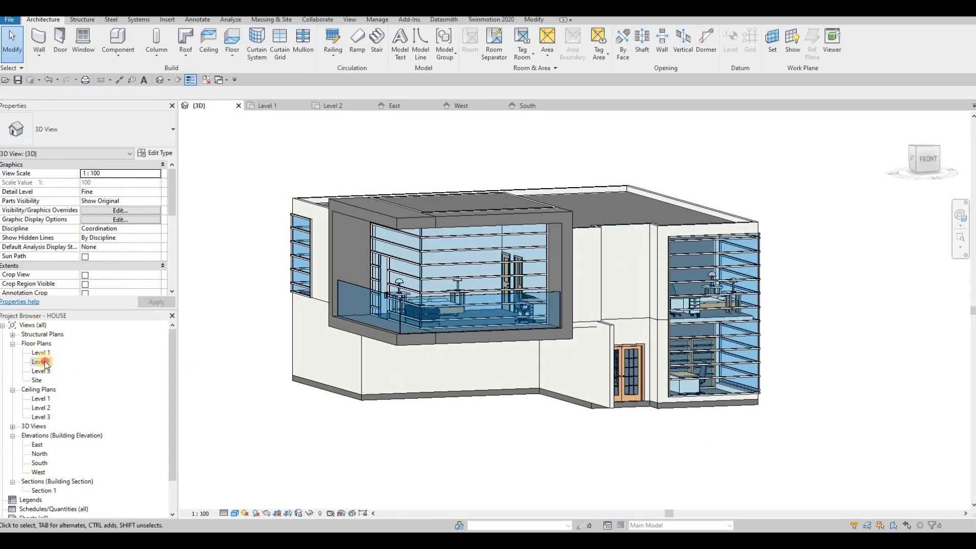
Step: Open the Level 2 floor plan at the southwest corner of the balcony
scroll(476, 307, "down", 3)
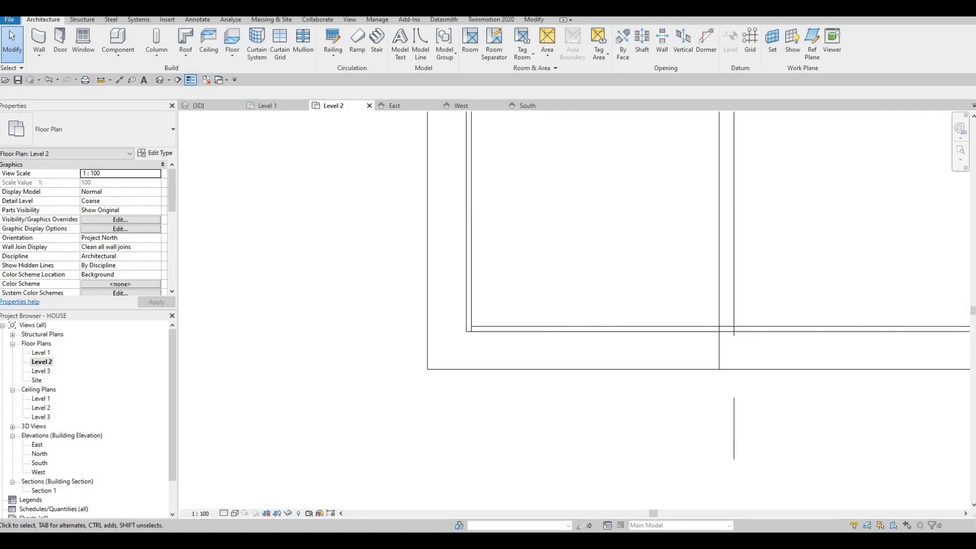
Step: Examine the Level 2 floor plan around the corner balcony and the adjoining bedrooms
scroll(493, 222, "down", 4)
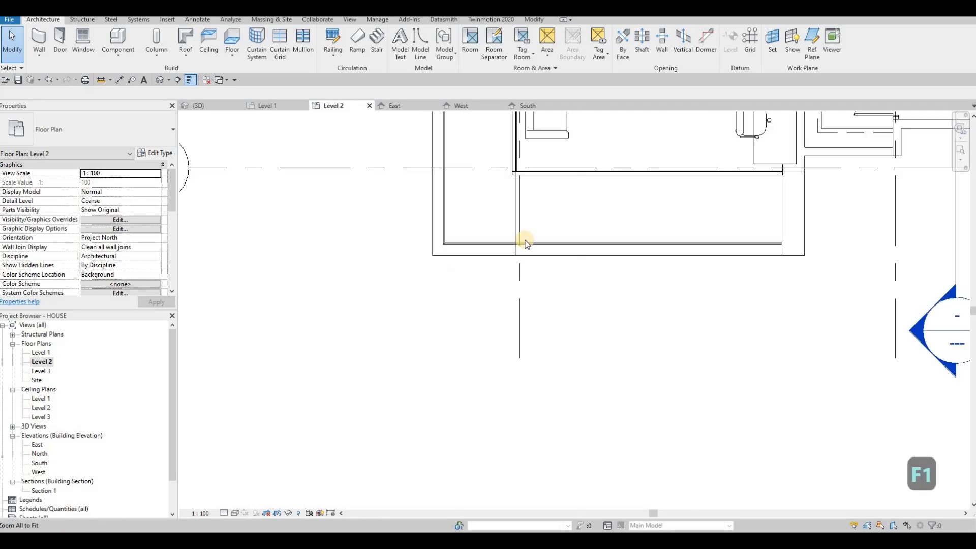
scroll(525, 242, "down", 1)
middle_click_drag(427, 308, 404, 323)
scroll(406, 318, "down", 1)
middle_click_drag(468, 292, 361, 340)
scroll(539, 236, "down", 2)
middle_click_drag(608, 264, 514, 289)
scroll(523, 259, "up", 2)
scroll(516, 286, "down", 2)
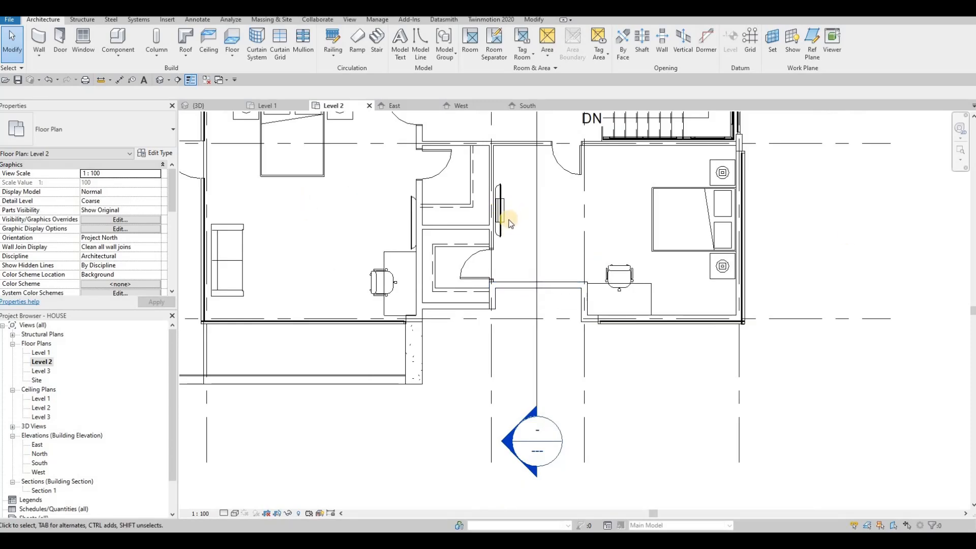
Step: Open the balcony frame model for in-place editing in the 3D view and select its front-side extrusion
left_click(212, 105)
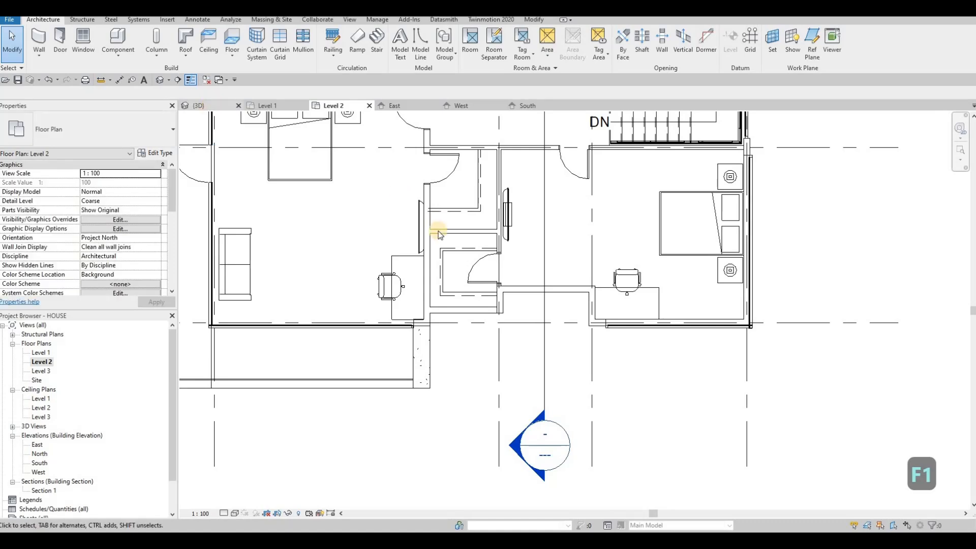
middle_click_drag(499, 205, 510, 190, "shift")
left_click(508, 182)
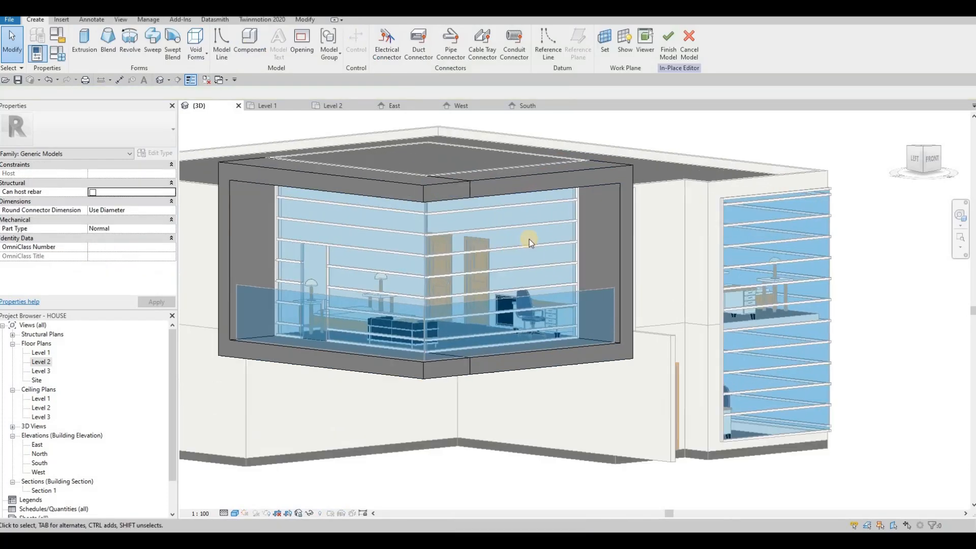
scroll(503, 206, "up", 4)
scroll(482, 212, "up", 2)
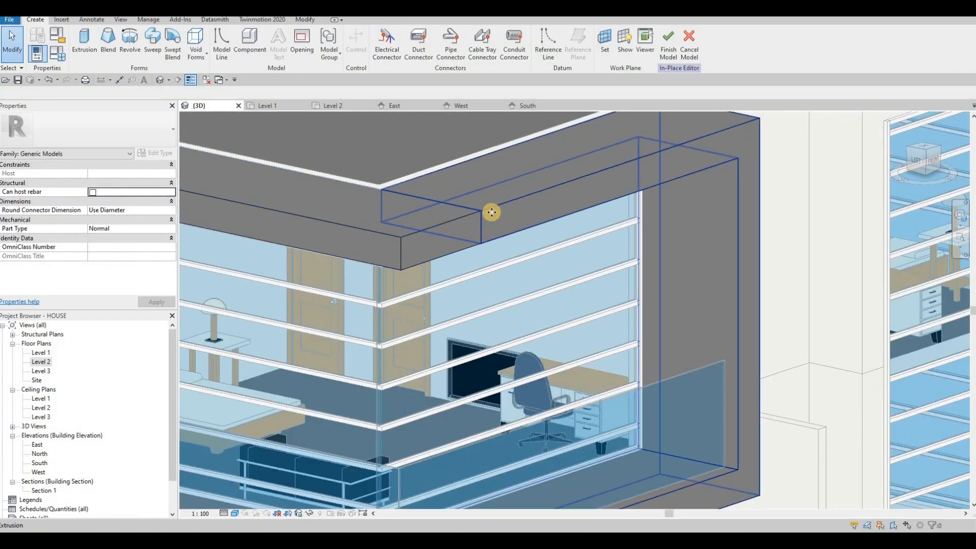
left_click(488, 211)
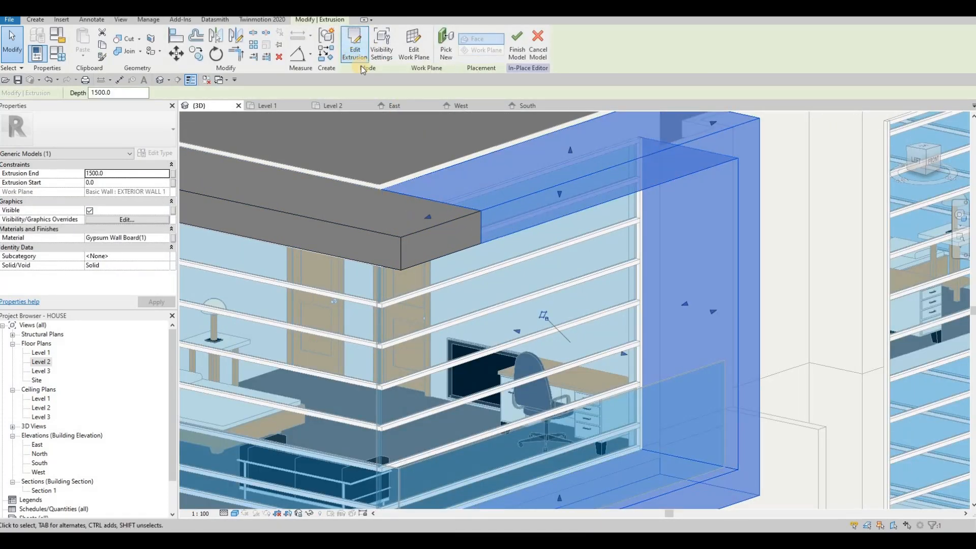
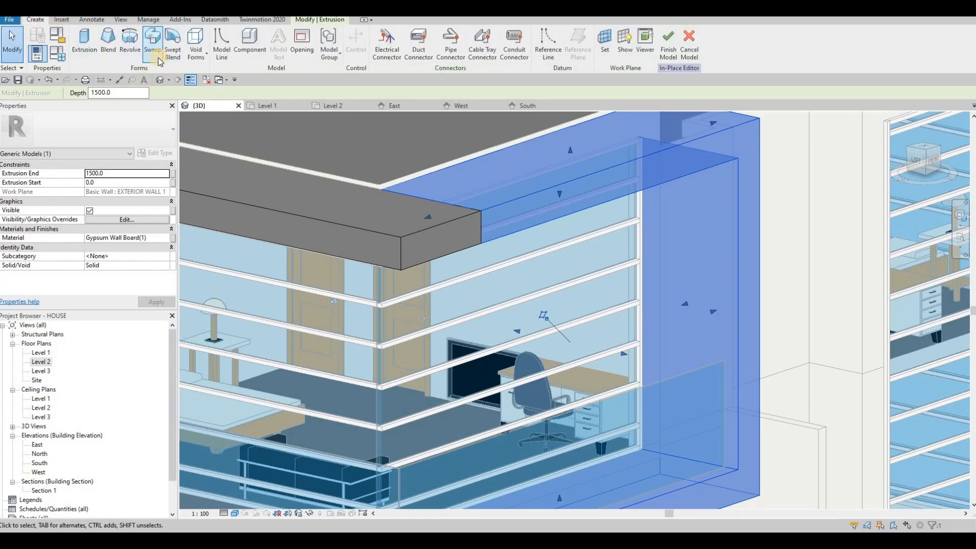
Step: Start a void sweep and pick the front-side frame's upper, side and lower outer edges as its path
left_click(203, 58)
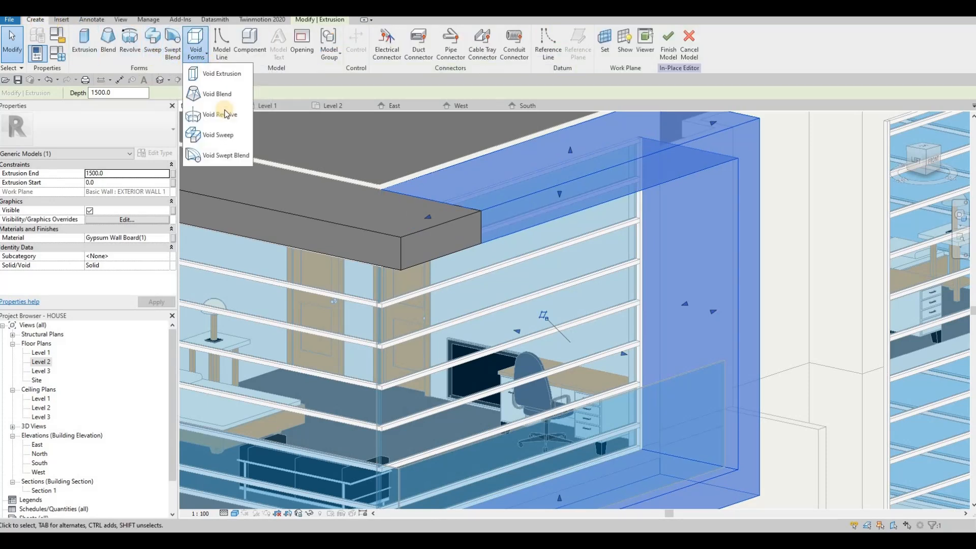
left_click(224, 135)
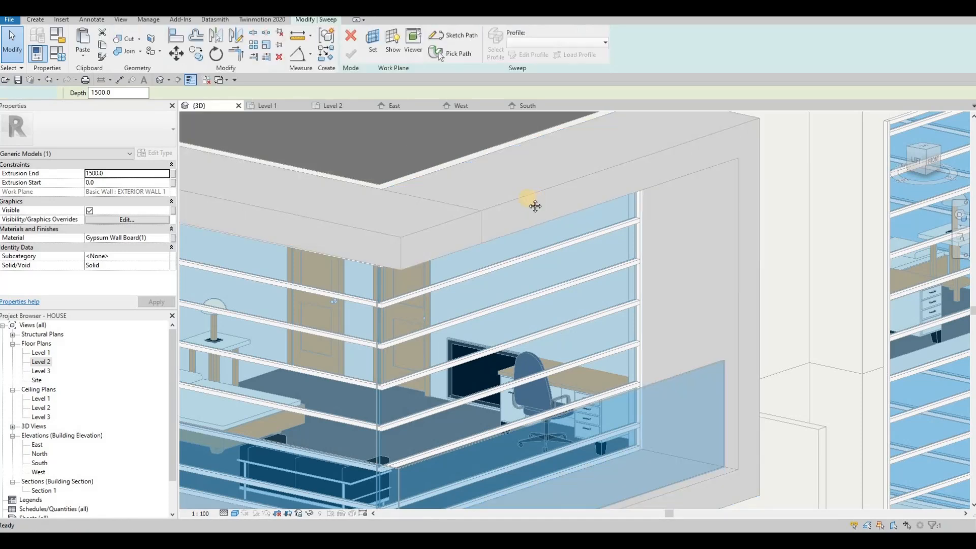
scroll(475, 200, "up", 3)
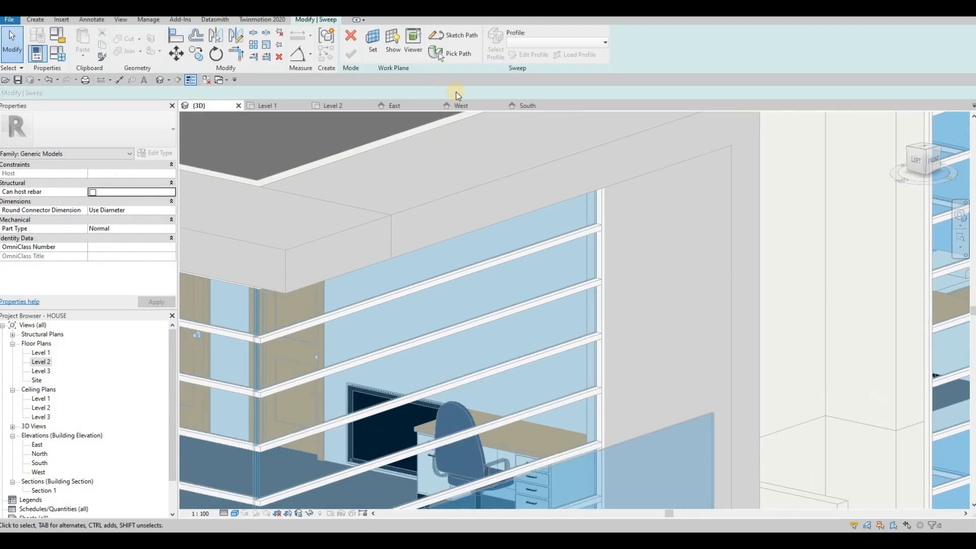
left_click(449, 53)
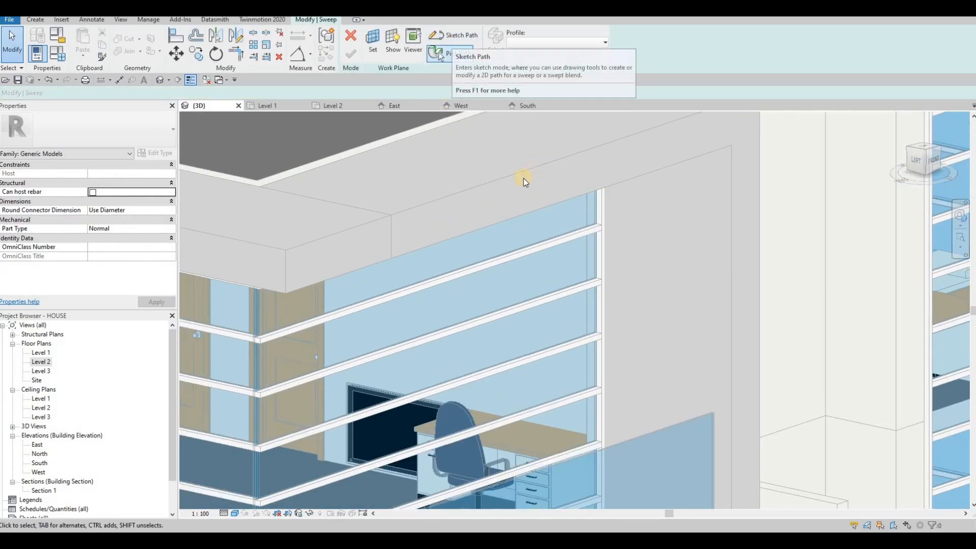
left_click(469, 168)
scroll(563, 184, "down", 3)
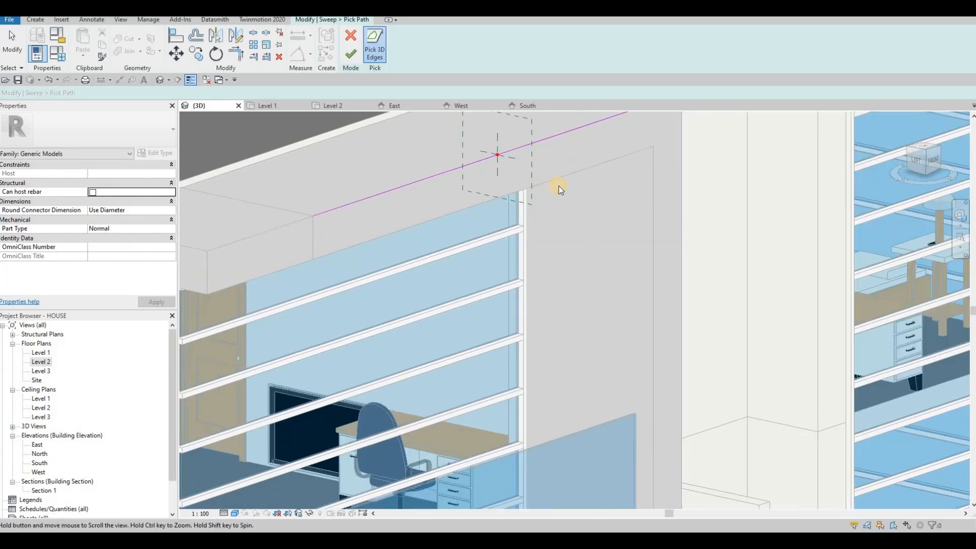
scroll(513, 321, "down", 3)
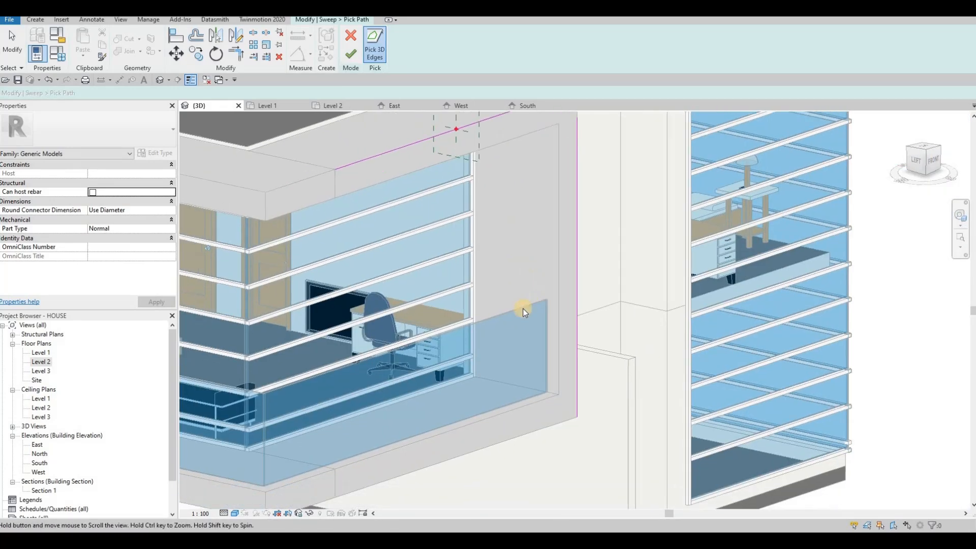
left_click(505, 336)
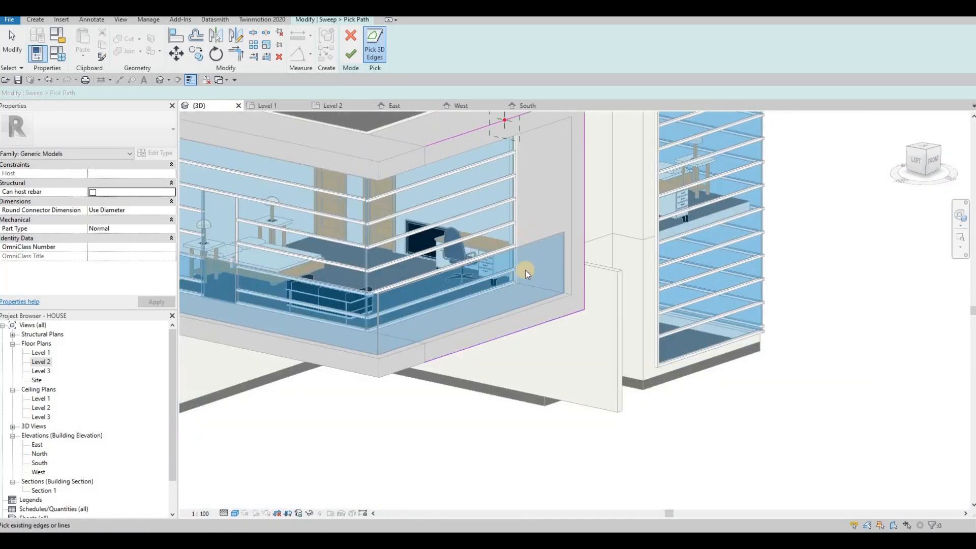
Step: Finish the picked edge path of the void sweep
scroll(536, 245, "up", 2)
key("Escape")
key("Escape")
key("t")
key("r")
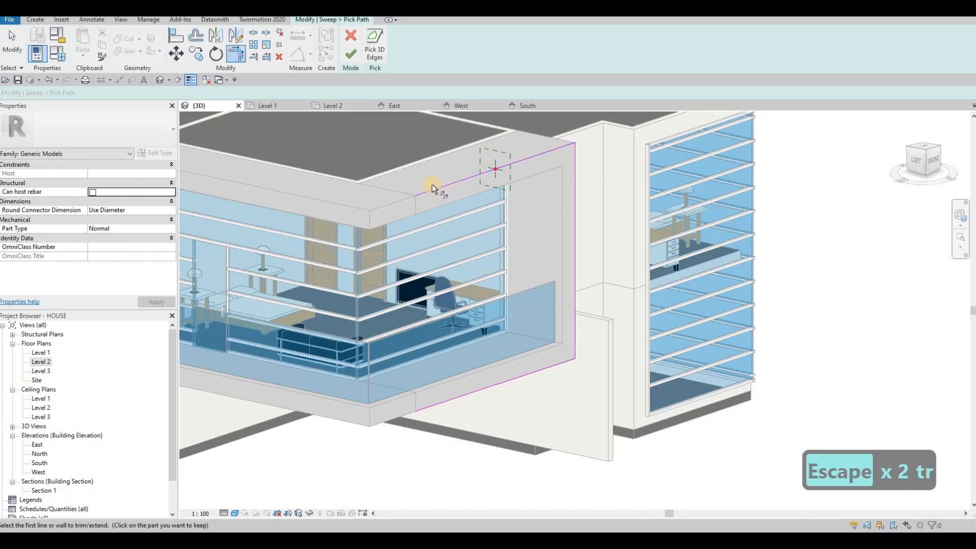
scroll(432, 189, "up", 2)
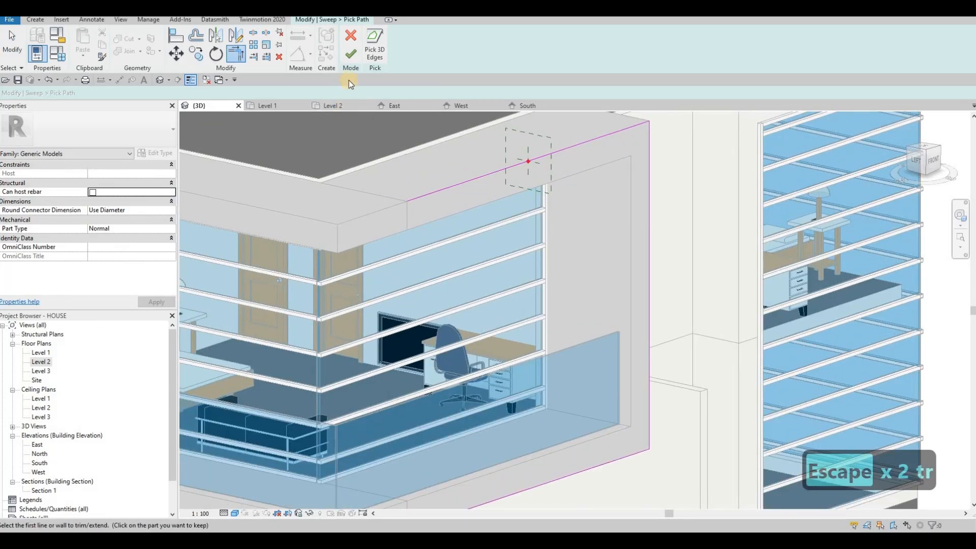
left_click(350, 56)
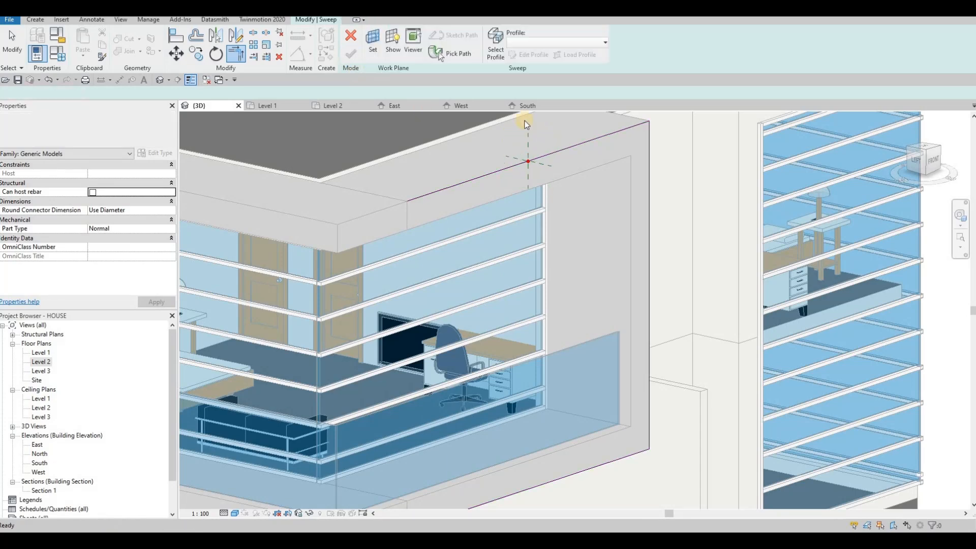
Step: Sketch a rectangular sweep profile about 100 mm wide and 40 mm high, just below the path point
left_click(496, 45)
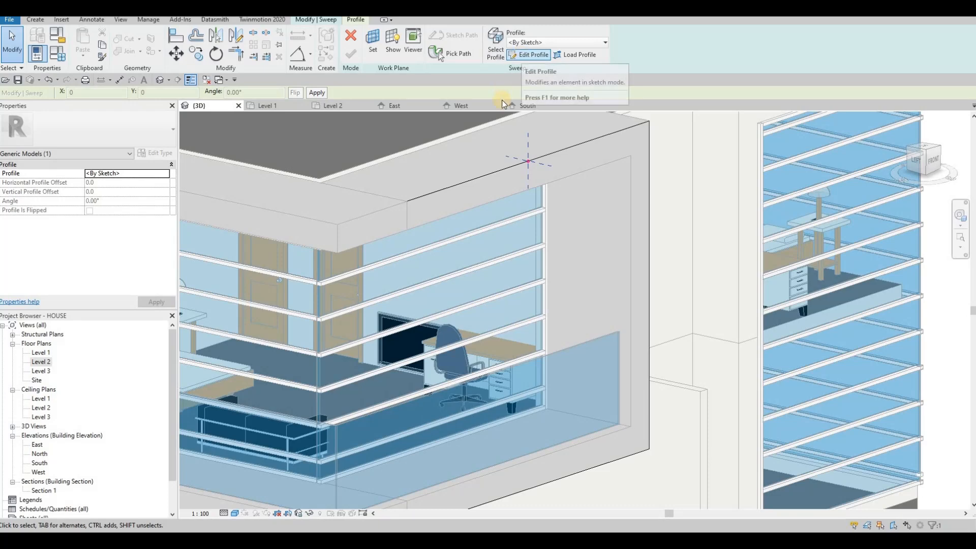
left_click(523, 56)
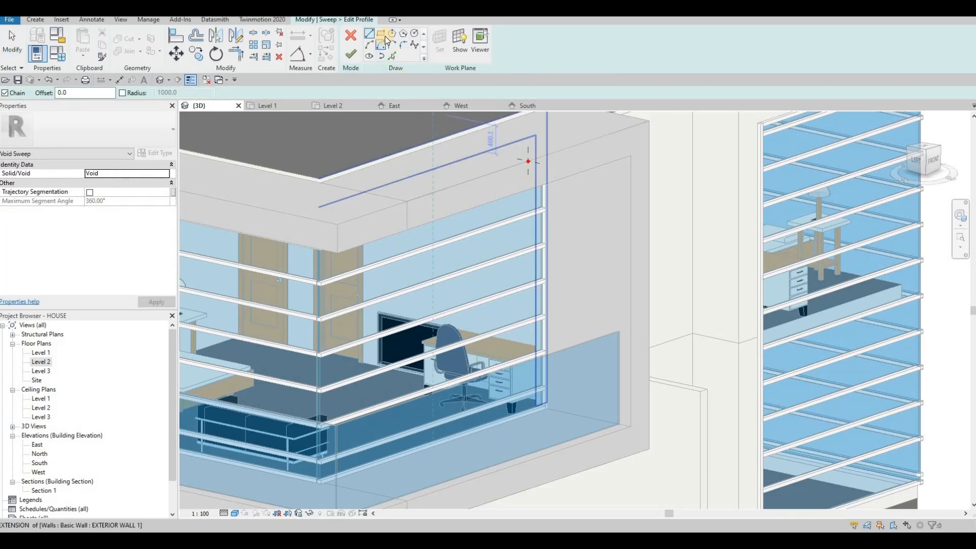
left_click(382, 36)
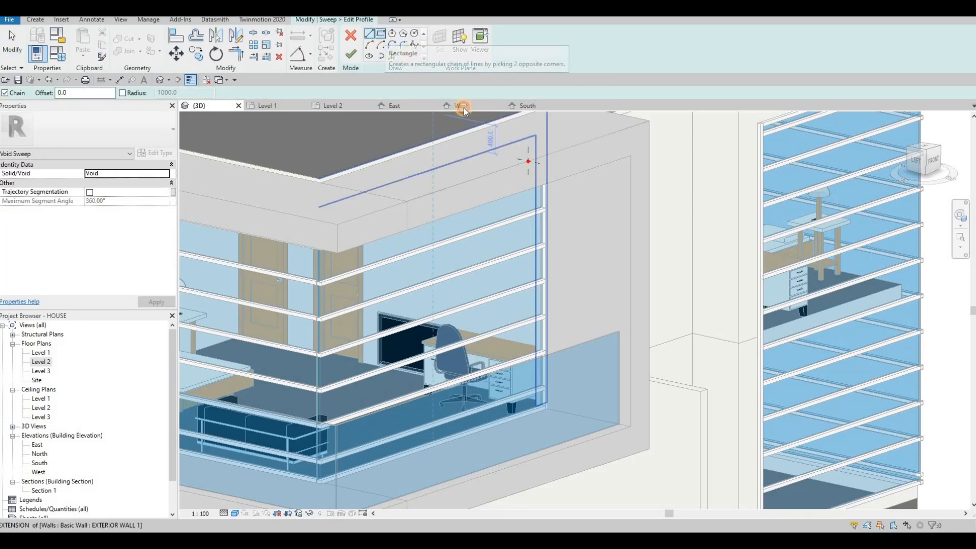
scroll(558, 182, "up", 4)
scroll(539, 189, "up", 1)
left_click(540, 189)
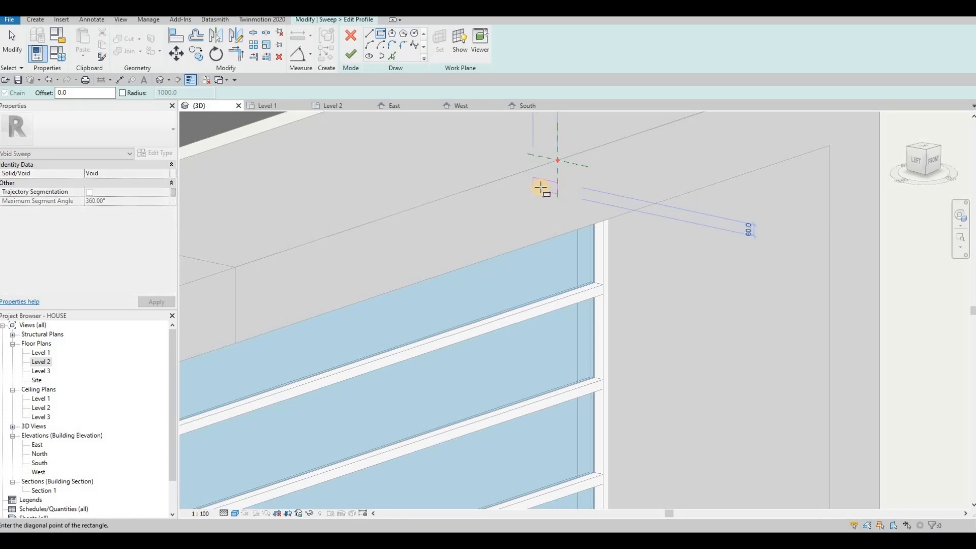
left_click(550, 203)
key("Escape")
middle_click_drag(639, 152, 524, 217, "shift")
scroll(525, 218, "up", 3)
key("Escape")
key("Escape")
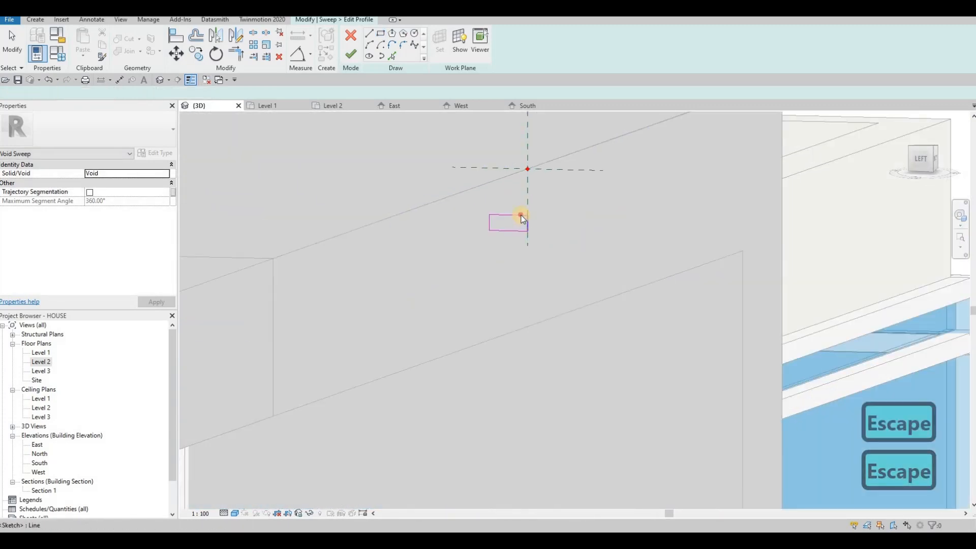
Step: Check the height and width of the profile rectangle
left_click(526, 209)
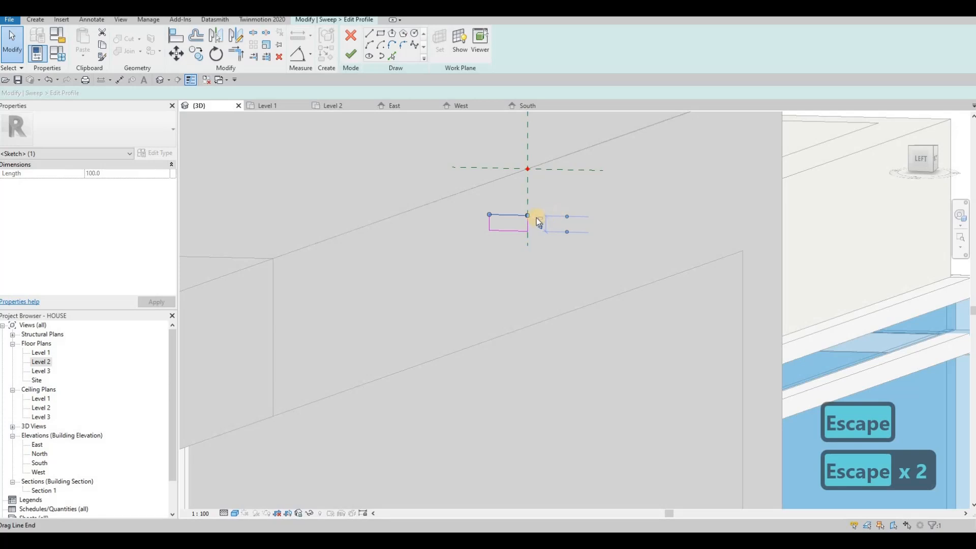
left_click(539, 224)
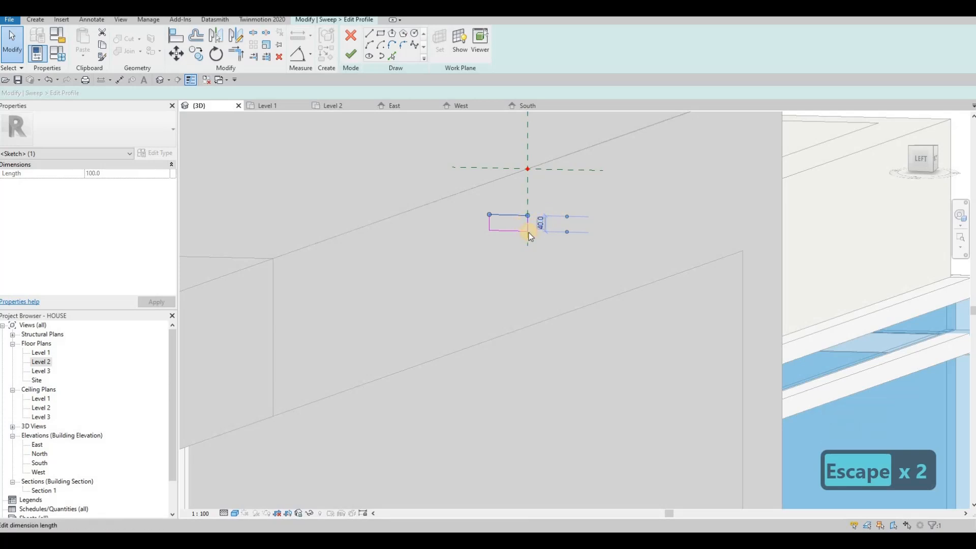
key("Escape")
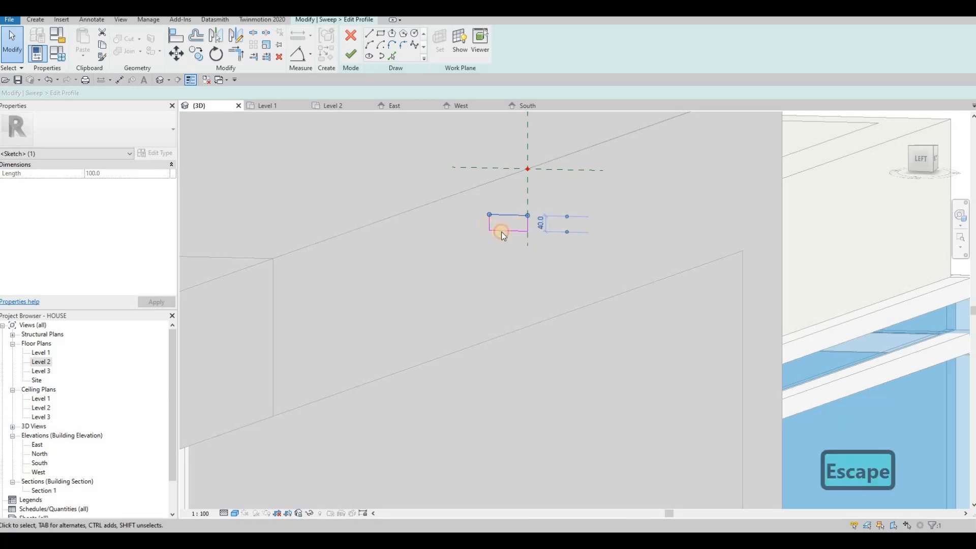
left_click(503, 231)
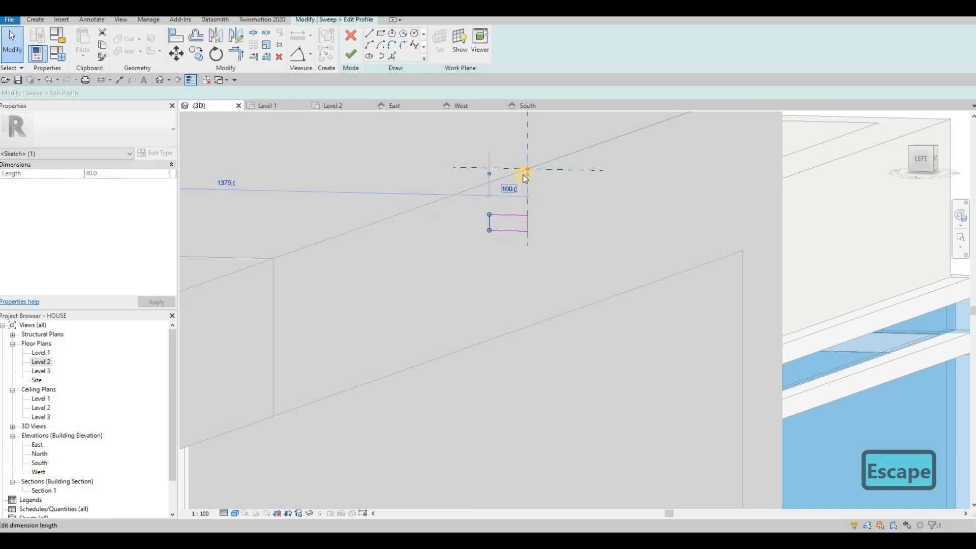
key("Escape")
Step: Draw a vertical line about 118 mm long from the rectangle's upper corner to the path point
left_click(369, 34)
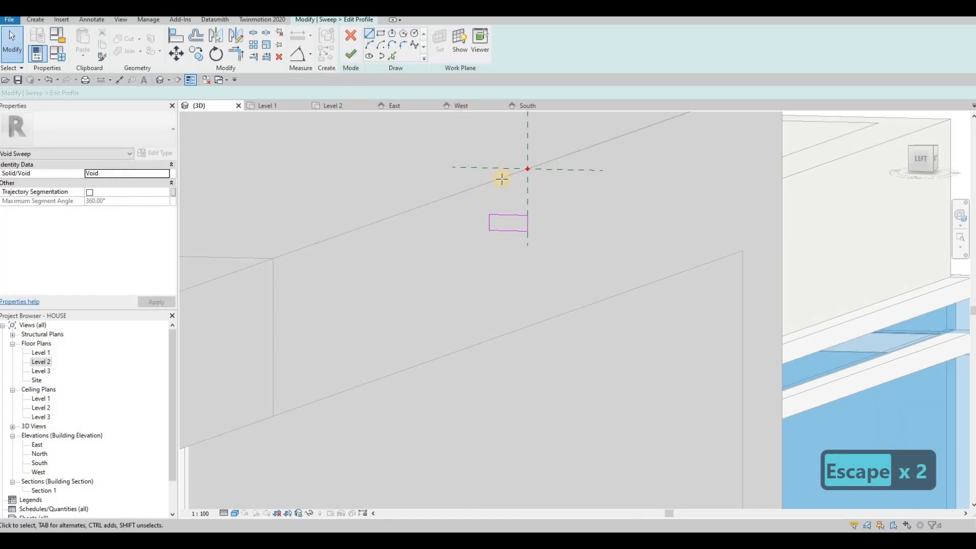
left_click(527, 215)
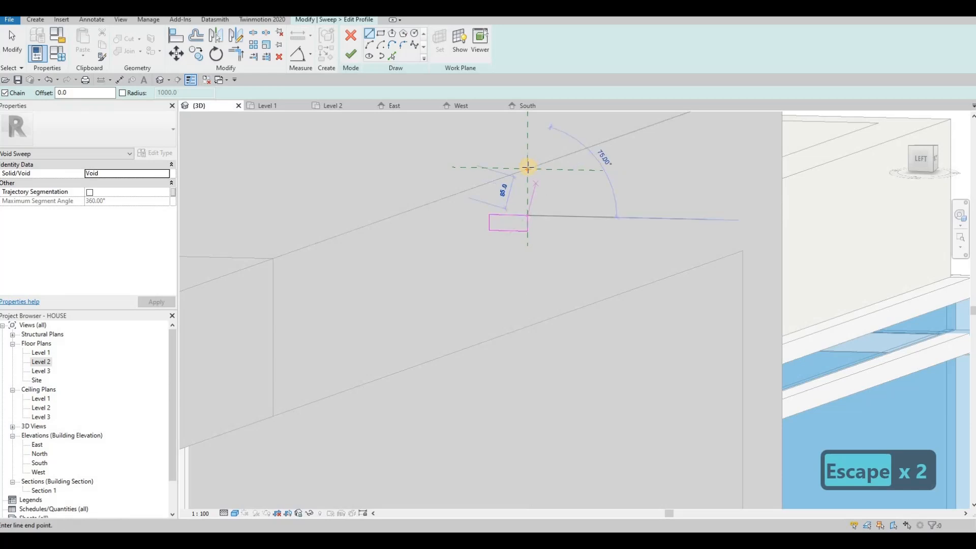
left_click(527, 166)
key("Escape")
key("Escape")
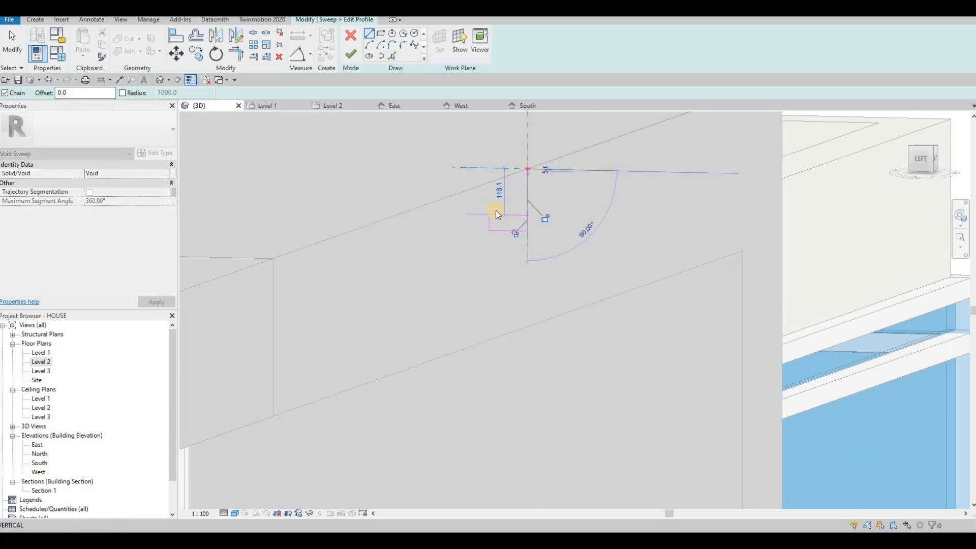
left_click_drag(481, 207, 538, 239)
left_click(527, 186)
key("Escape")
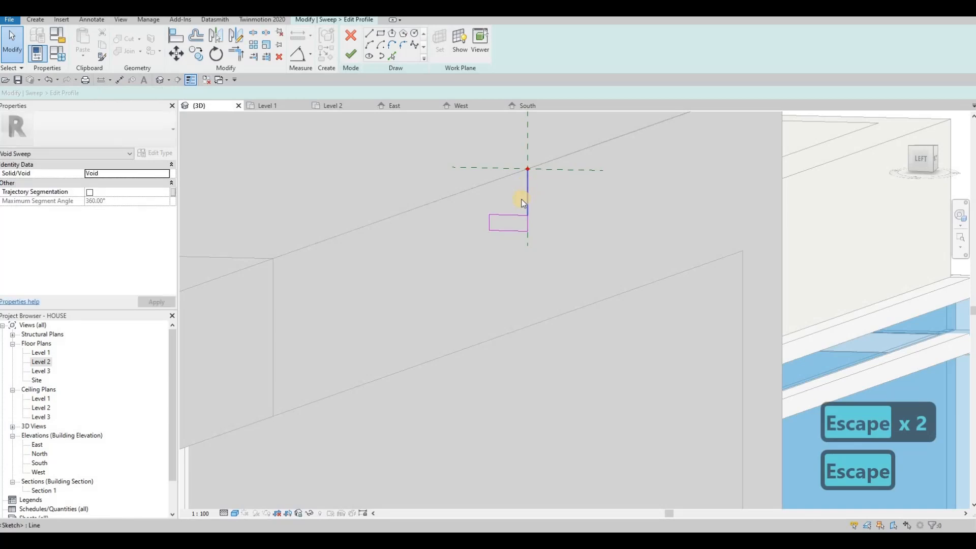
Step: Set the vertical line's length to 100 mm
left_click(526, 192)
left_click(500, 190)
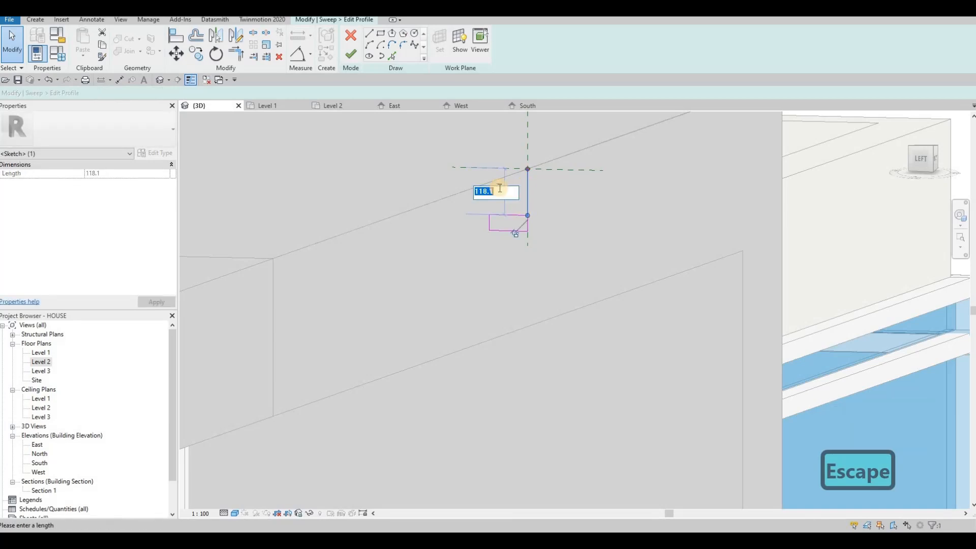
type("100")
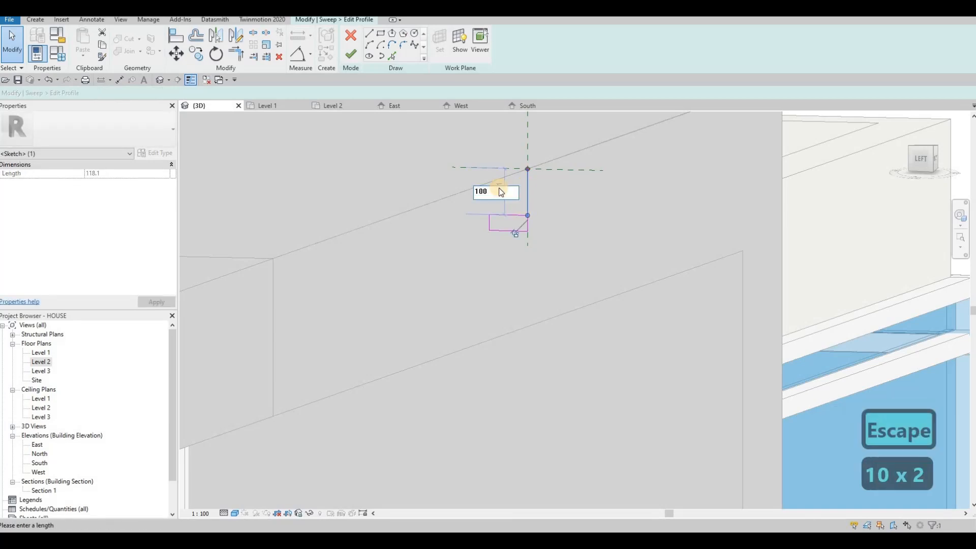
key("Return")
key("Escape")
key("Escape")
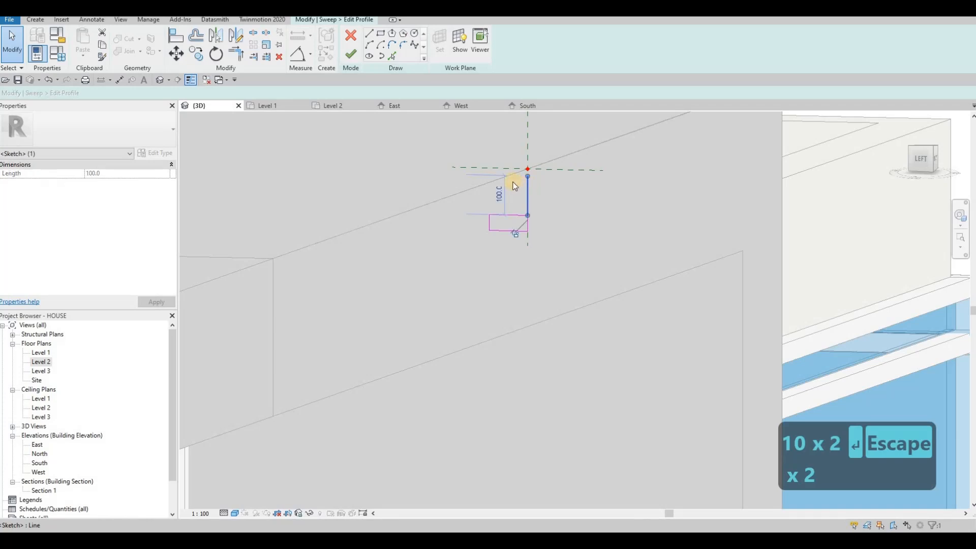
Step: Try to move the vertical line so its upper end meets the path point
key("m")
key("v")
scroll(539, 178, "up", 3)
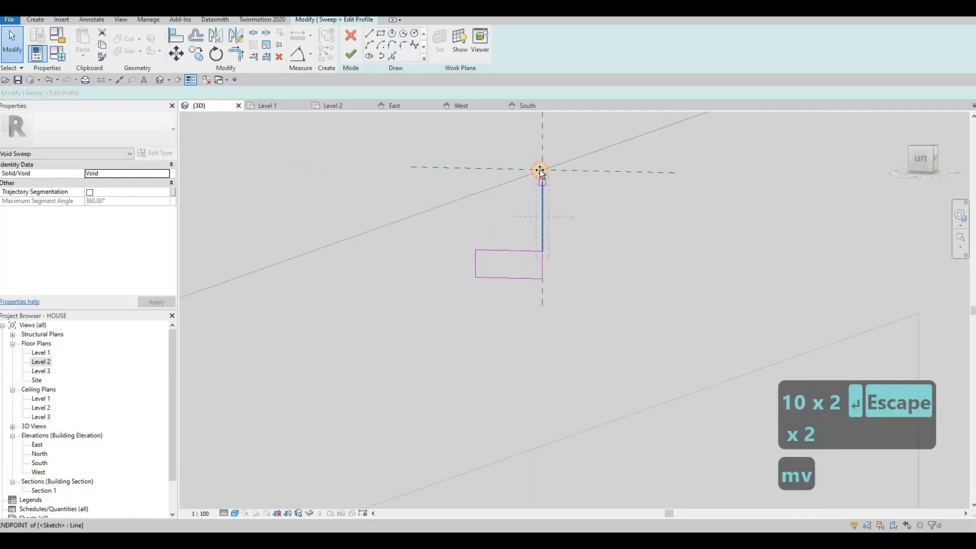
left_click(541, 170)
key("Escape")
key("Escape")
key("Escape")
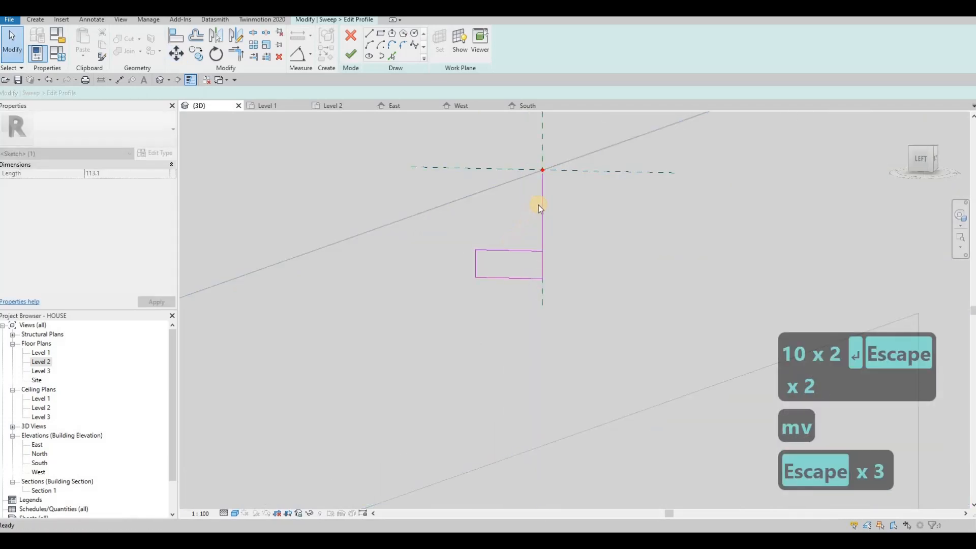
Step: Move the vertical sketch line so its upper end sits exactly on the path point
left_click(543, 191)
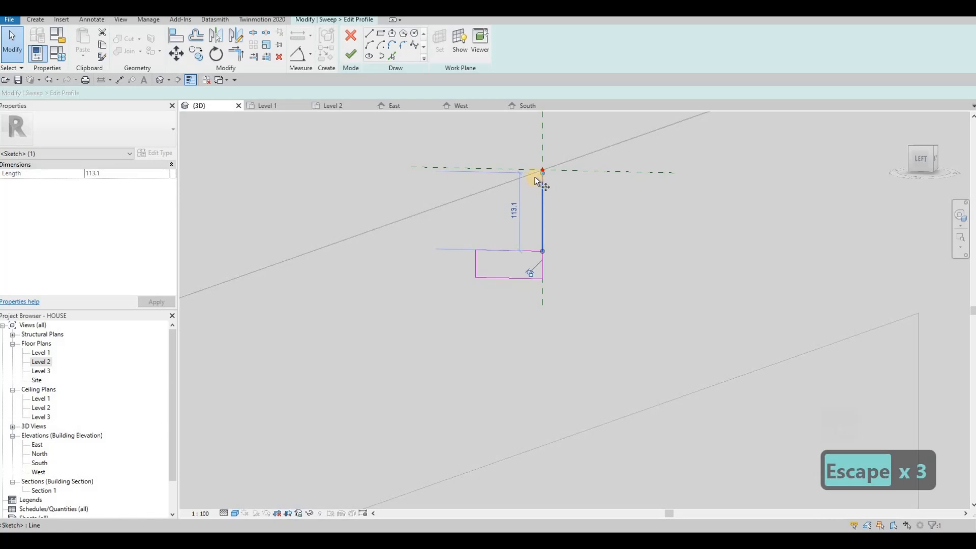
key("m")
key("v")
scroll(541, 172, "up", 3)
left_click(542, 170)
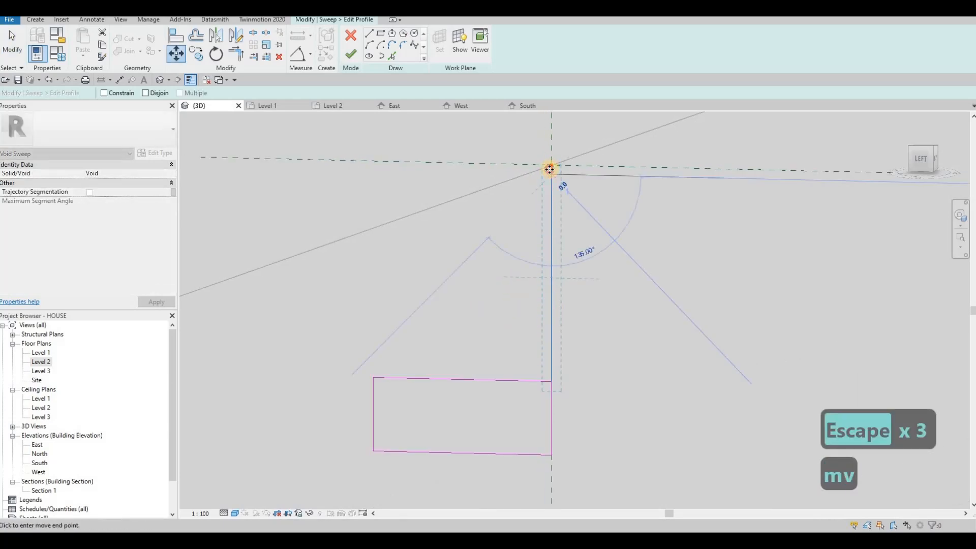
left_click(549, 169)
key("Escape")
key("Escape")
Step: Set the vertical line's length to 100 mm
left_click(546, 268)
left_click(522, 271)
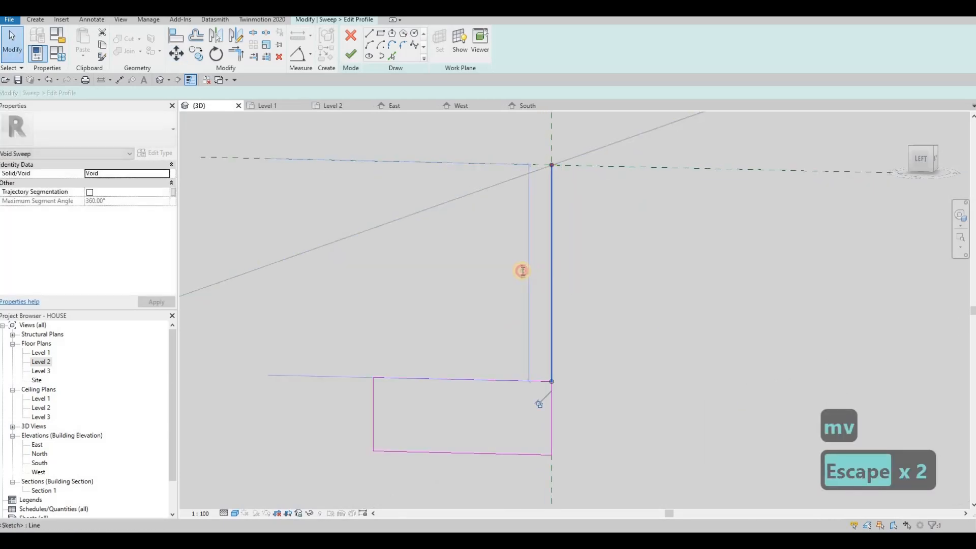
type("100")
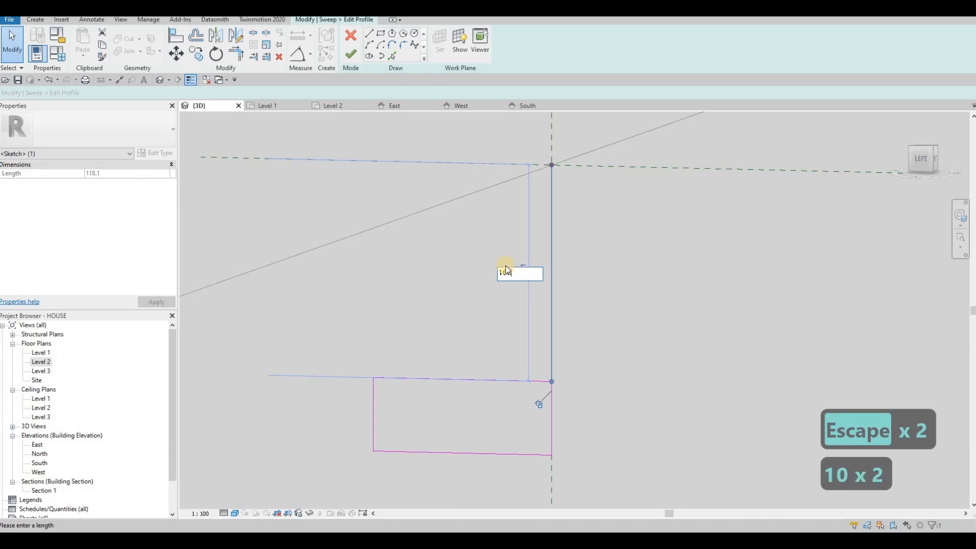
key("Return")
key("Escape")
key("Escape")
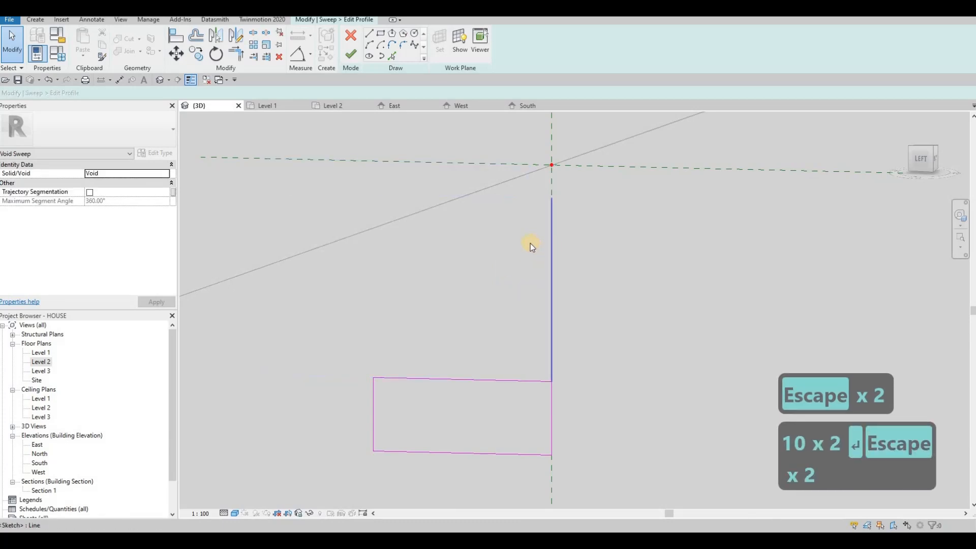
key("Escape")
Step: Delete the vertical line and the whole profile rectangle from the sketch
key("Delete")
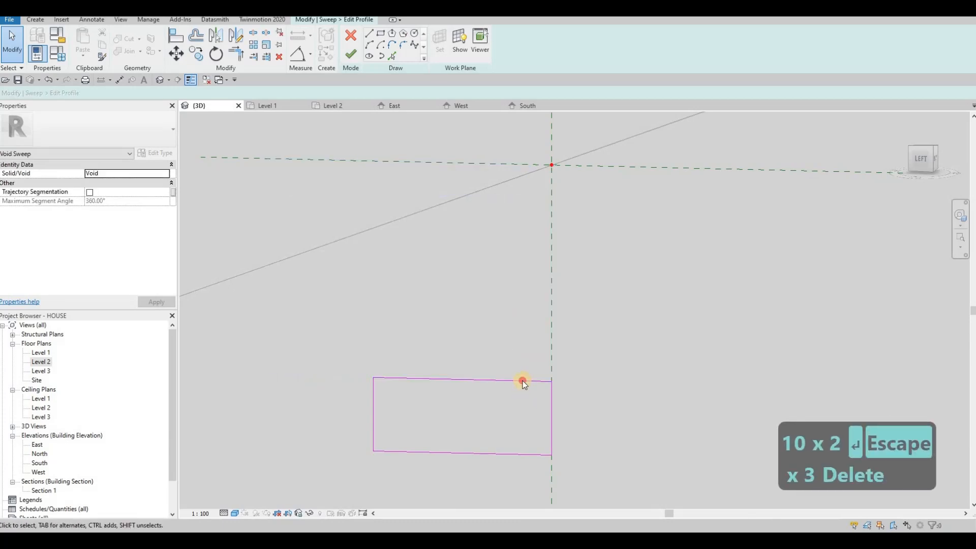
key("Tab")
left_click(524, 379)
key("Delete")
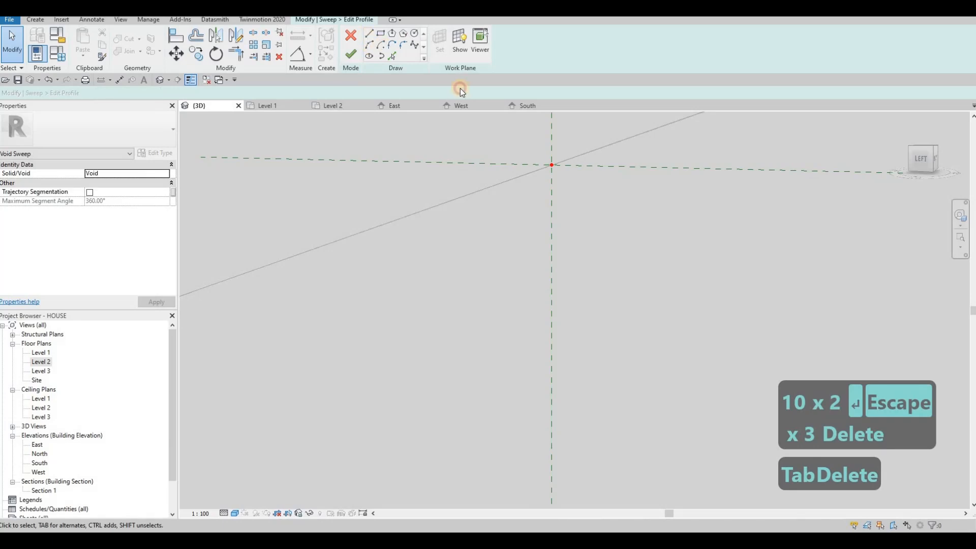
left_click(551, 165)
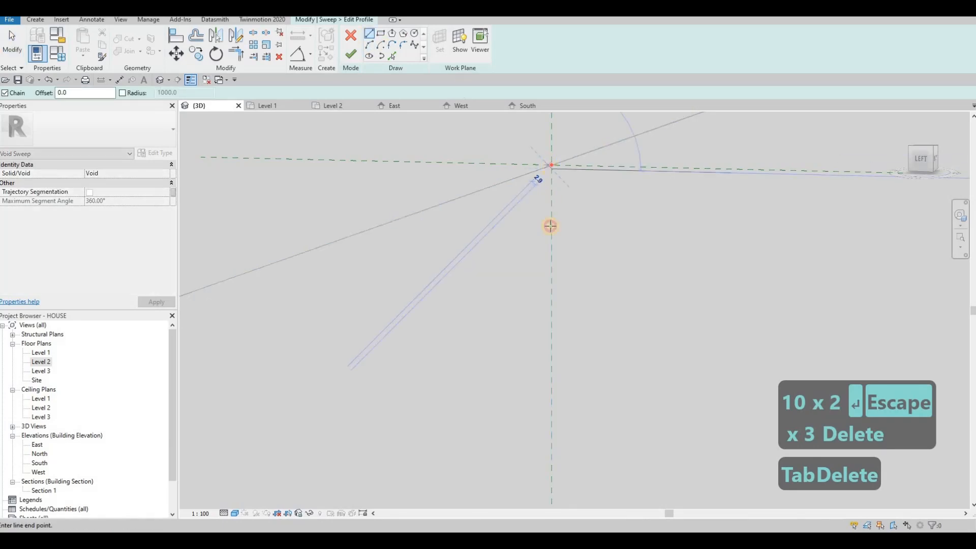
key("Escape")
left_click(551, 165)
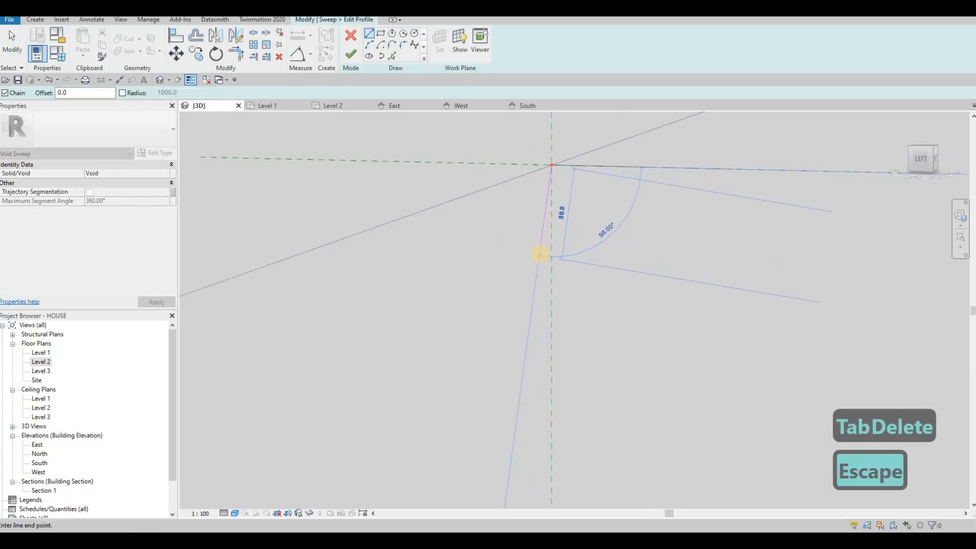
type("100")
key("Escape")
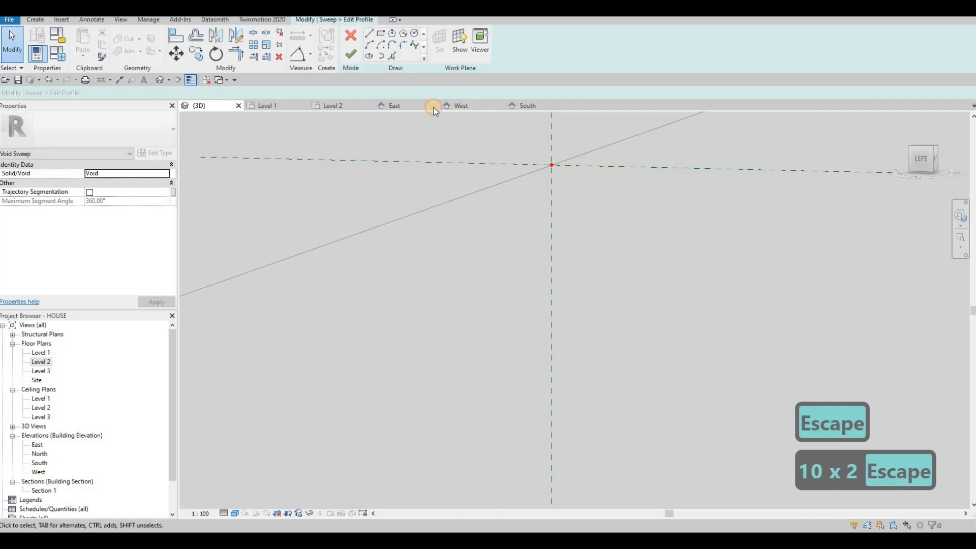
Step: Draw a 100 mm vertical guide line straight down from the path point
left_click(551, 165)
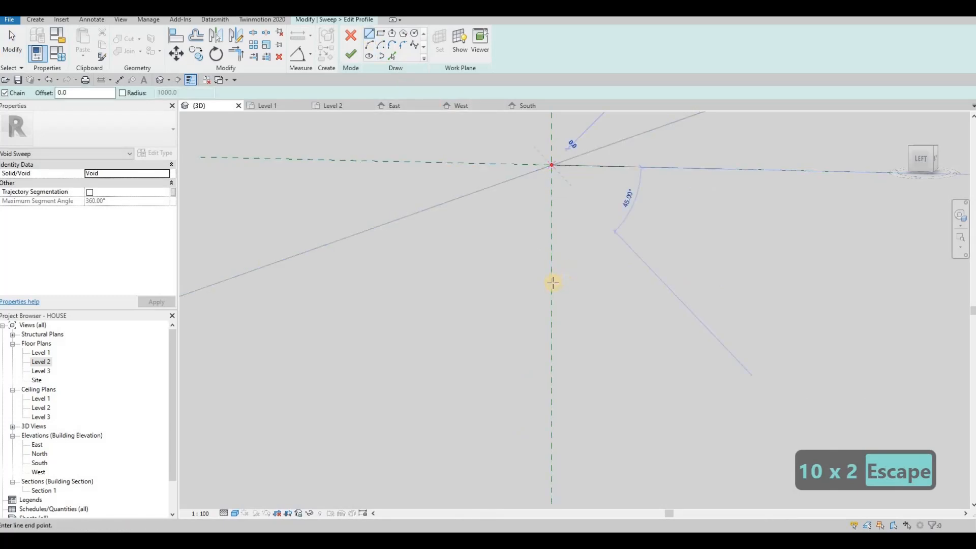
type("100")
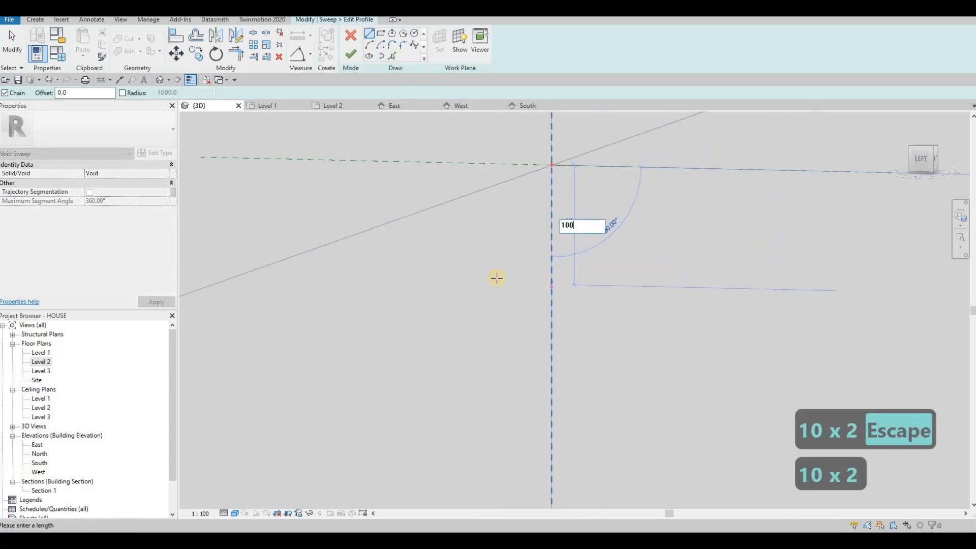
key("Return")
key("Escape")
Step: Draw a profile rectangle about 80 mm wide, with its upper corner on the guide line's lower end and extending away from the vertical reference plane
left_click(380, 33)
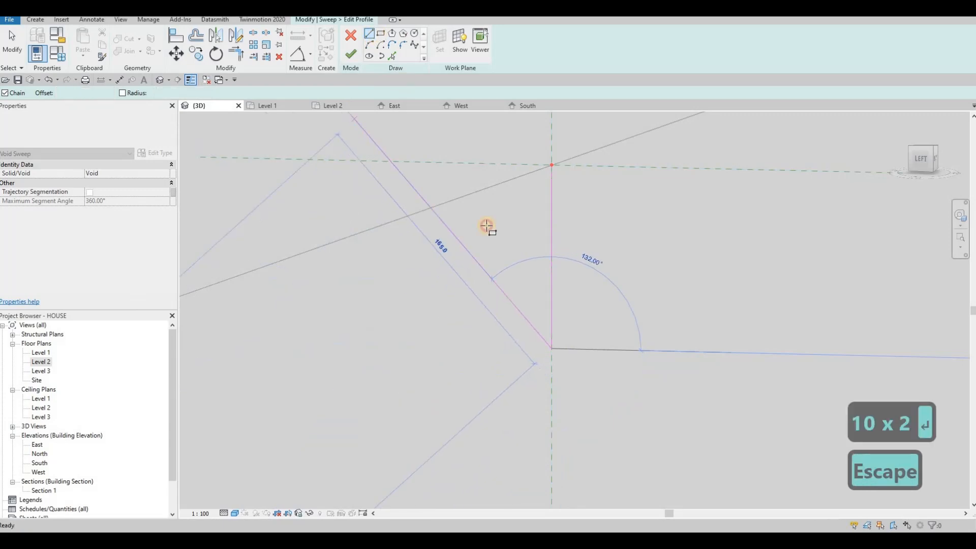
left_click(549, 346)
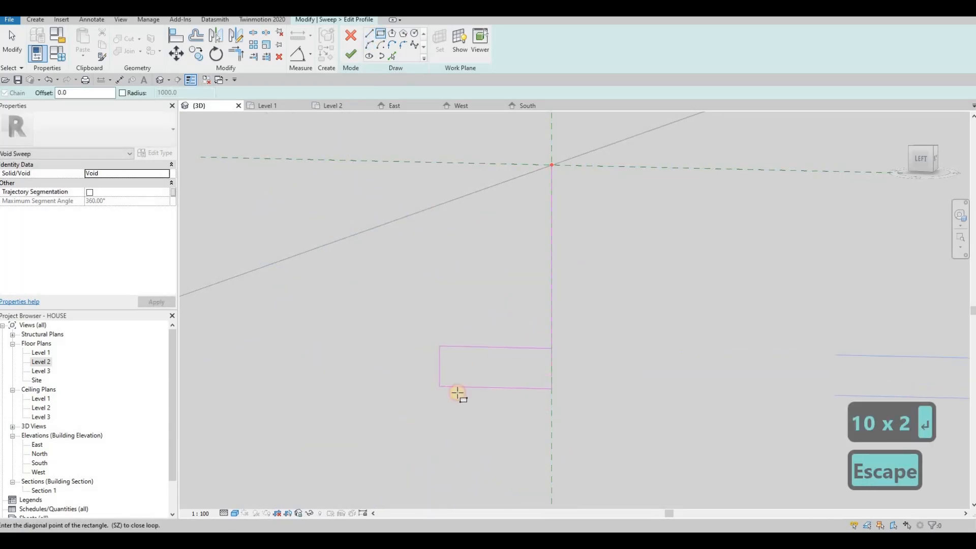
left_click(408, 413)
key("Escape")
key("Escape")
Step: Try to set the rectangle's height to 50 mm by shifting its upper edge, and undo the change
left_click(481, 346)
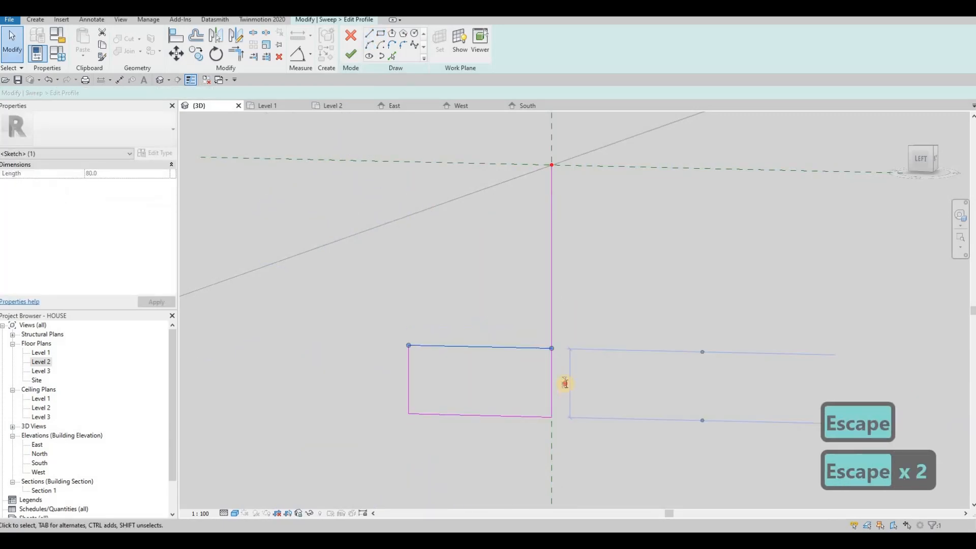
left_click(563, 383)
type("50")
key("Return")
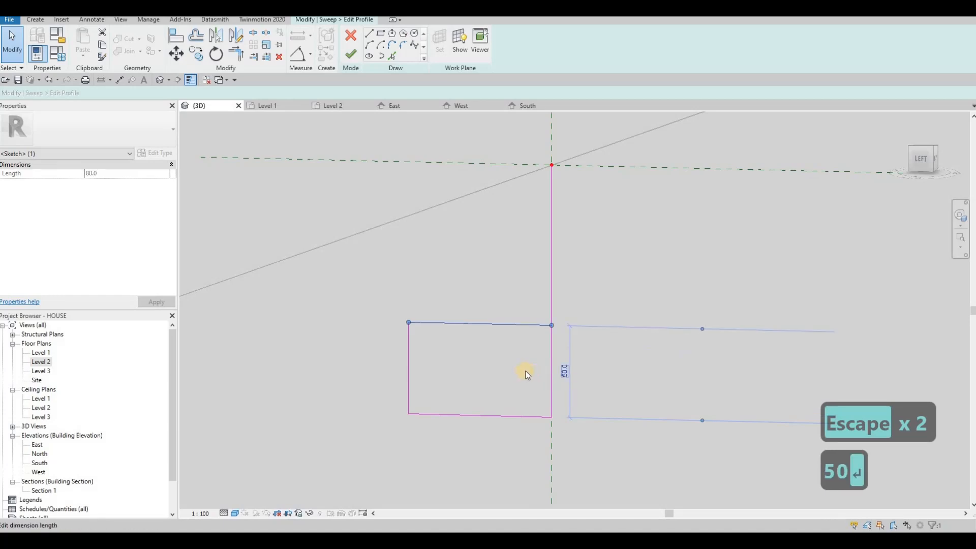
key("ctrl+z")
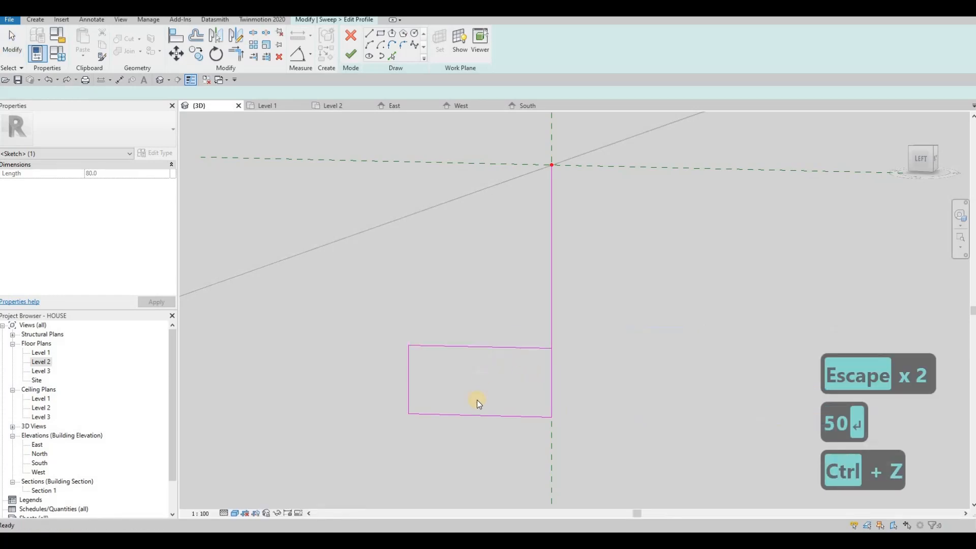
key("Escape")
Step: Set the rectangle's height to 50 mm by shifting its lower edge
left_click(475, 417)
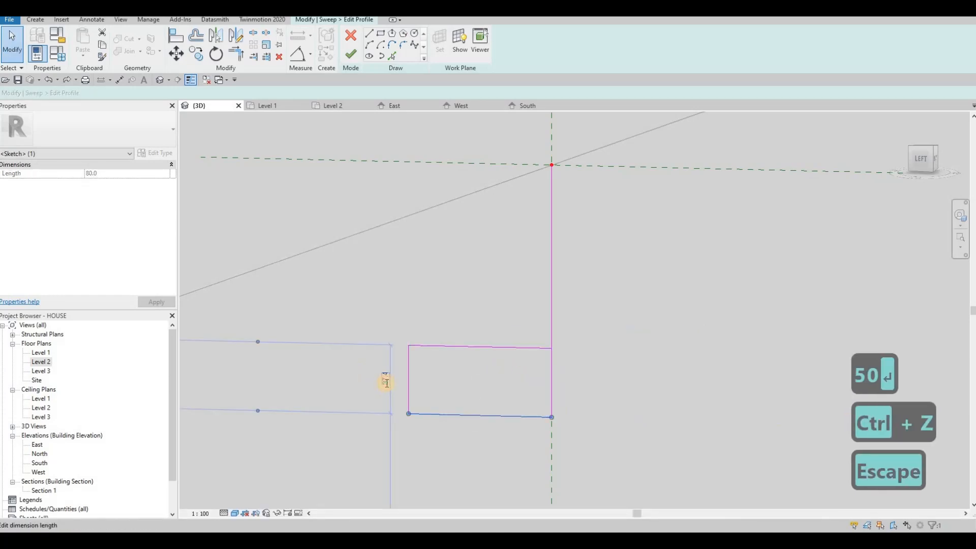
type("500")
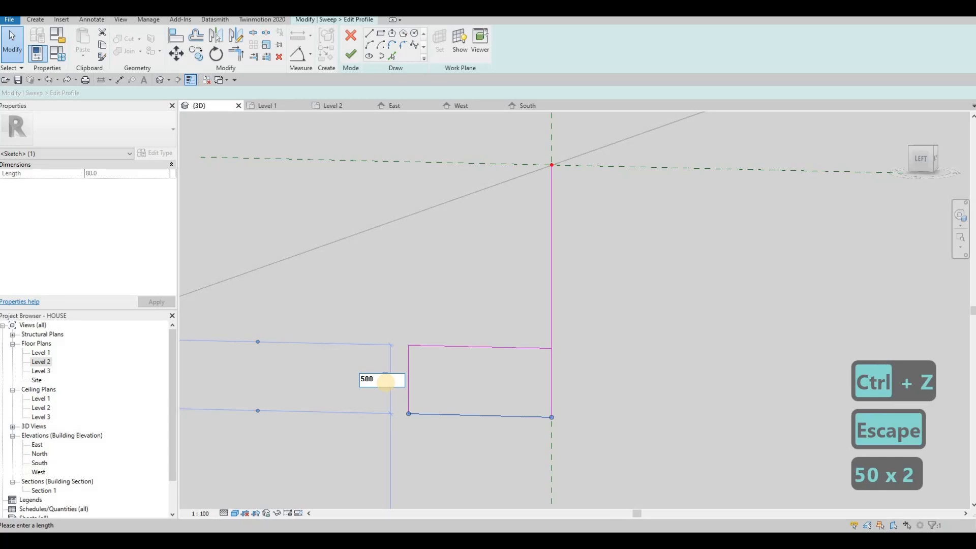
key("BackSpace")
key("Return")
key("Escape")
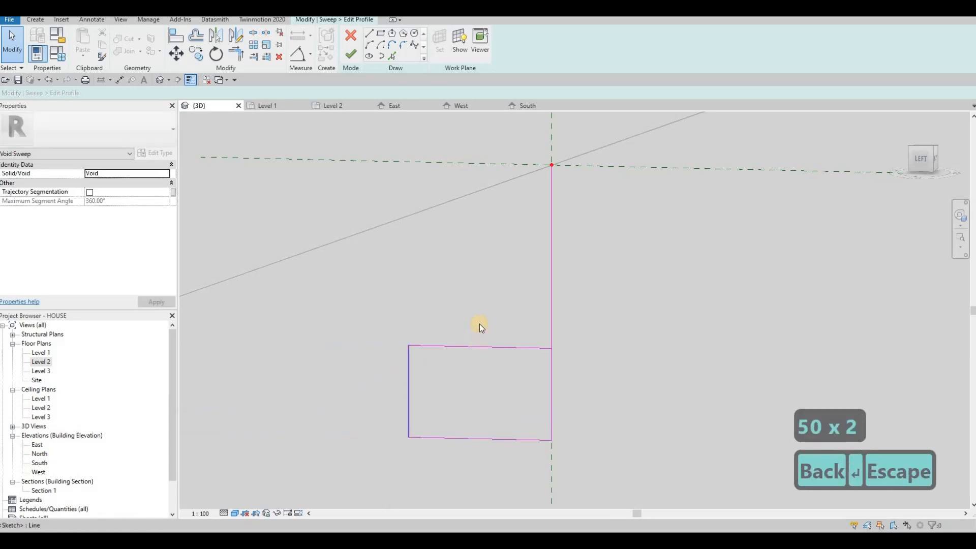
Step: Set the rectangle's width to 100 mm by shifting the edge away from the guide line
left_click(475, 319)
type("100")
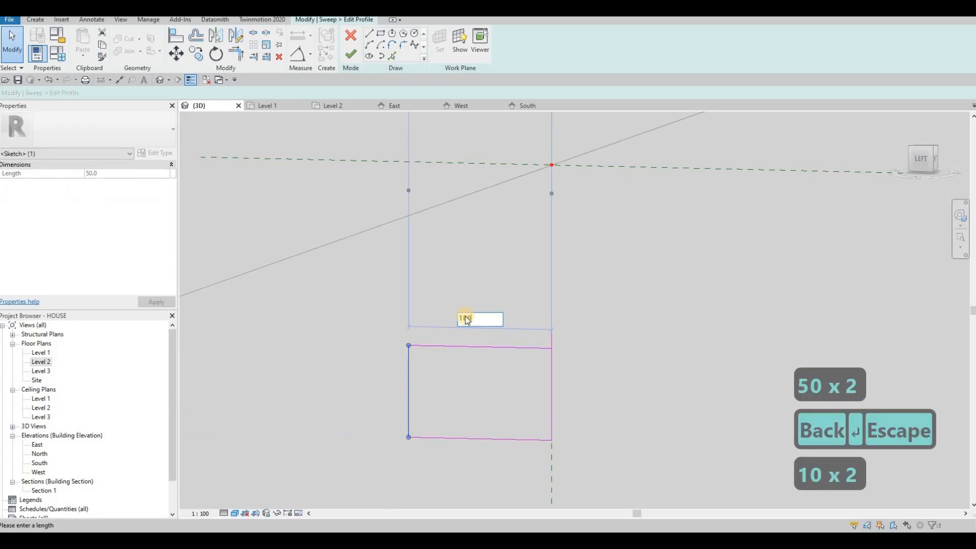
key("Return")
key("Escape")
key("Escape")
Step: Delete the vertical guide line above the profile rectangle
left_click(536, 287)
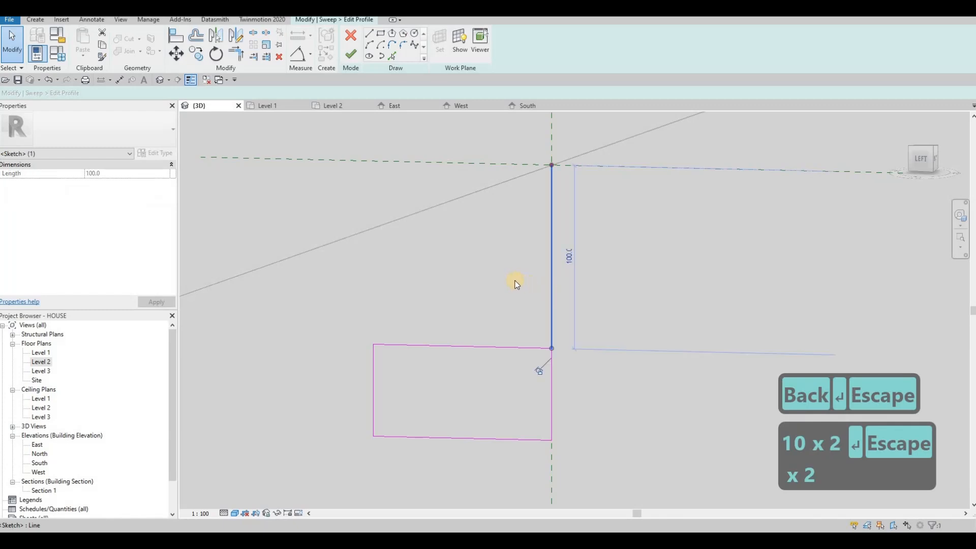
key("Delete")
key("End")
scroll(492, 274, "down", 4)
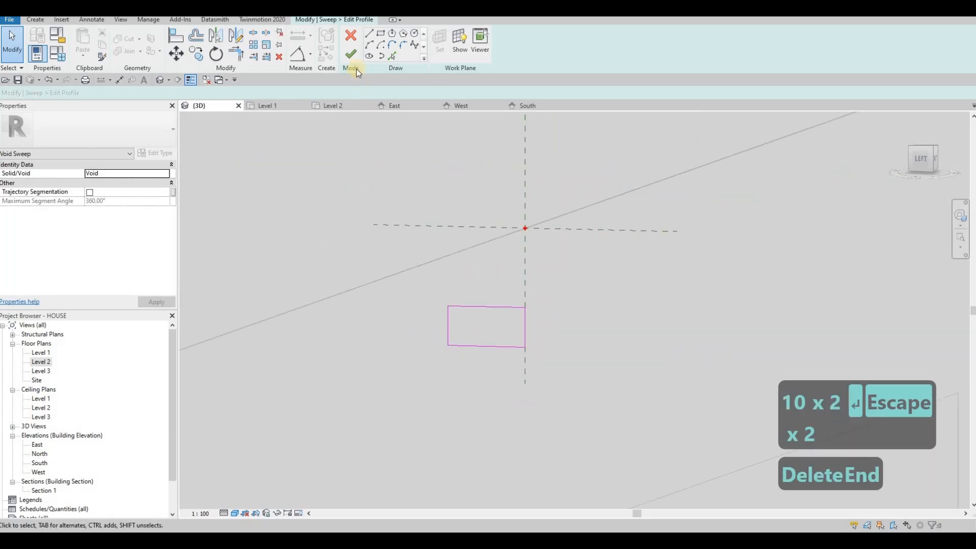
Step: Finish the profile sketch and complete the void sweep
key("Escape")
left_click(351, 53)
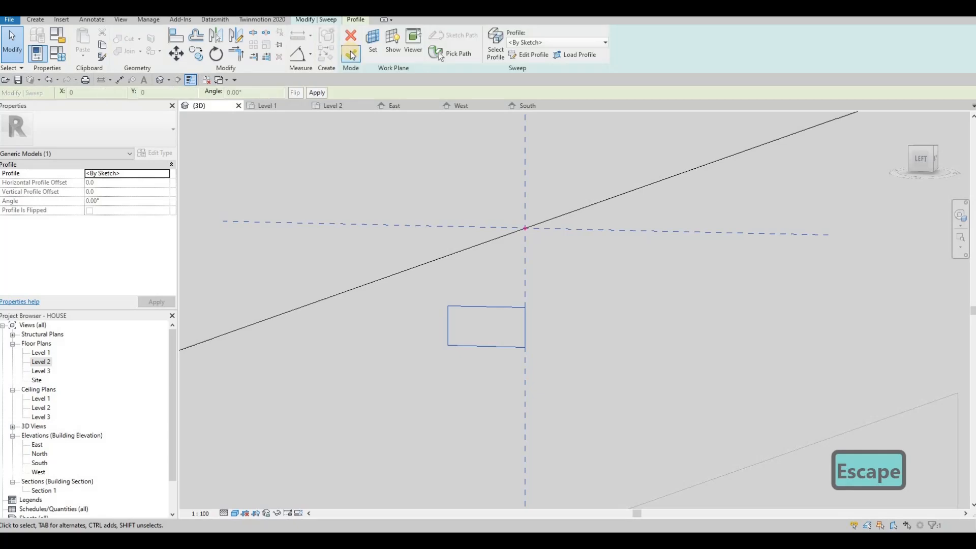
left_click(350, 54)
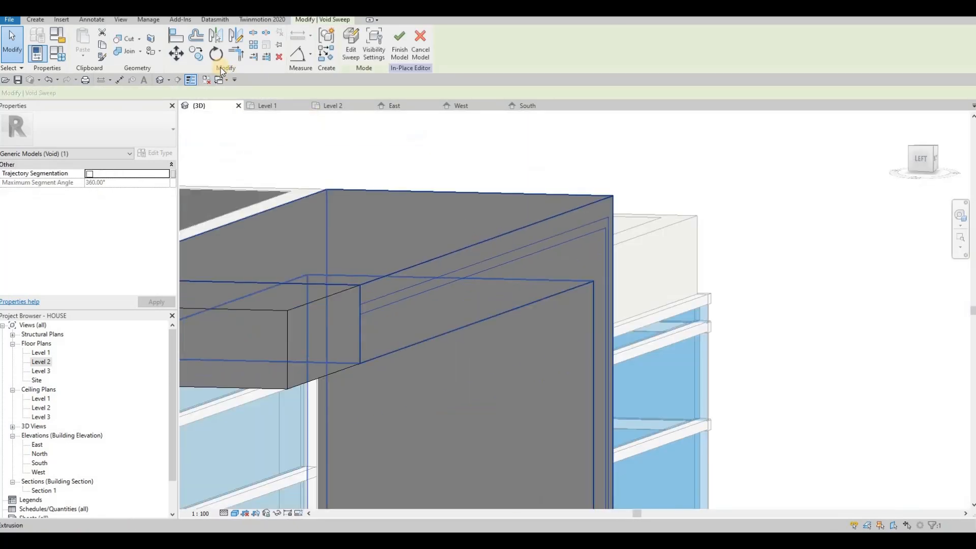
left_click(125, 41)
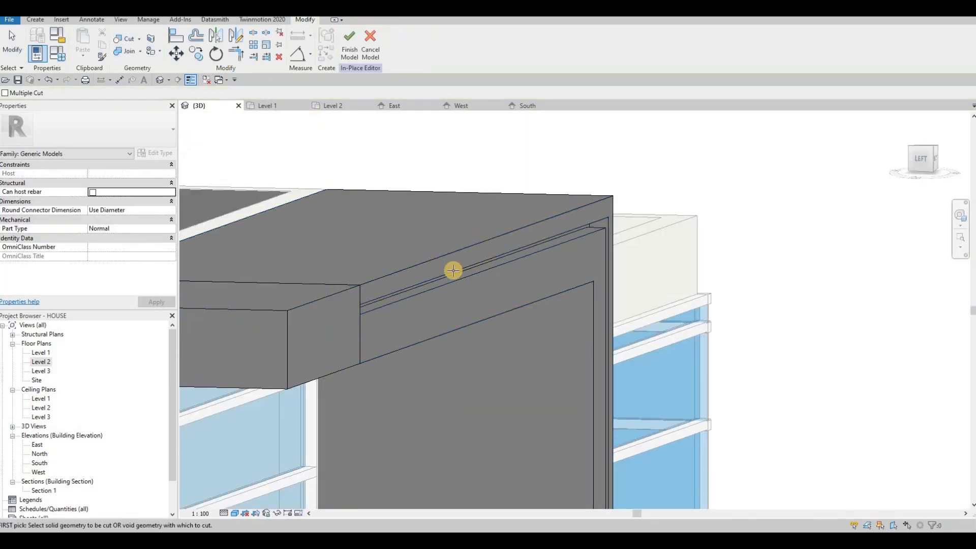
middle_click_drag(453, 268, 482, 323, "shift")
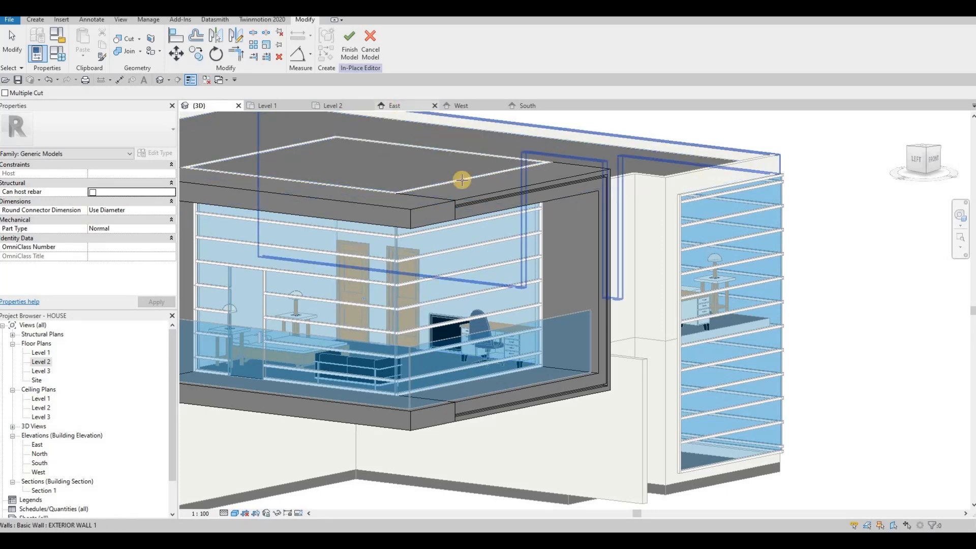
key("Tab")
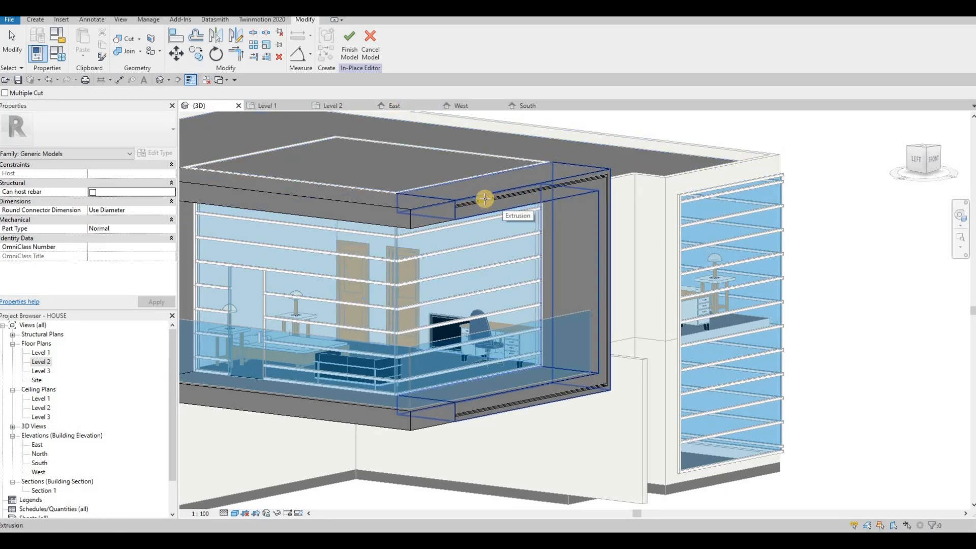
scroll(424, 220, "up", 2)
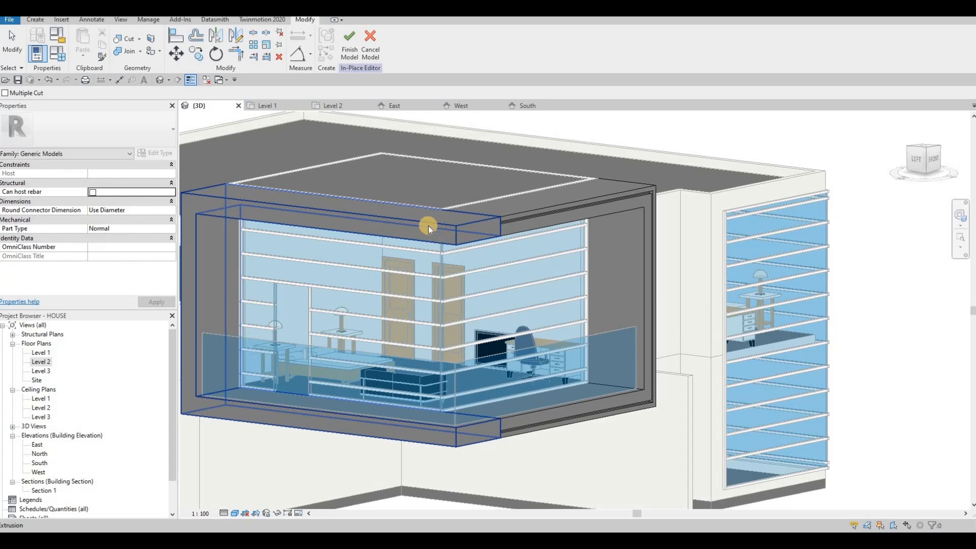
key("Escape")
key("Escape")
Step: Finish the in-place model and reopen the balcony frame for in-place editing
left_click(379, 191)
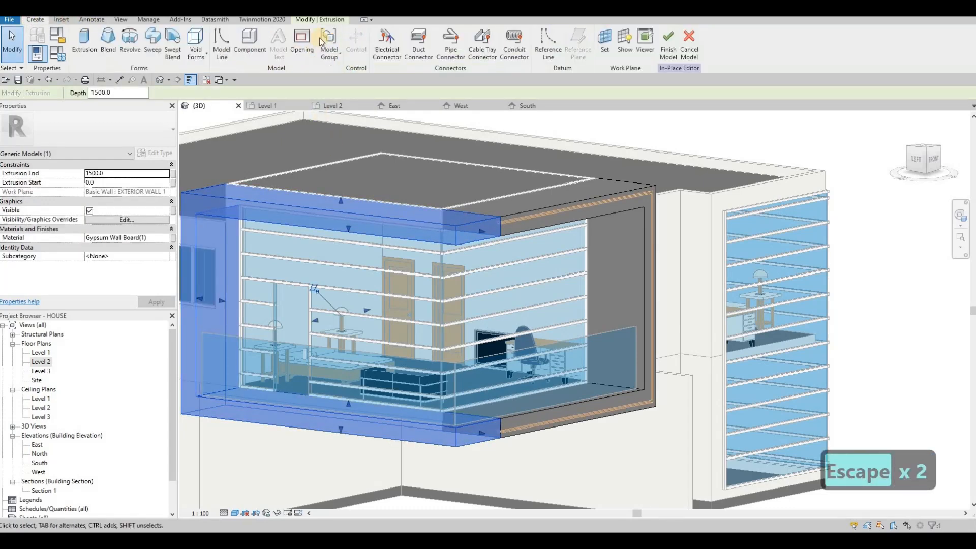
left_click(524, 52)
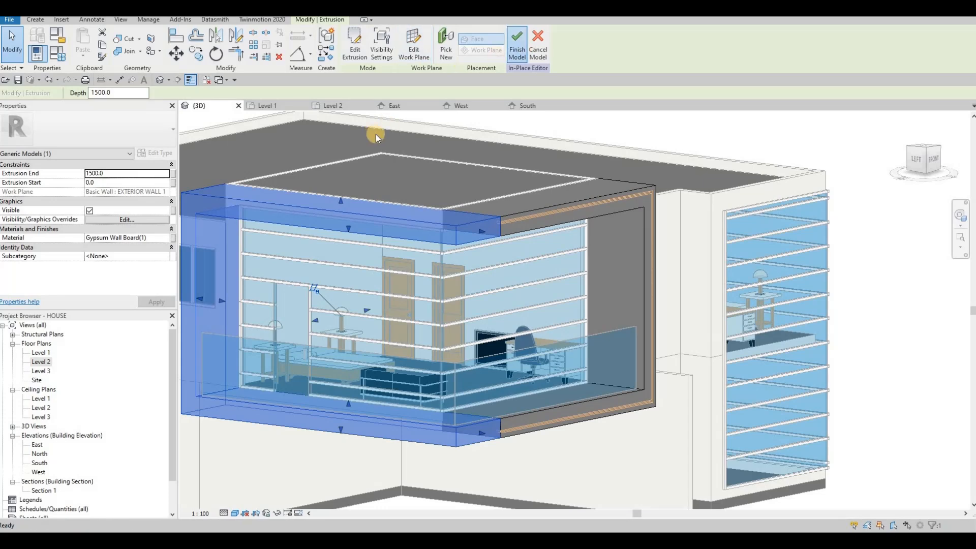
key("Escape")
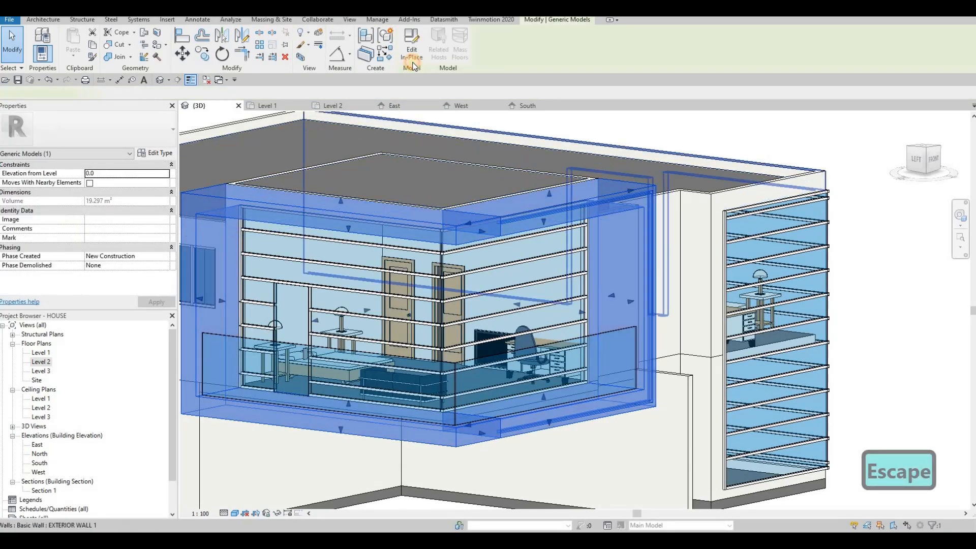
left_click(409, 44)
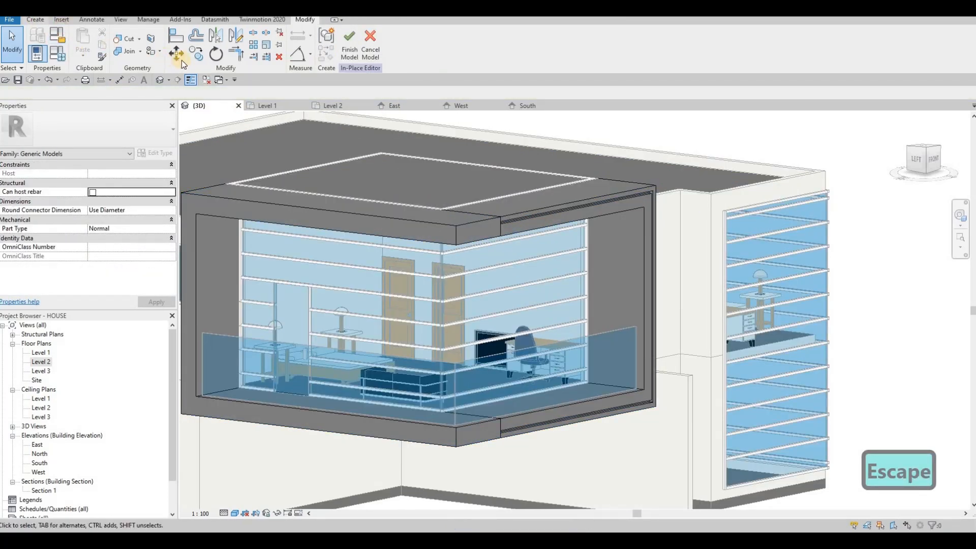
Step: Start a void sweep on the balcony frame and pick the upper outer edges at its projecting corner as the path
left_click(196, 46)
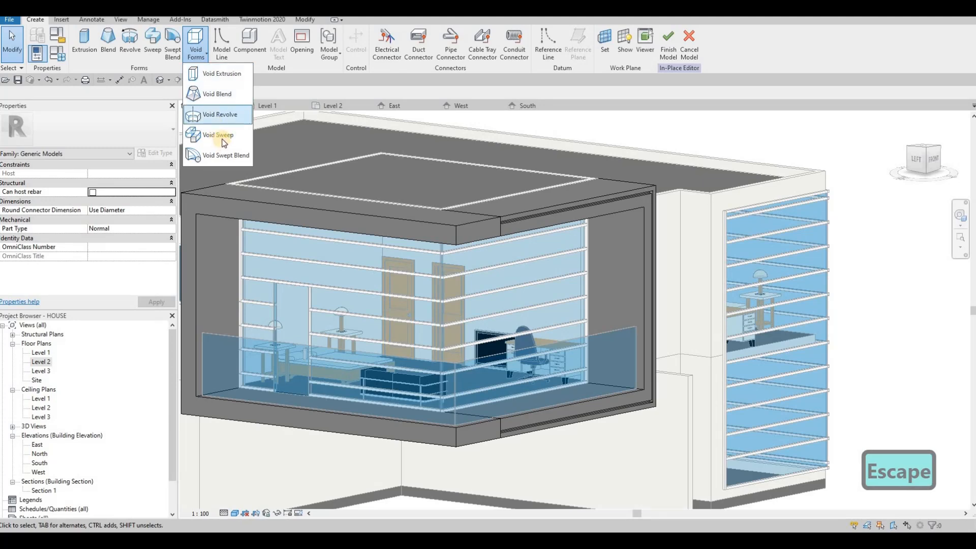
left_click(251, 154)
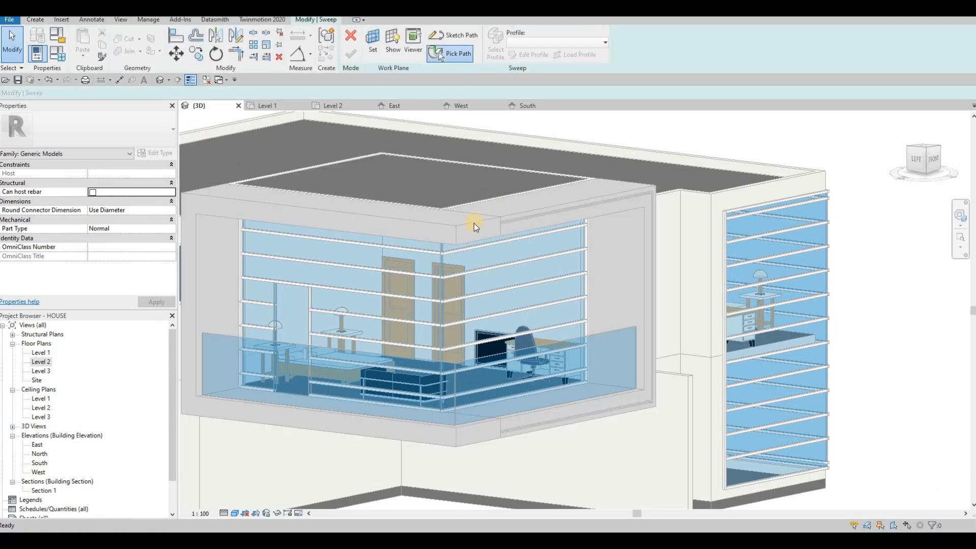
left_click(474, 224)
scroll(489, 231, "up", 3)
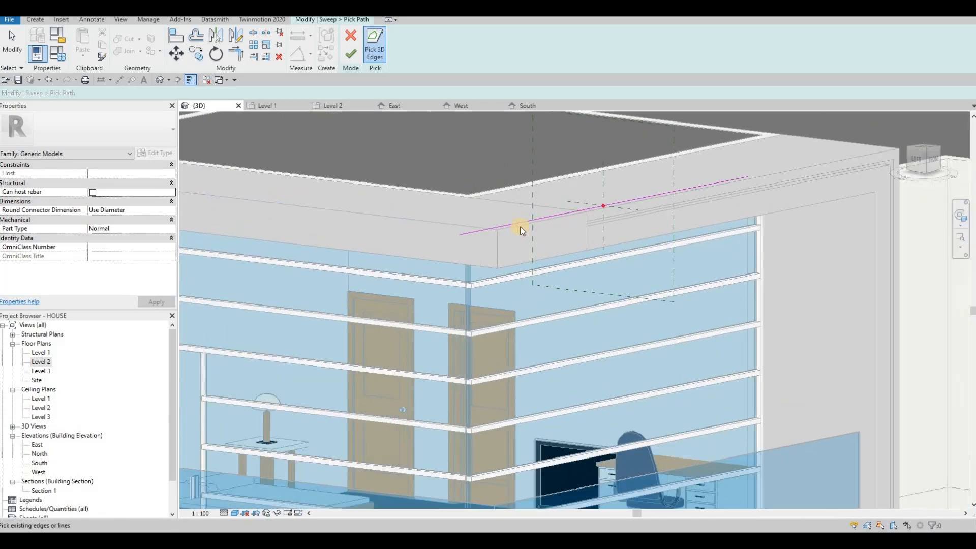
left_click(452, 222)
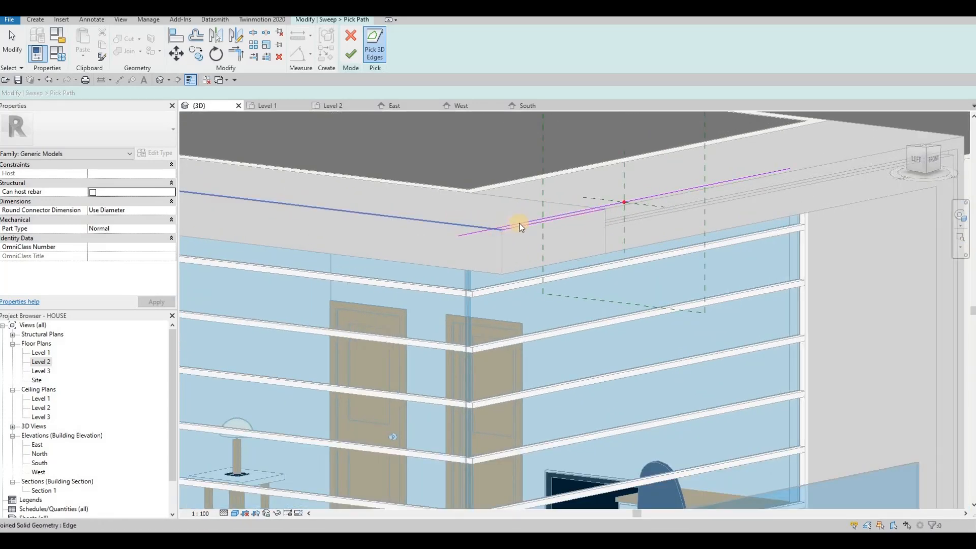
Step: Delete the stray 4835 mm path line running behind the frame's projecting corner
key("Escape")
key("Escape")
left_click(514, 224)
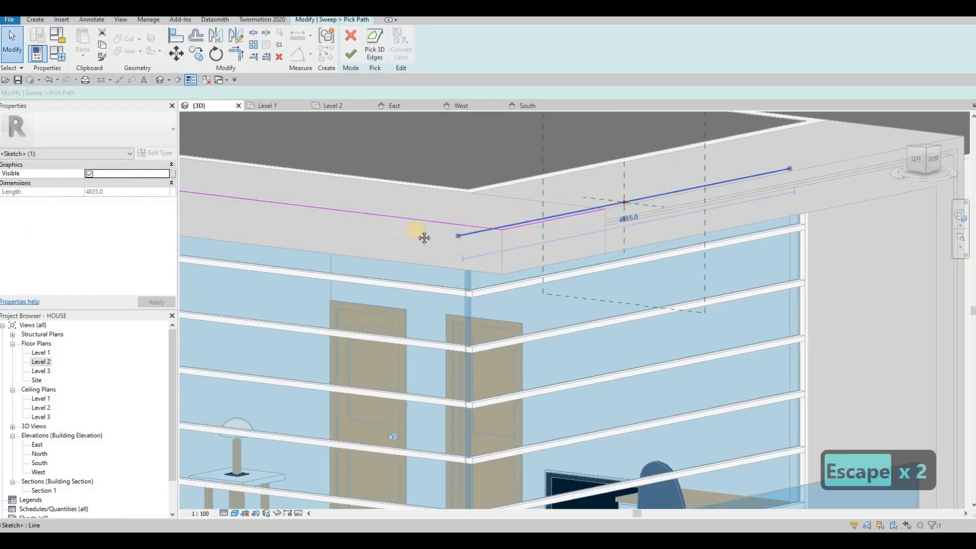
key("Delete")
Step: Pick the frame's outer vertical edge and its lower outer edges, including the short return, and finish the sweep path
scroll(423, 238, "down", 2)
middle_click_drag(424, 238, 562, 211)
left_click(380, 52)
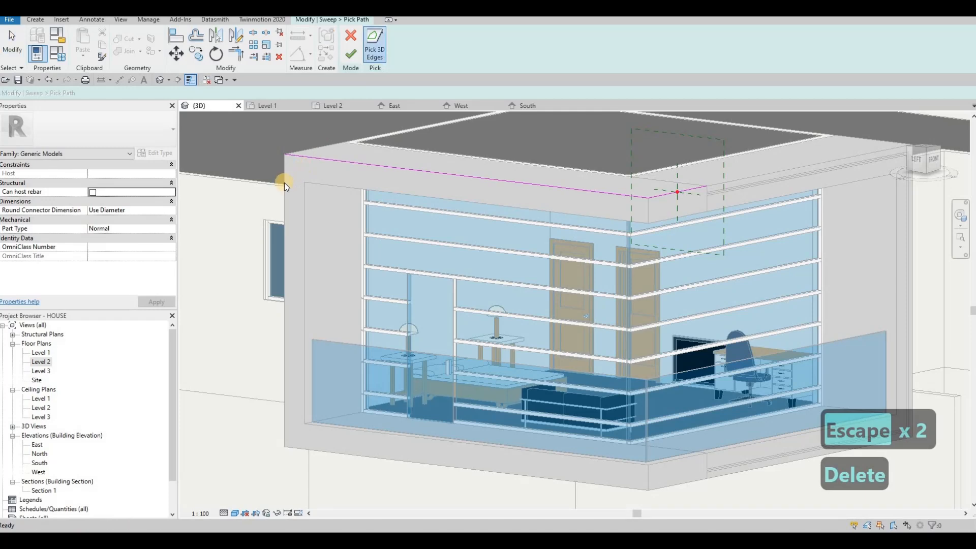
left_click(351, 410)
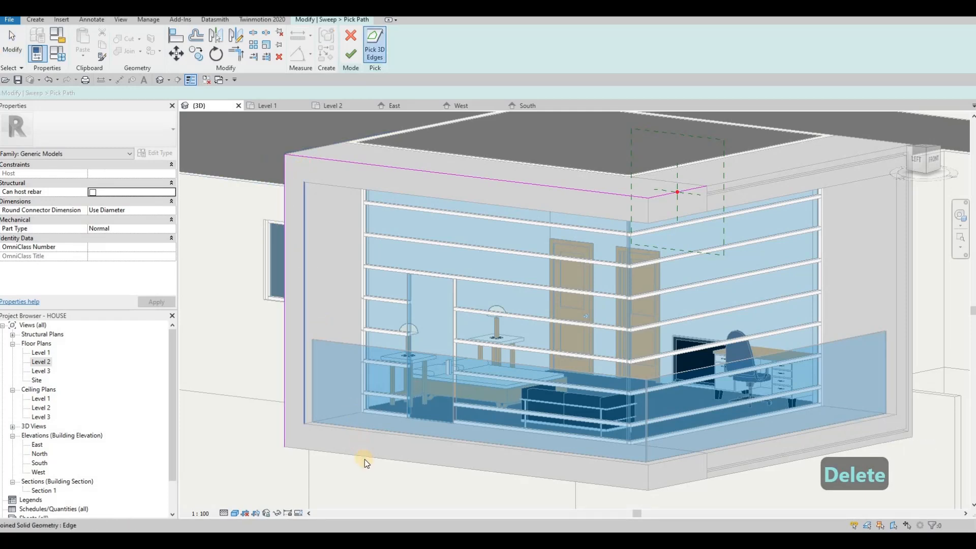
left_click(365, 458)
left_click(677, 486)
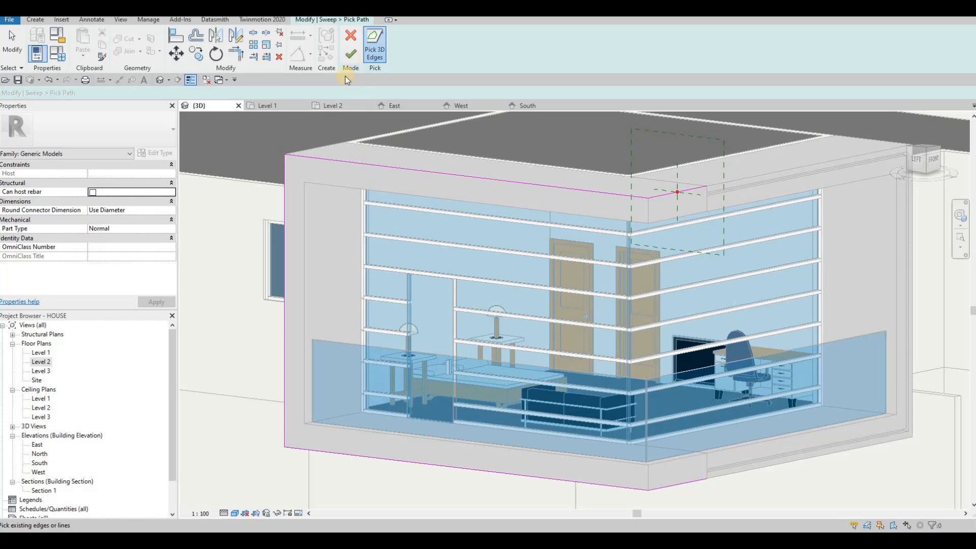
Step: Edit the sweep profile and sketch a 100 mm vertical guide line down from the path point
left_click(328, 21)
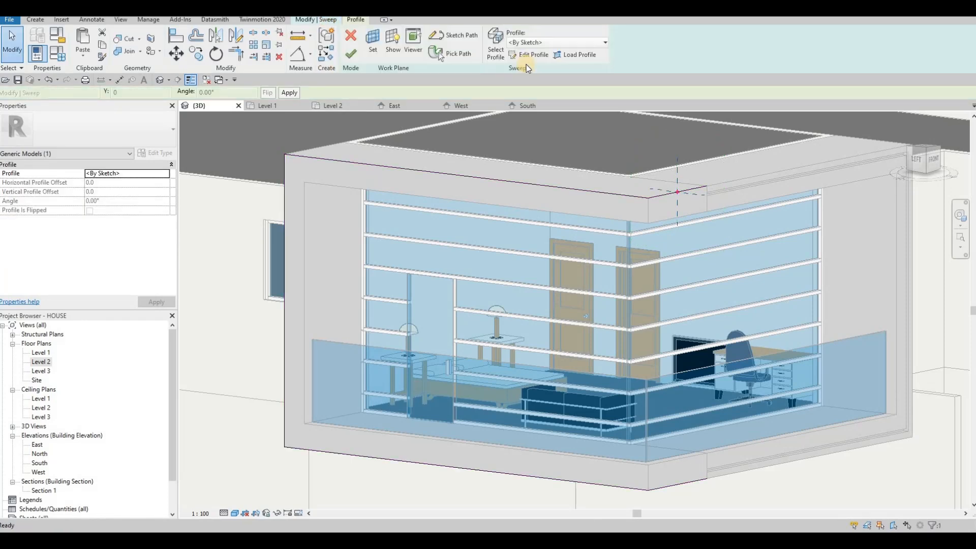
left_click(529, 54)
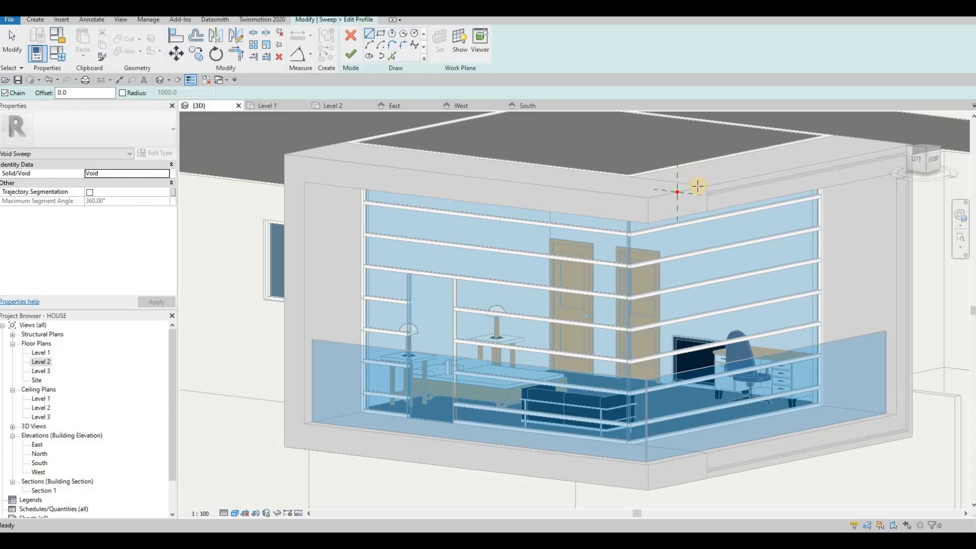
scroll(660, 207, "up", 5)
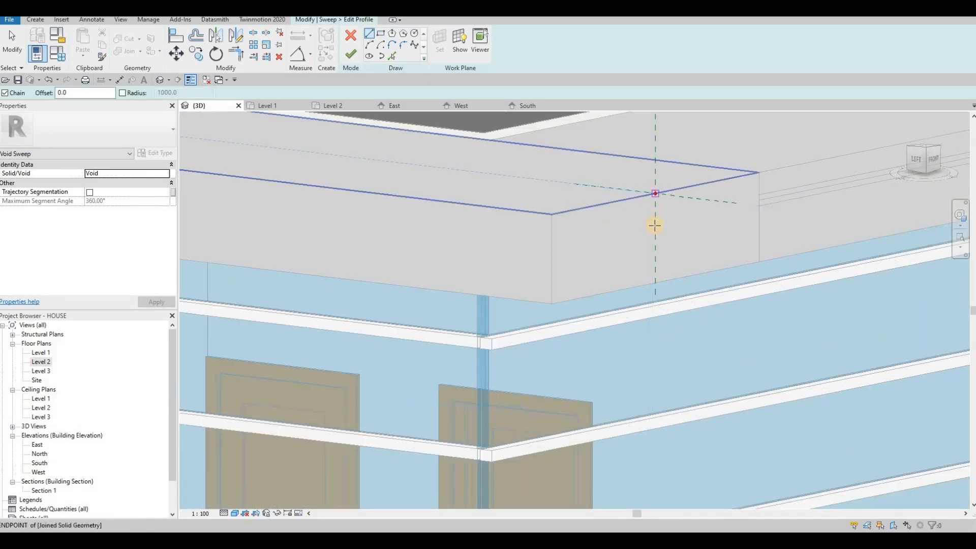
left_click(654, 225)
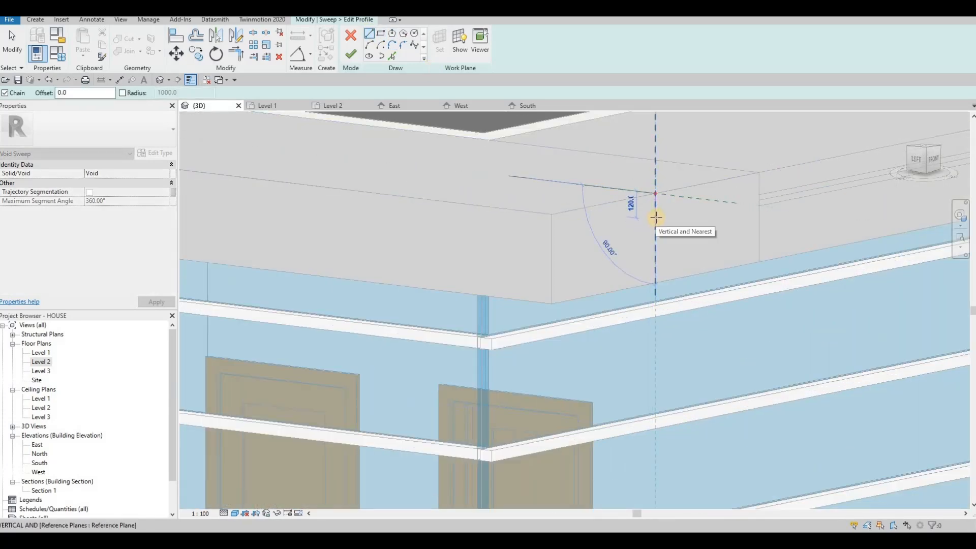
Step: Sketch a rectangle about 130 by 35 mm from the lower end of the guide line into the frame
left_click(438, 66)
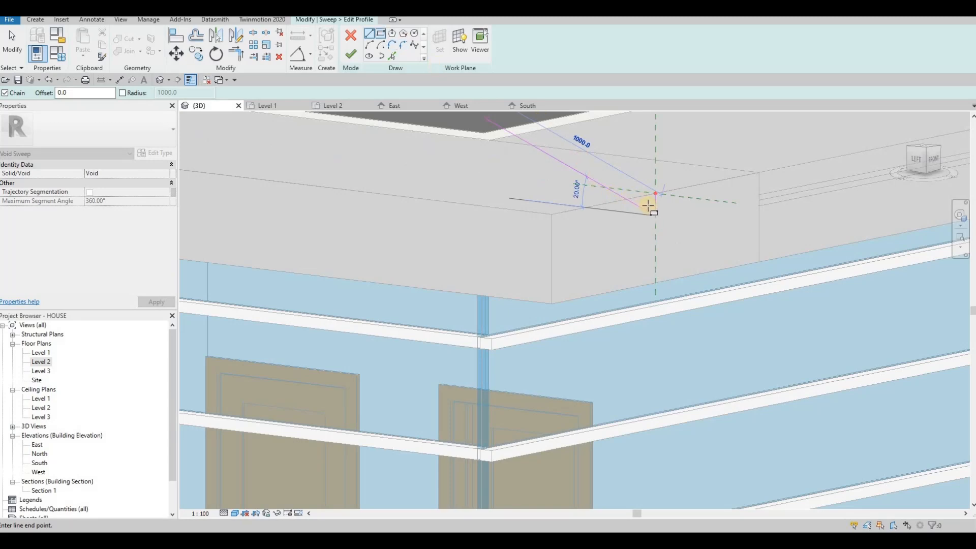
key("Escape")
scroll(682, 227, "up", 2)
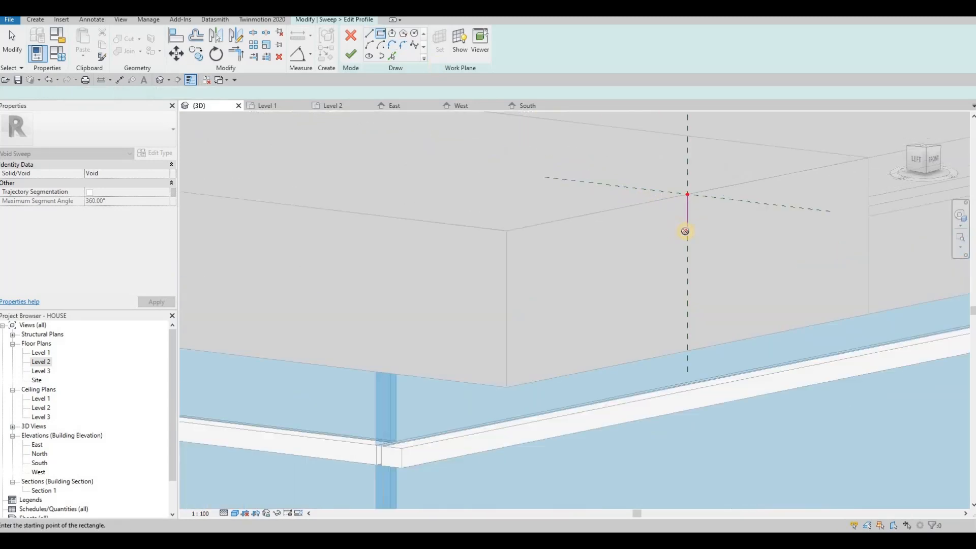
left_click(647, 245)
left_click(686, 234)
scroll(681, 233, "up", 1)
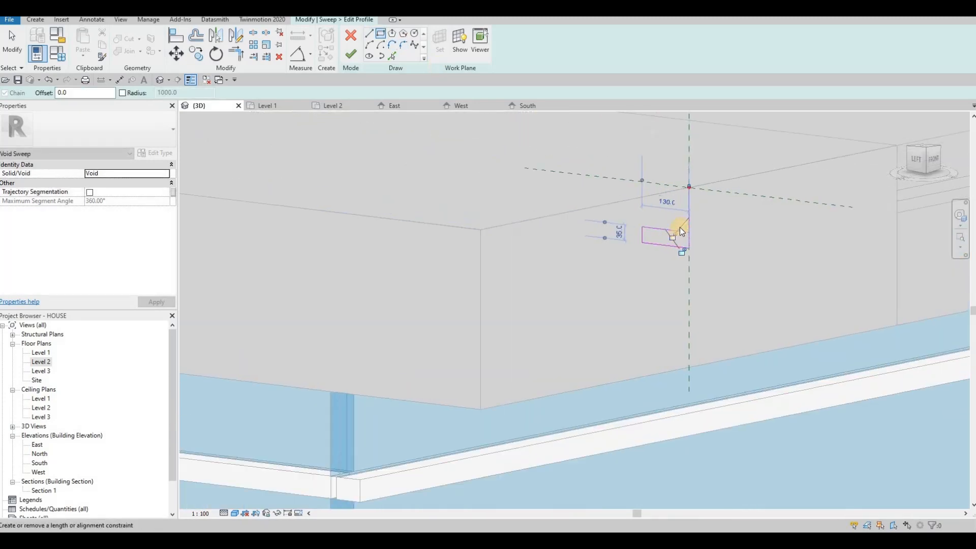
scroll(679, 227, "up", 2)
key("Escape")
key("Escape")
left_click(596, 232)
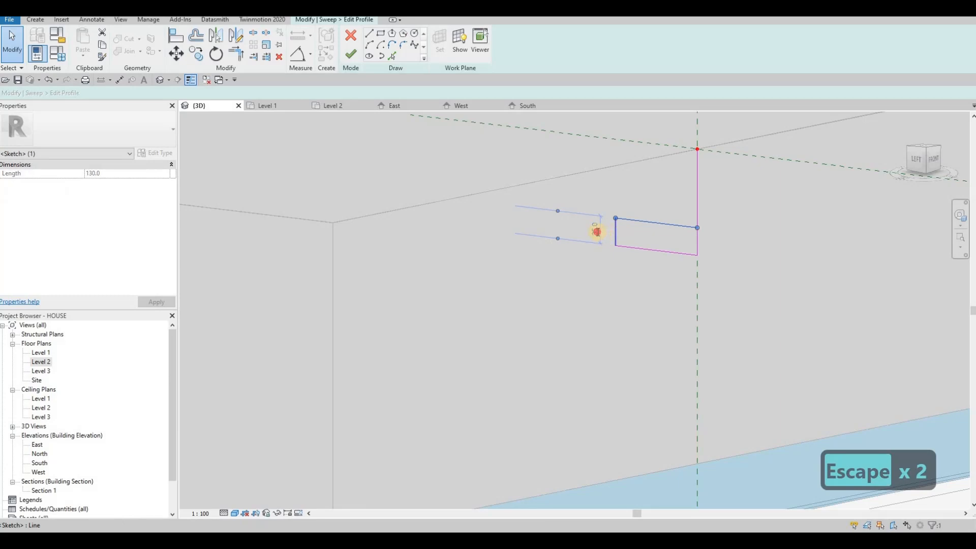
left_click(596, 232)
type("1")
key("Escape")
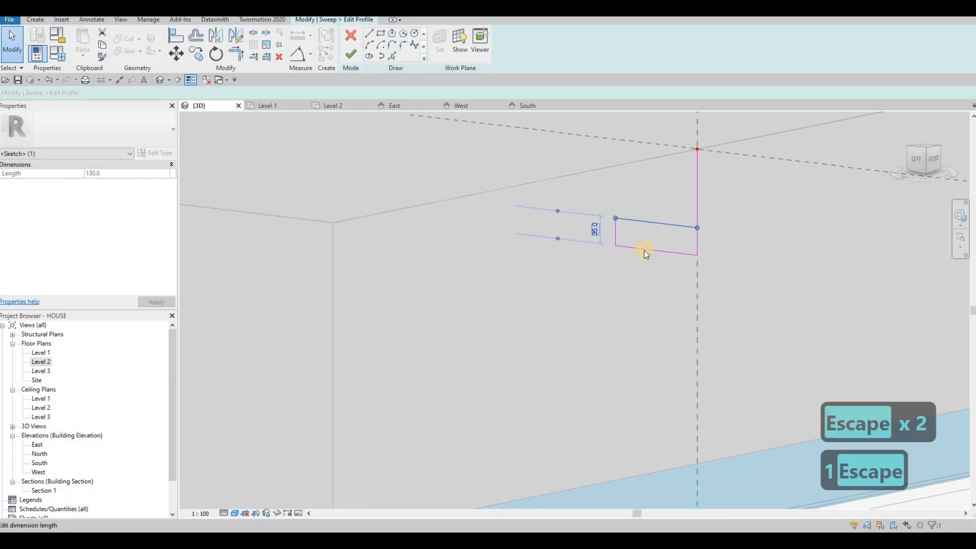
key("Escape")
Step: Set the profile rectangle's height to 50 mm by shifting its lower edge
left_click(627, 246)
left_click(594, 230)
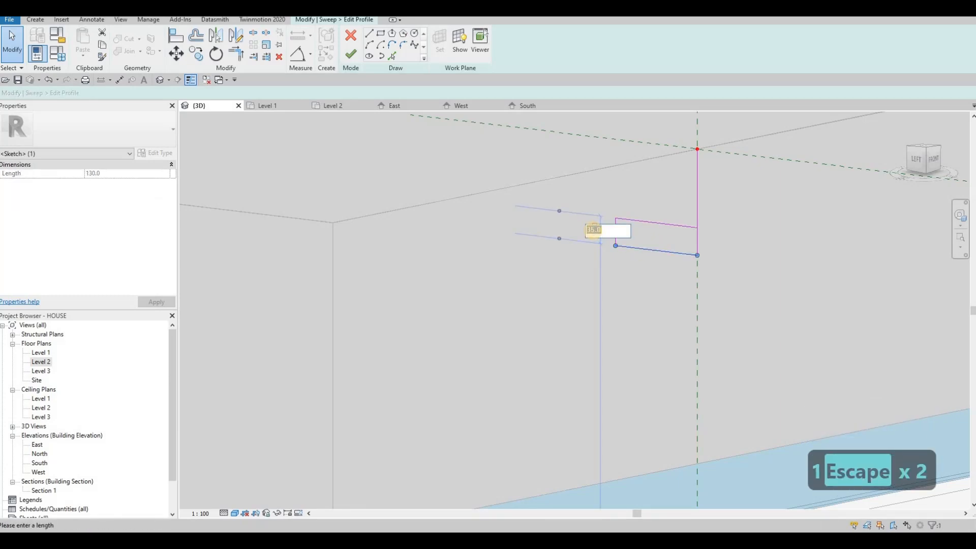
type("100")
key("Return")
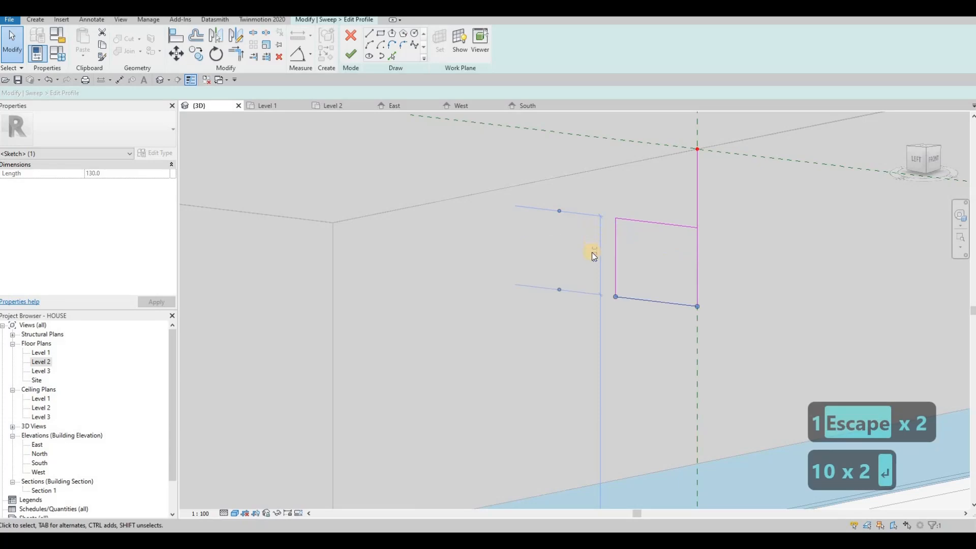
left_click(594, 253)
type("50")
key("Return")
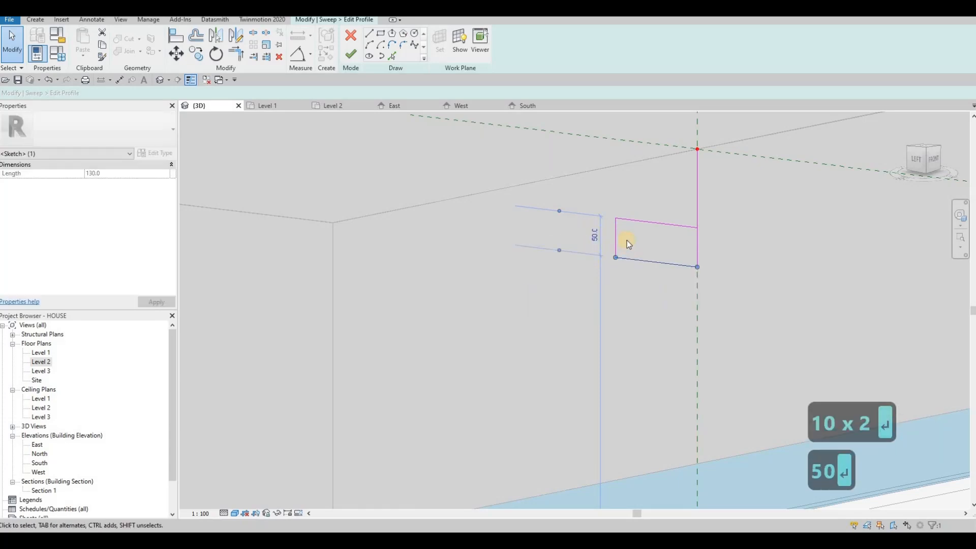
key("Escape")
key("Escape")
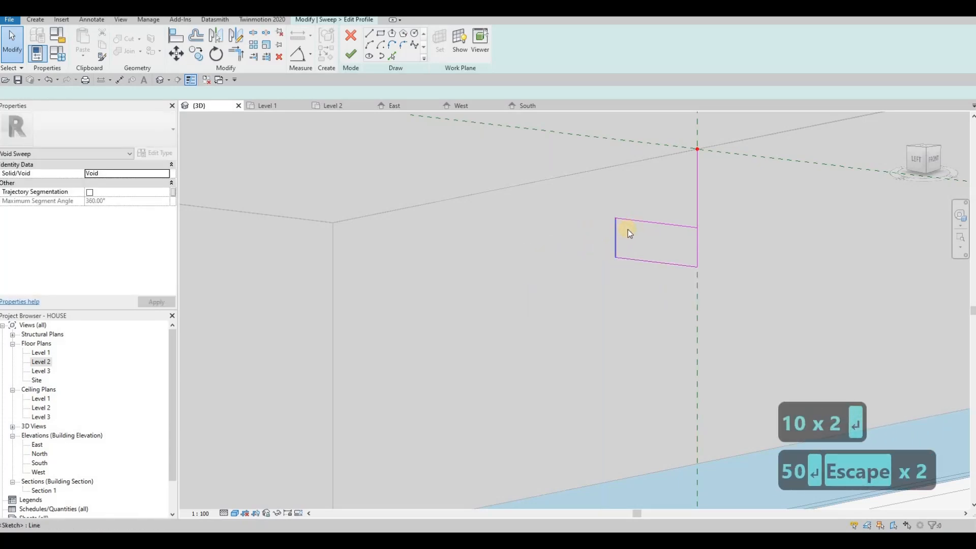
Step: Set the profile rectangle's width to 100 mm by shifting the vertical edge opposite the guide line
left_click(628, 227)
left_click(656, 201)
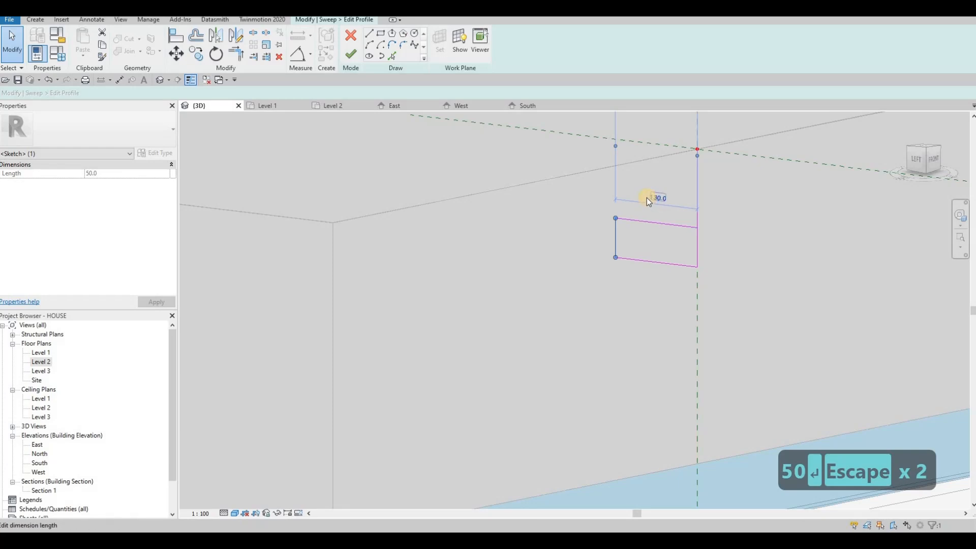
type("100")
key("Return")
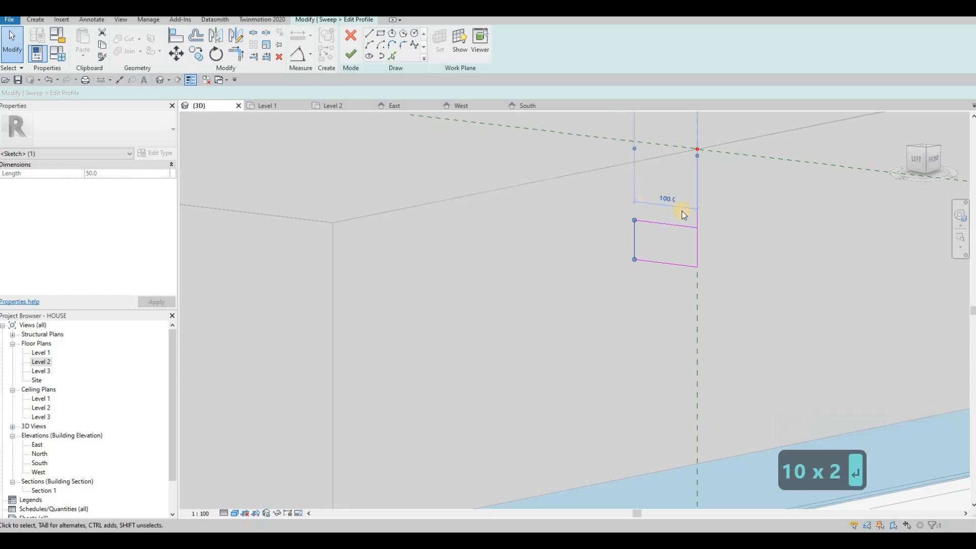
key("Escape")
key("Escape")
Step: Delete the guide line above the rectangle, then finish the profile sketch and the void sweep
left_click(699, 191)
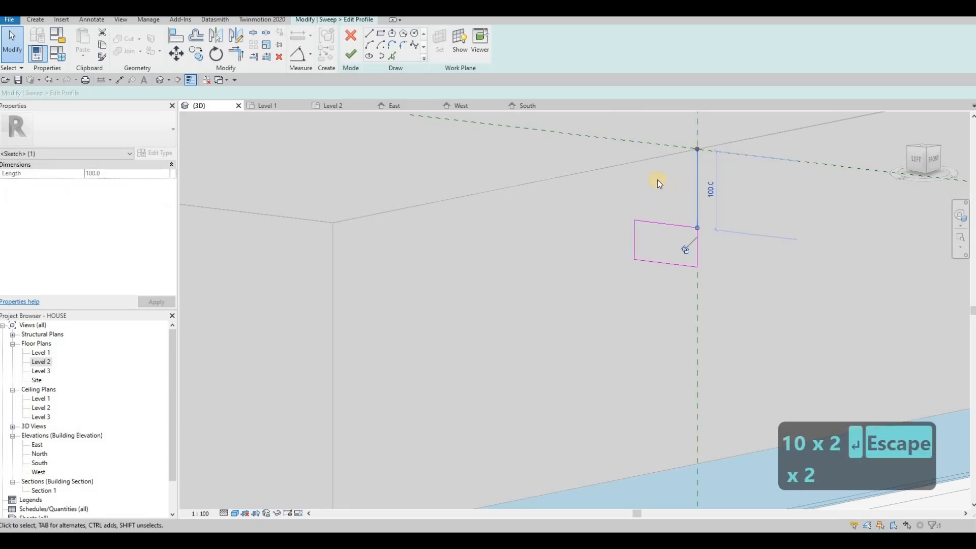
key("Delete")
left_click(357, 57)
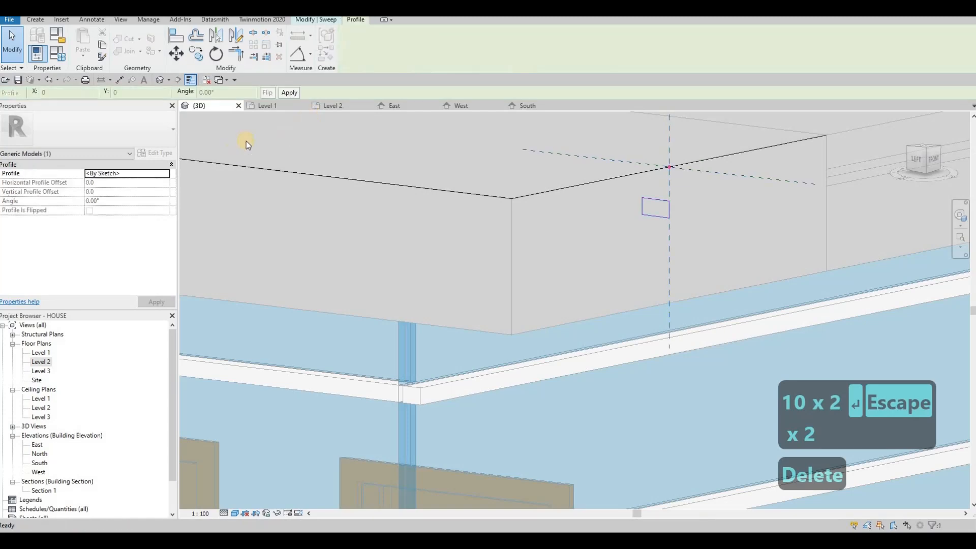
left_click(327, 21)
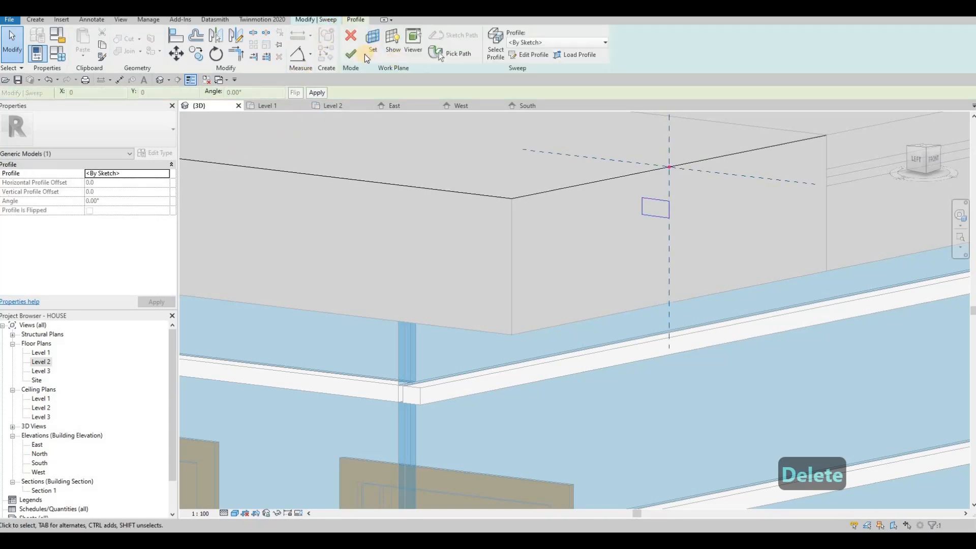
left_click(355, 54)
Step: Cut the frame extrusion with the void sweep and finish the in-place model
scroll(469, 184, "down", 2)
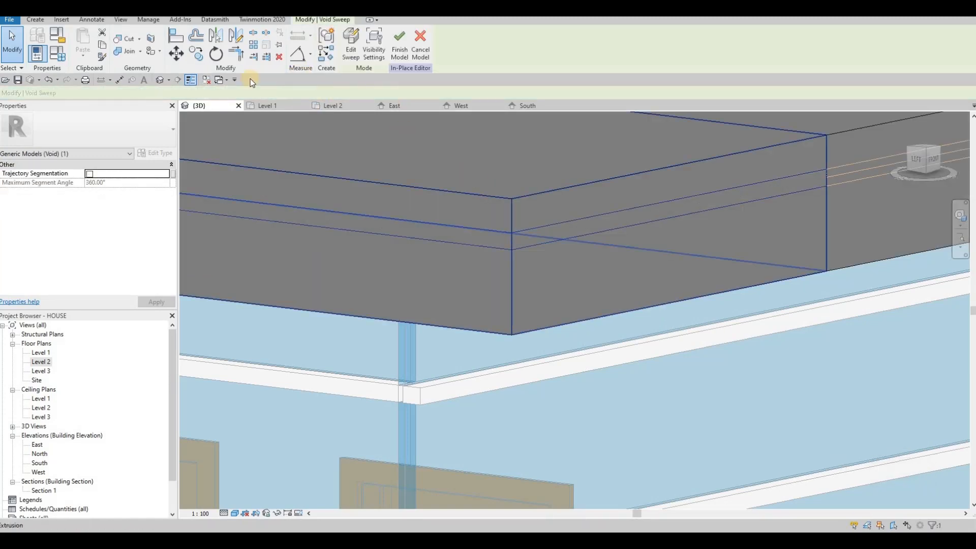
left_click(127, 40)
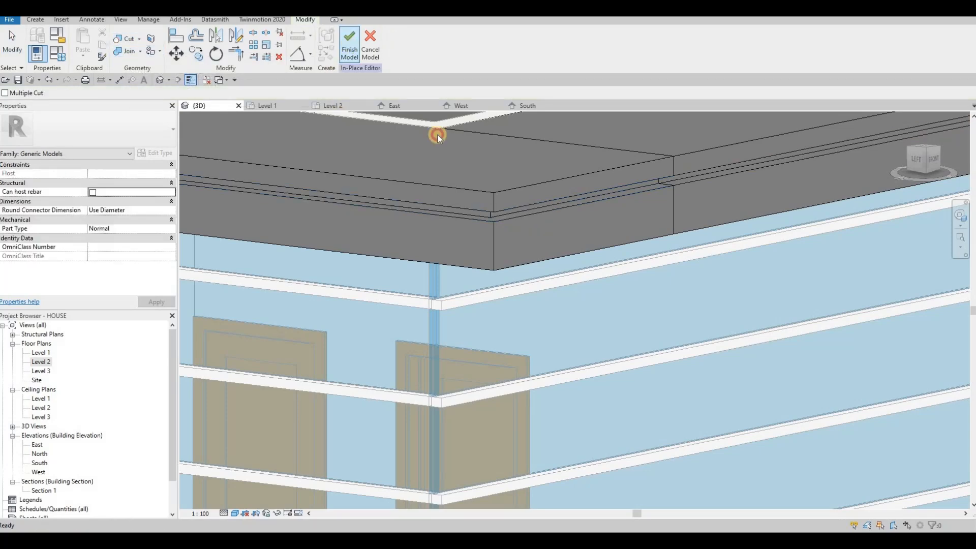
scroll(443, 268, "down", 5)
key("Escape")
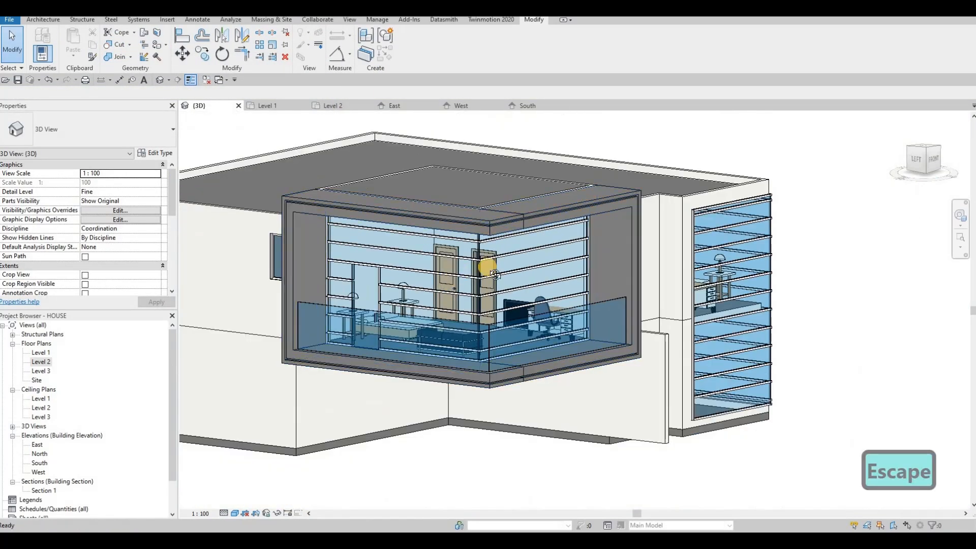
Step: Examine the grooves around the balcony frame from several sides, especially where its two parts meet at the upper corner
middle_click_drag(325, 219, 399, 277, "shift")
key("Escape")
key("Escape")
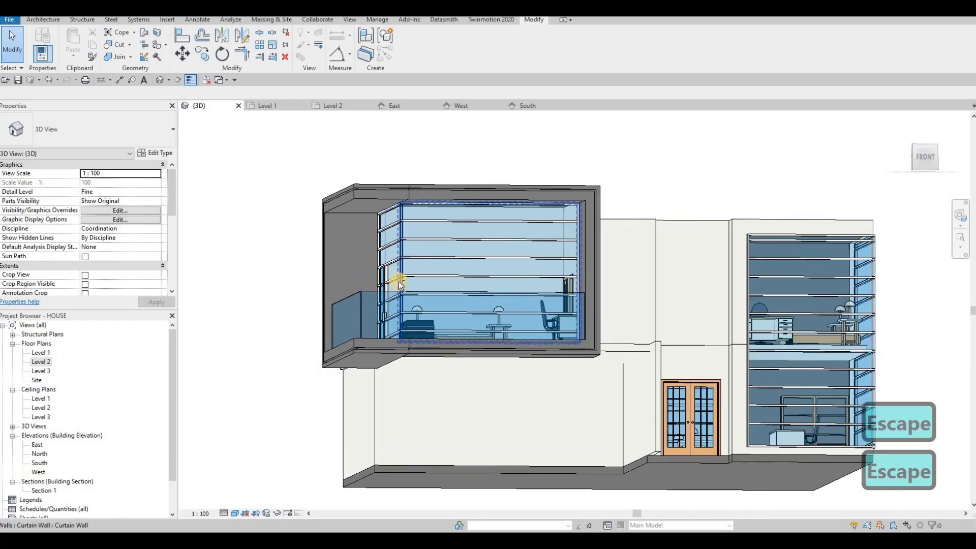
middle_click_drag(403, 320, 475, 398, "shift")
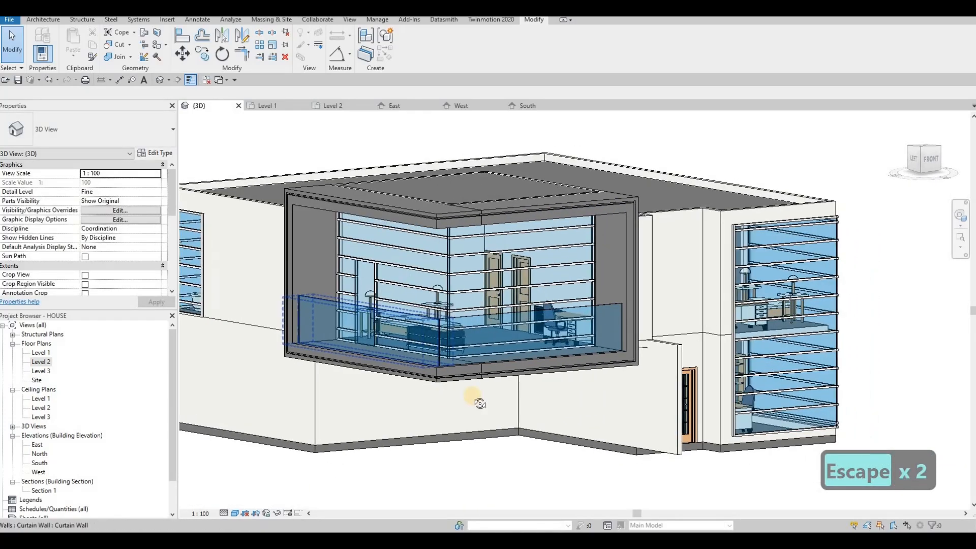
scroll(537, 178, "up", 4)
scroll(518, 198, "up", 6)
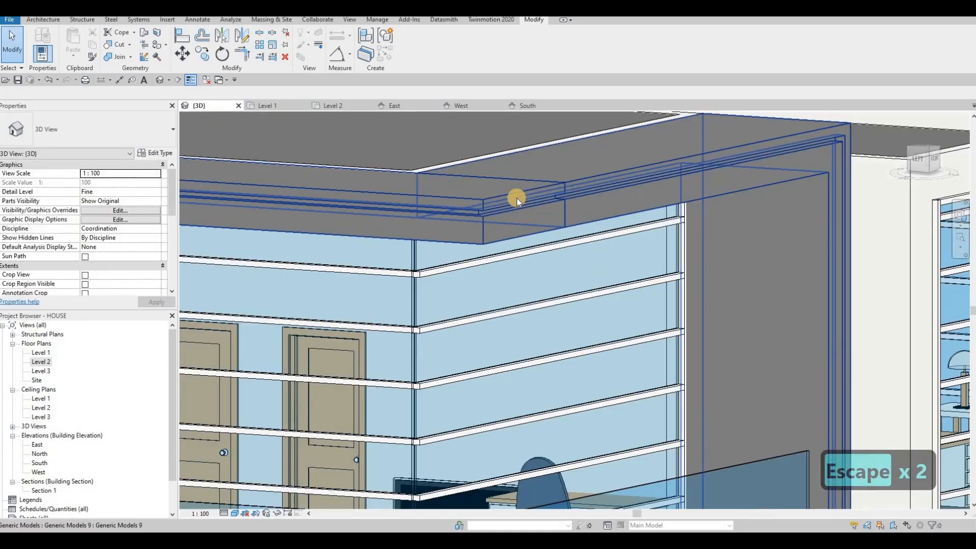
scroll(505, 198, "down", 5)
scroll(532, 245, "down", 7)
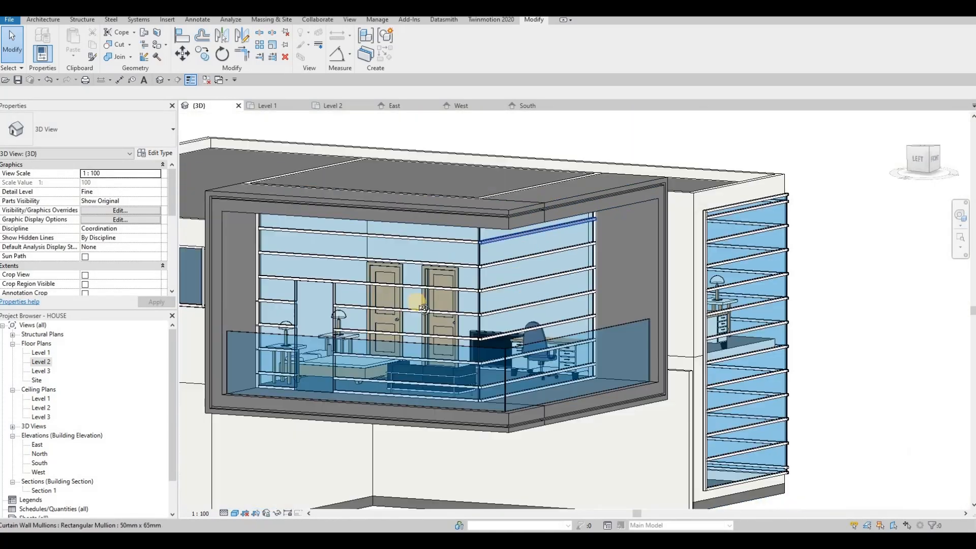
middle_click_drag(532, 245, 493, 234, "shift")
scroll(459, 284, "up", 3)
scroll(446, 254, "up", 4)
key("Escape")
key("Escape")
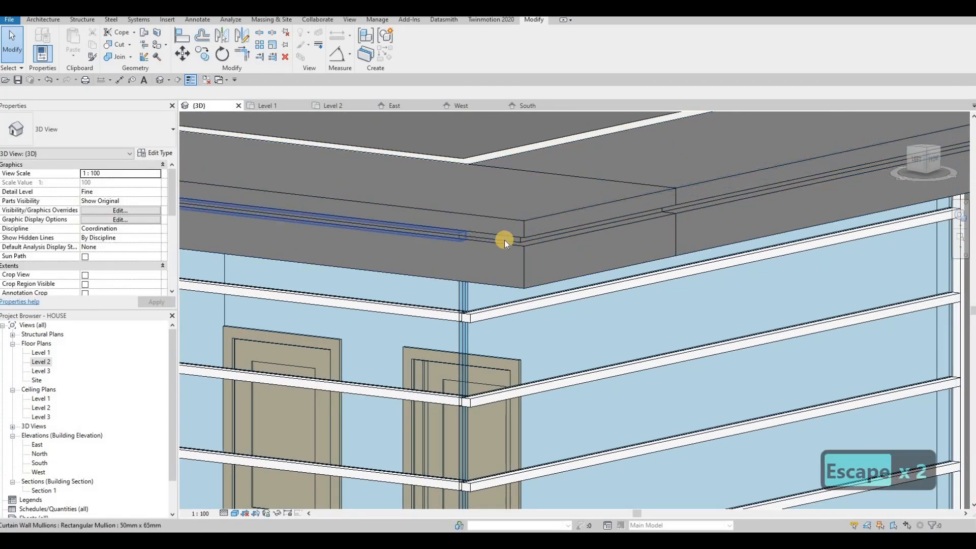
Step: Reopen the corner part of the balcony frame for in-place editing
left_click(447, 146)
left_click(411, 44)
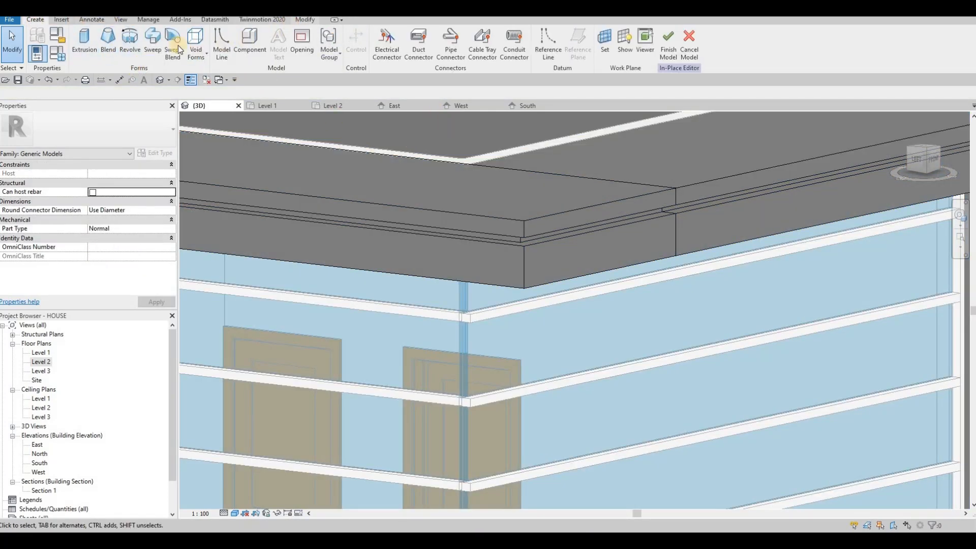
left_click(150, 51)
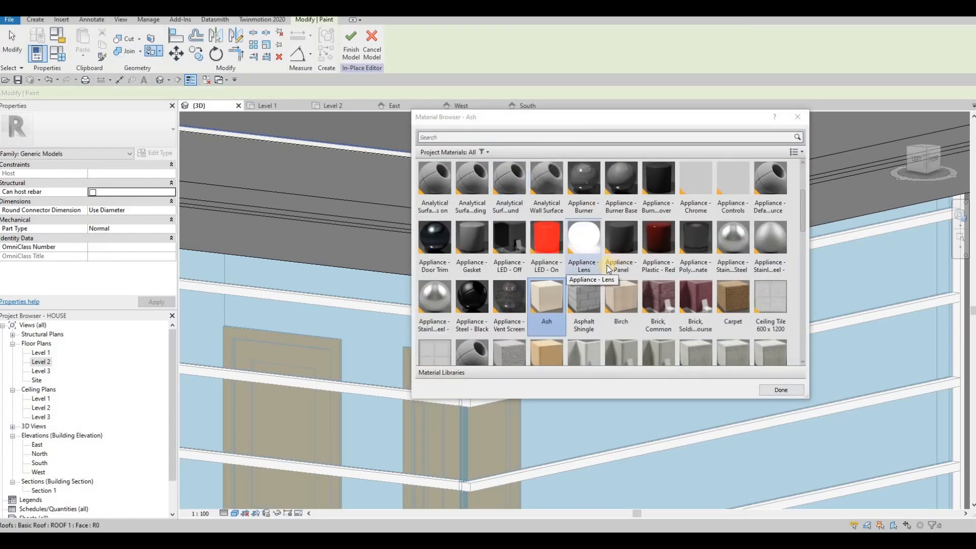
scroll(605, 270, "down", 10)
left_click(442, 138)
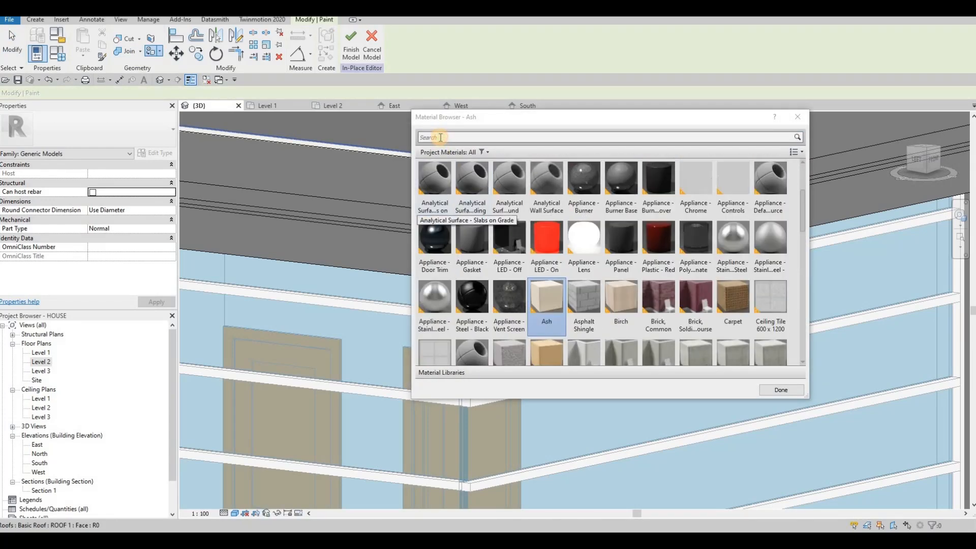
type("lu")
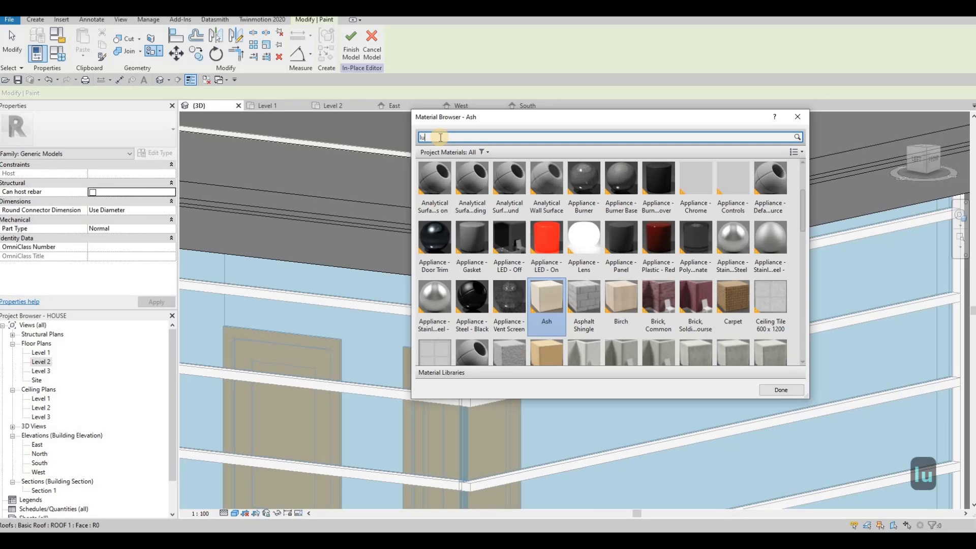
type("mina")
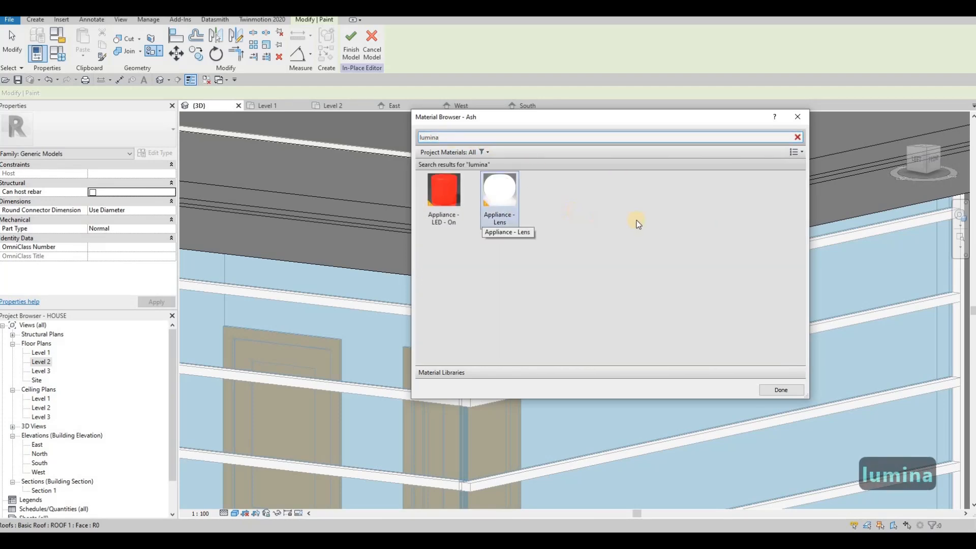
key("Escape")
key("Escape")
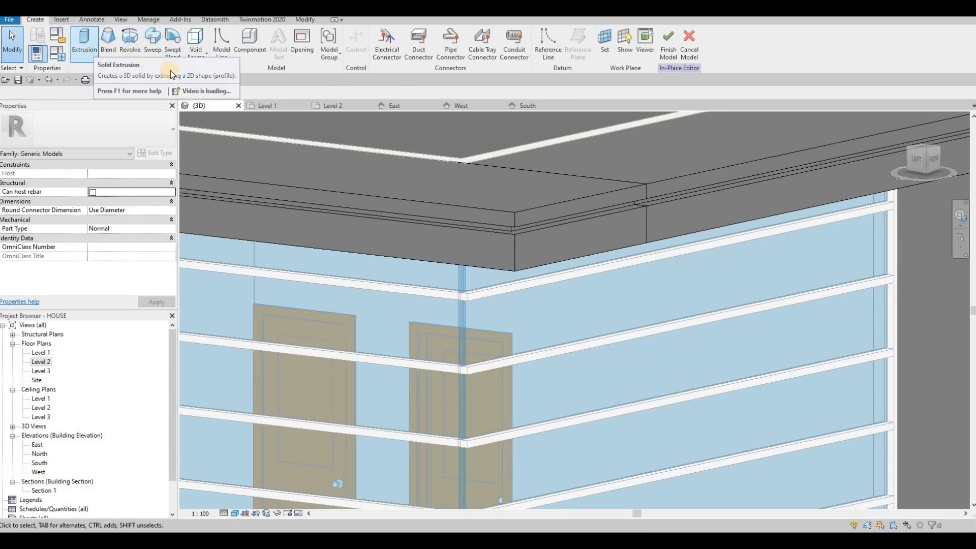
Step: Start a solid sweep and pick the upper groove edges around the balcony frame's corner as its path
left_click(153, 43)
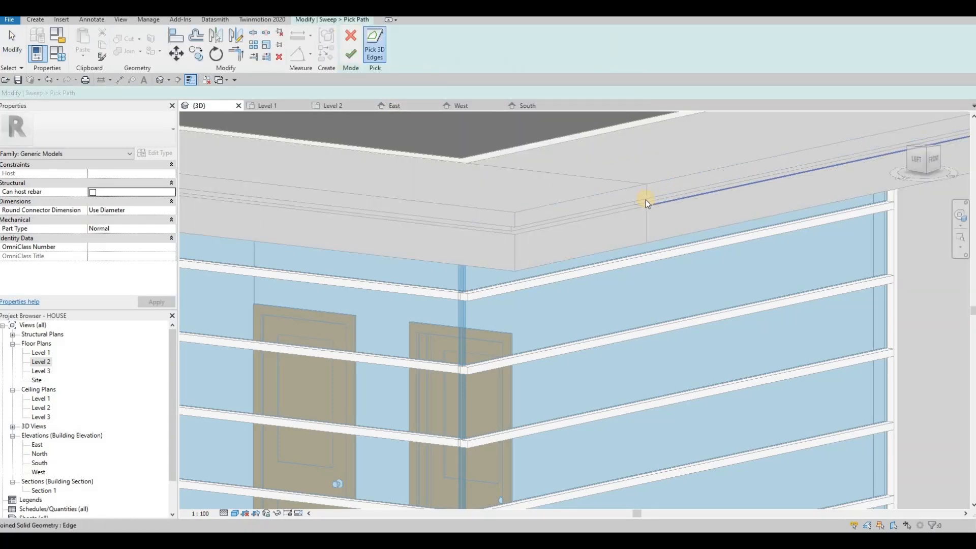
scroll(645, 200, "up", 3)
middle_click_drag(644, 200, 662, 148, "shift")
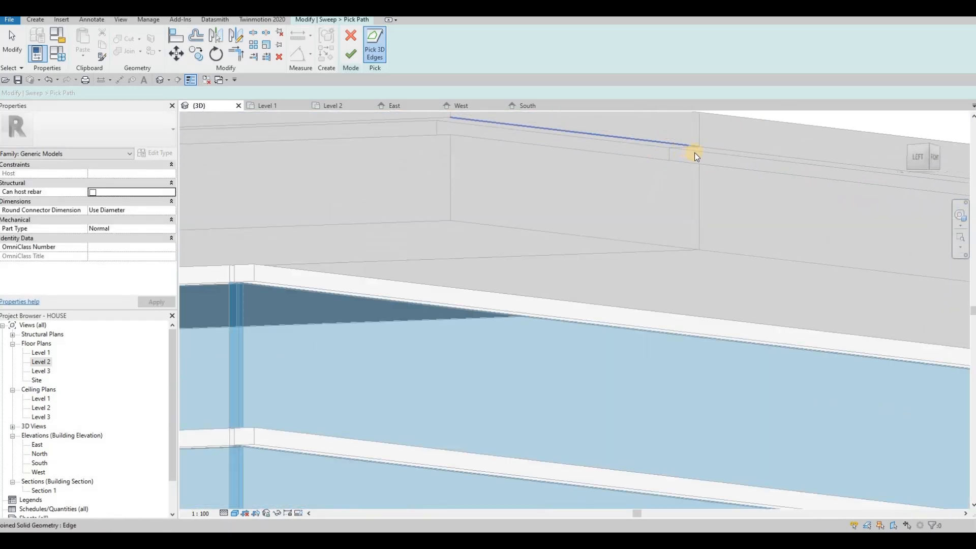
left_click(655, 149)
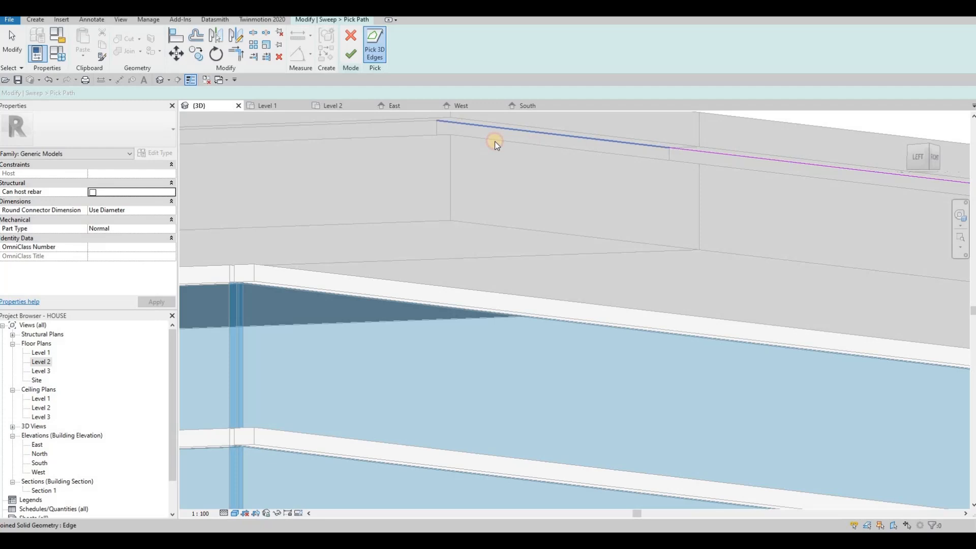
left_click(422, 123)
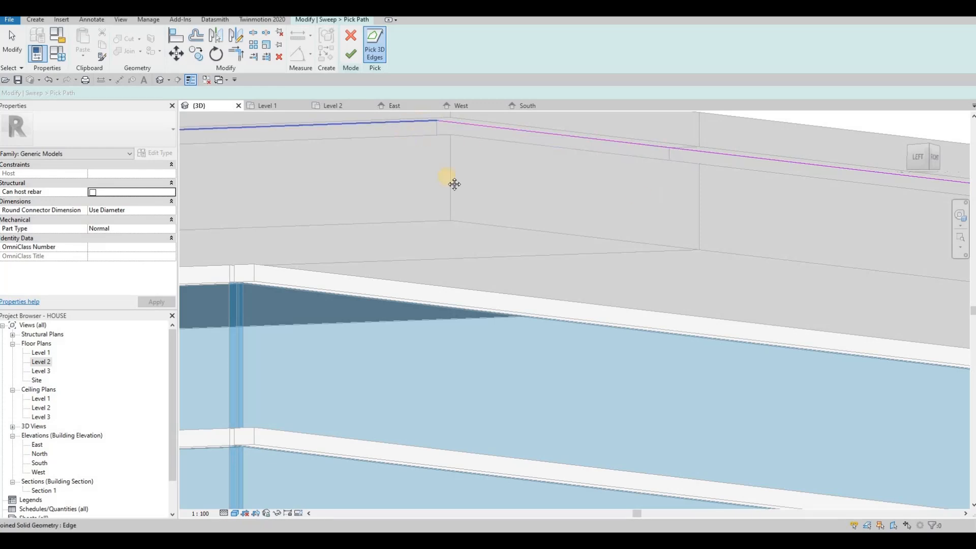
Step: Extend the sweep path down the vertical groove edge and along the lower groove edges to the frame's bottom corner
middle_click_drag(454, 184, 503, 208, "shift")
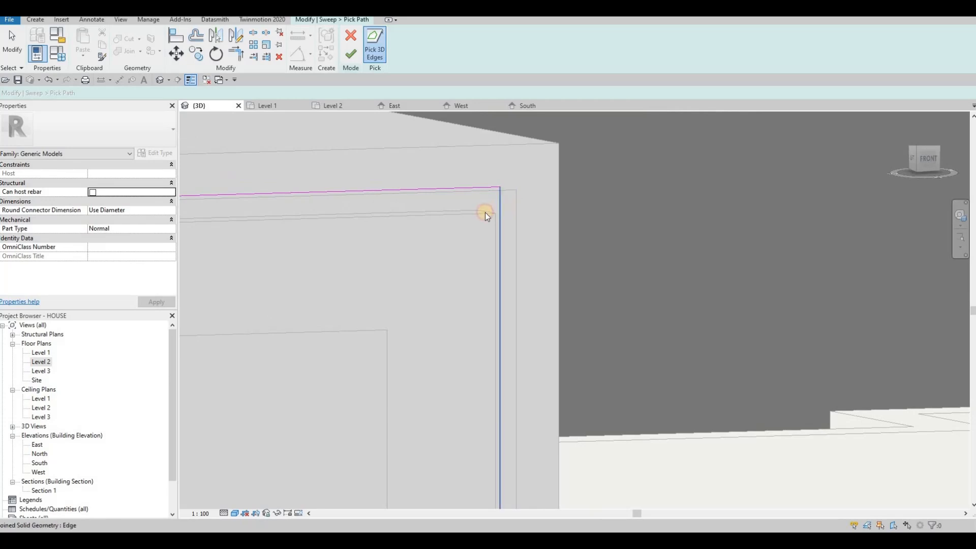
left_click(499, 208)
scroll(480, 191, "down", 5)
middle_click_drag(477, 262, 564, 85)
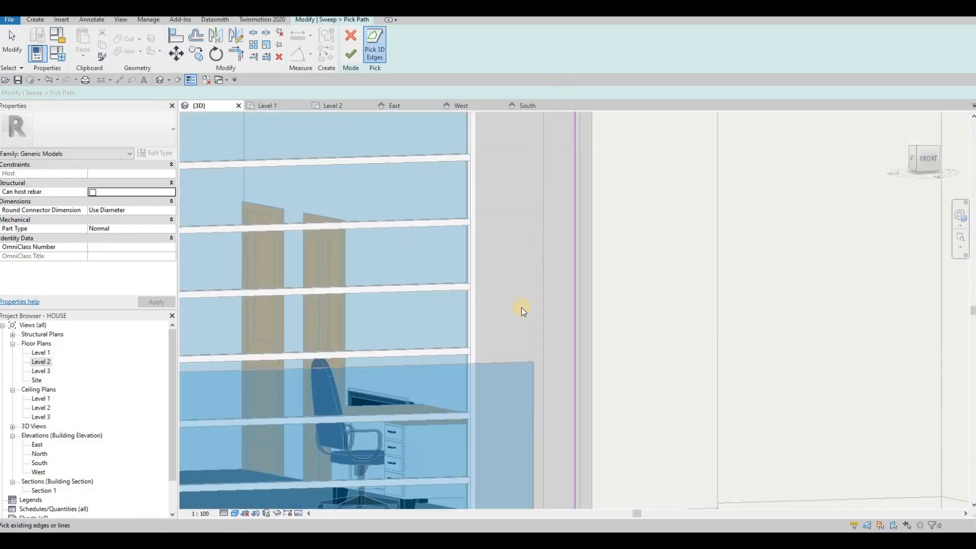
scroll(522, 309, "down", 3)
middle_click_drag(534, 426, 620, 346)
scroll(544, 321, "up", 3)
scroll(551, 324, "up", 3)
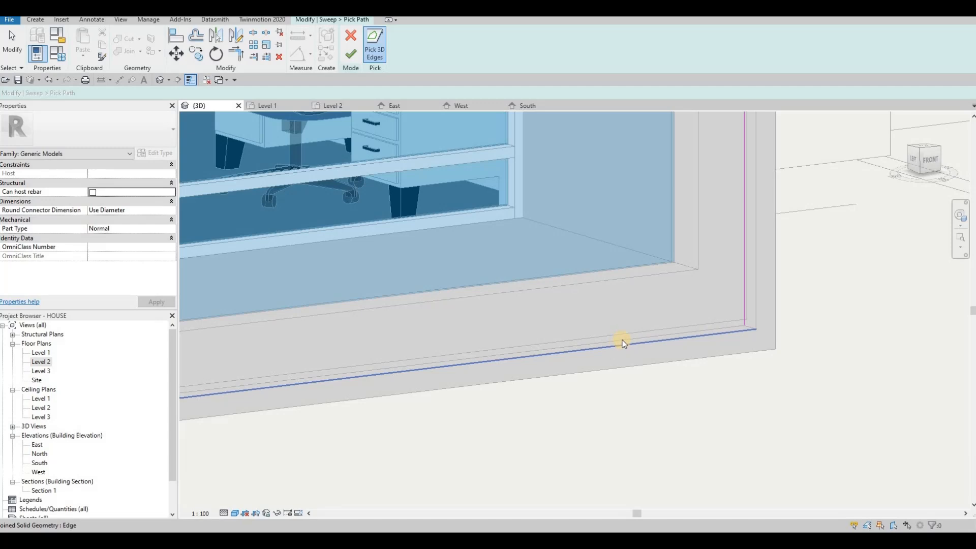
left_click(665, 333)
middle_click_drag(707, 309, 568, 340, "shift")
scroll(571, 337, "up", 3)
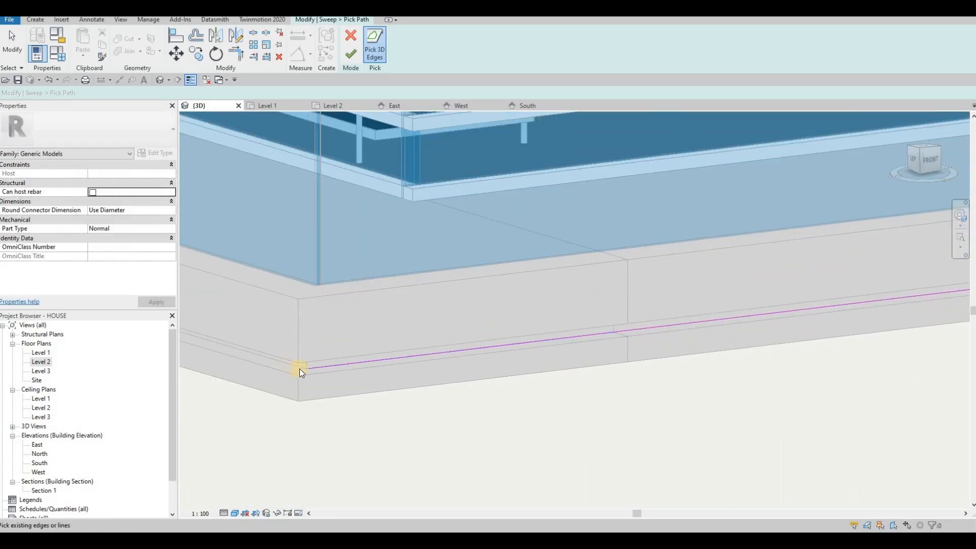
Step: Complete the sweep path with the remaining groove edges around the frame, then start the profile sketch
scroll(502, 316, "down", 4)
middle_click_drag(502, 316, 473, 275)
scroll(406, 274, "up", 5)
middle_click_drag(538, 354, 354, 65, "shift")
scroll(537, 252, "down", 5)
scroll(801, 139, "up", 4)
scroll(635, 211, "up", 2)
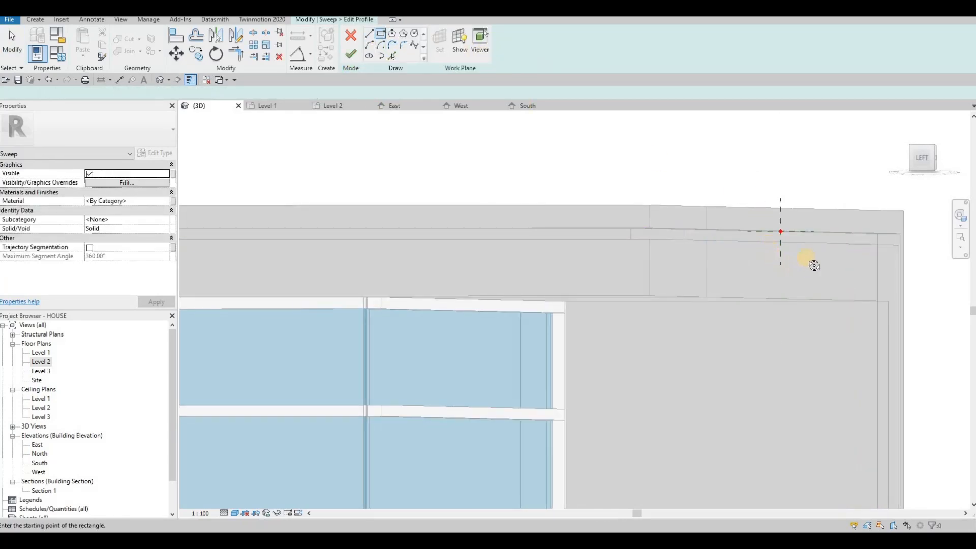
Step: Sketch a rectangular profile about 50 mm high from the path's reference point and set its width to 10 mm
scroll(763, 256, "up", 2)
mouse_move(762, 267)
middle_mouse_down("shift")
mouse_move(803, 248)
mouse_move(785, 242)
mouse_move(782, 213)
mouse_move(791, 223)
mouse_move(761, 218)
middle_mouse_up("shift")
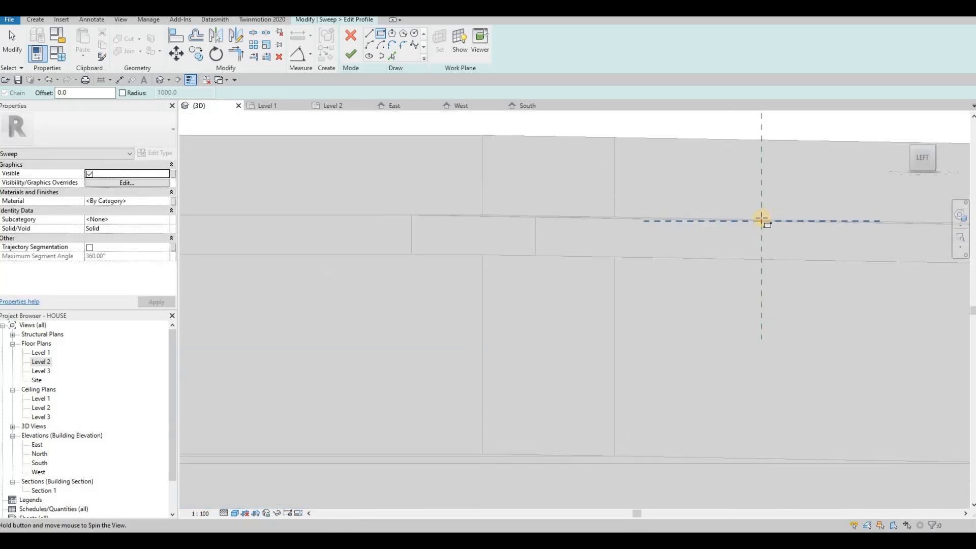
left_click(761, 220)
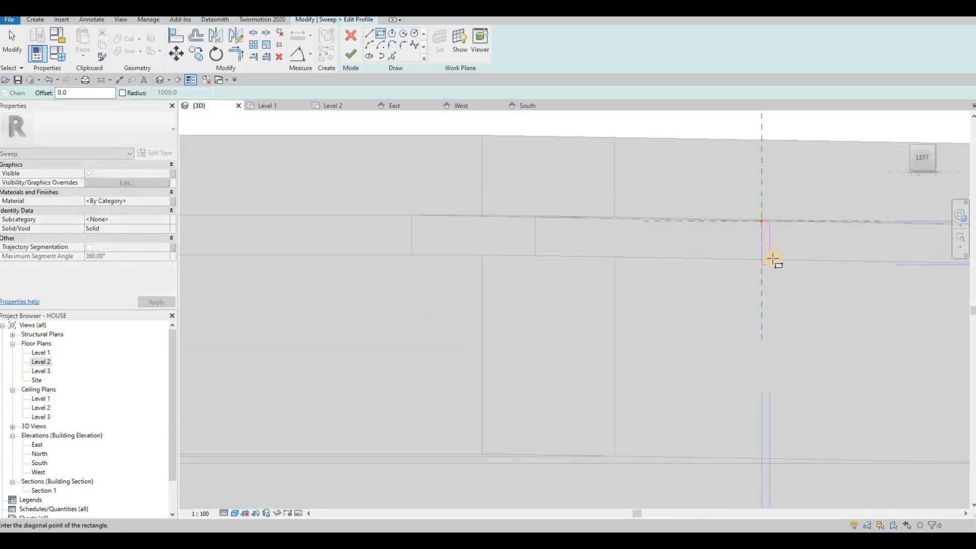
left_click(772, 259)
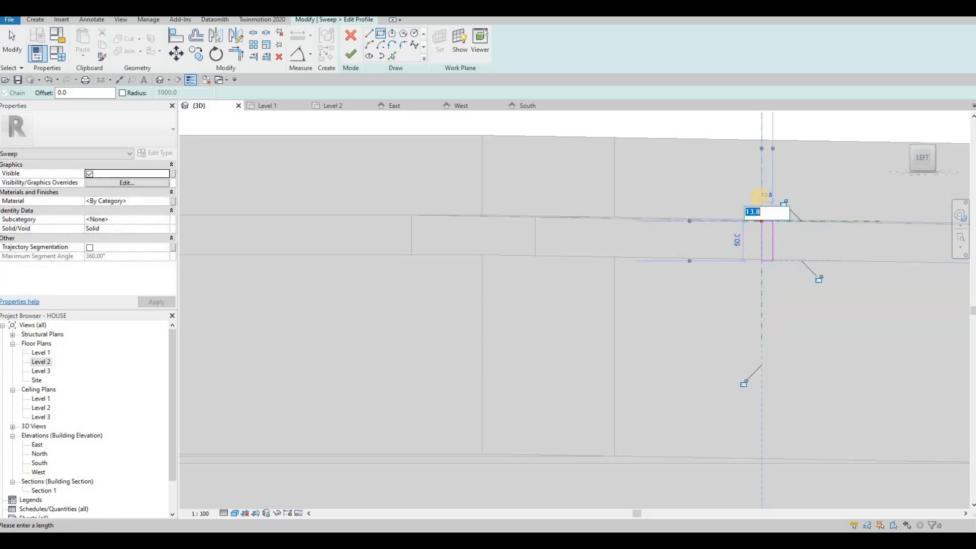
type("10")
key("Return")
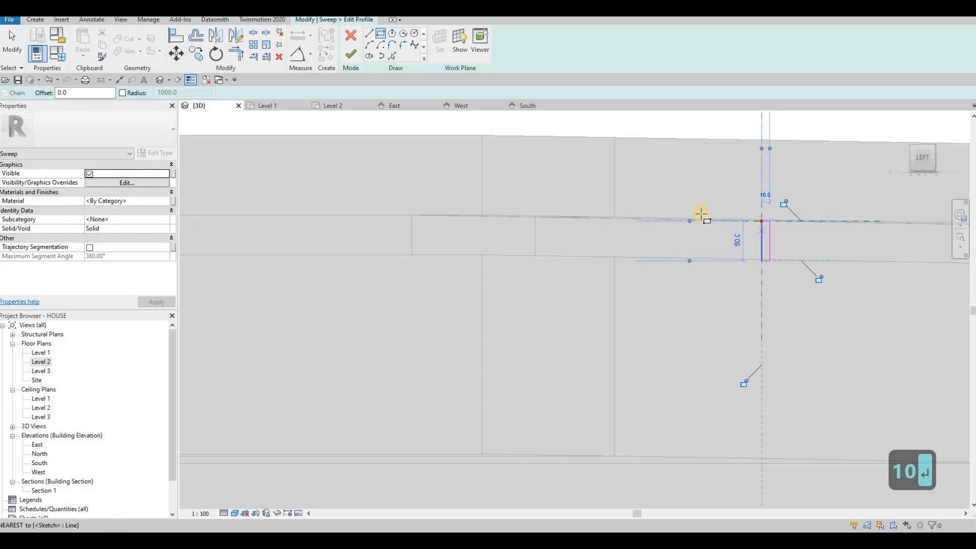
Step: Search the materials for "lumina" and assign Glass, White, High Luminance to the sweep
left_click(166, 203)
left_click(169, 201)
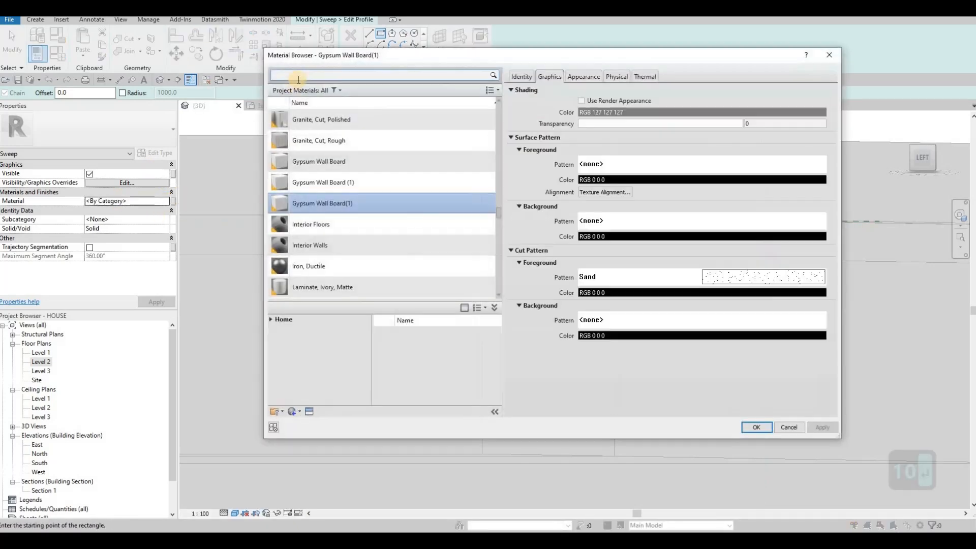
left_click(297, 73)
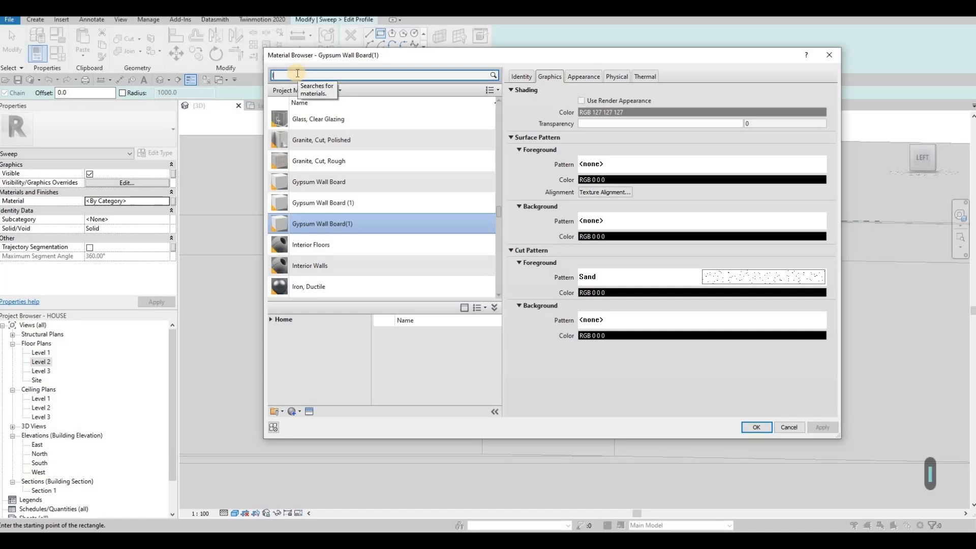
type("lumina")
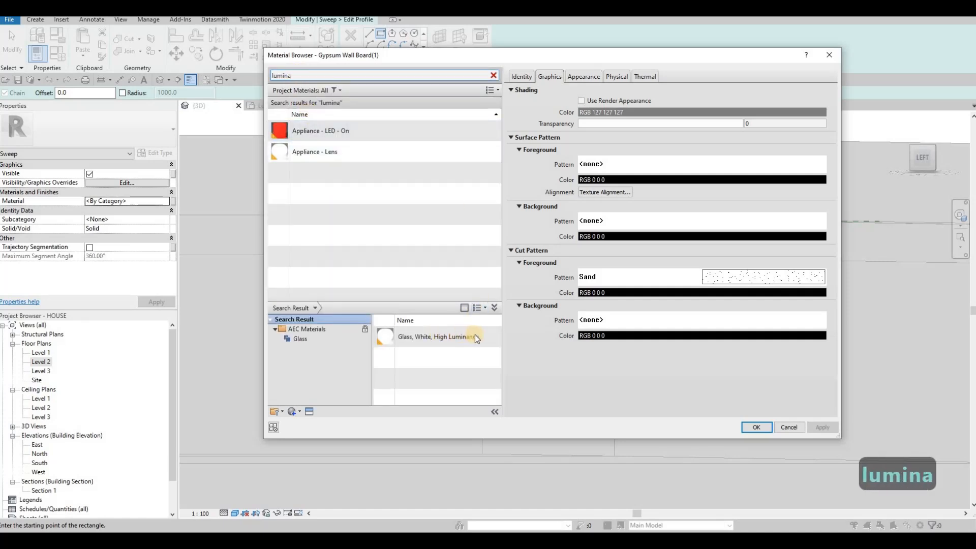
left_click(483, 336)
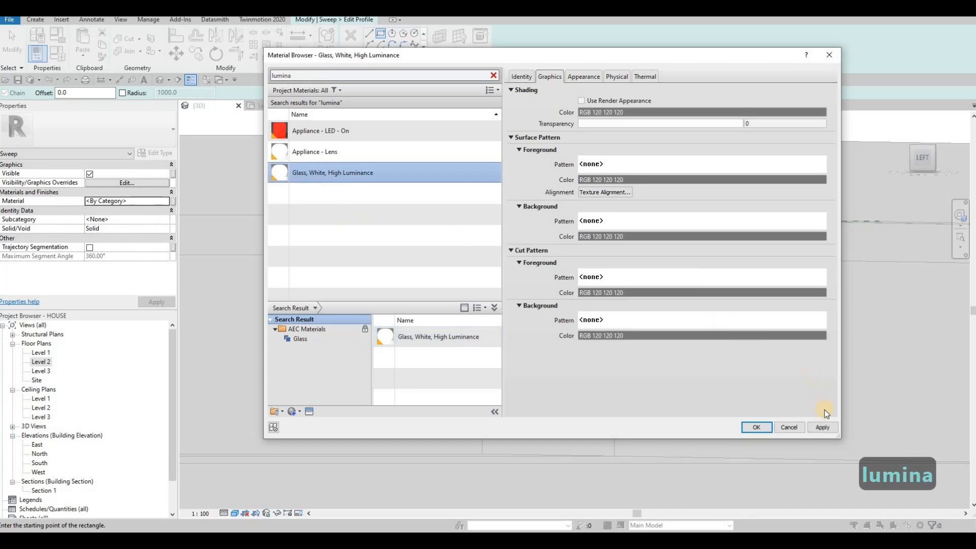
left_click(744, 425)
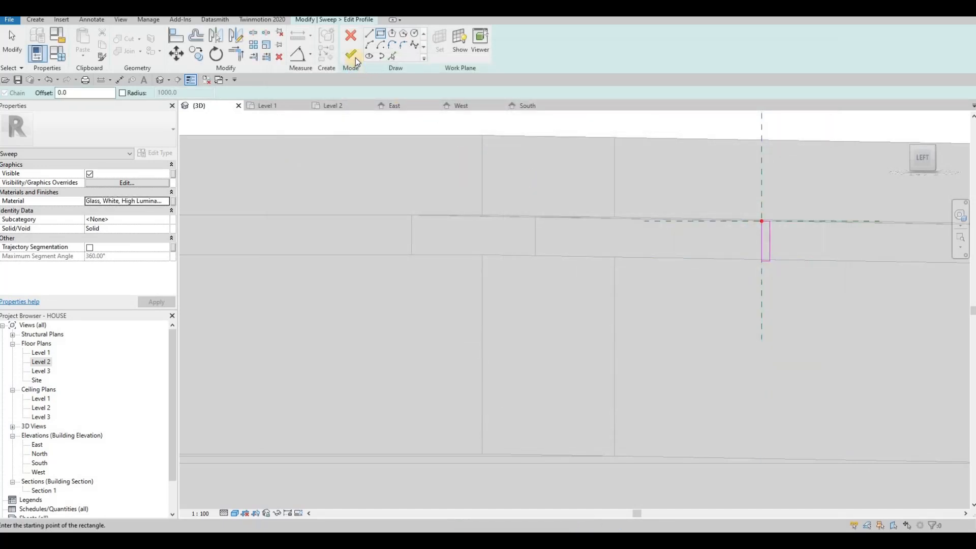
Step: Finish the profile sketch and the sweep, then finish the in-place model
left_click(351, 55)
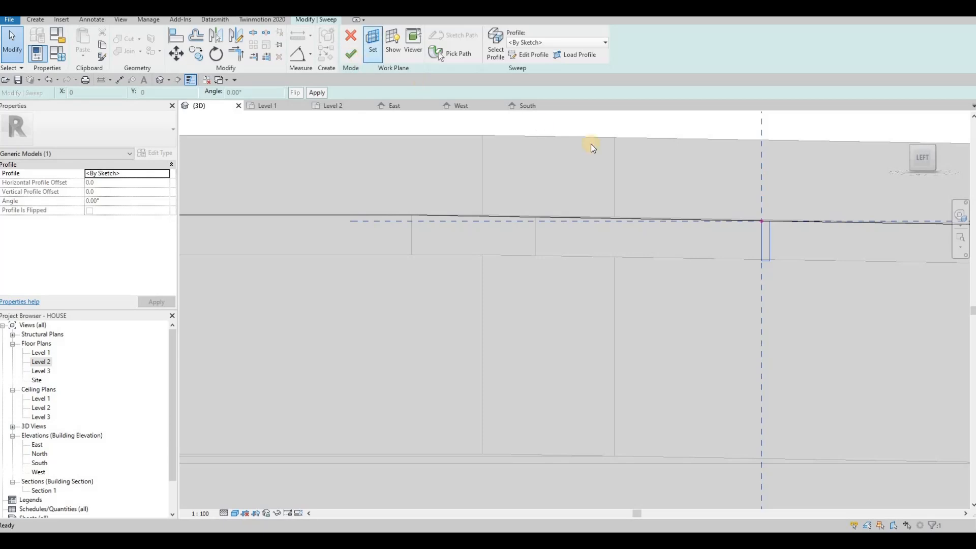
left_click(351, 53)
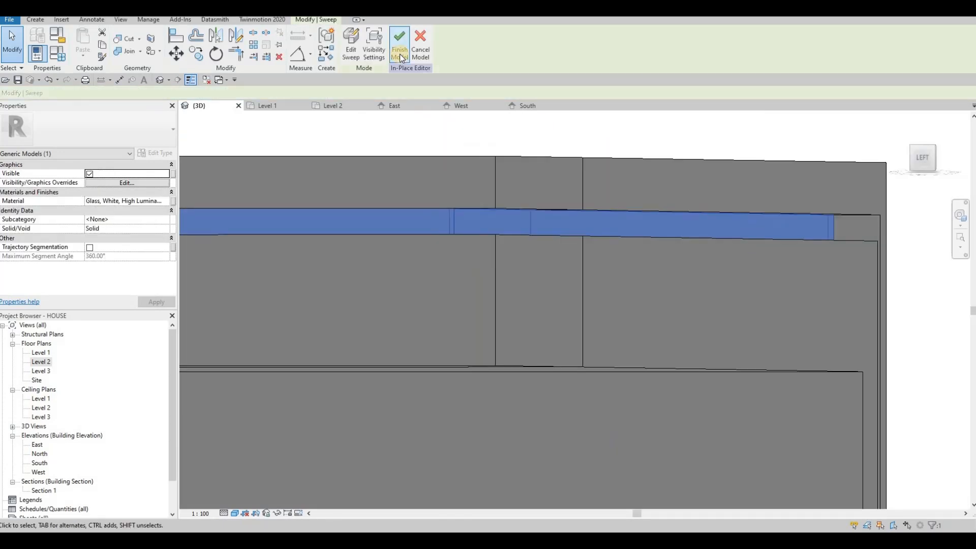
middle_click_drag(583, 305, 586, 207, "shift")
scroll(586, 208, "down", 3)
middle_click_drag(448, 189, 544, 197)
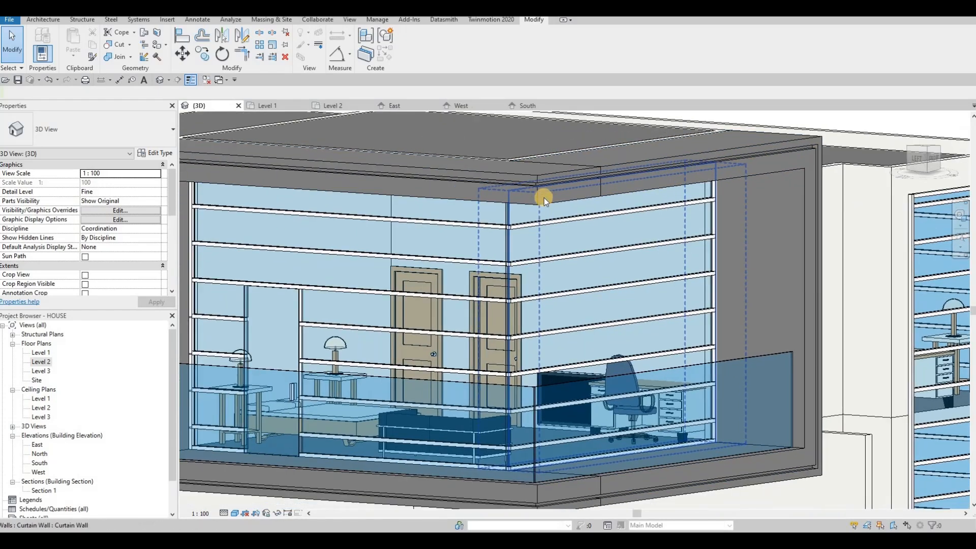
Step: Preview the strip at the balcony frame's upper corner in Ray Trace, then switch the view to Consistent Colors
scroll(528, 186, "up", 2)
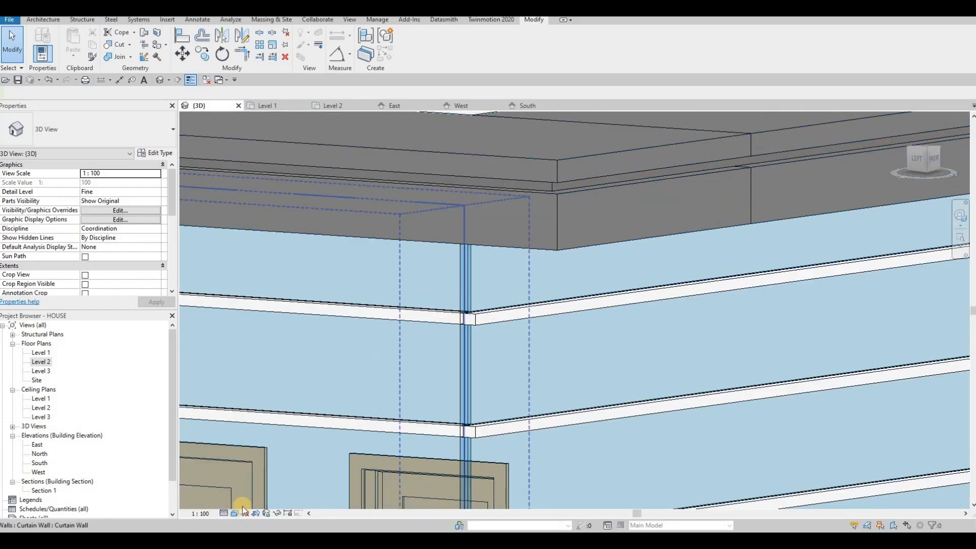
left_click(242, 509)
left_click(275, 502)
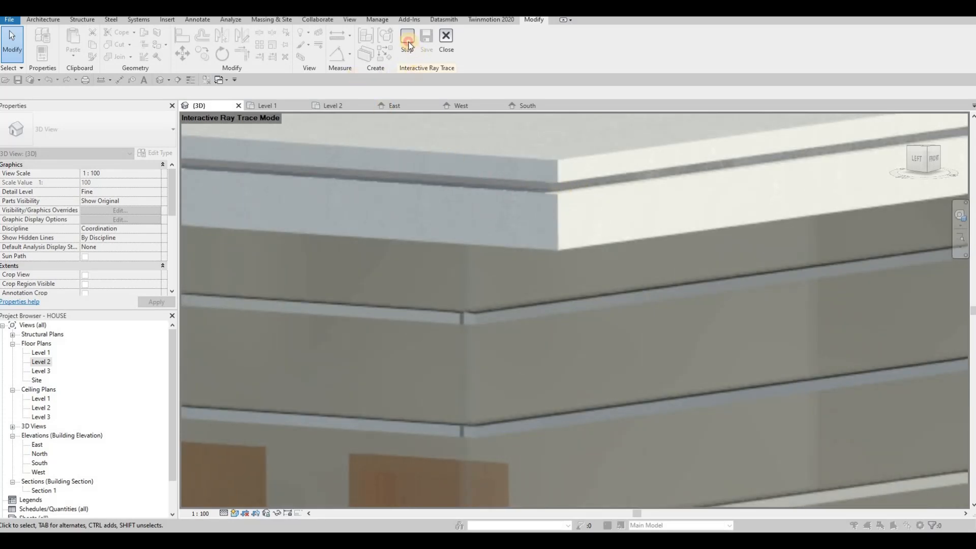
left_click(234, 512)
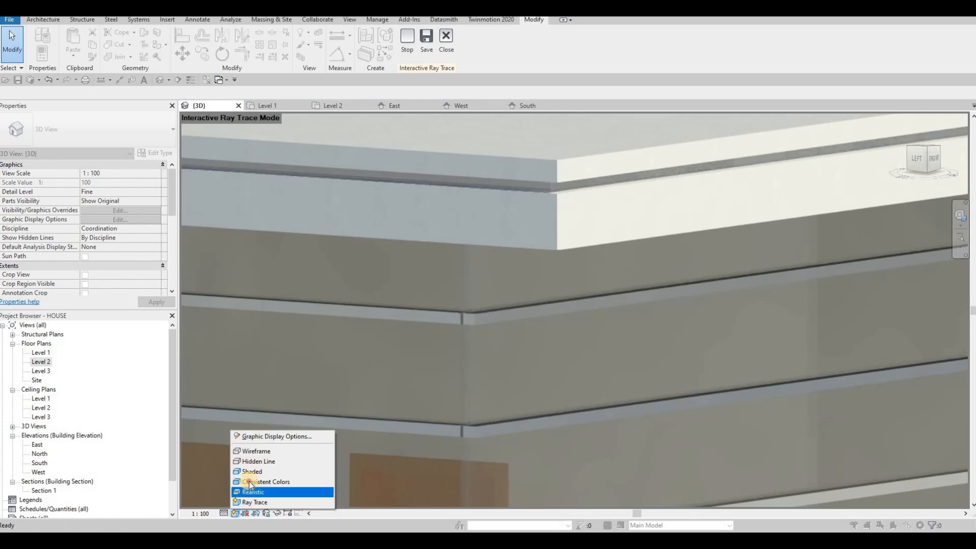
left_click(248, 482)
Step: Examine the whole house from the corner and the front, including the balcony frame and the entrance side
scroll(488, 306, "down", 5)
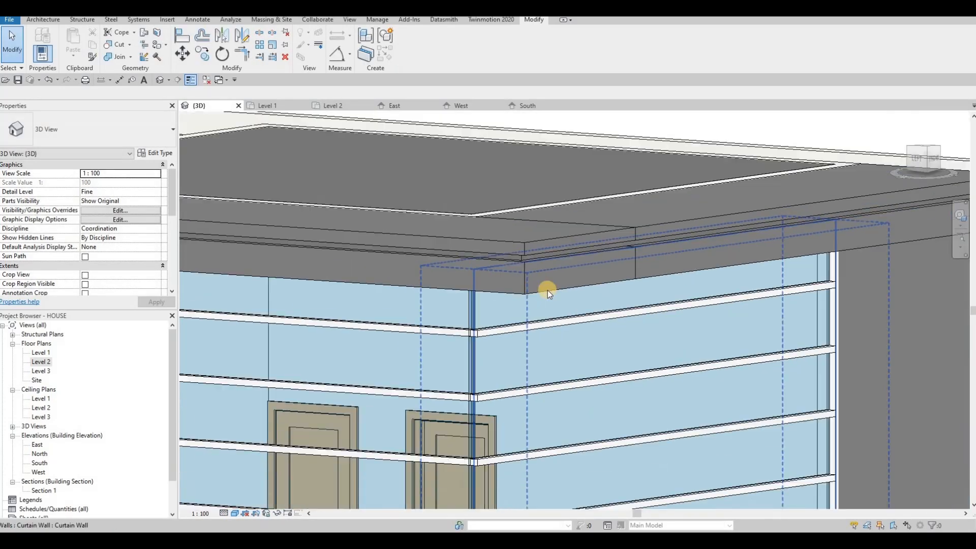
key("Escape")
scroll(528, 280, "down", 4)
middle_click_drag(504, 310, 355, 264, "shift")
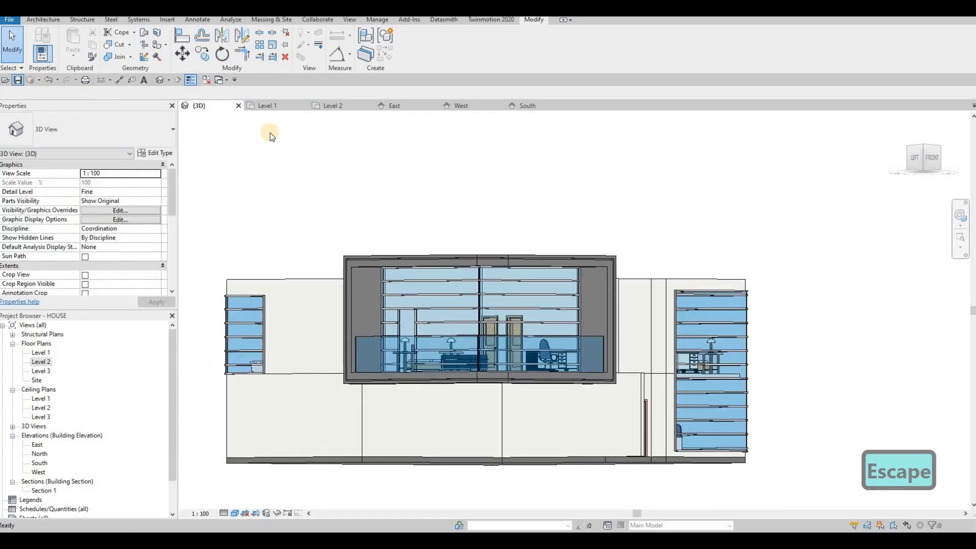
middle_click_drag(583, 304, 526, 300, "shift")
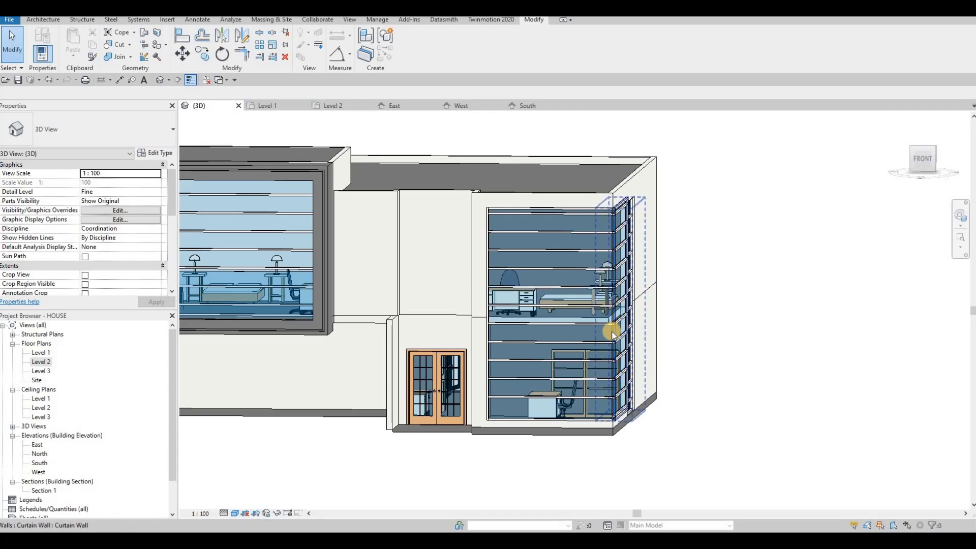
scroll(550, 350, "down", 2)
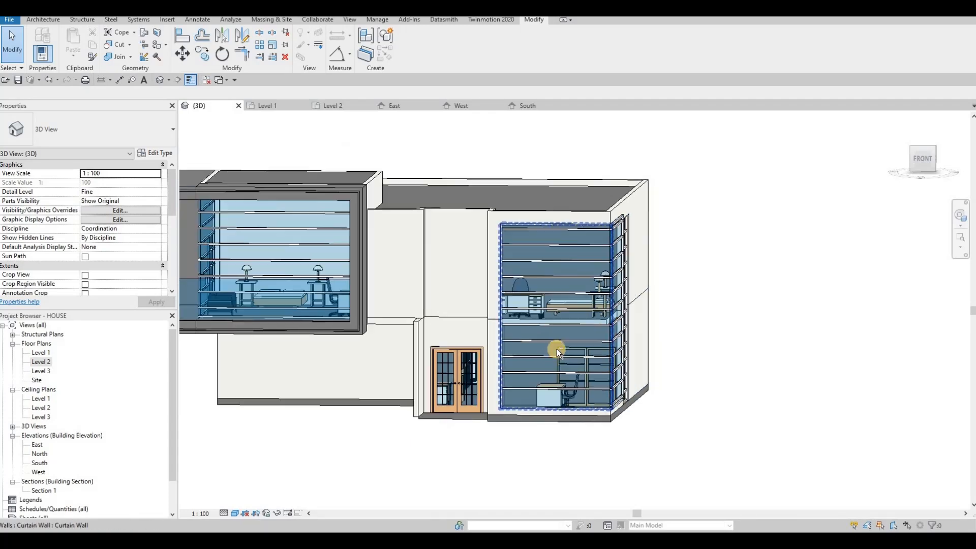
middle_click_drag(557, 387, 607, 351)
middle_click_drag(554, 380, 559, 372, "shift")
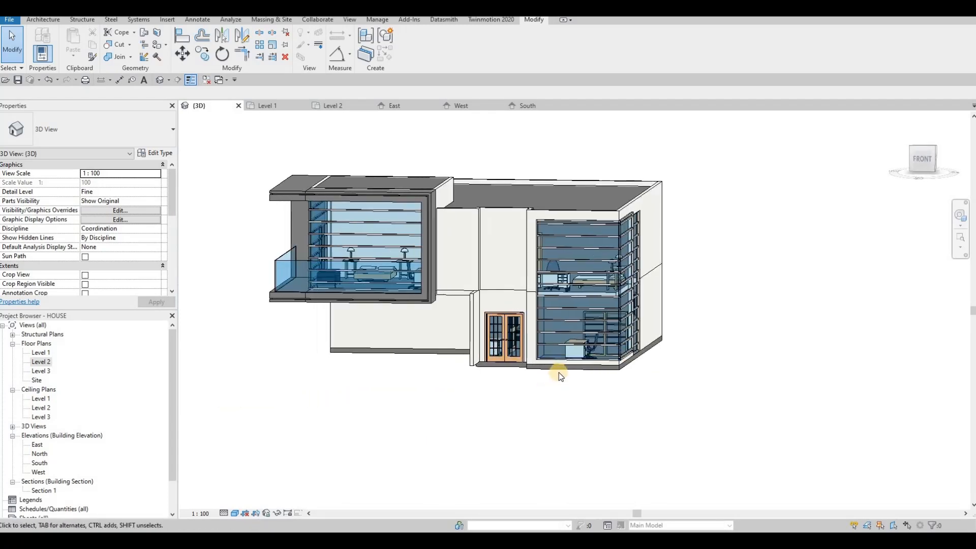
Step: Open floor 1's structure for editing and search the materials for "gy" to replace the slab's structure layer material
left_click(559, 371)
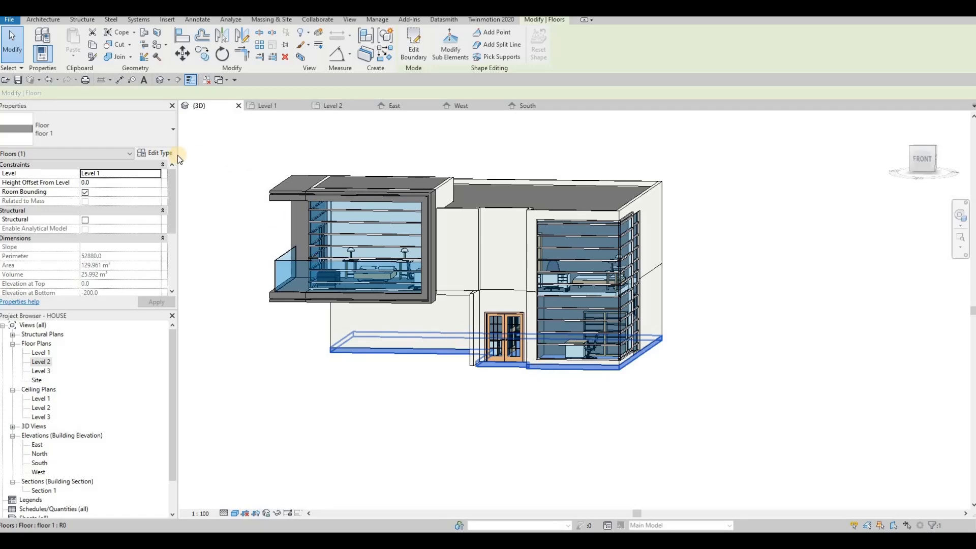
left_click(162, 153)
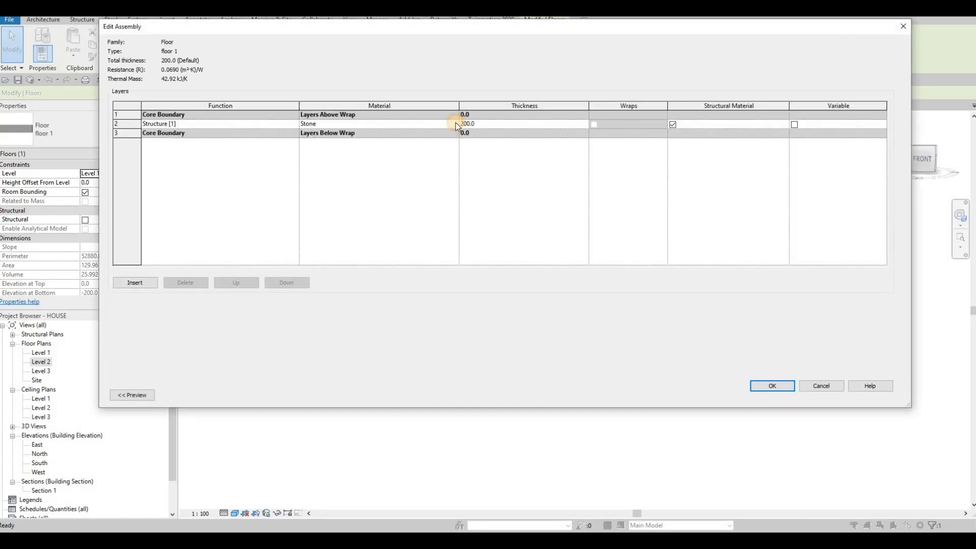
left_click(455, 123)
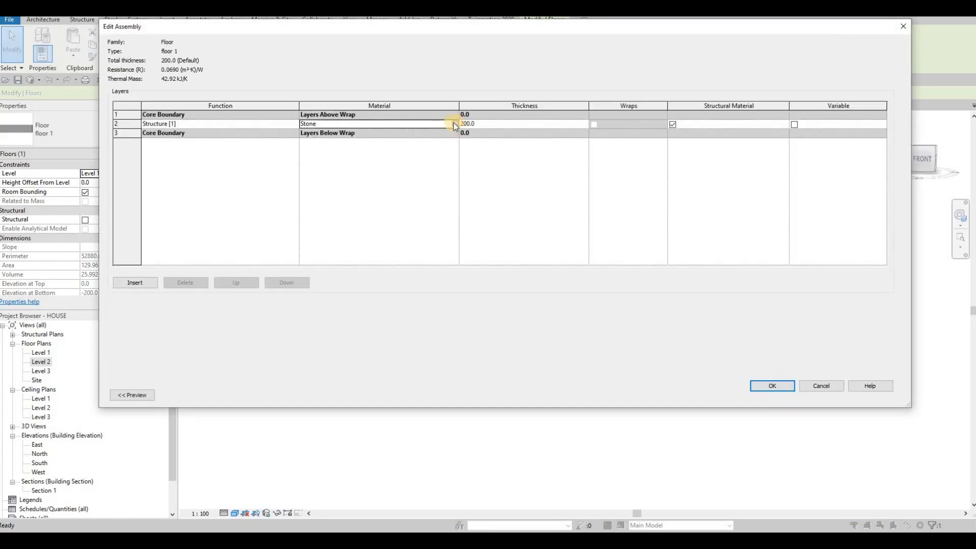
left_click(453, 123)
left_click(300, 76)
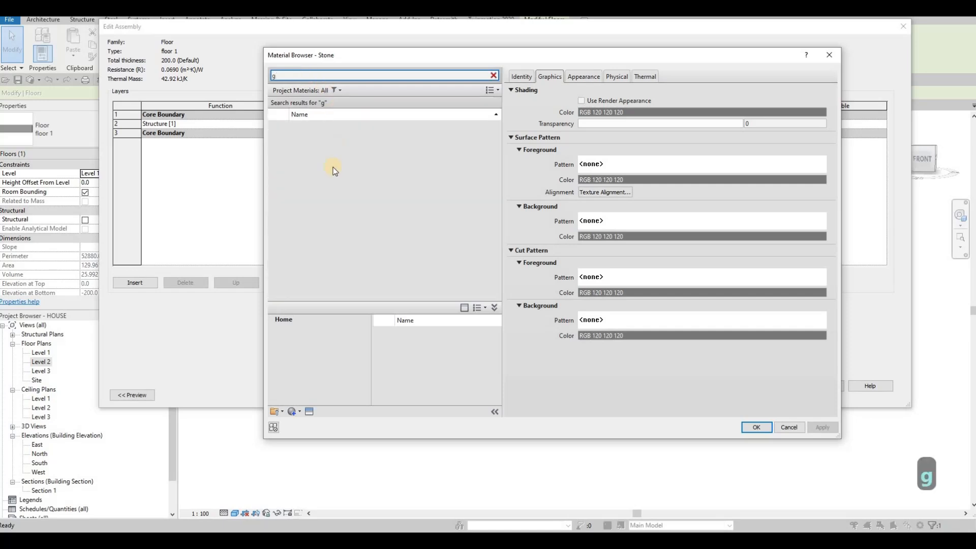
scroll(361, 273, "down", 5)
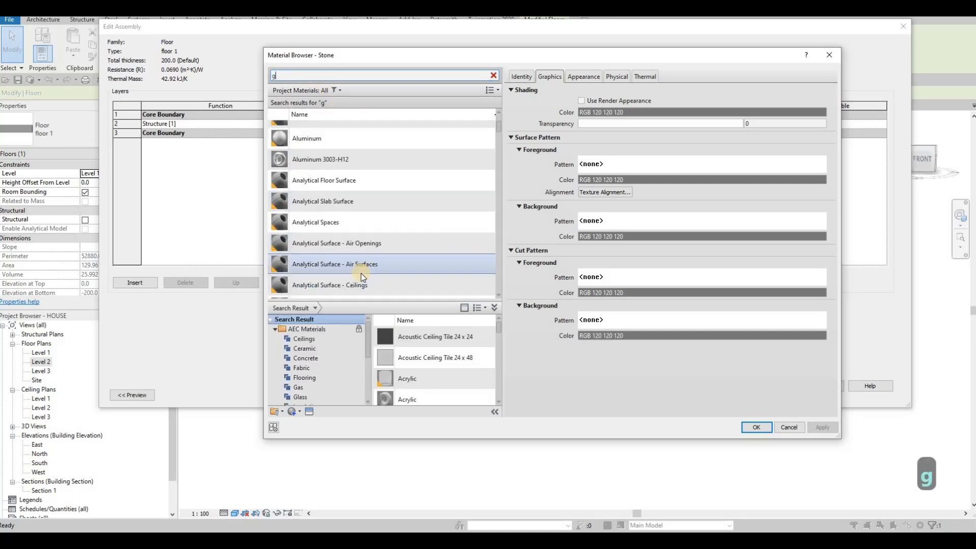
type("y")
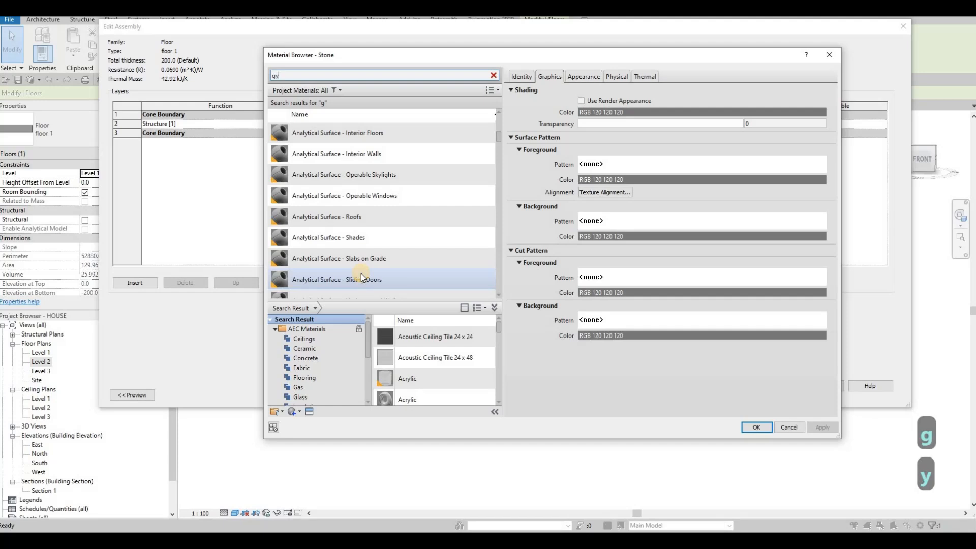
Step: Duplicate the Gypsum Wall Board material and assign the copy to floor 1's structure layer
left_click(319, 131)
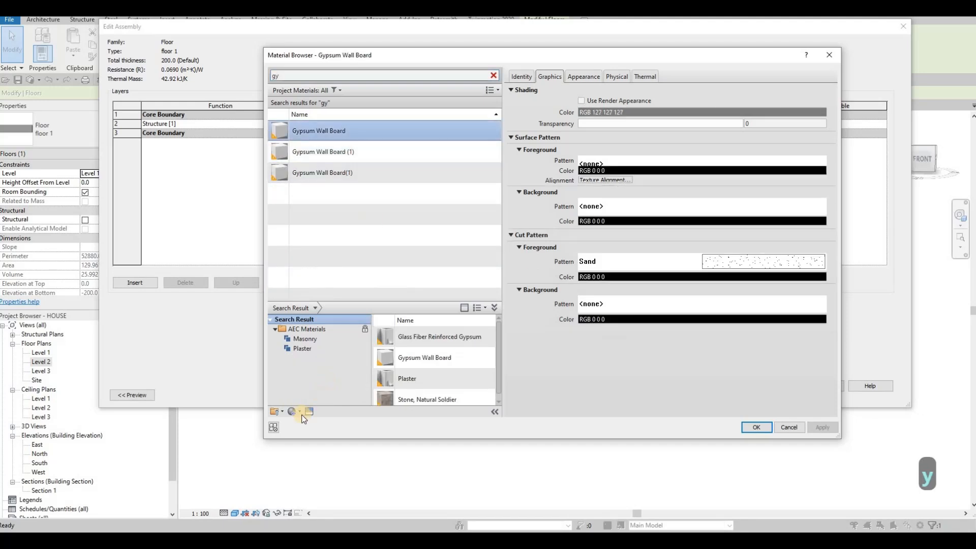
left_click(299, 411)
left_click(303, 430)
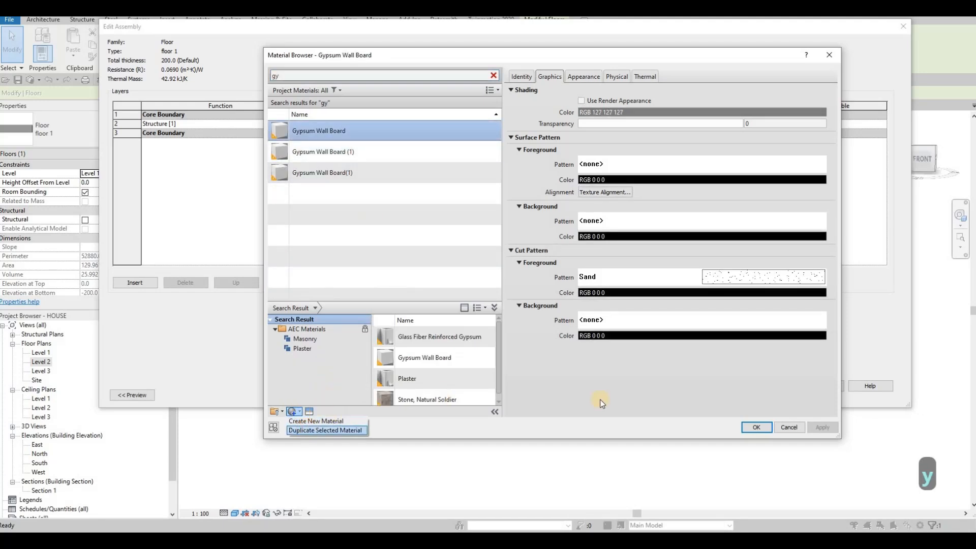
left_click(763, 426)
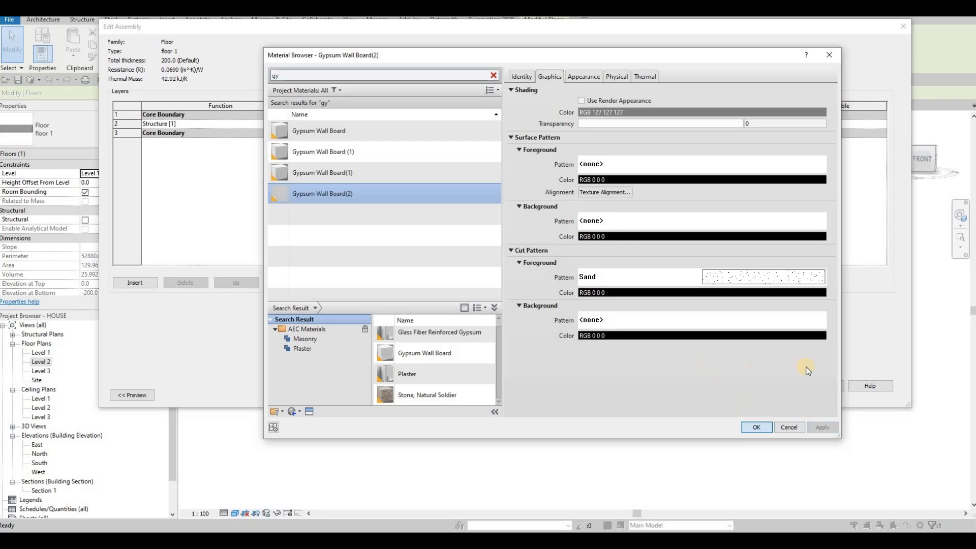
left_click(793, 384)
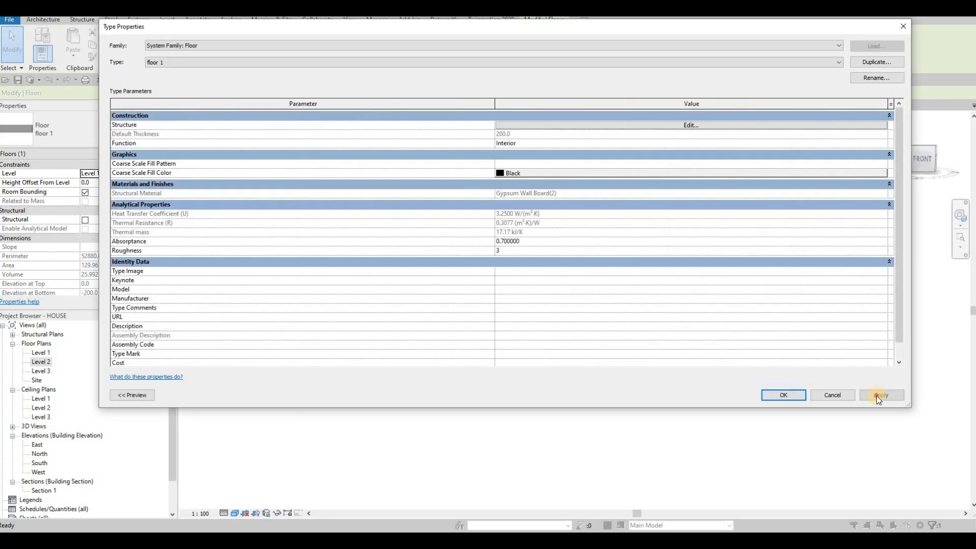
key("Escape")
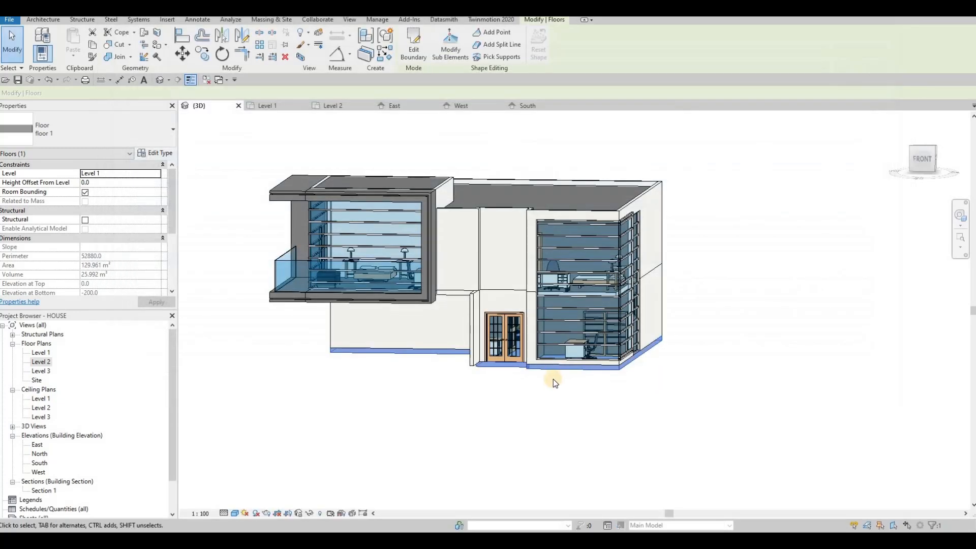
key("Escape")
key("Escape")
Step: Check which material the EXTERIOR WALL 1 type uses in its structure
scroll(565, 368, "up", 2)
left_click(414, 312)
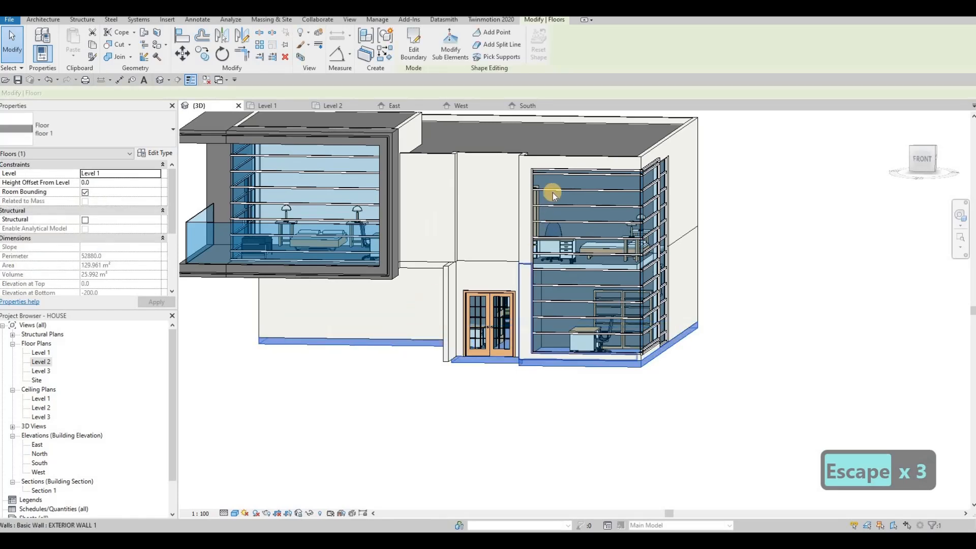
key("Escape")
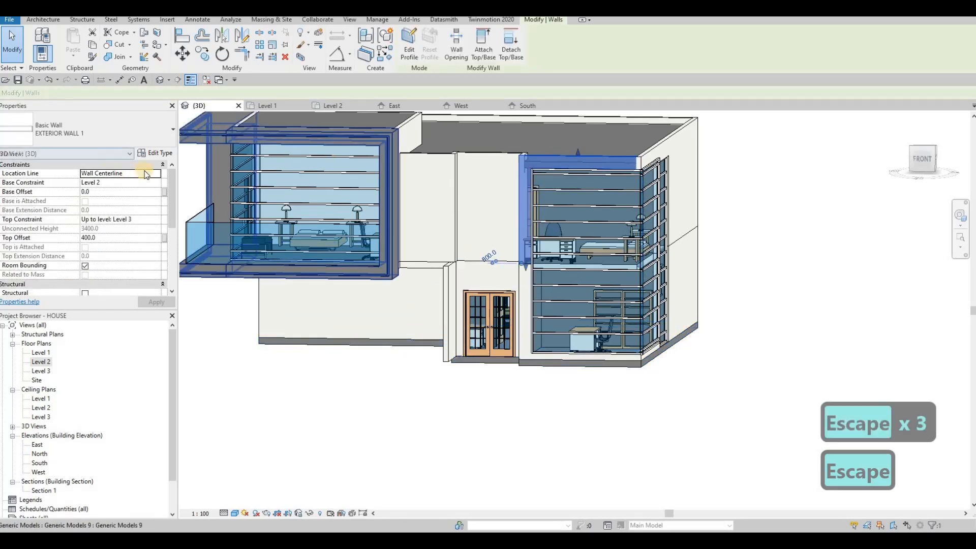
left_click(159, 154)
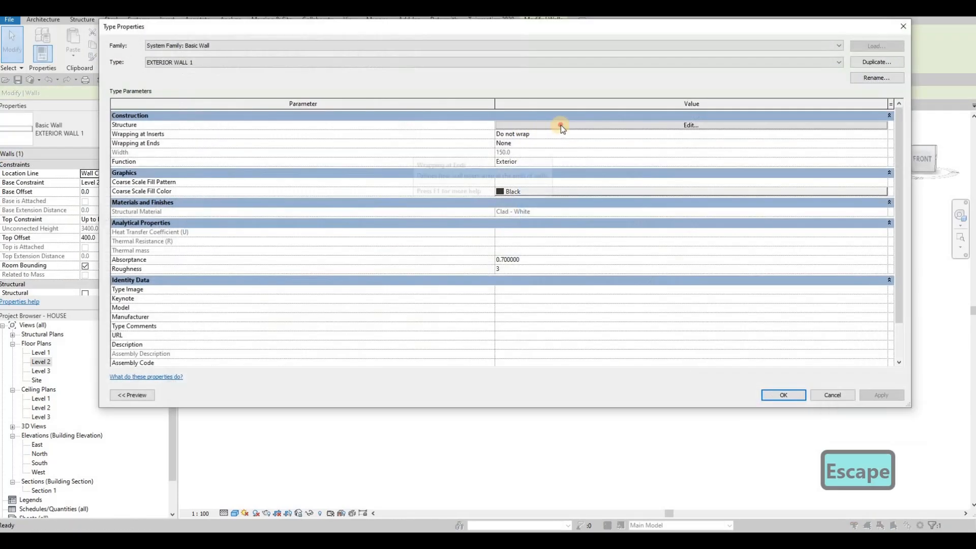
left_click(555, 128)
key("Escape")
key("Escape")
key("Escape")
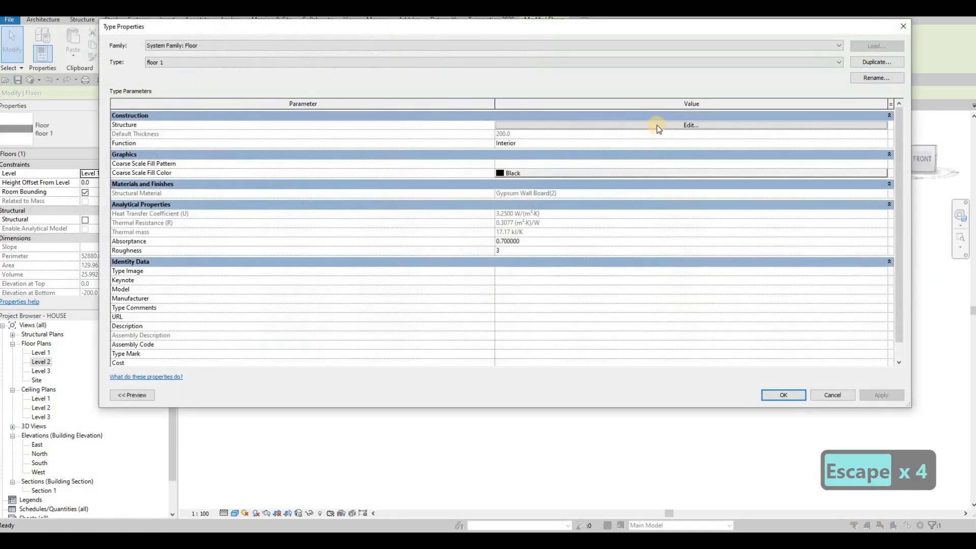
Step: Reopen the material choice for floor 1's structure layer and search the materials for "clad"
left_click(657, 125)
left_click(456, 124)
left_click(453, 124)
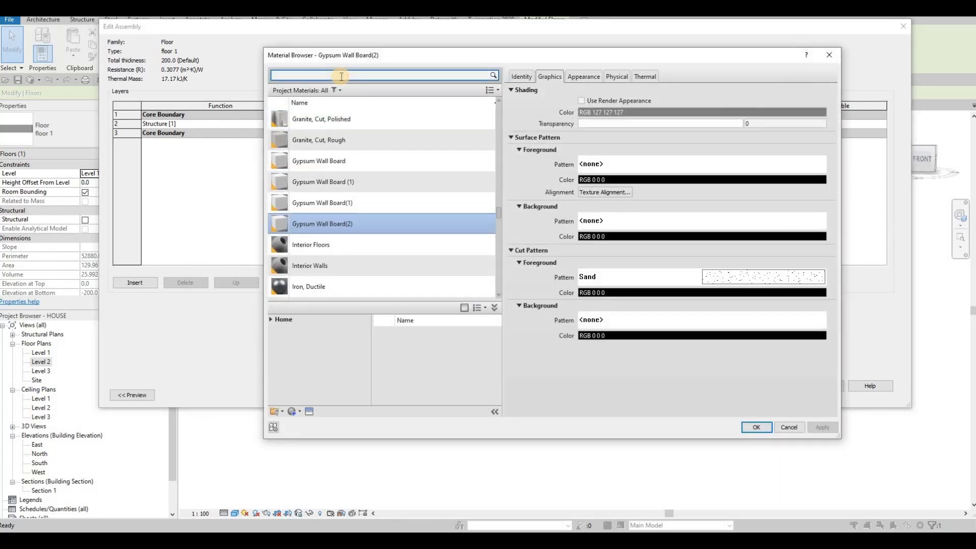
left_click(341, 76)
type("clad")
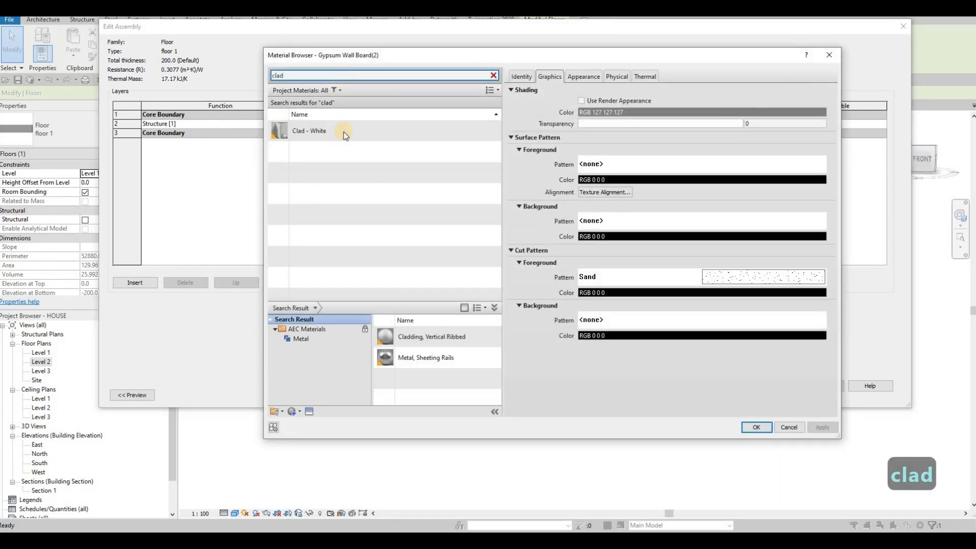
Step: Duplicate the Clad - White material, assign the copy to floor 1's structure layer and apply the type change
left_click(300, 412)
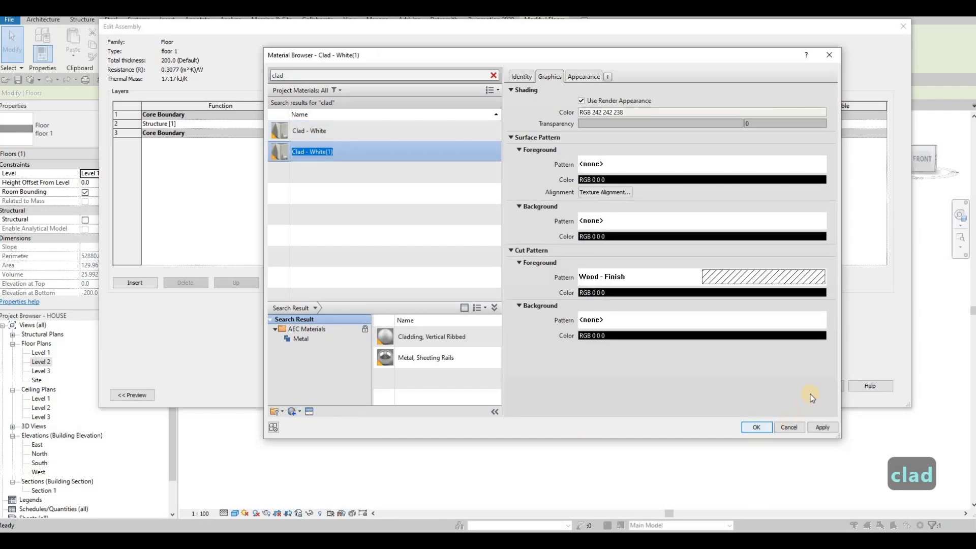
left_click(756, 427)
left_click(821, 386)
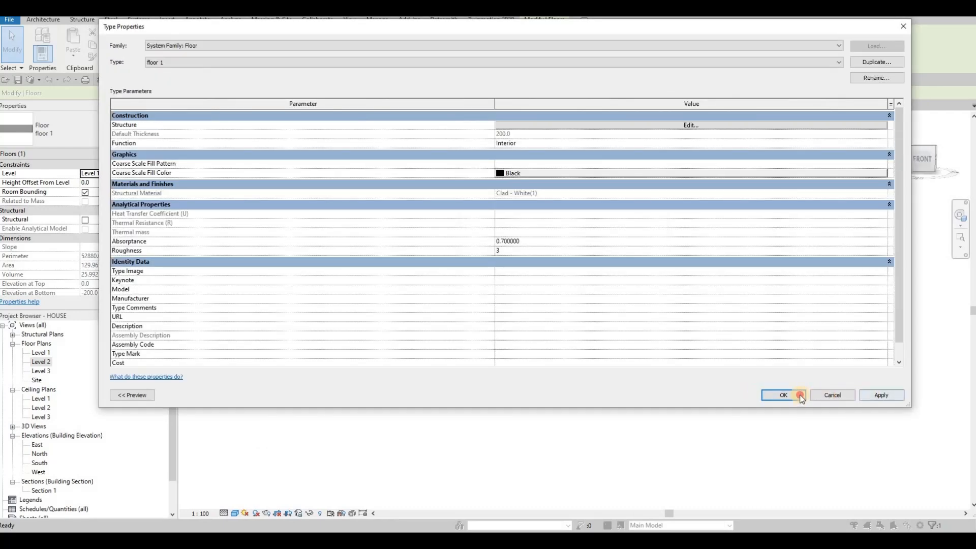
left_click(780, 388)
key("Escape")
key("Escape")
key("Escape")
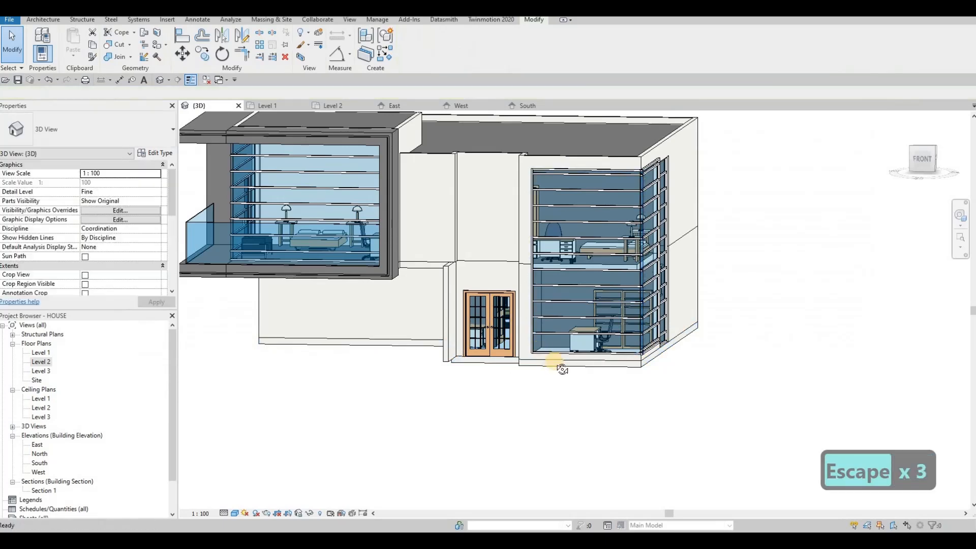
Step: Examine the ground-level slab, the entrance and the wall projecting beside the door from several angles
middle_click_drag(560, 363, 462, 365, "shift")
middle_click_drag(346, 218, 396, 294, "shift")
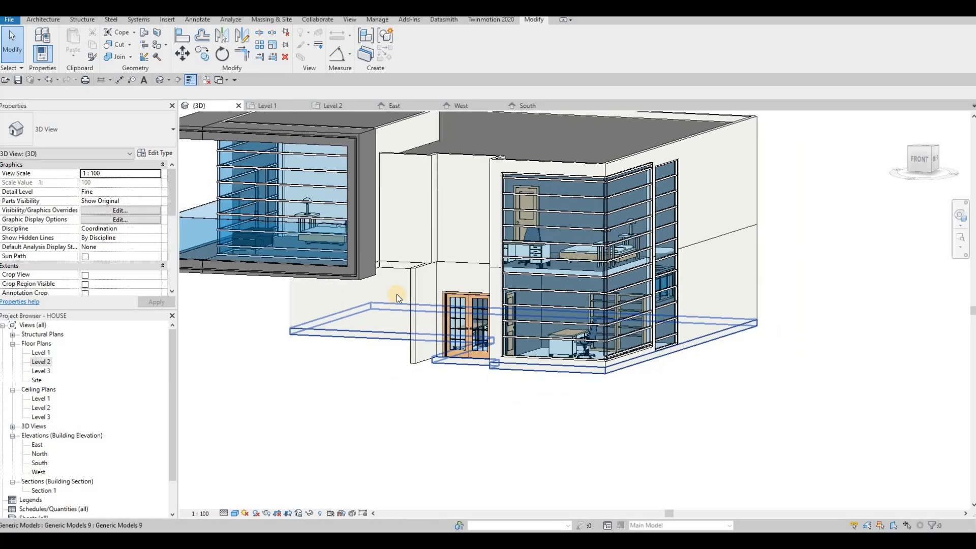
scroll(374, 239, "down", 2)
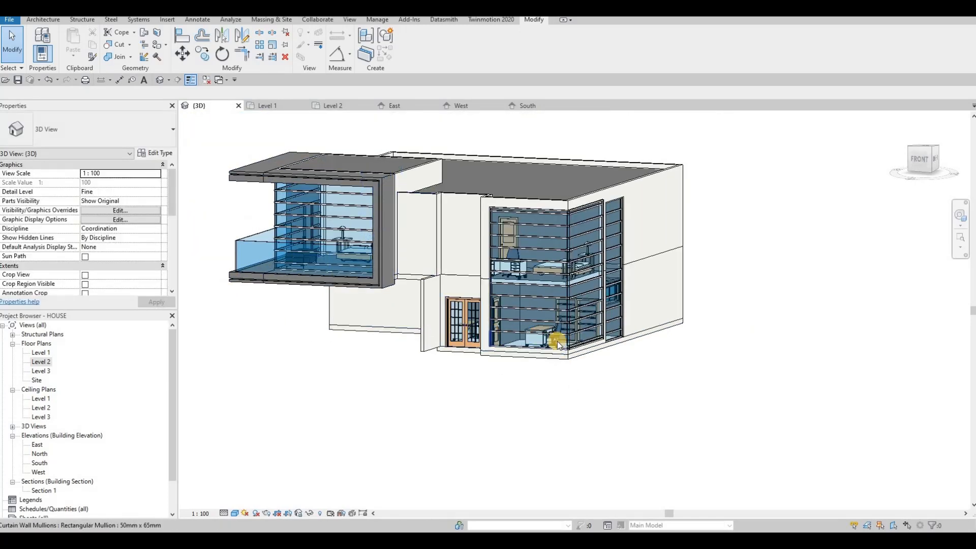
middle_click_drag(557, 345, 511, 284, "shift")
scroll(523, 355, "up", 3)
scroll(528, 277, "up", 2)
scroll(452, 292, "down", 1)
middle_click_drag(453, 292, 494, 286)
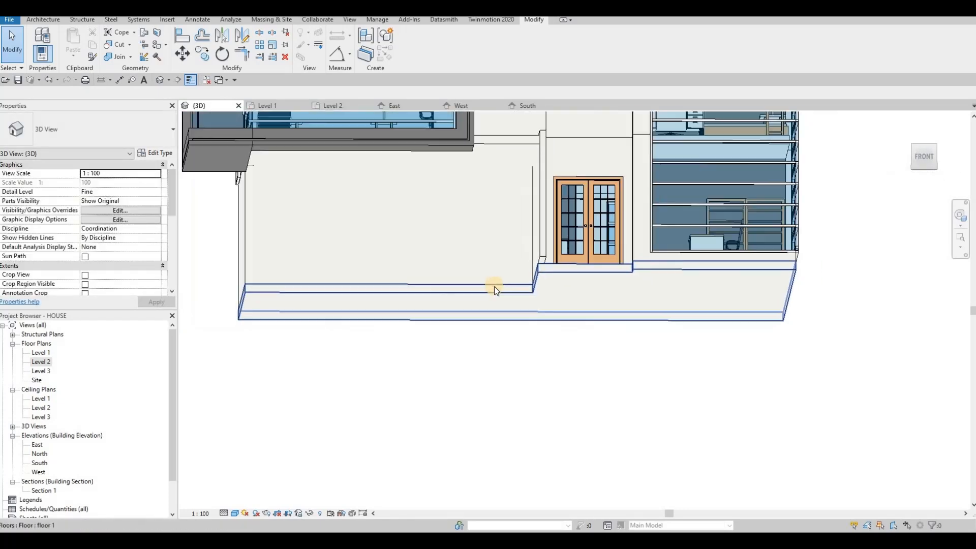
scroll(519, 298, "down", 1)
middle_click_drag(497, 353, 457, 224, "shift")
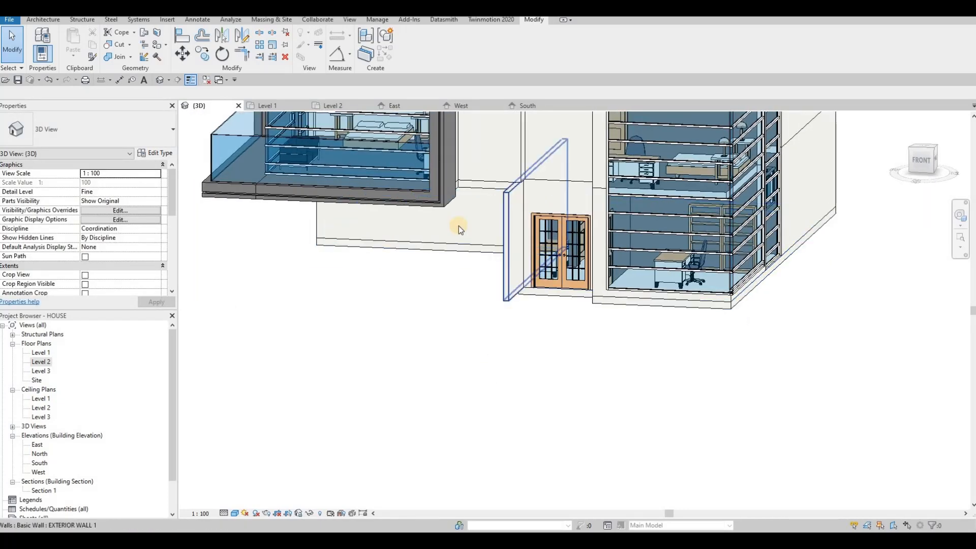
Step: In the Level 1 plan, trim the wall projecting beside the entrance to a corner with the entrance door wall, then return to 3D
key("ctrl+Tab")
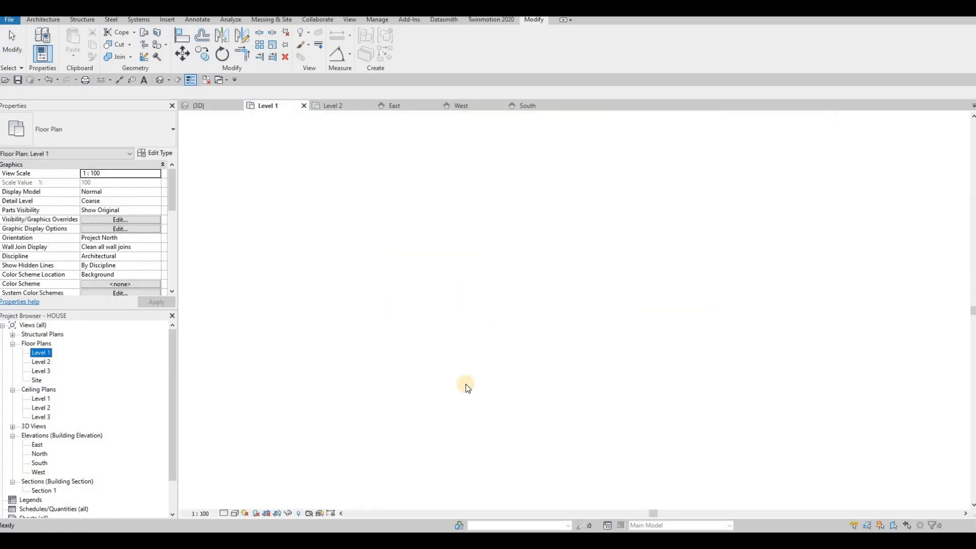
scroll(467, 382, "up", 5)
key("Escape")
key("Escape")
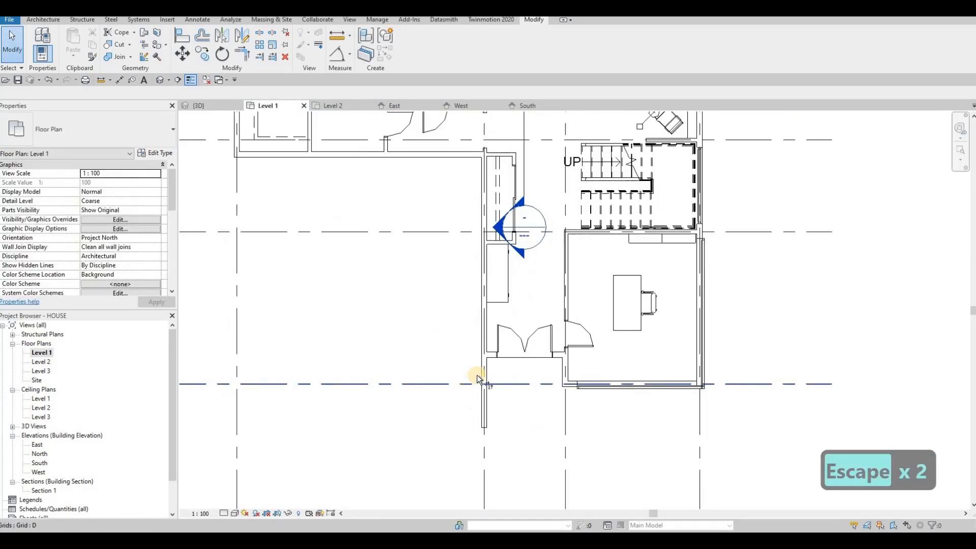
key("r")
left_click(490, 351)
left_click(479, 336)
key("Escape")
left_click(210, 106)
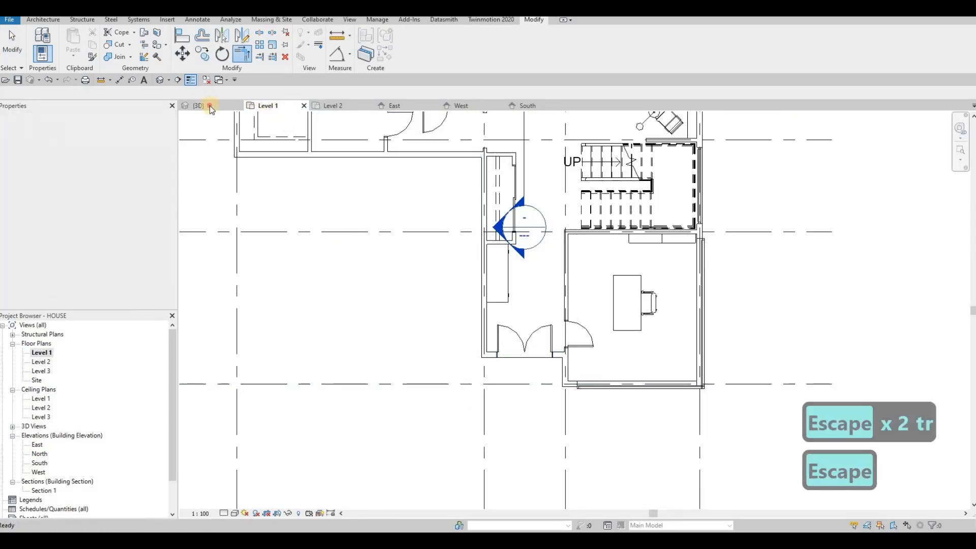
key("Escape")
key("Escape")
key("Escape")
Step: Edit floor 2's boundary and align its short edge beside the entrance with the face of the upper-level wall
scroll(501, 254, "down", 2)
middle_click_drag(510, 194, 432, 301, "shift")
scroll(499, 184, "up", 4)
left_click(452, 218)
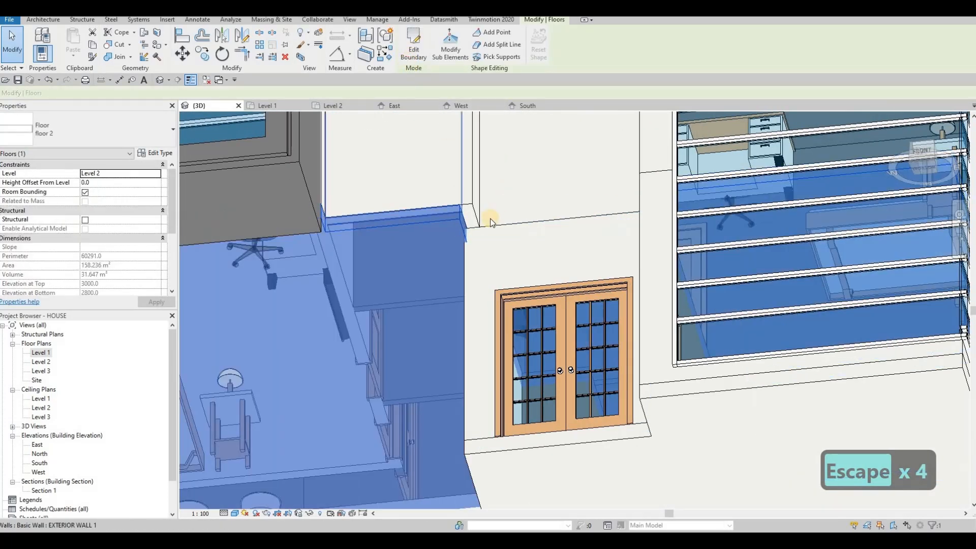
scroll(483, 223, "up", 2)
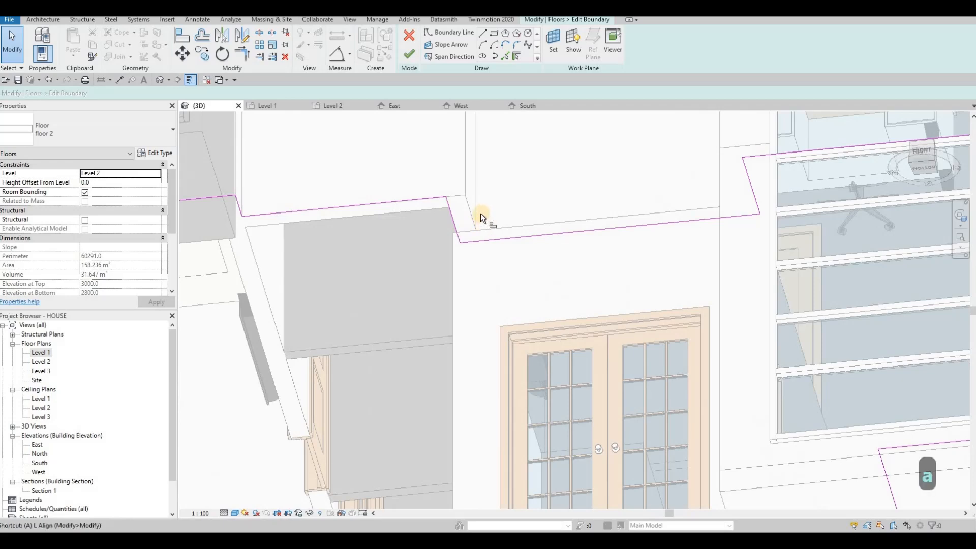
key("l")
left_click(453, 214)
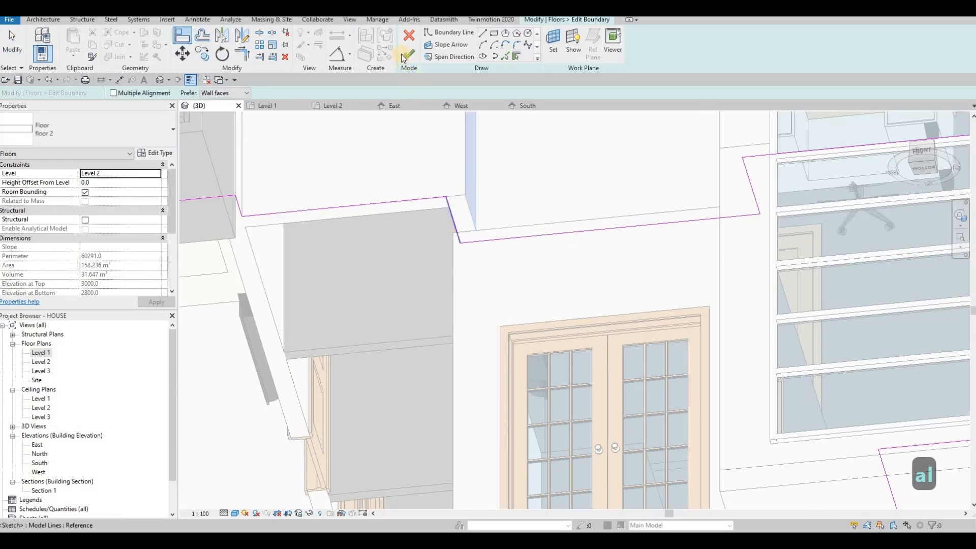
key("Escape")
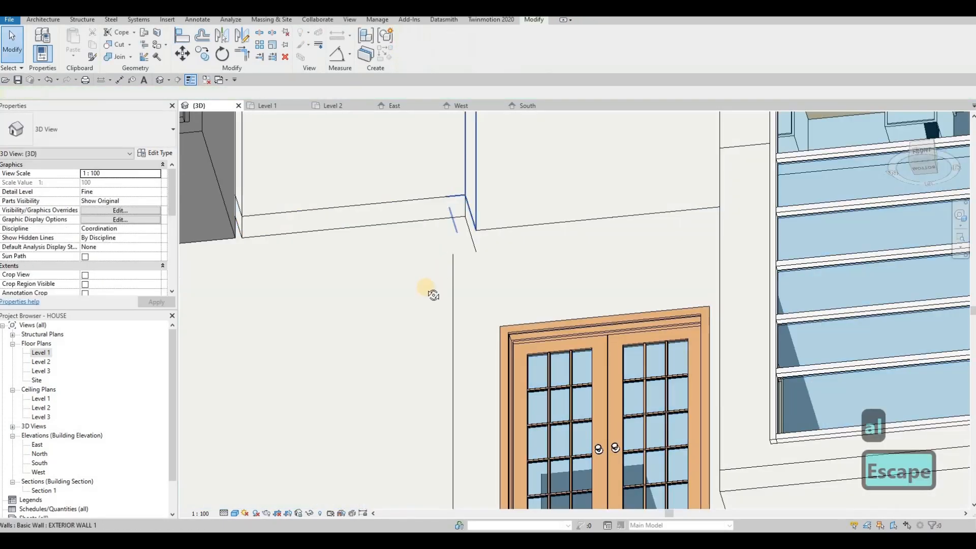
key("Escape")
Step: Start a new in-place model in the Generic Models category for the house's entrance side
scroll(429, 291, "down", 2)
mouse_move(403, 336)
middle_mouse_down("shift")
mouse_move(371, 308)
mouse_move(453, 410)
mouse_move(565, 390)
mouse_move(546, 349)
mouse_move(523, 388)
mouse_move(366, 253)
mouse_move(428, 301)
mouse_move(413, 240)
middle_mouse_up("shift")
key("Escape")
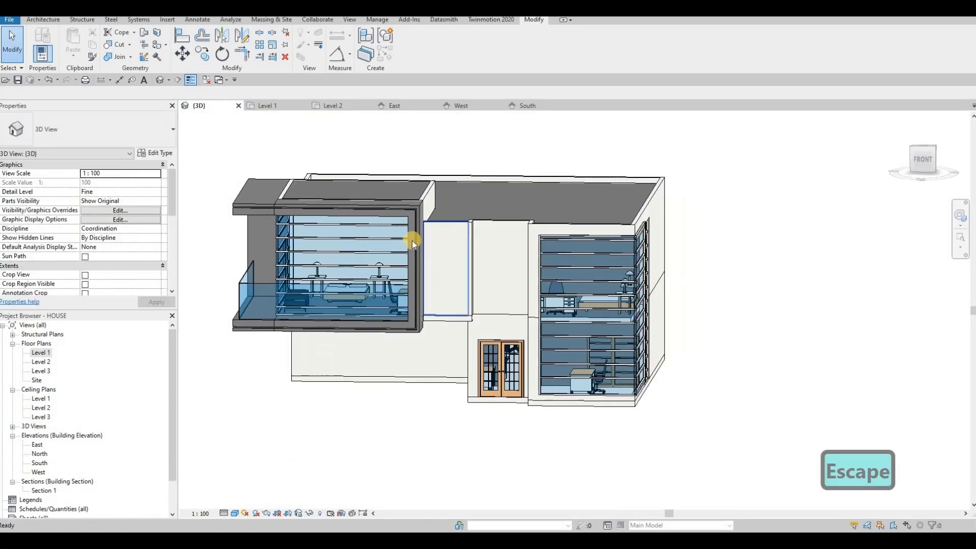
middle_click_drag(464, 267, 477, 233, "shift")
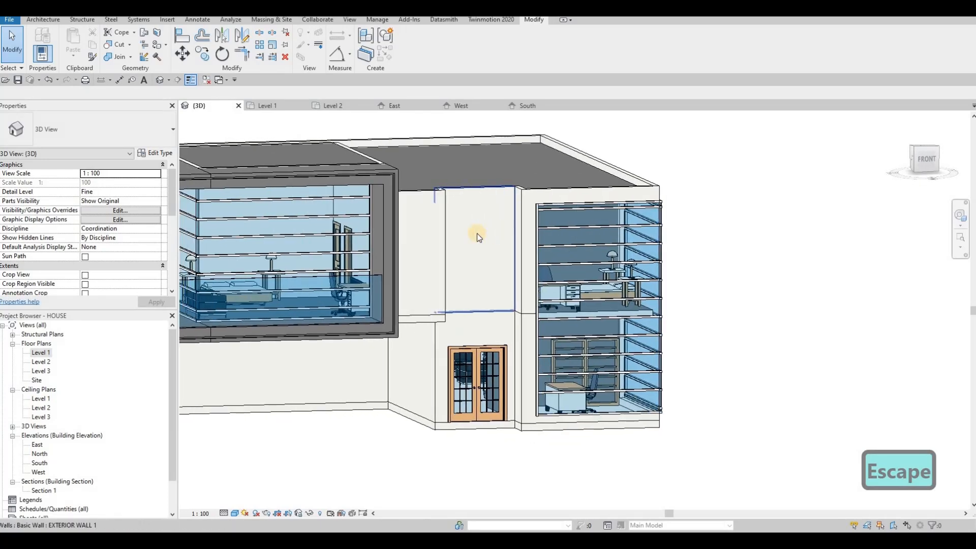
left_click(51, 20)
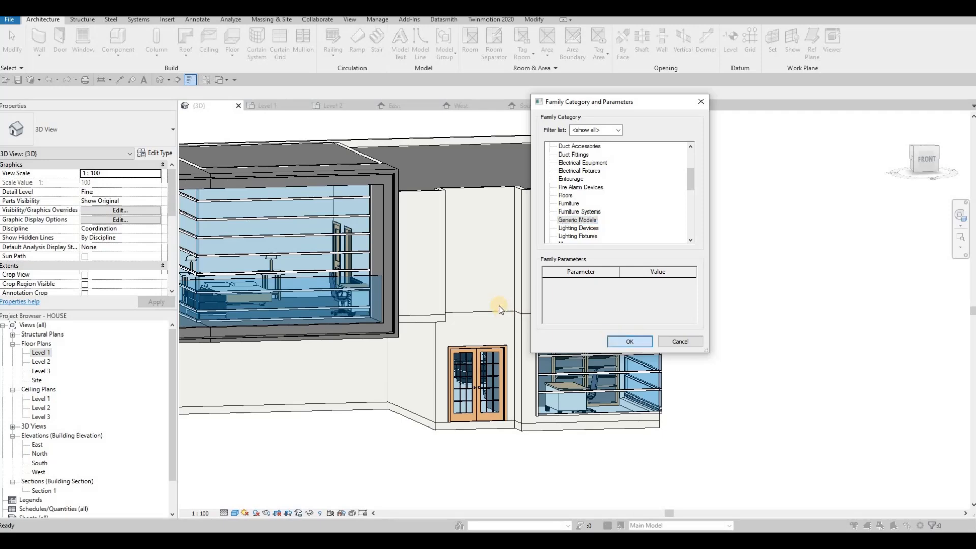
left_click(496, 286)
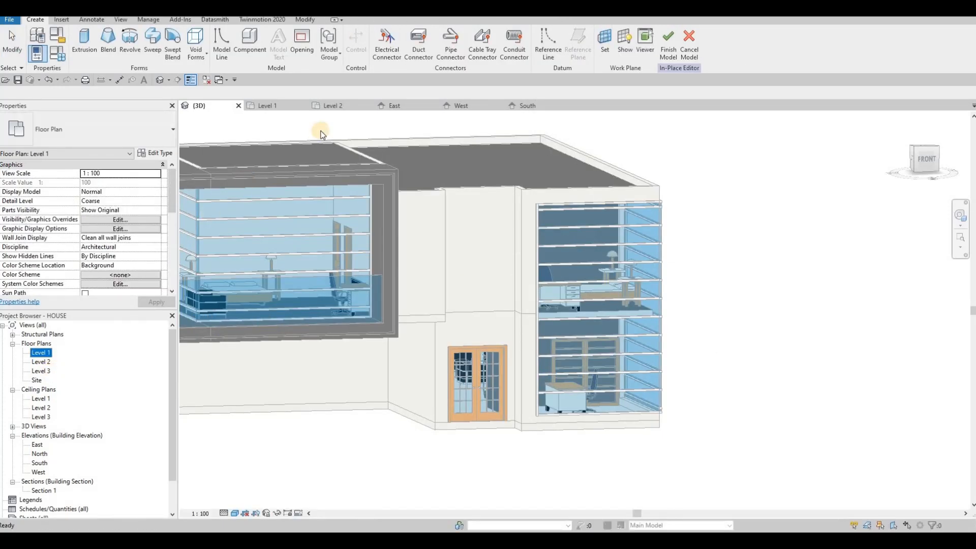
Step: In the South elevation, start an extrusion on EXTERIOR WALL 1's face and sketch a 400 mm tall rectangle above the tall curtain wall
left_click(528, 106)
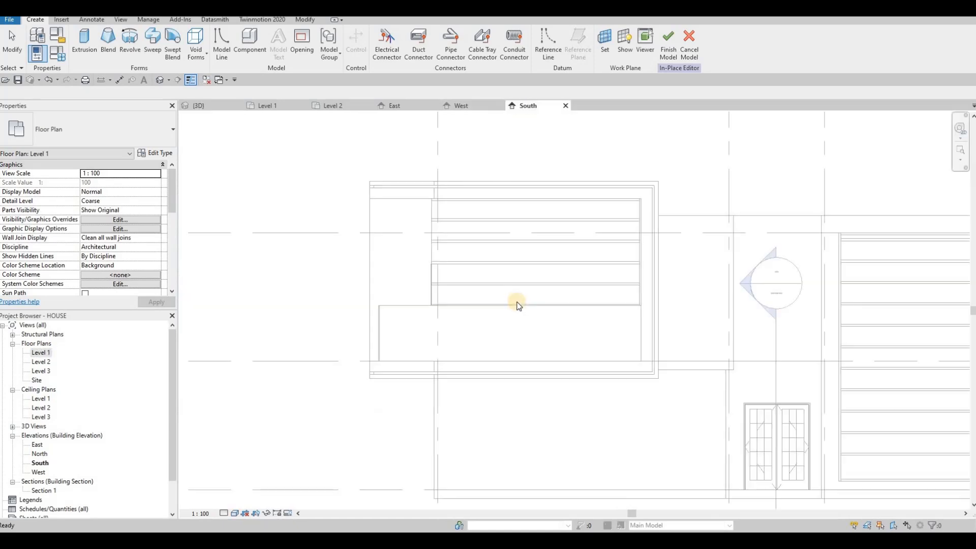
scroll(583, 303, "down", 3)
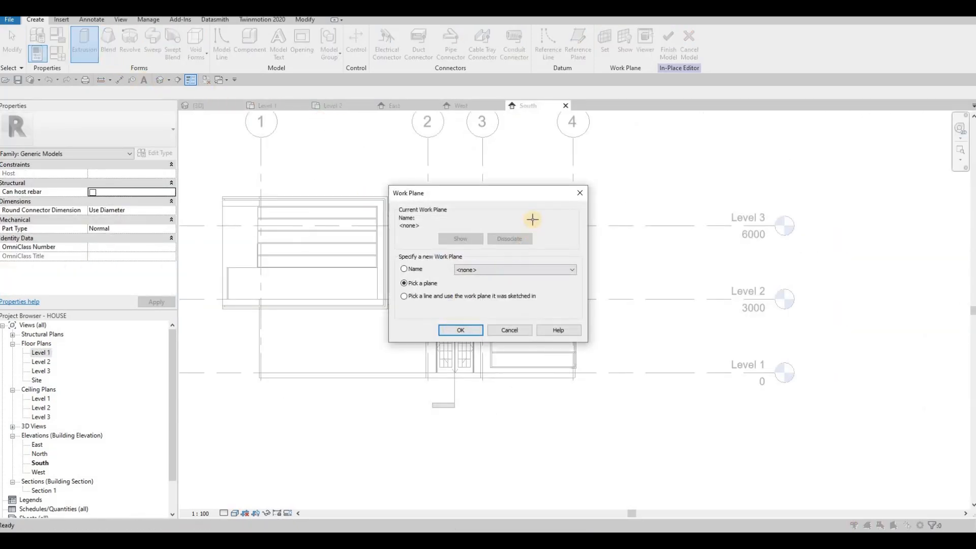
key("Return")
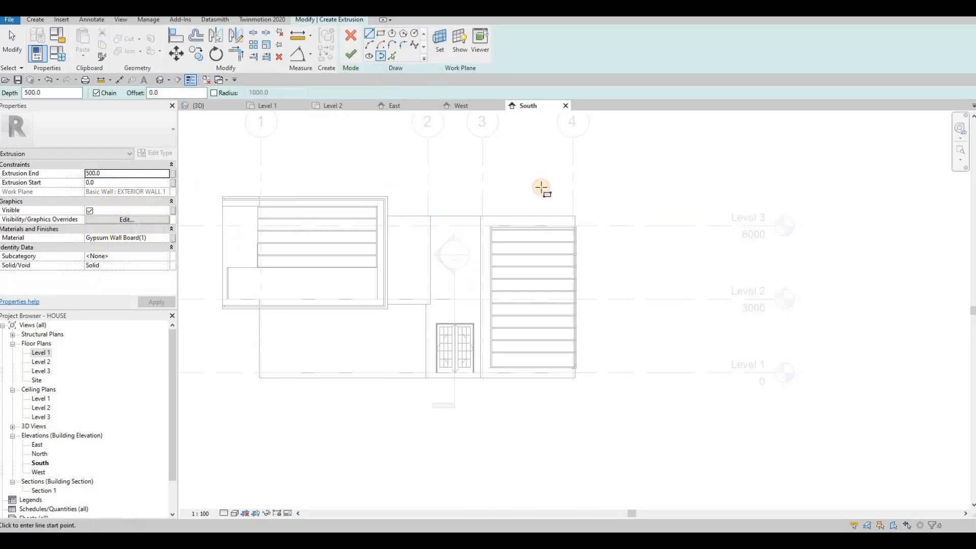
scroll(584, 203, "up", 5)
left_click(583, 202)
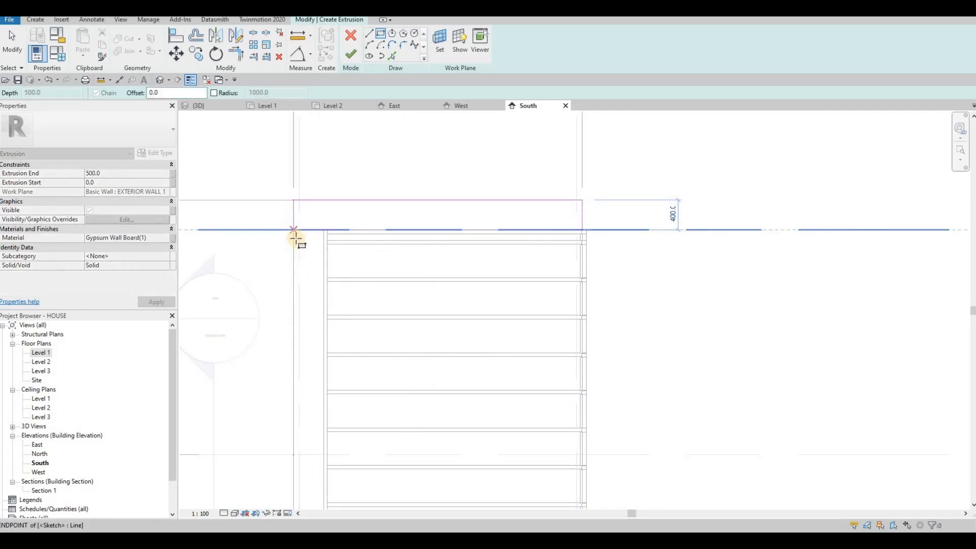
left_click(295, 229)
Step: Sketch a vertical strip between the entrance and the curtain wall, and a band about 395 mm tall beneath the curtain wall
middle_click_drag(324, 452, 338, 188)
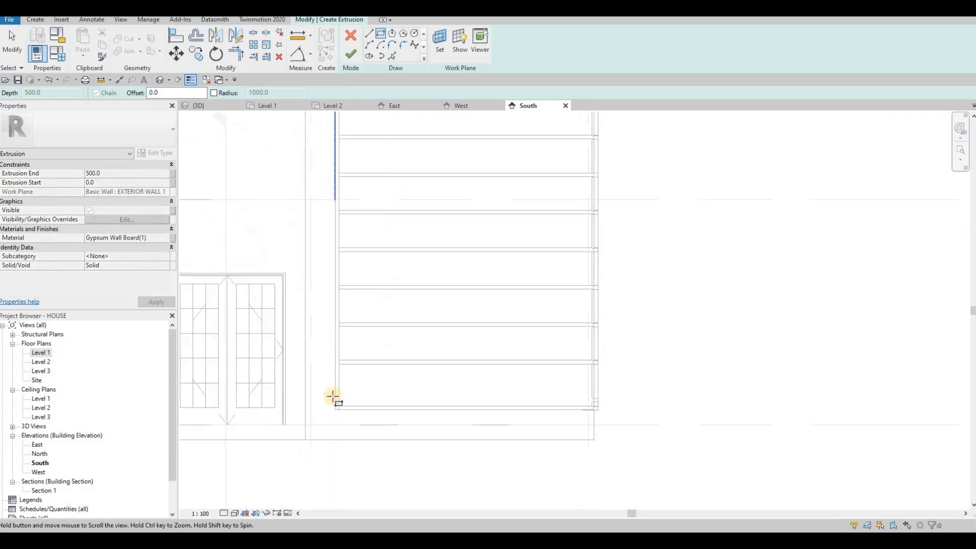
left_click(338, 429)
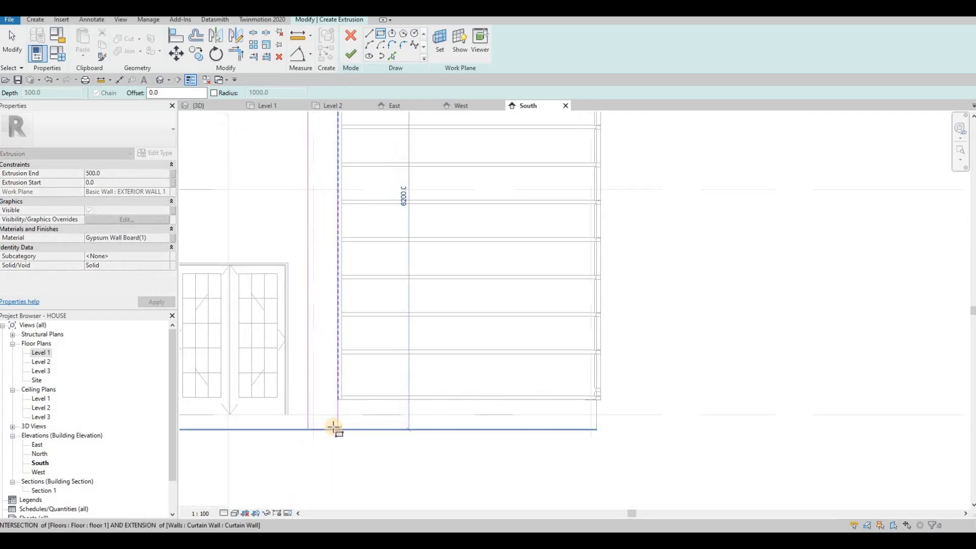
key("Escape")
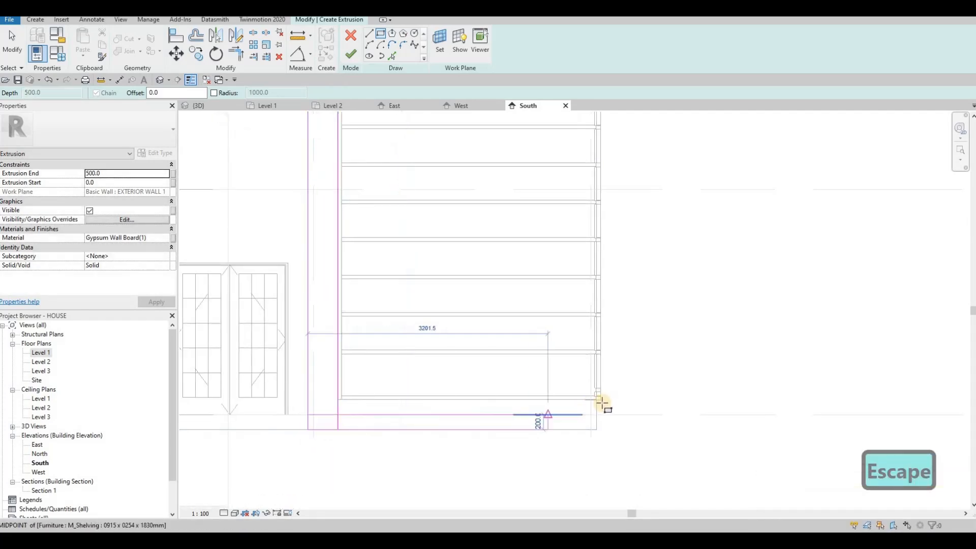
left_click(500, 407)
key("Escape")
key("Escape")
key("Escape")
key("Escape")
key("Escape")
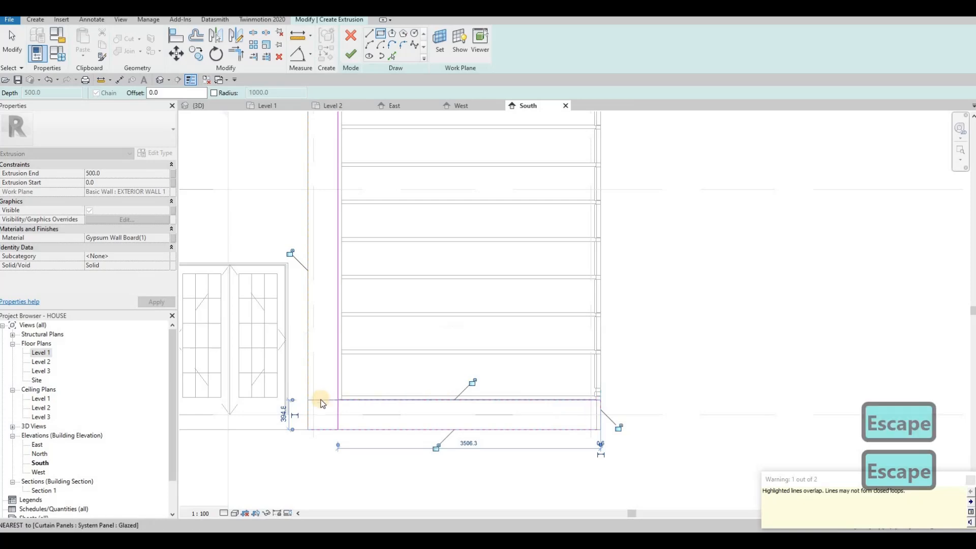
Step: Delete the overlapping short segments where the vertical strip meets the lower and upper bands
left_click_drag(289, 377, 373, 455)
key("Delete")
scroll(364, 263, "down", 2)
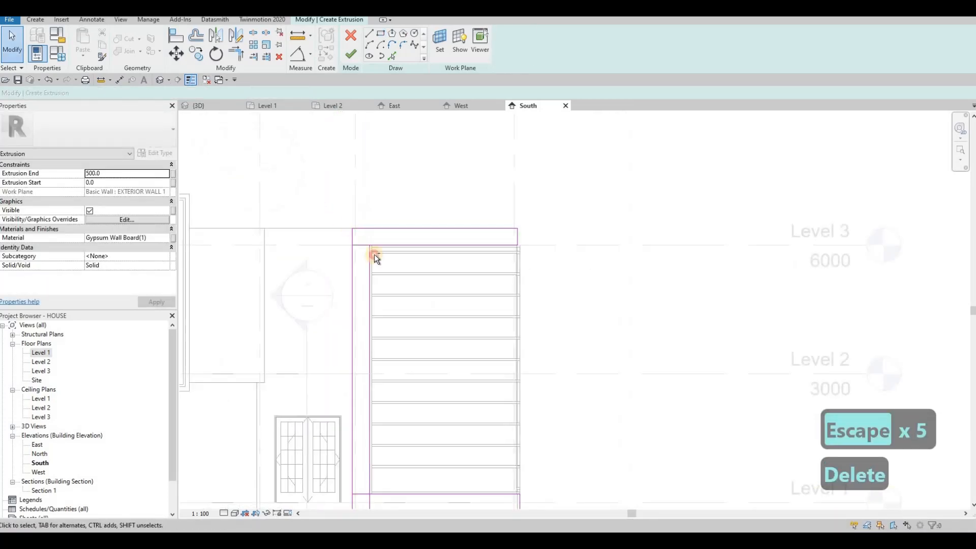
left_click_drag(373, 269, 372, 272)
key("Delete")
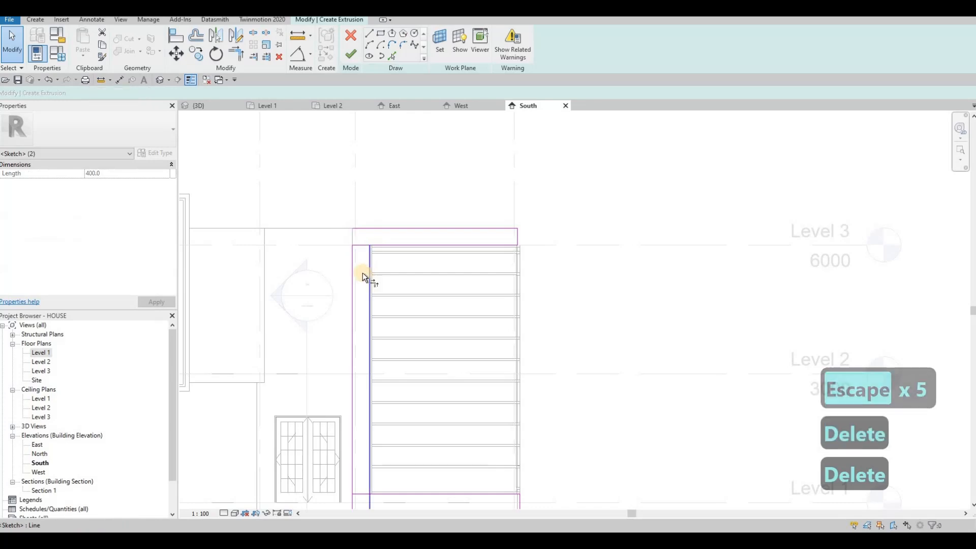
Step: Trim the sketch's upper and lower corners so the rectangles merge into one C-shaped outline around the curtain wall
key("t")
key("r")
left_click(352, 248)
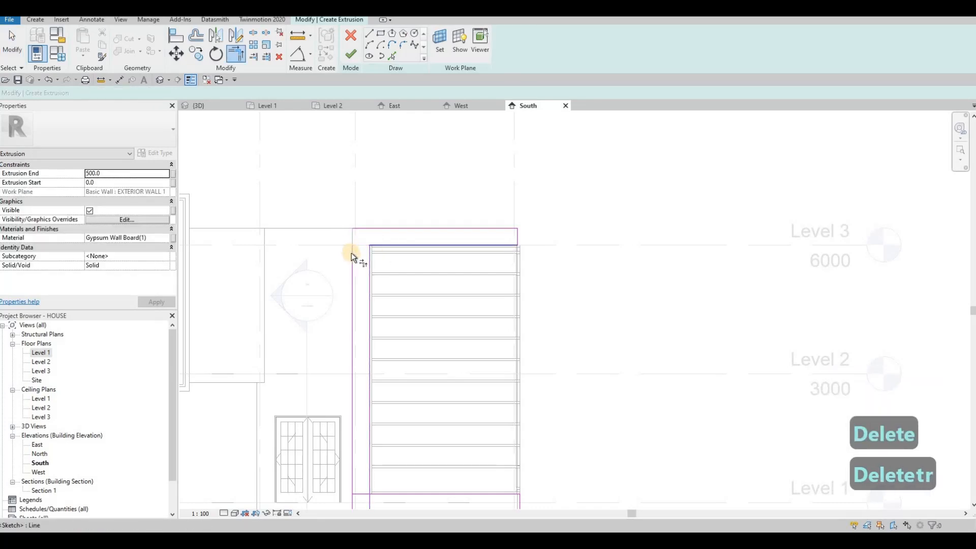
left_click(362, 229)
scroll(360, 327, "down", 2)
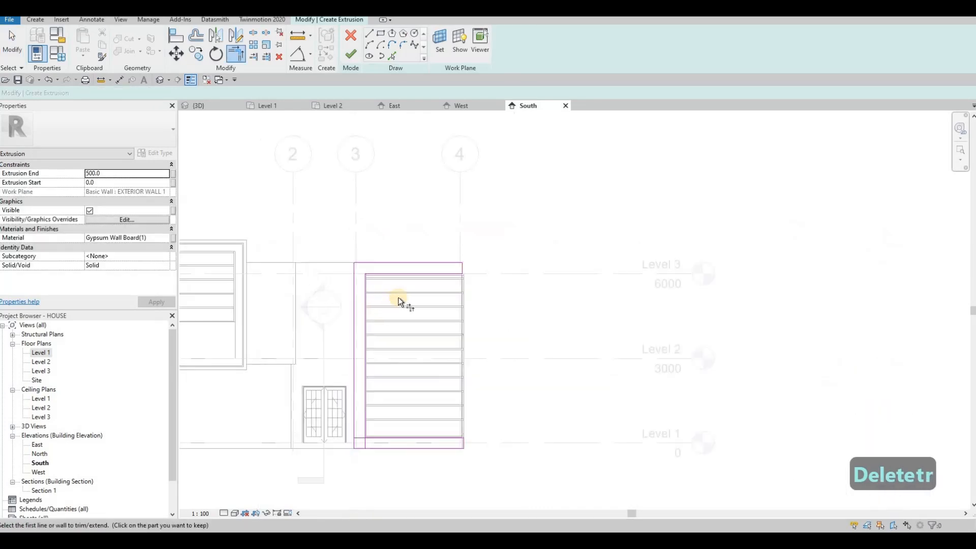
middle_click_drag(388, 419, 404, 290)
scroll(372, 307, "up", 3)
left_click(392, 277)
left_click(389, 289)
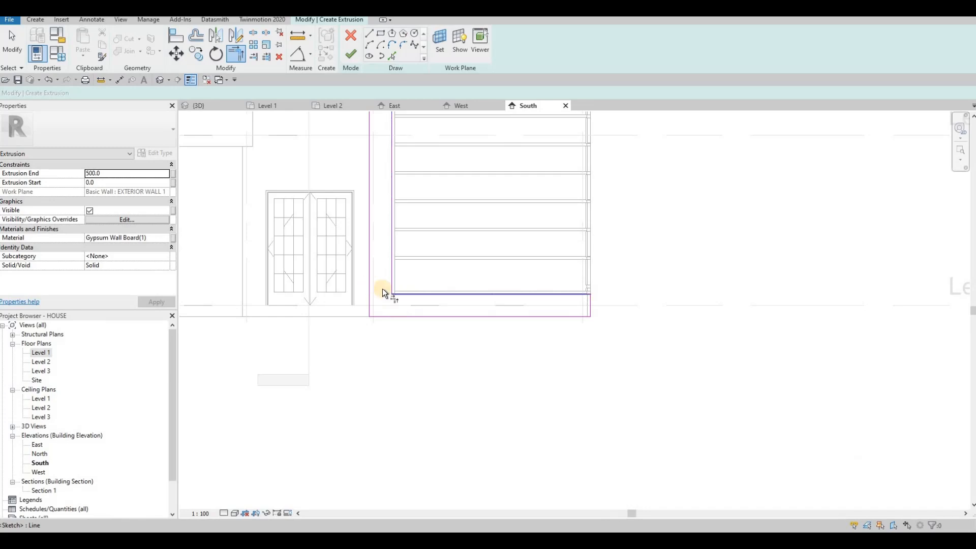
Step: Align the lower band's upper sketch line with the bottom edge of the curtain wall
scroll(402, 289, "up", 4)
key("Escape")
key("Escape")
scroll(406, 291, "up", 1)
key("Escape")
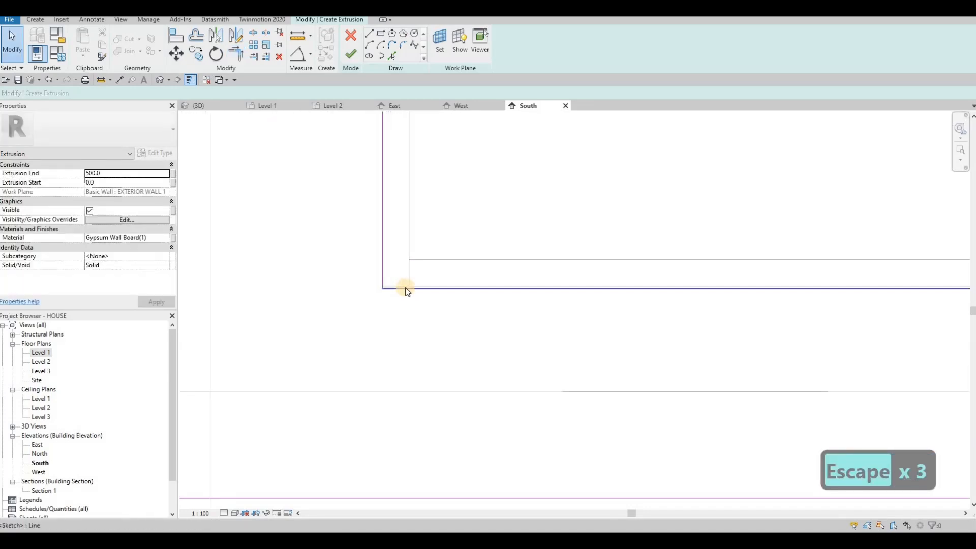
key("l")
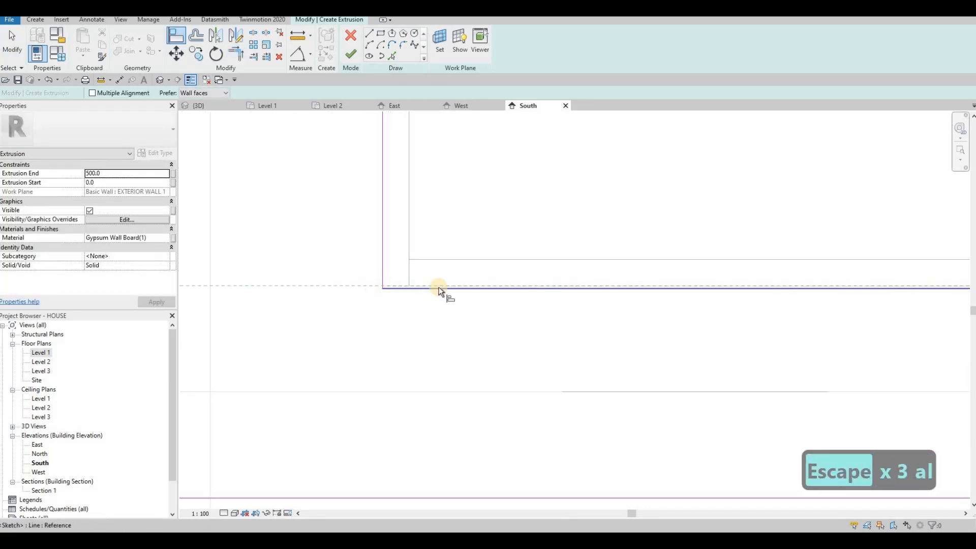
scroll(386, 287, "down", 2)
scroll(411, 336, "down", 2)
mouse_move(648, 344)
middle_mouse_down()
mouse_move(593, 337)
mouse_move(499, 369)
middle_mouse_up()
scroll(498, 369, "down", 1)
scroll(610, 355, "up", 4)
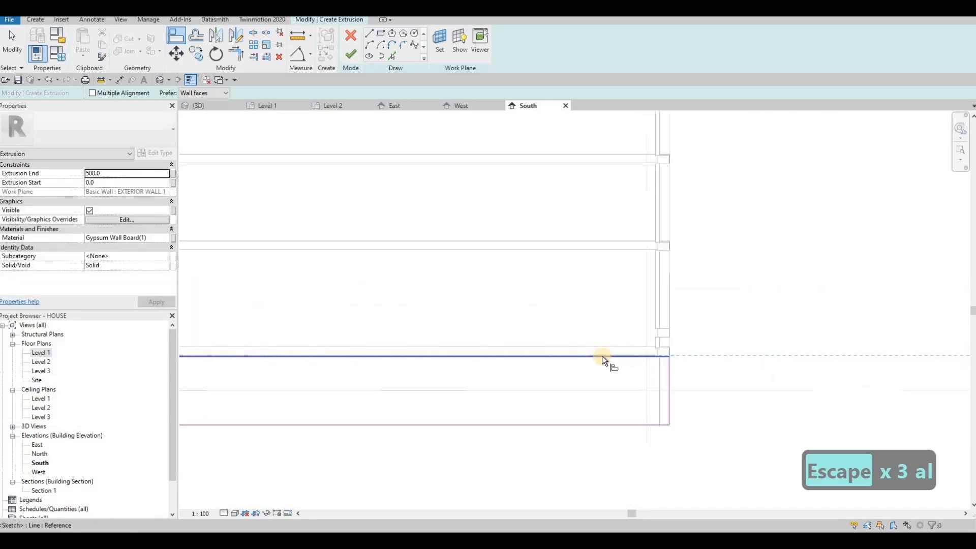
scroll(495, 286, "down", 3)
middle_click_drag(317, 289, 462, 394)
scroll(462, 393, "down", 1)
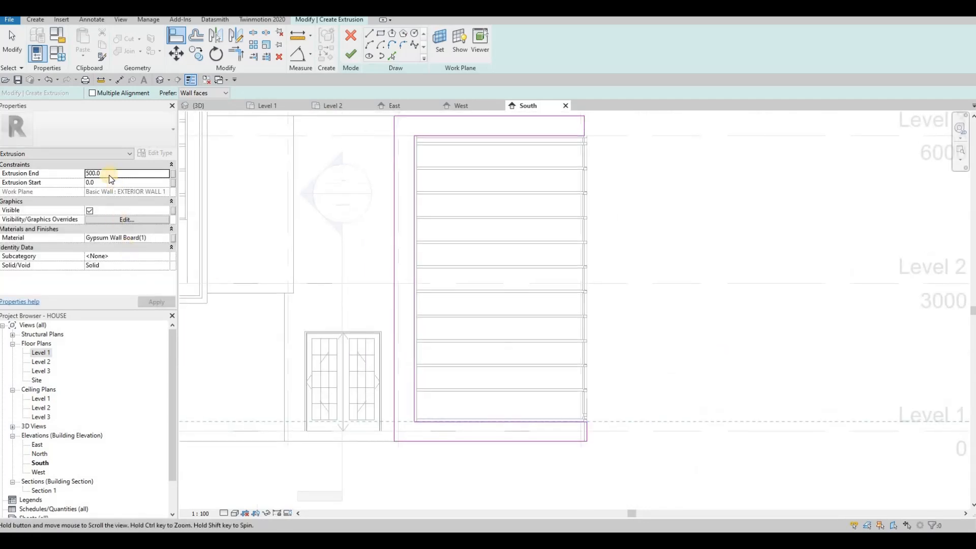
middle_click_drag(371, 181, 352, 239)
Step: Finish the C-shaped extrusion at 500 mm depth and inspect it from the front-right corner in 3D
left_click(351, 54)
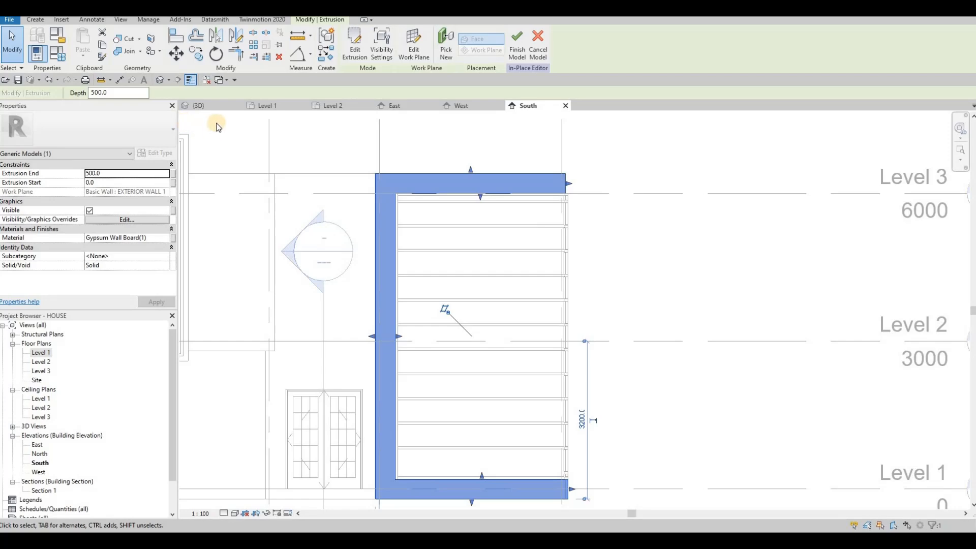
left_click(203, 105)
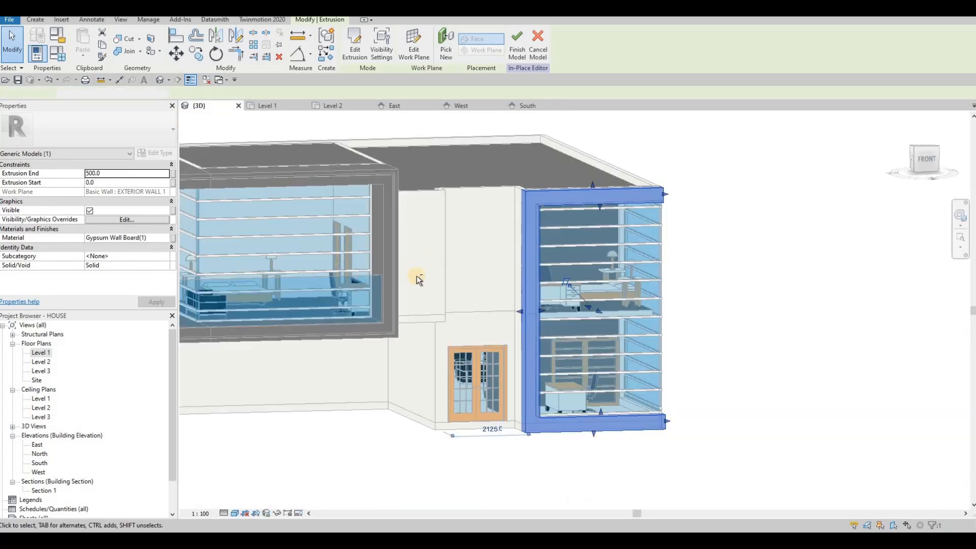
middle_click_drag(416, 276, 272, 262, "shift")
key("Escape")
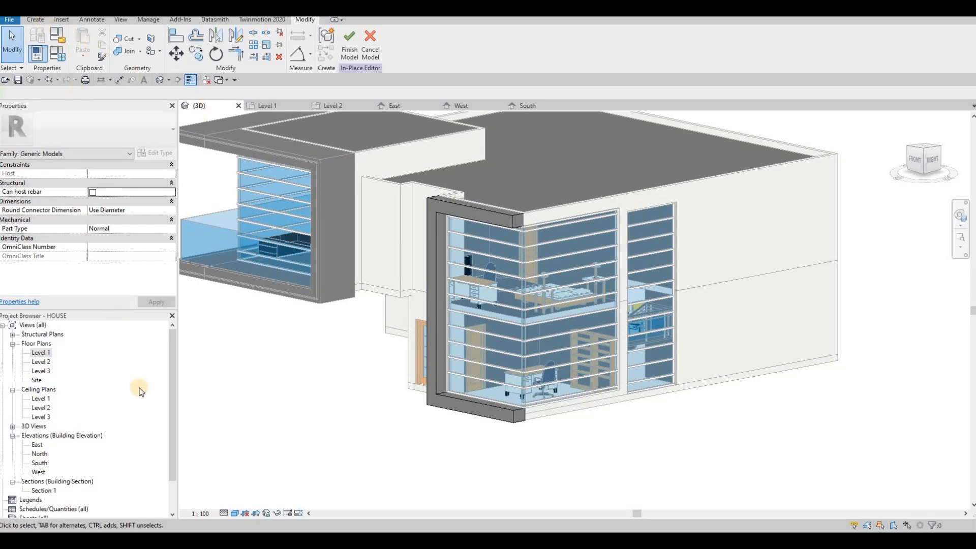
Step: In the East elevation, start an extrusion on the exterior wall's face and sketch a 4080 by 400 mm rectangle above the corner curtain wall
left_click(471, 106)
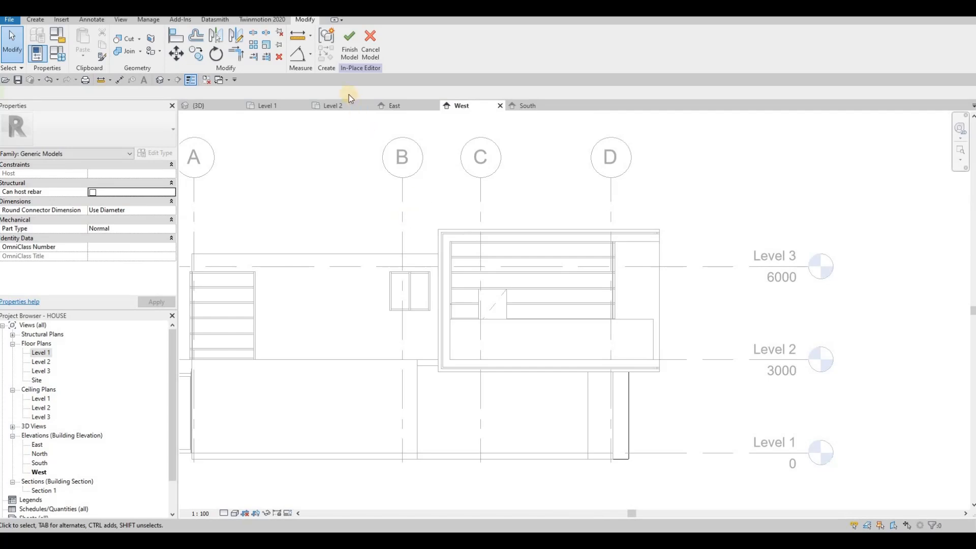
left_click(402, 106)
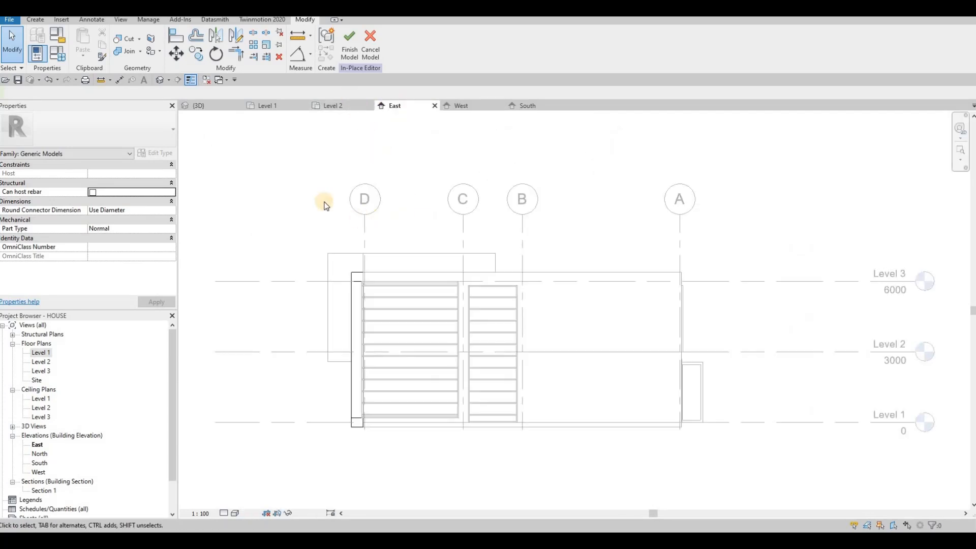
left_click(35, 20)
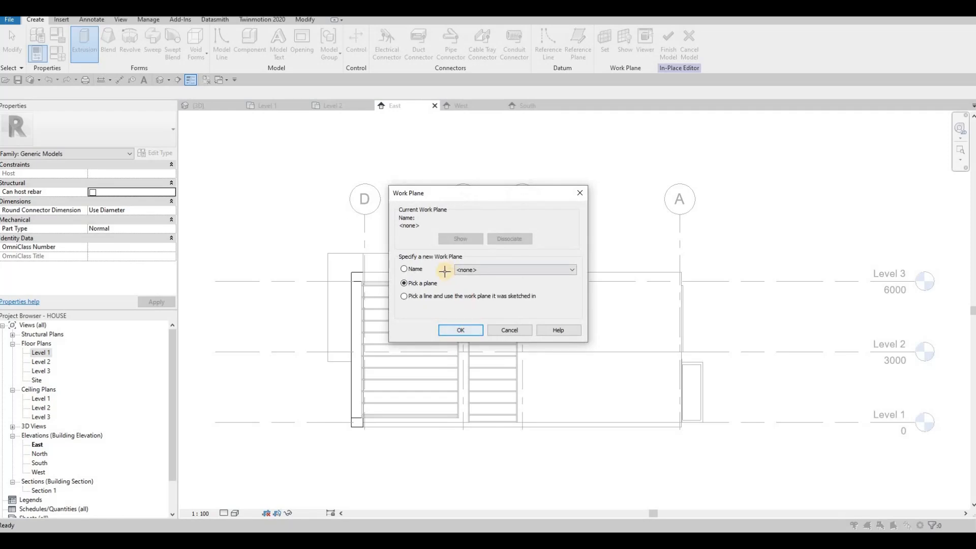
key("Return")
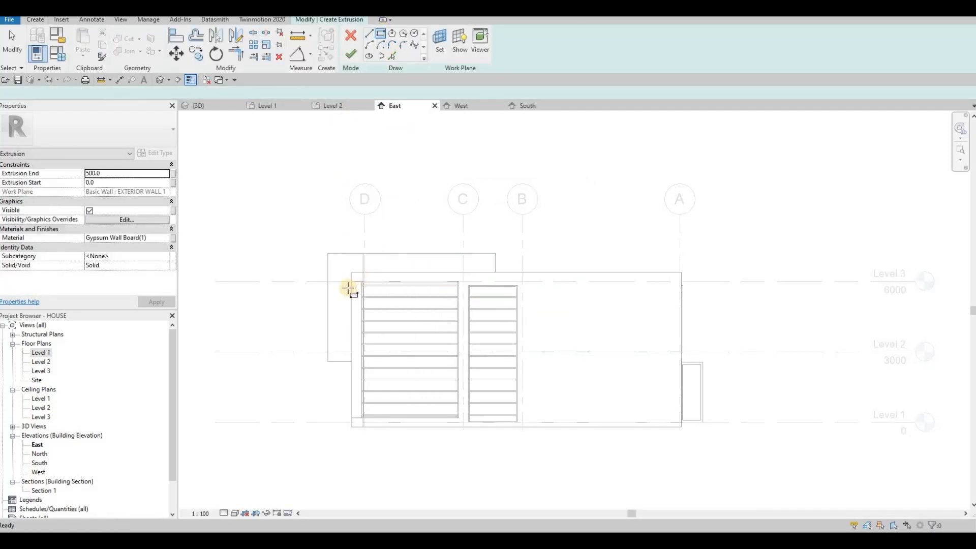
scroll(344, 282, "up", 1)
scroll(346, 279, "up", 2)
left_click(343, 268)
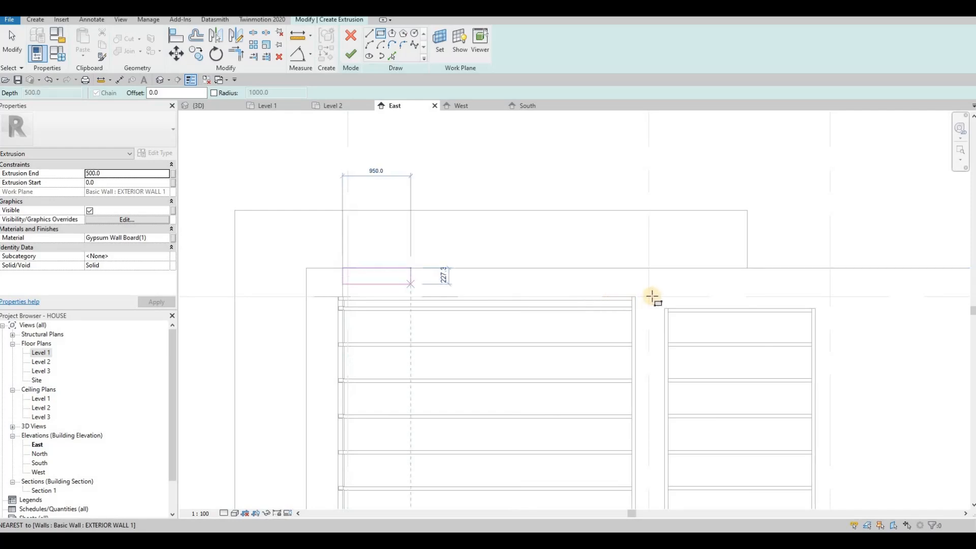
left_click(632, 297)
key("Escape")
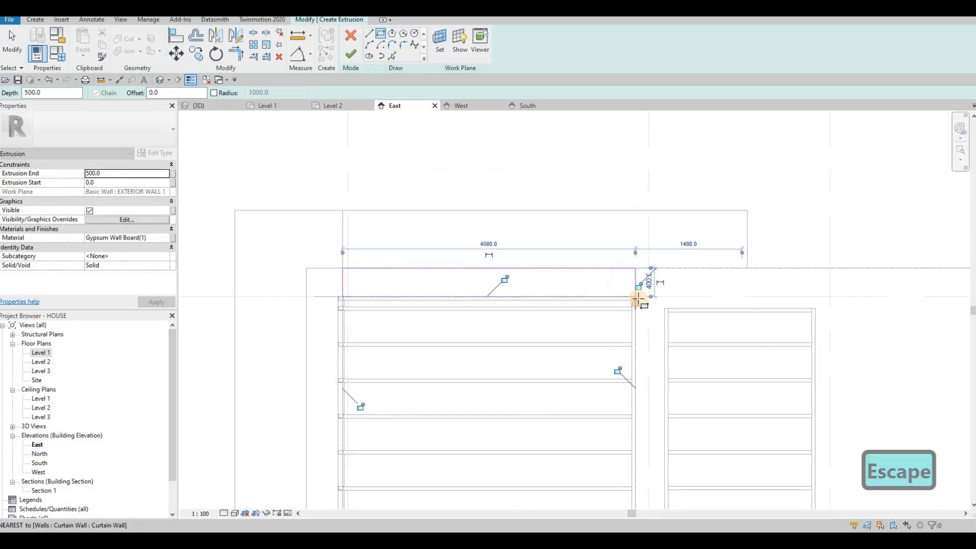
Step: Sketch a 400 mm wide, 6000 mm tall strip between the two curtain walls and a band beneath the corner curtain wall
left_click(635, 297)
mouse_move(642, 502)
middle_mouse_down()
mouse_move(621, 300)
mouse_move(627, 350)
mouse_move(629, 341)
middle_mouse_up()
left_click(630, 348)
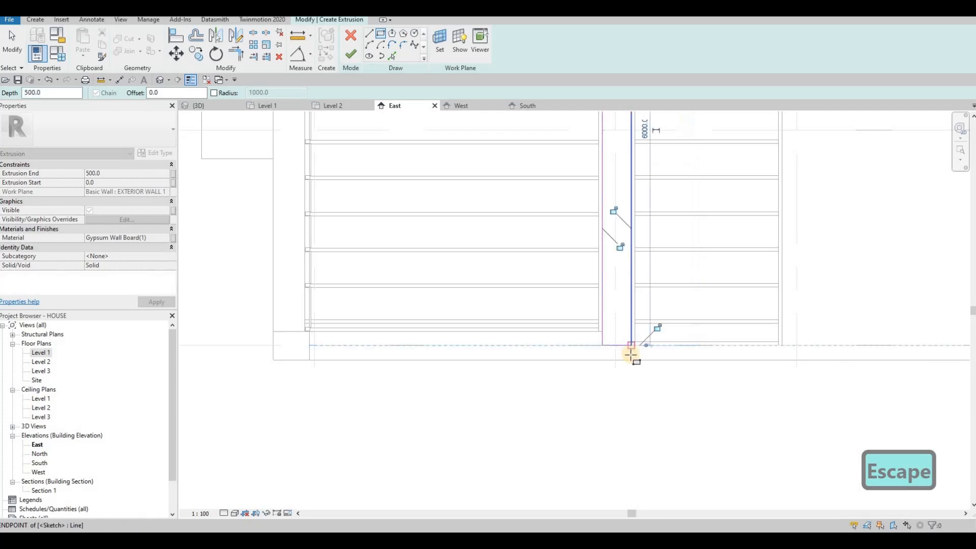
left_click(309, 332)
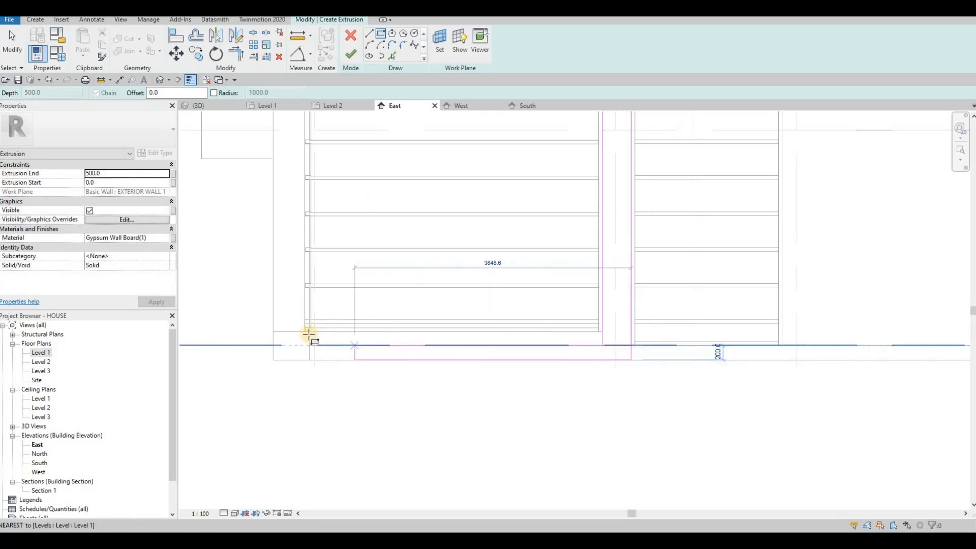
key("Escape")
key("Escape")
key("Escape")
key("Escape")
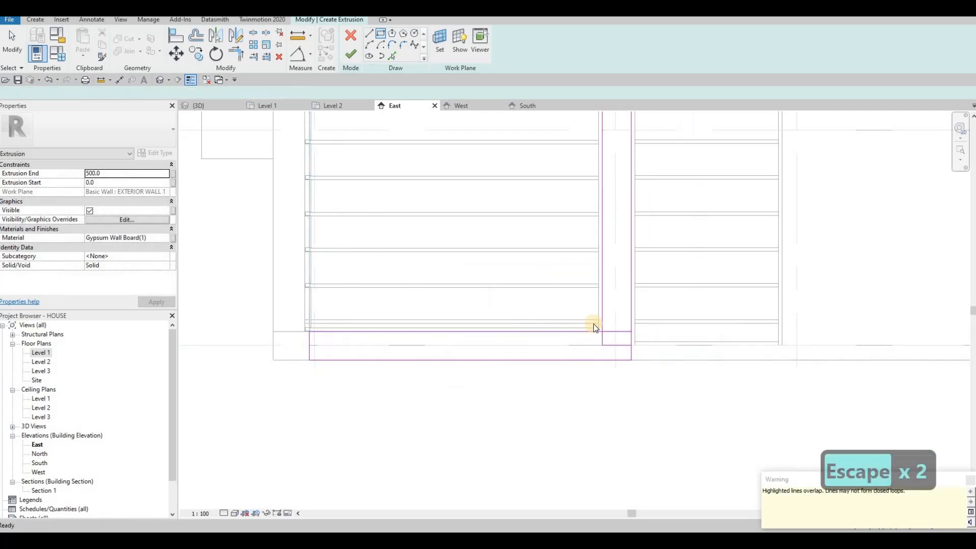
Step: Delete the overlapping segments where the strip meets the lower band, and trim the inner and outer lower corners together
left_click_drag(565, 292, 636, 371)
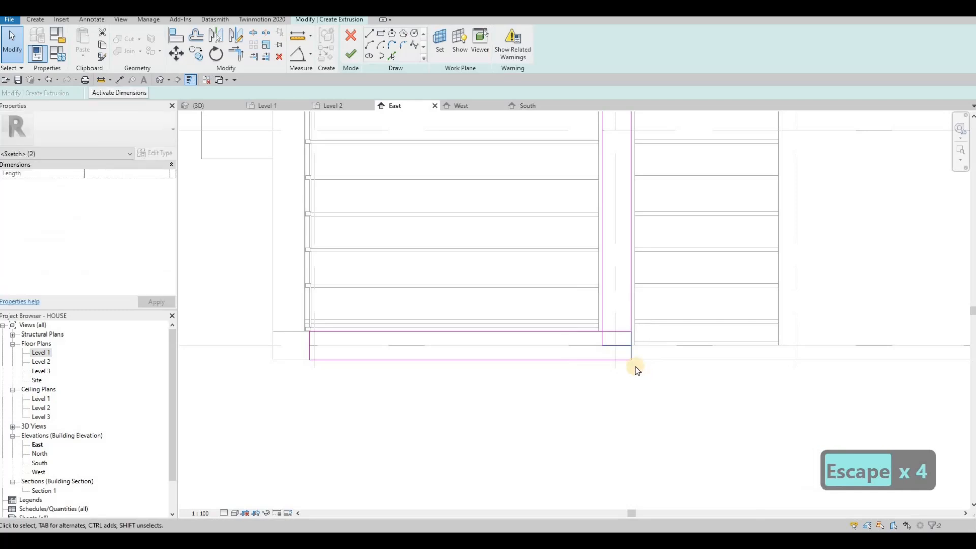
key("Delete")
key("t")
key("r")
left_click(593, 331)
left_click(601, 315)
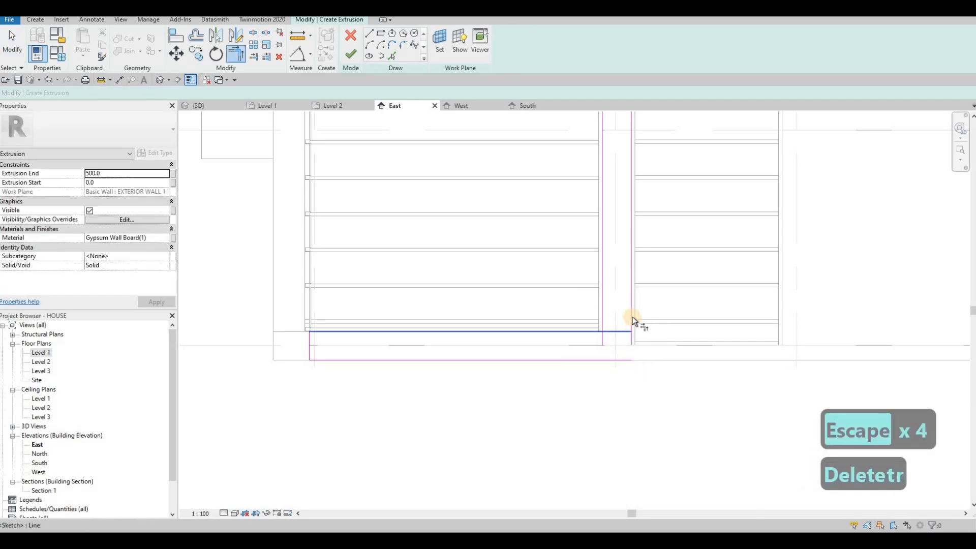
left_click(631, 316)
left_click(626, 358)
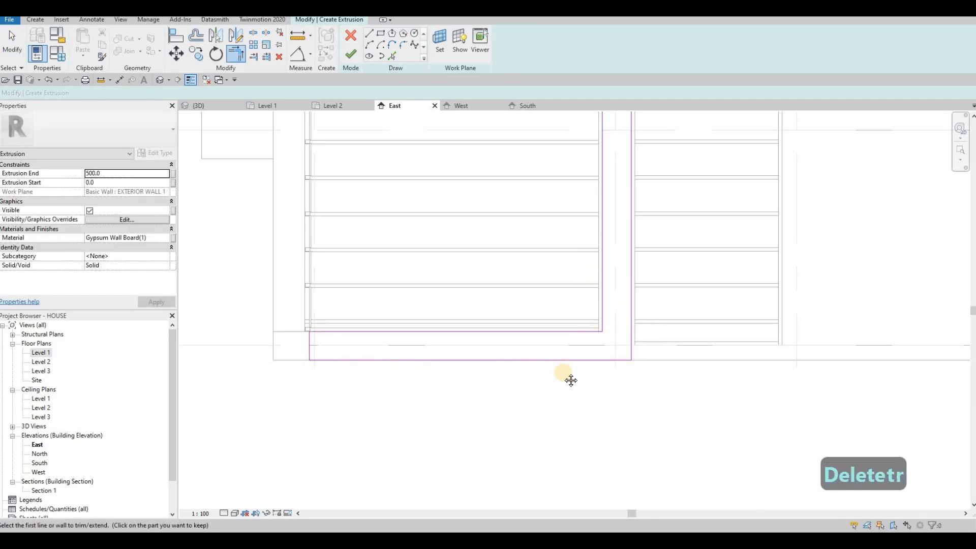
Step: Trim the sketch's upper outer corner together and delete the overlapping segments where the strip meets the upper band
scroll(564, 369, "down", 2)
middle_click_drag(590, 114, 581, 245)
scroll(581, 245, "up", 2)
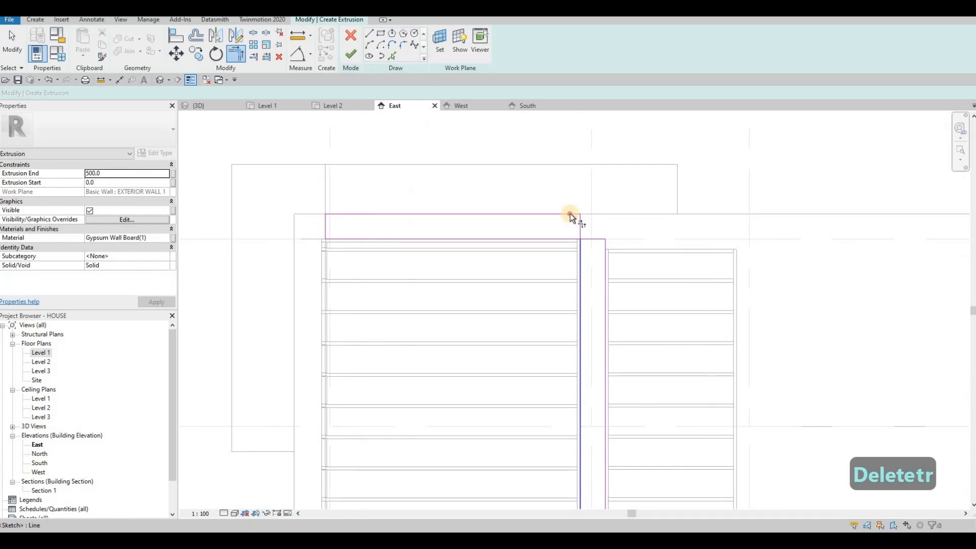
left_click(569, 213)
left_click(605, 247)
key("Escape")
key("Escape")
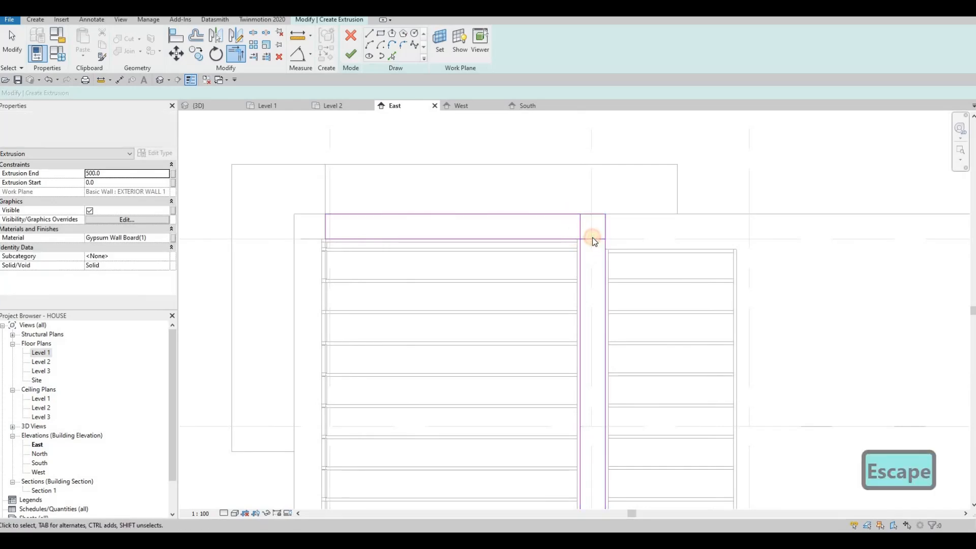
left_click(584, 236)
key("Delete")
left_click(562, 235)
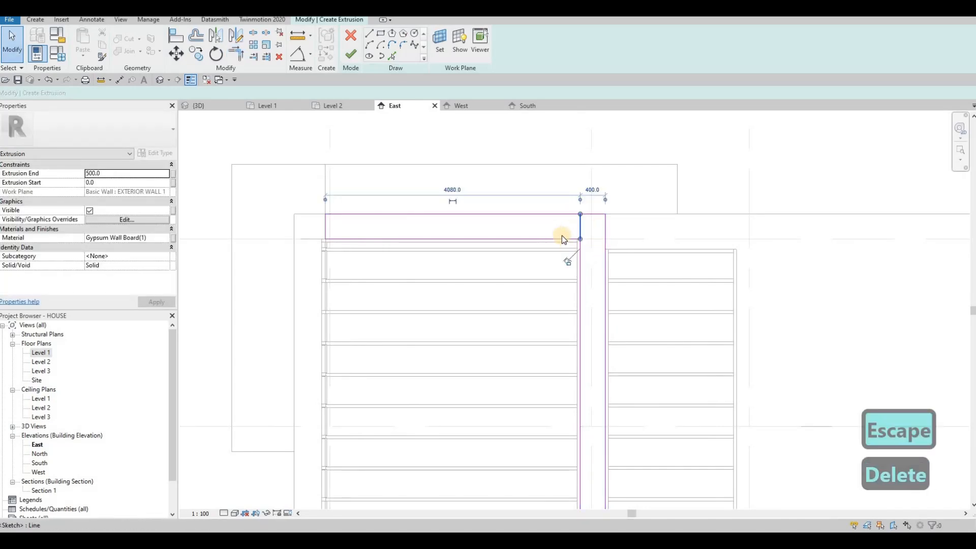
key("Delete")
Step: Finish the east-side extrusion at 500 mm depth and show the corner frame in the 3D view
scroll(583, 297, "up", 2)
scroll(584, 297, "down", 3)
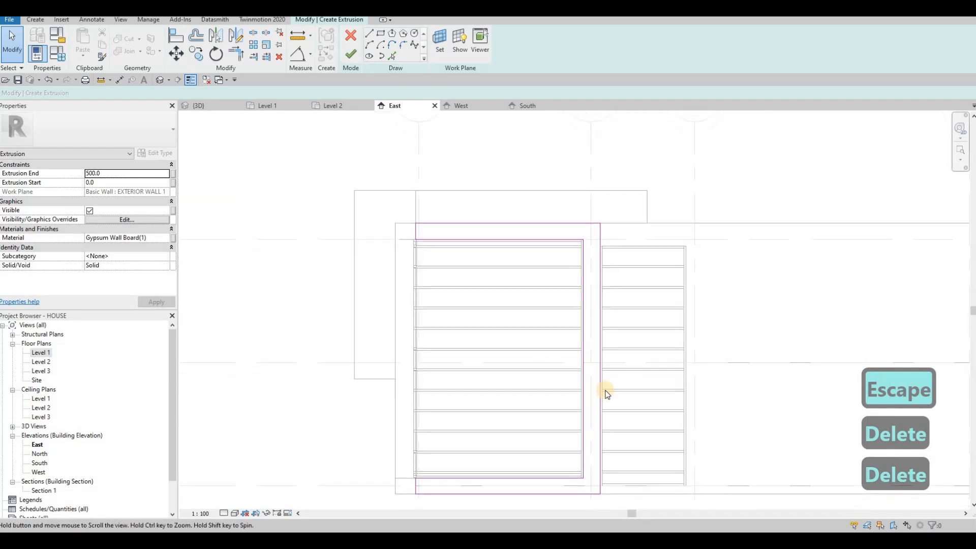
scroll(688, 381, "up", 4)
scroll(666, 354, "down", 8)
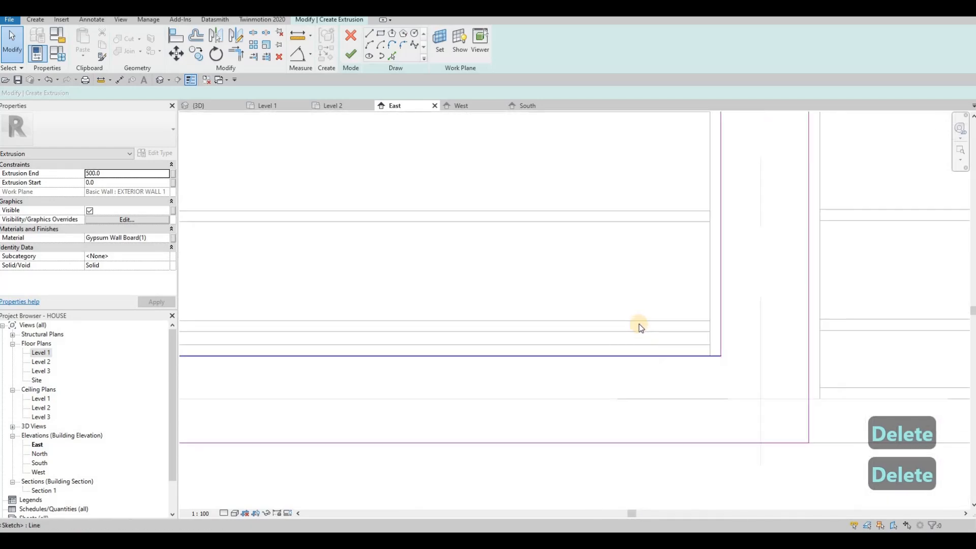
left_click(349, 54)
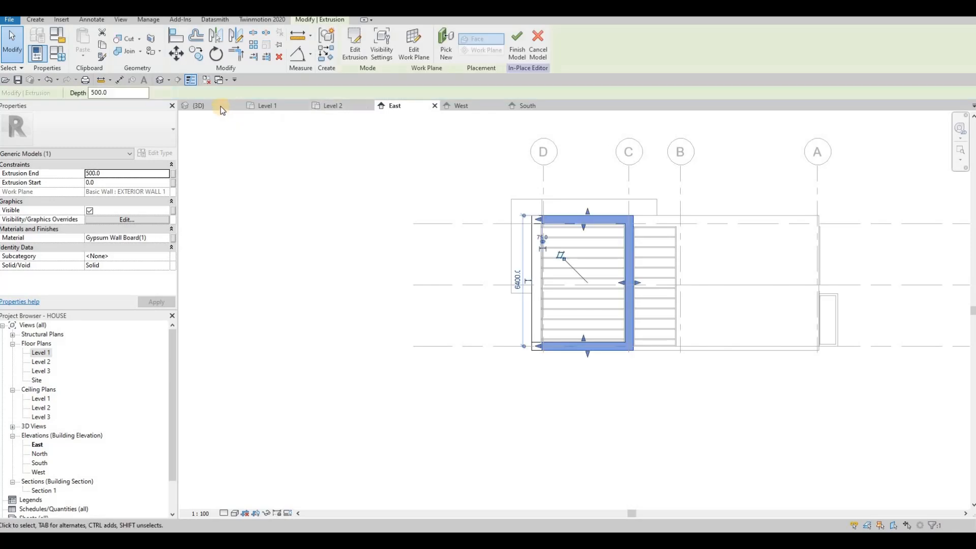
key("ctrl+Tab")
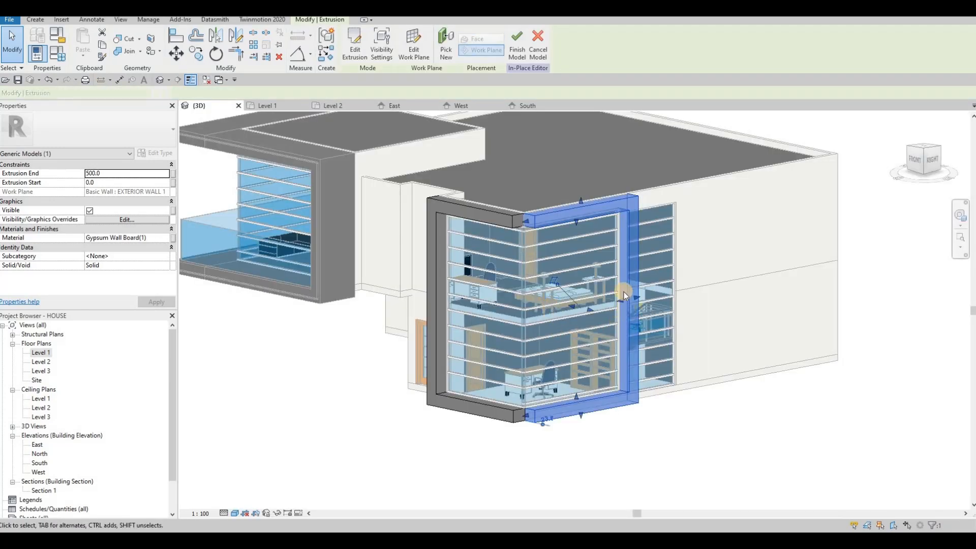
middle_click_drag(530, 229, 529, 235, "shift")
scroll(551, 251, "up", 4)
key("Escape")
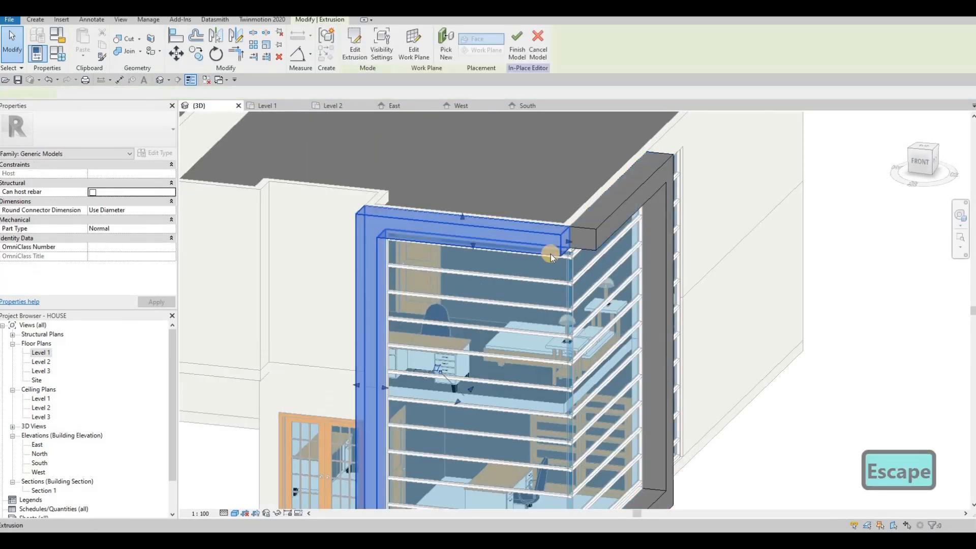
key("Escape")
key("Escape")
Step: Align the ends of the south extrusion's upper and lower bands with the outer face of the east extrusion
key("a")
key("l")
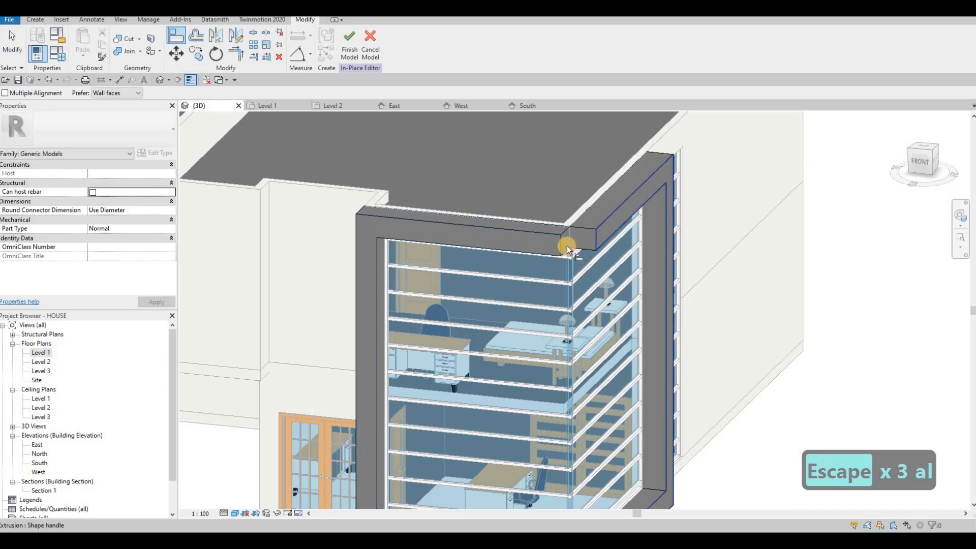
left_click(562, 247)
scroll(599, 385, "down", 3)
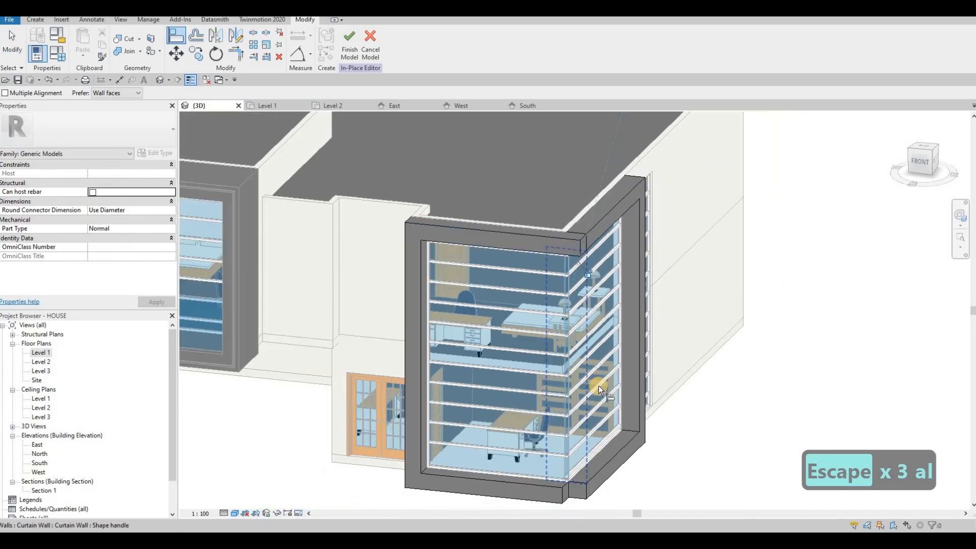
scroll(600, 392, "up", 1)
left_click(600, 393)
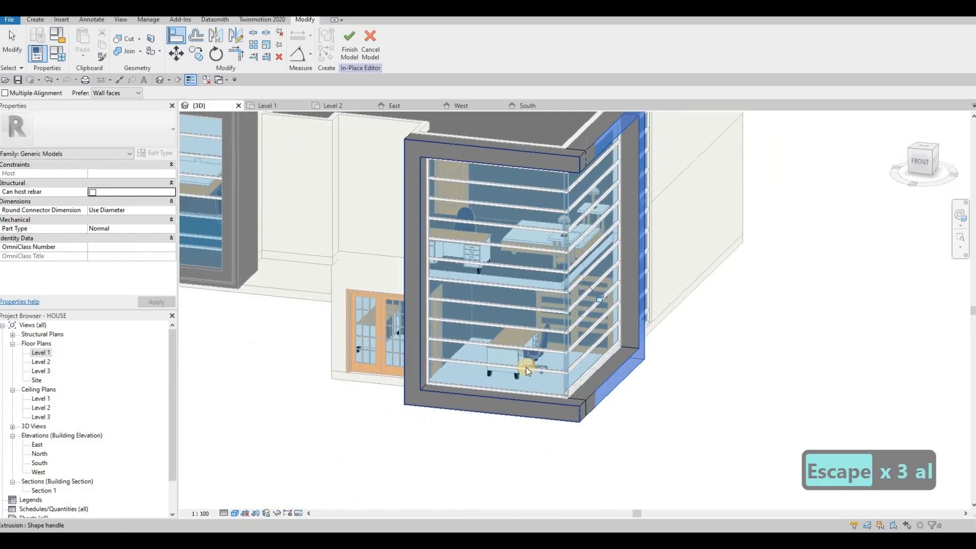
key("Escape")
key("Escape")
key("Escape")
middle_click_drag(440, 353, 252, 120, "shift")
key("Escape")
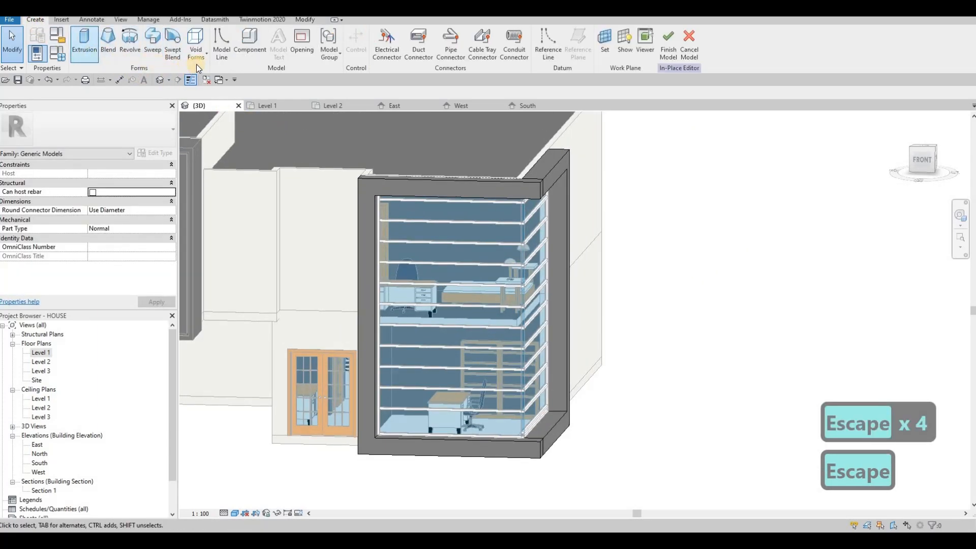
Step: Start a void sweep and pick the frame's outer perimeter edges on the south and east sides as its path
left_click(196, 51)
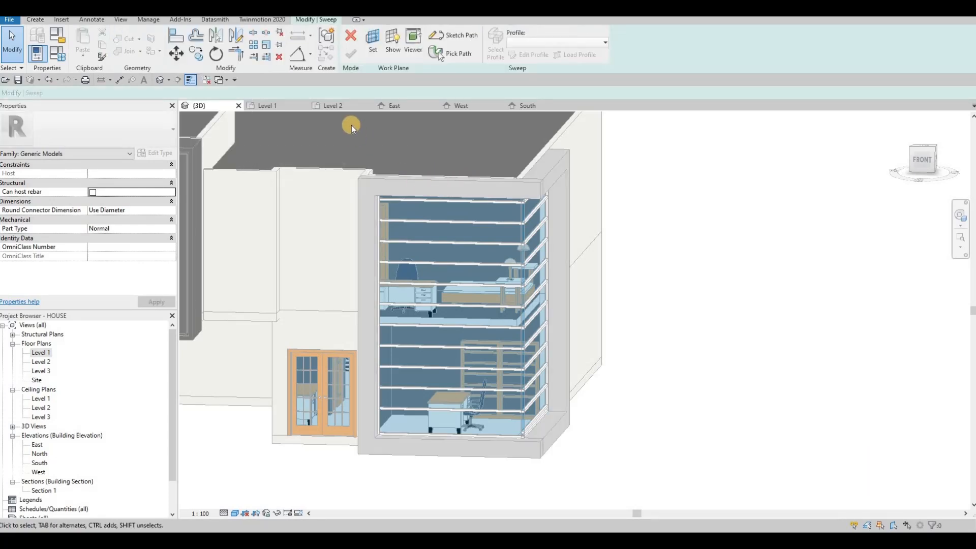
left_click(453, 56)
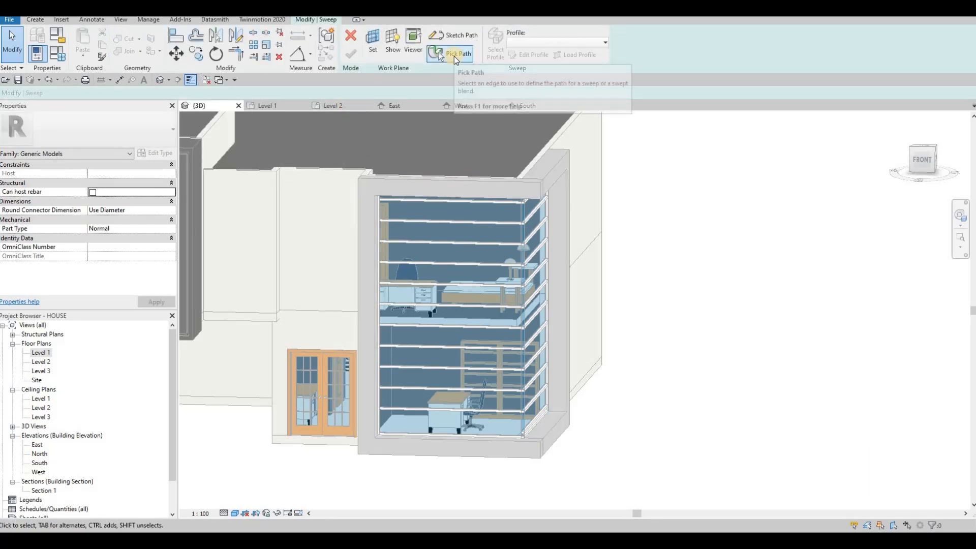
left_click(400, 187)
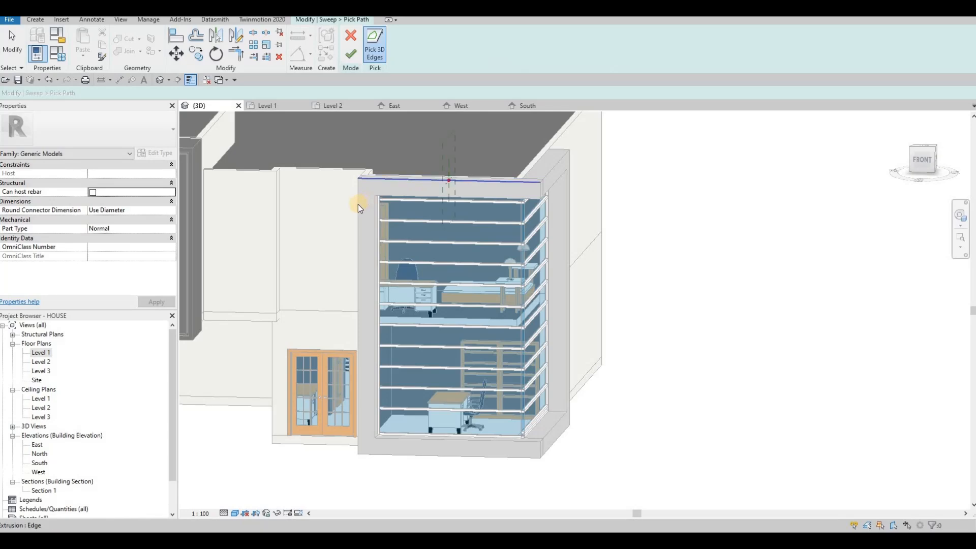
left_click(356, 204)
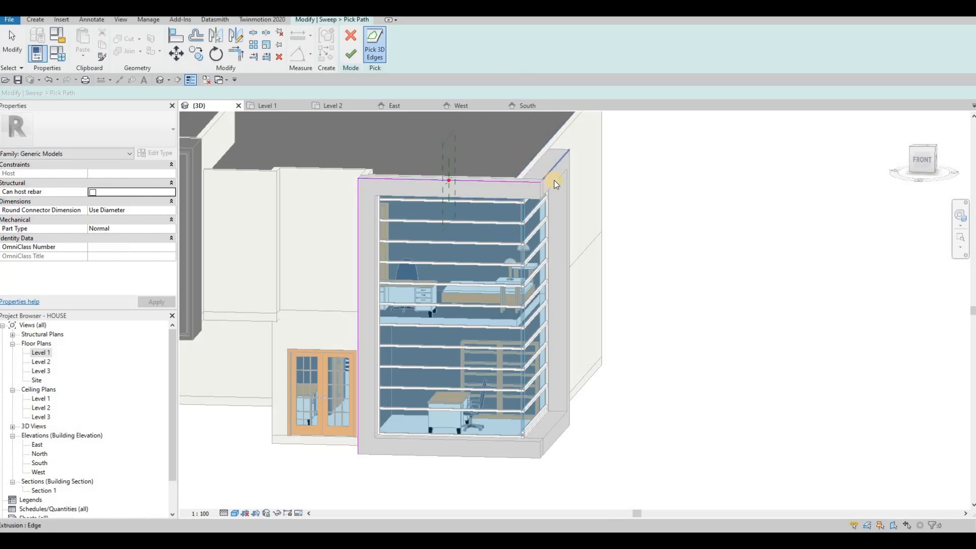
scroll(460, 206, "up", 2)
middle_click_drag(460, 205, 386, 188, "shift")
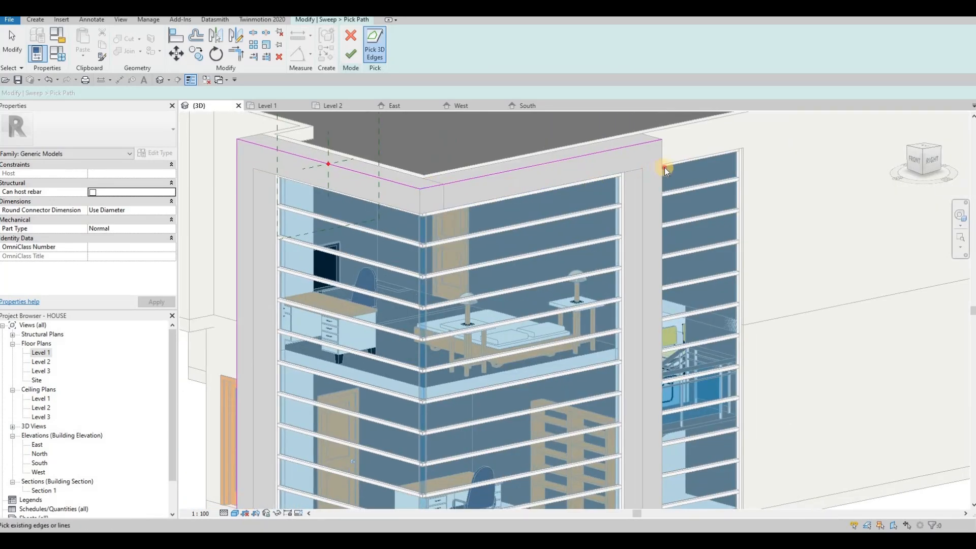
scroll(619, 197, "down", 3)
middle_click_drag(621, 292, 641, 216)
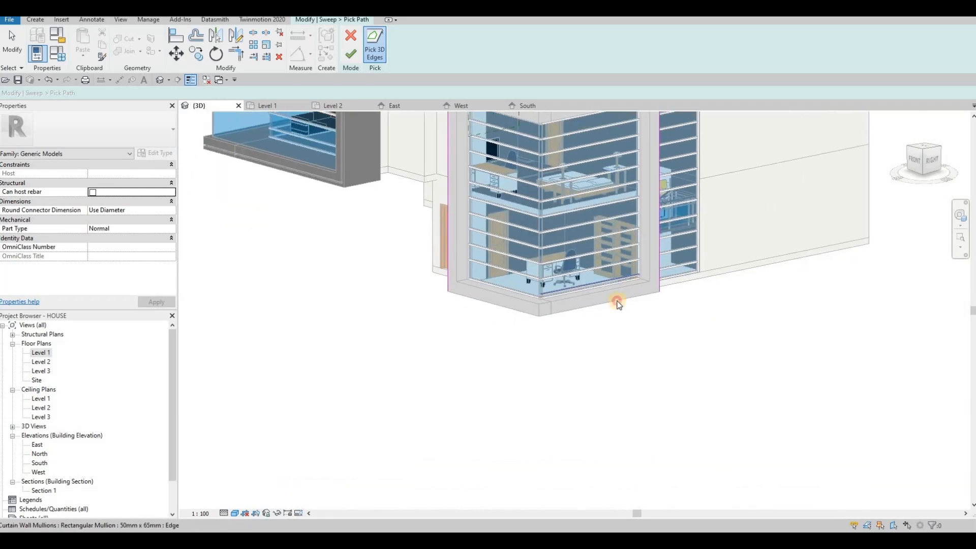
left_click(612, 301)
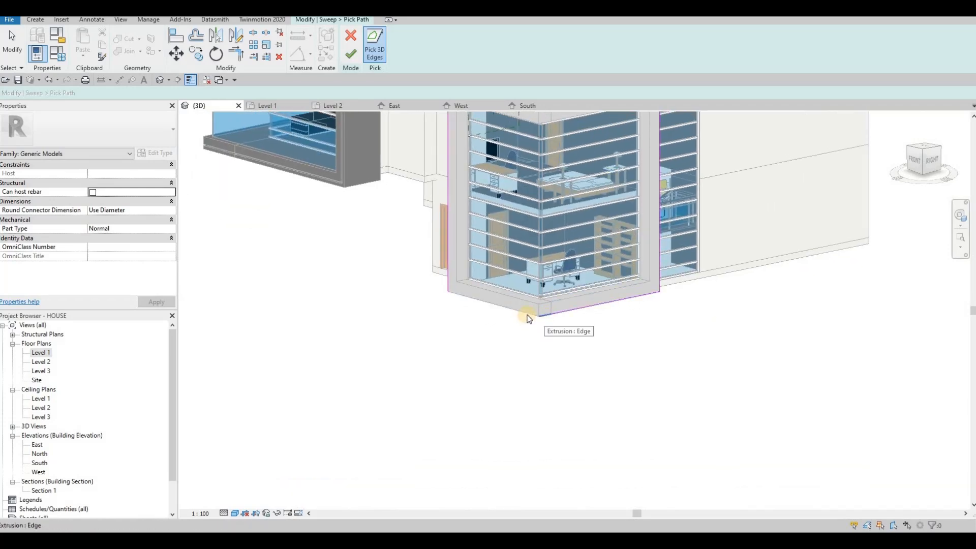
left_click(351, 54)
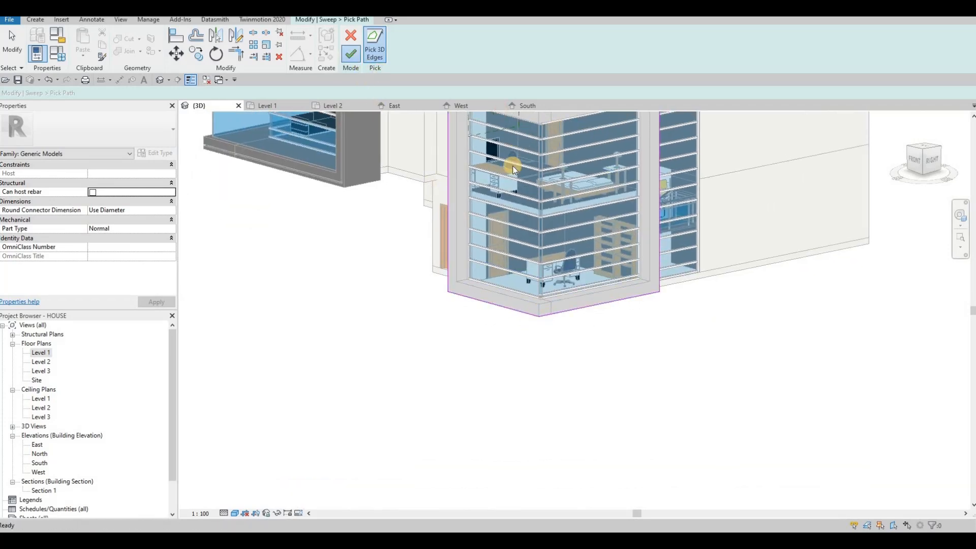
Step: In the void sweep's profile, sketch a guide line down from the path and a rectangle about 180 by 80 mm beneath it
middle_click_drag(542, 257, 568, 350)
middle_click_drag(331, 124, 335, 131)
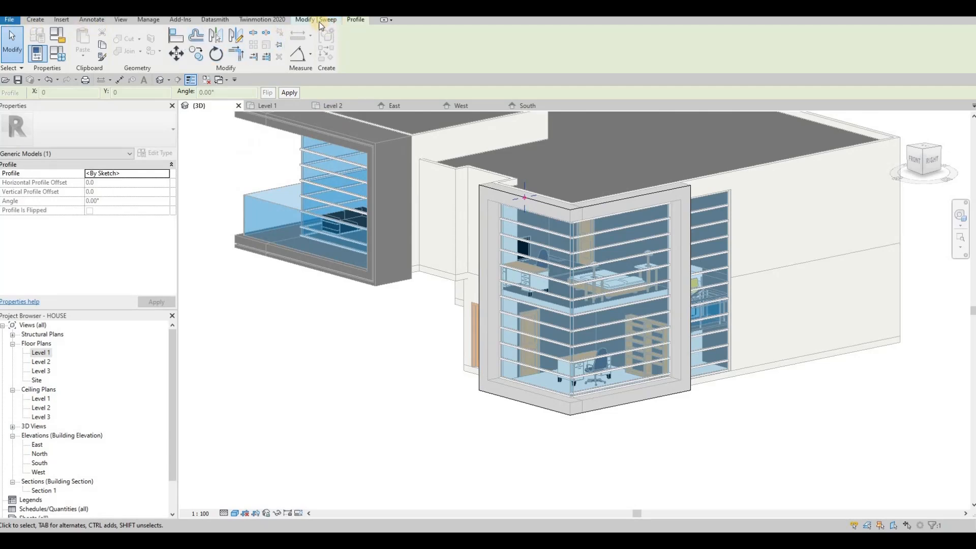
left_click(529, 54)
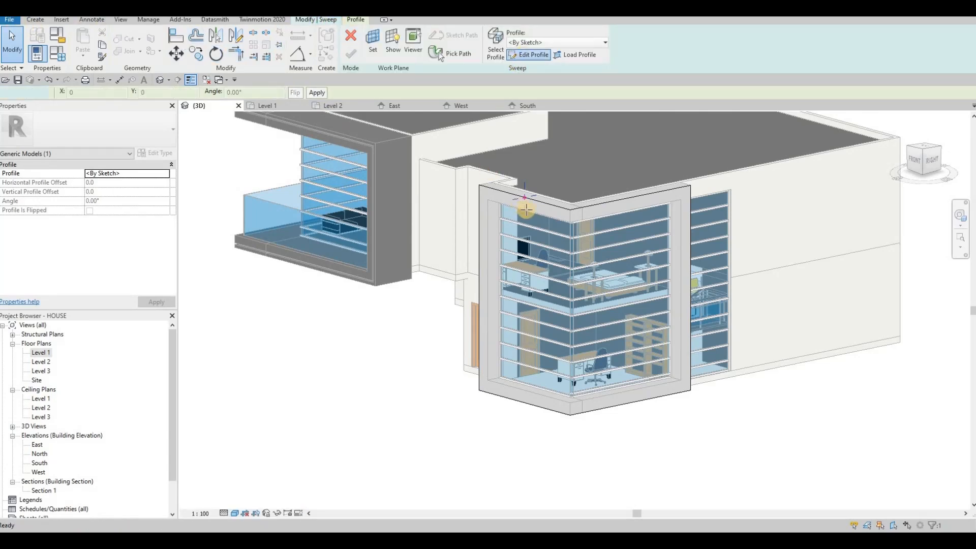
scroll(526, 183, "up", 5)
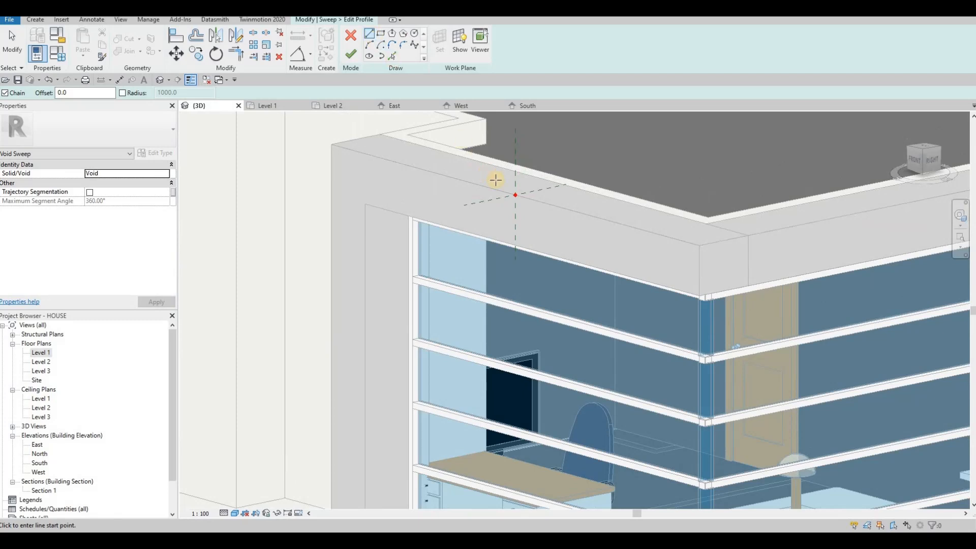
left_click(514, 198)
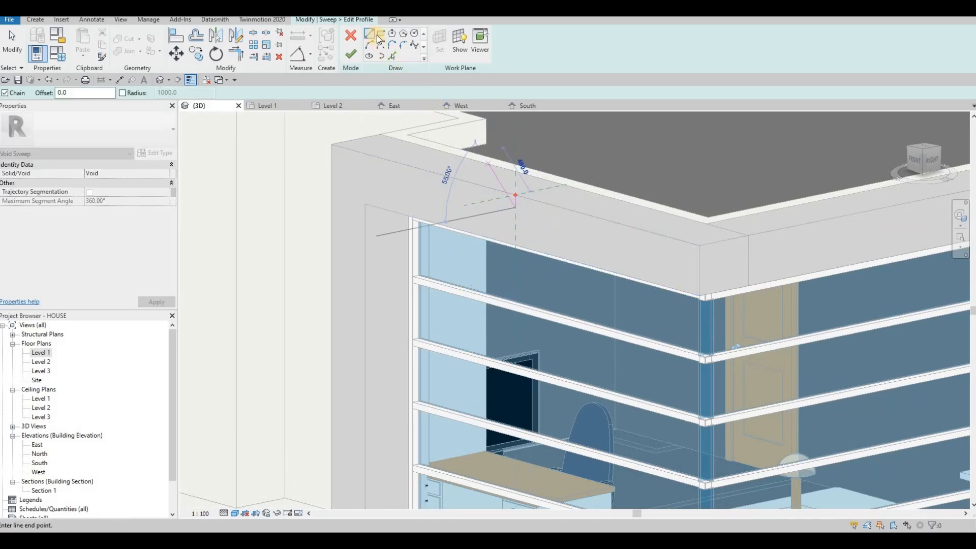
left_click(515, 208)
scroll(518, 219, "up", 3)
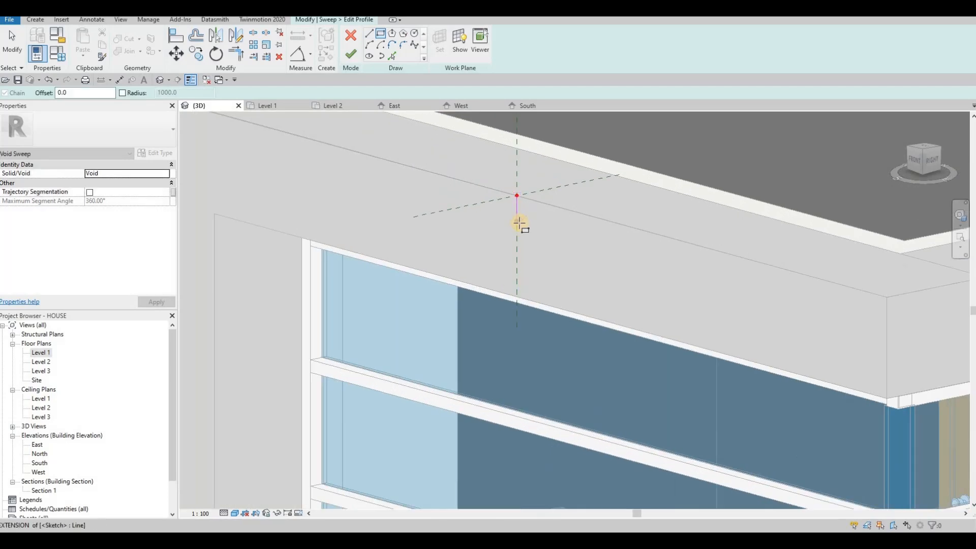
left_click(551, 245)
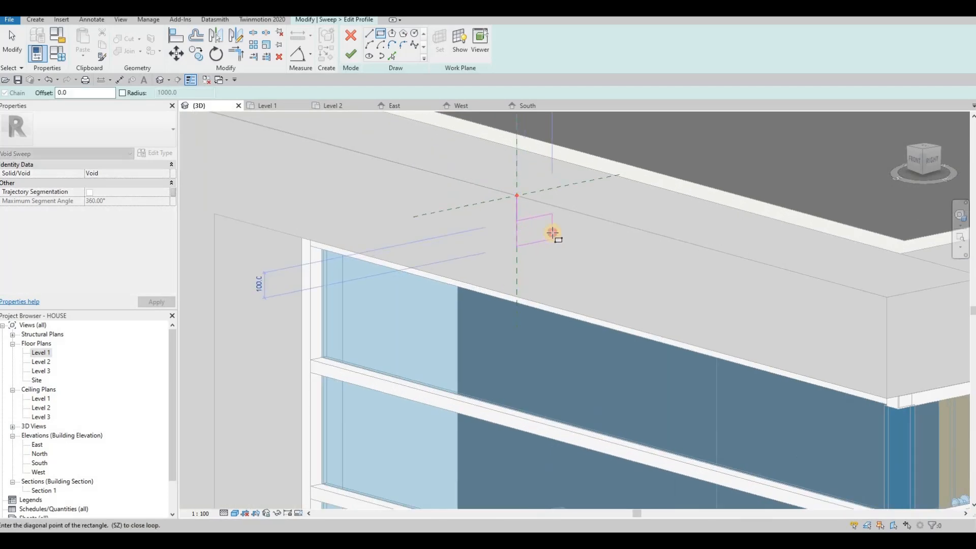
left_click(541, 235)
key("Escape")
key("Escape")
key("Escape")
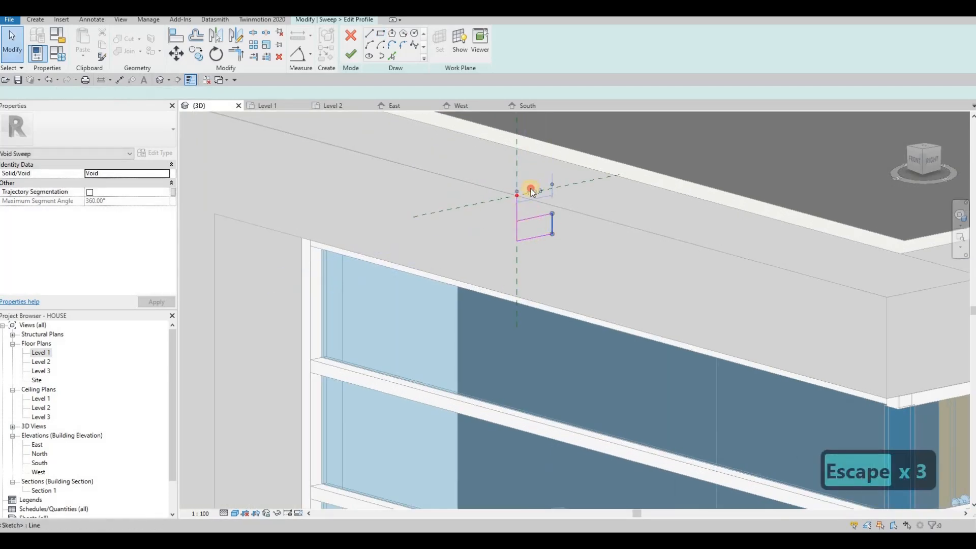
Step: Set the profile rectangle's width to 100 mm and its height to 50 mm
left_click(532, 192)
type("100")
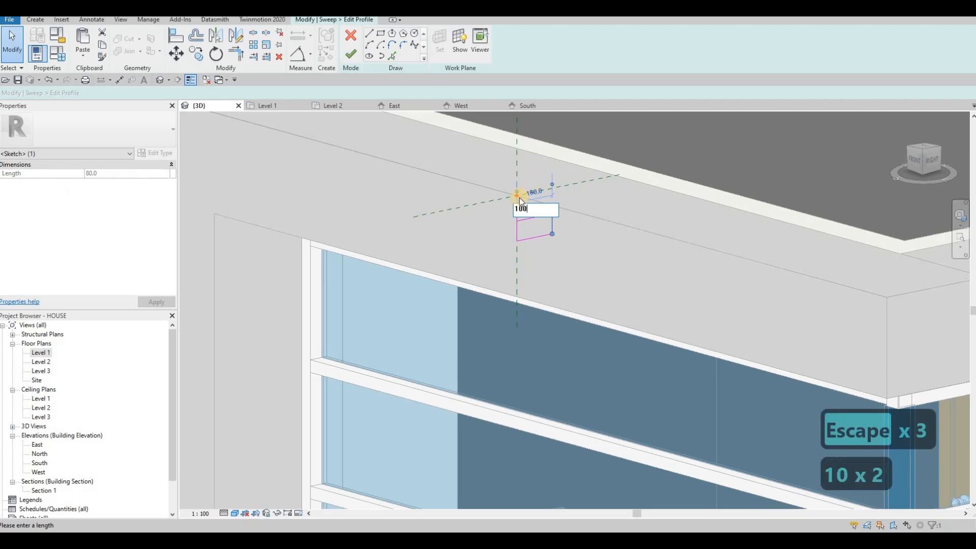
key("Return")
scroll(525, 243, "up", 1)
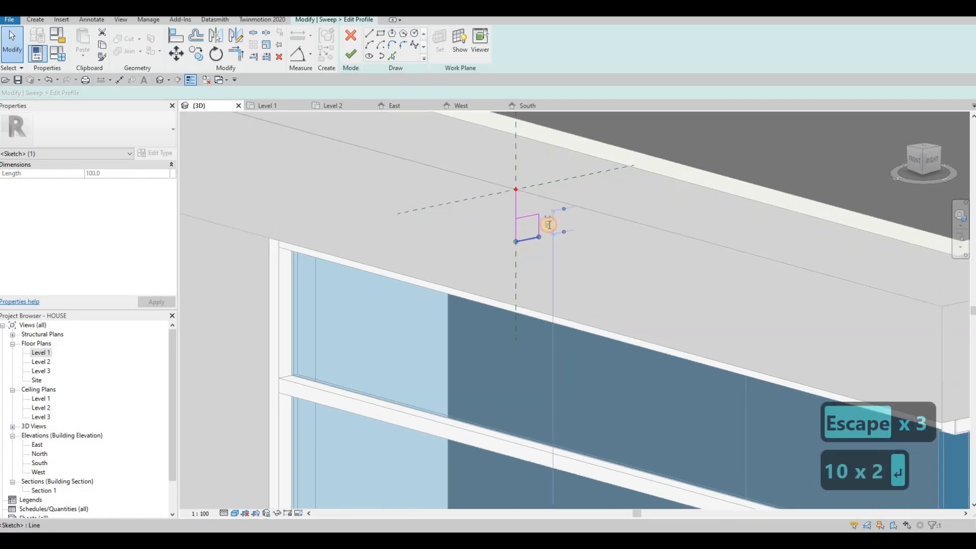
left_click(548, 224)
type("50")
key("Return")
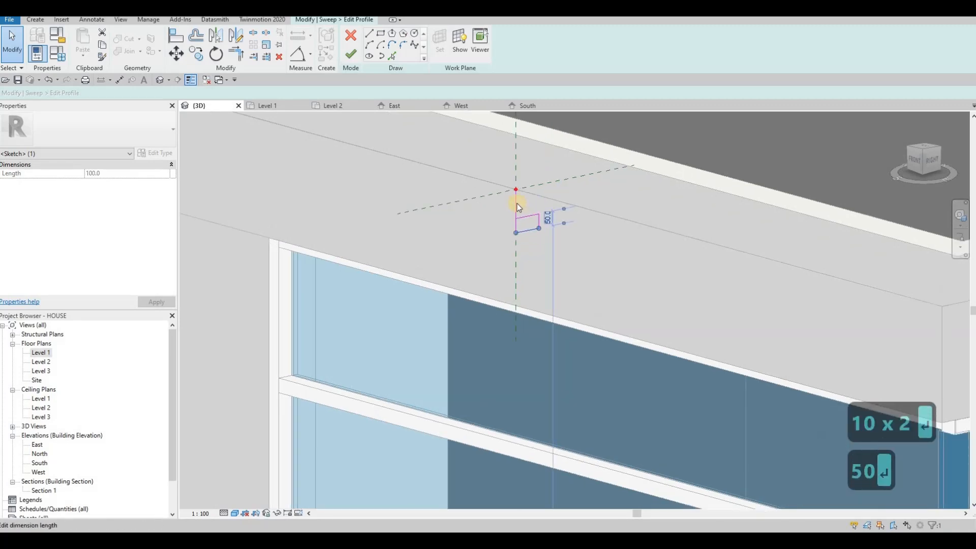
Step: Delete the guide line and finish the void sweep, cutting a groove into both frame extrusions
key("Escape")
key("Escape")
left_click(516, 206)
key("Delete")
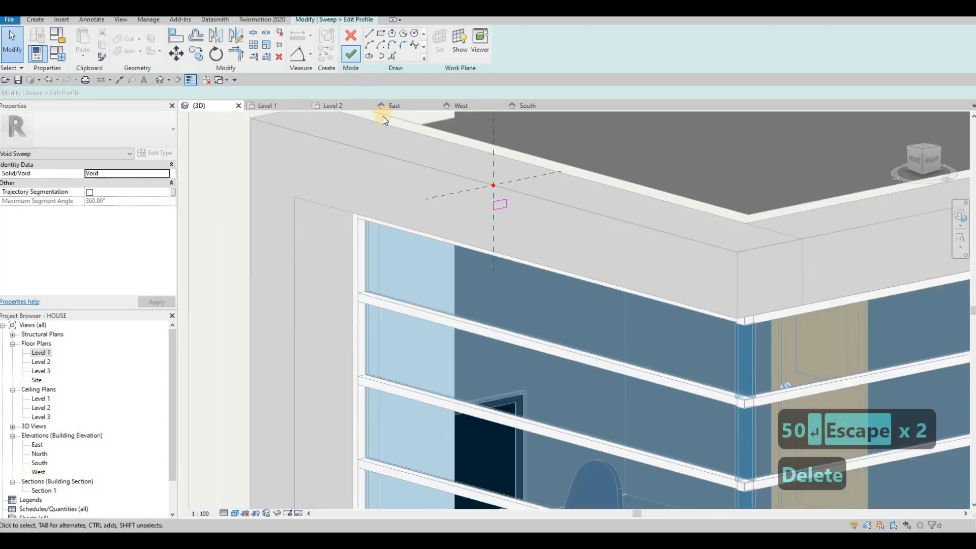
left_click(351, 53)
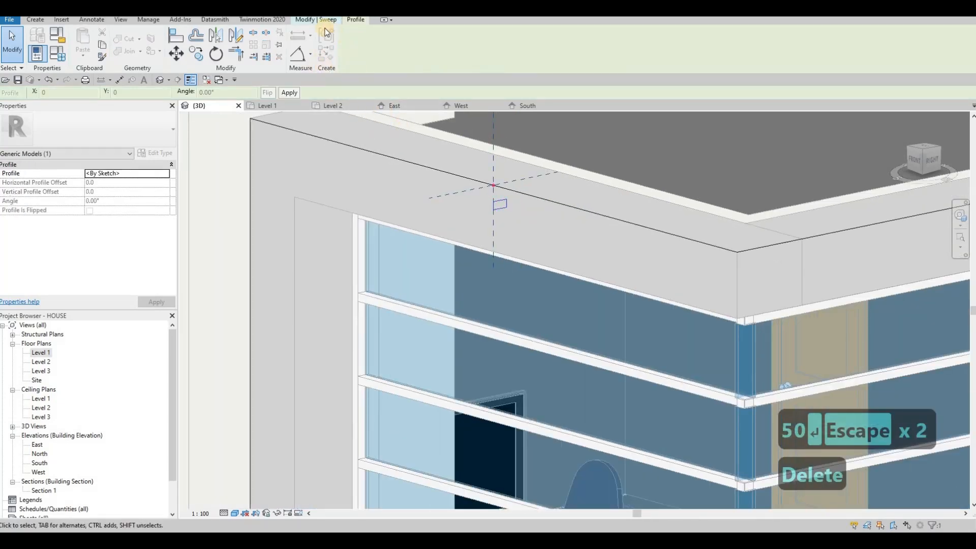
left_click(352, 55)
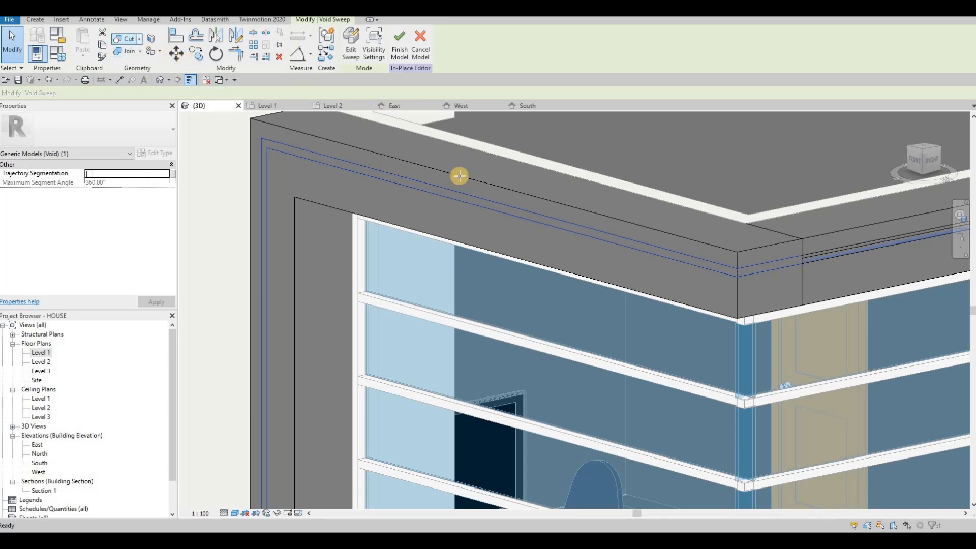
scroll(562, 230, "down", 2)
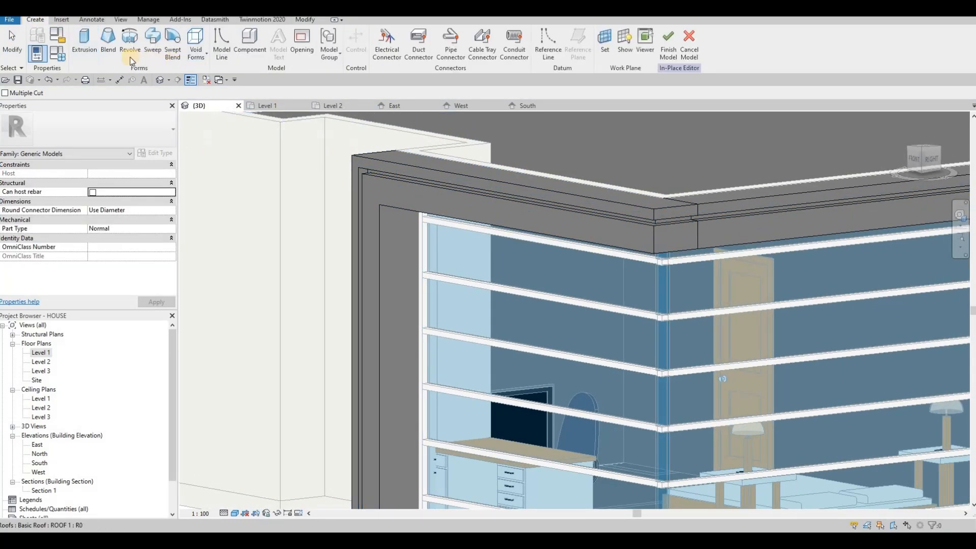
Step: Start a solid sweep with a picked path and select the groove's upper edge along the top of the frame's south face
left_click(149, 50)
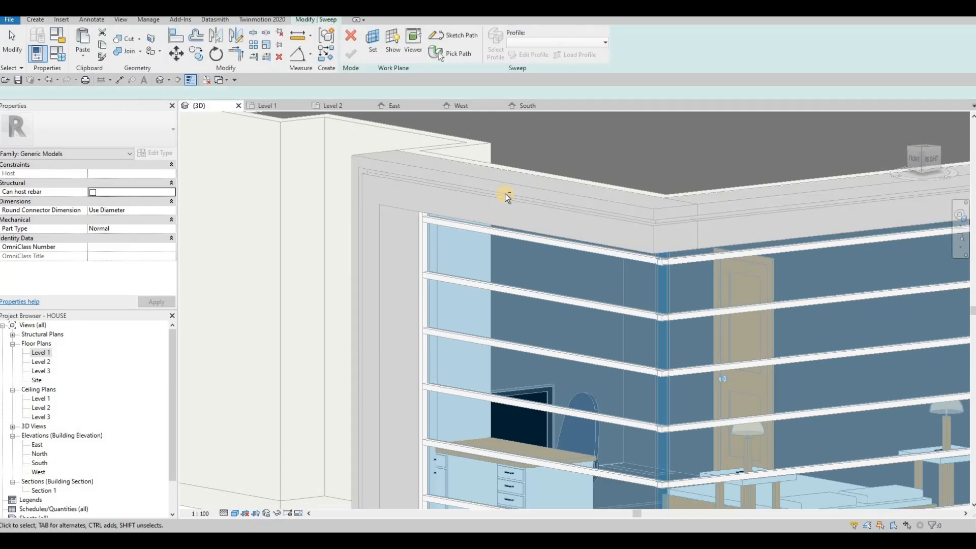
scroll(498, 168, "up", 2)
left_click(451, 54)
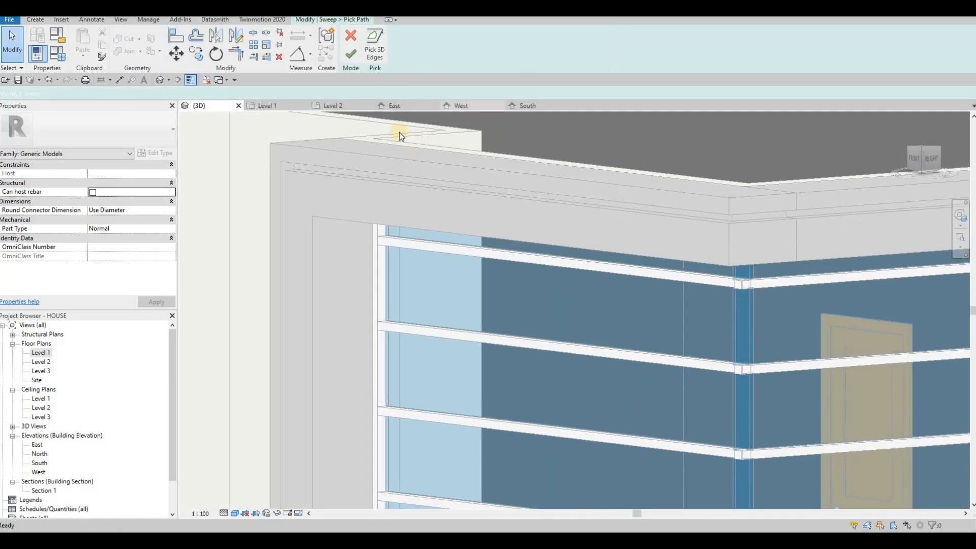
middle_click_drag(399, 133, 304, 216, "shift")
scroll(304, 216, "up", 2)
left_click(296, 210)
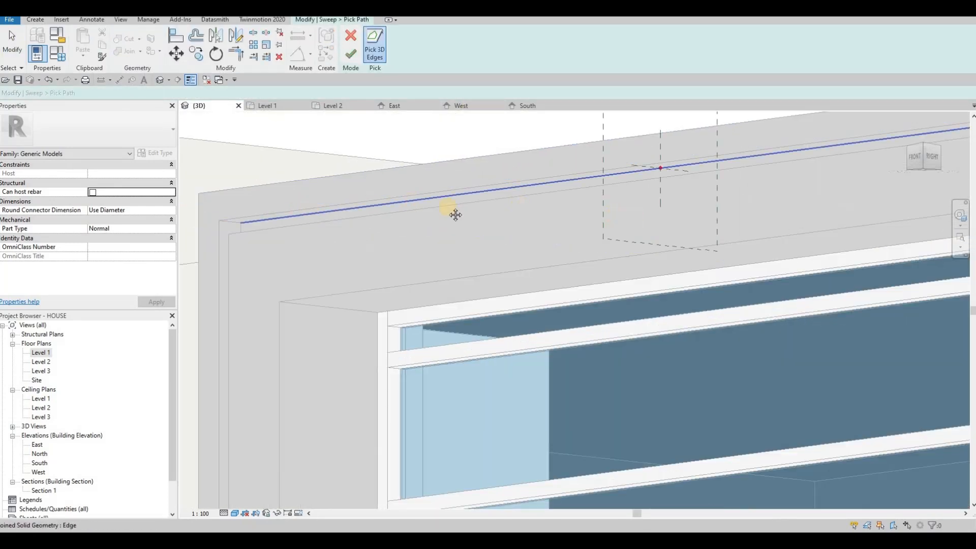
scroll(455, 213, "down", 3)
scroll(529, 148, "up", 3)
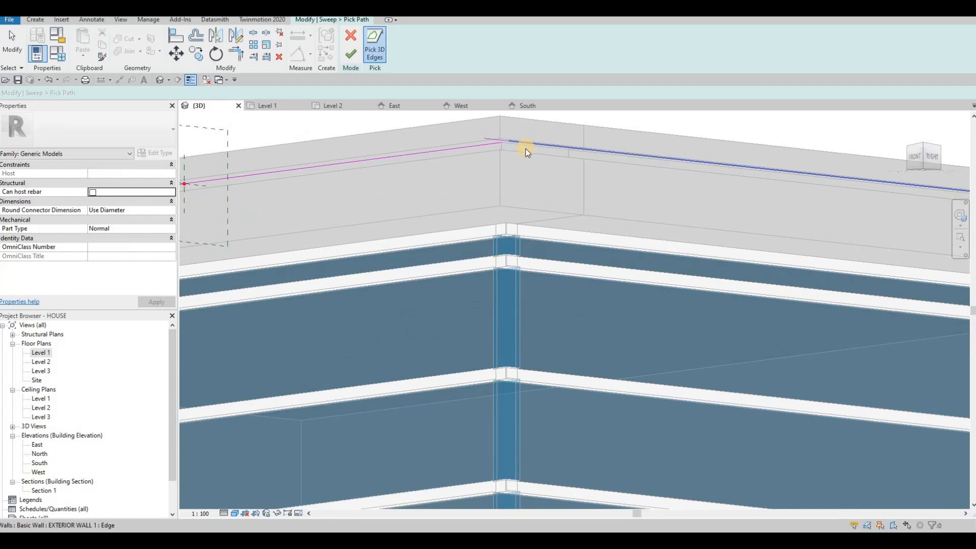
Step: Add the groove's top edge on the east face to the path and delete the stray wall-edge line picked beside it
left_click(560, 151)
left_click(580, 153)
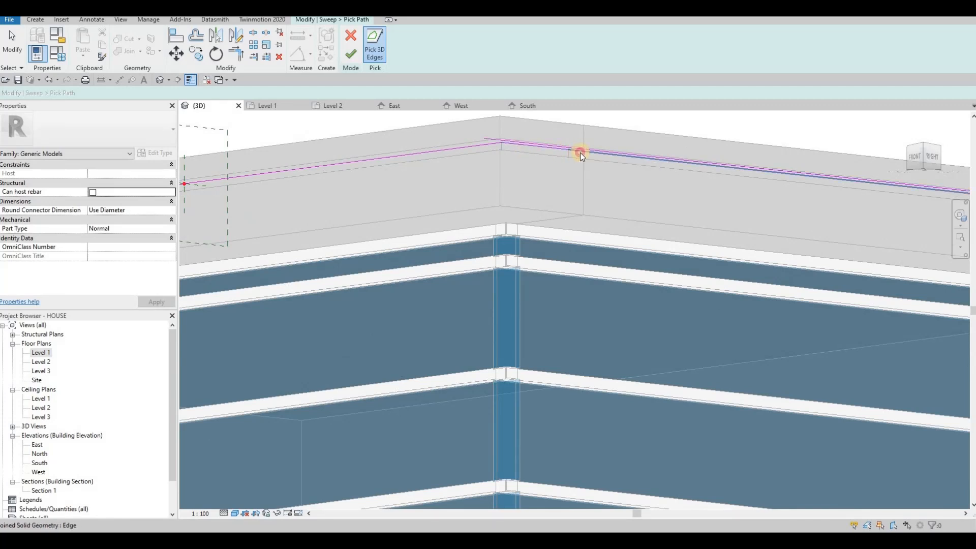
key("Escape")
key("Escape")
left_click(551, 145)
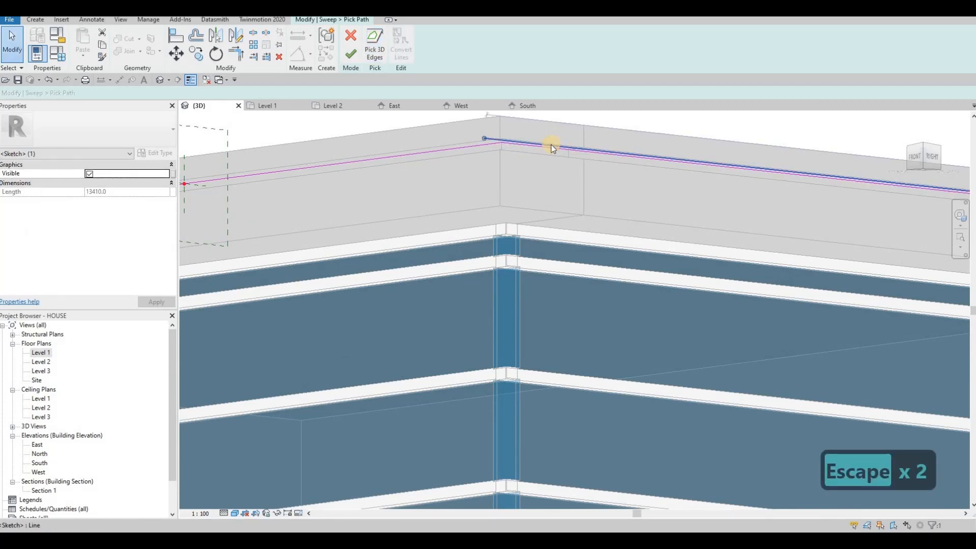
key("Delete")
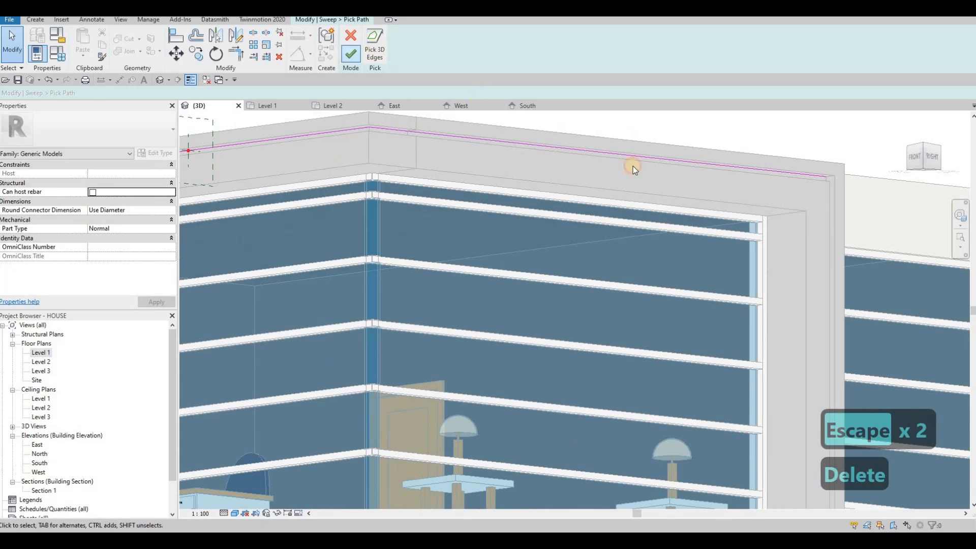
Step: Add the groove's outer vertical edge at the far end of the frame's east face to the sweep path
left_click(374, 44)
middle_click_drag(605, 165, 522, 192, "shift")
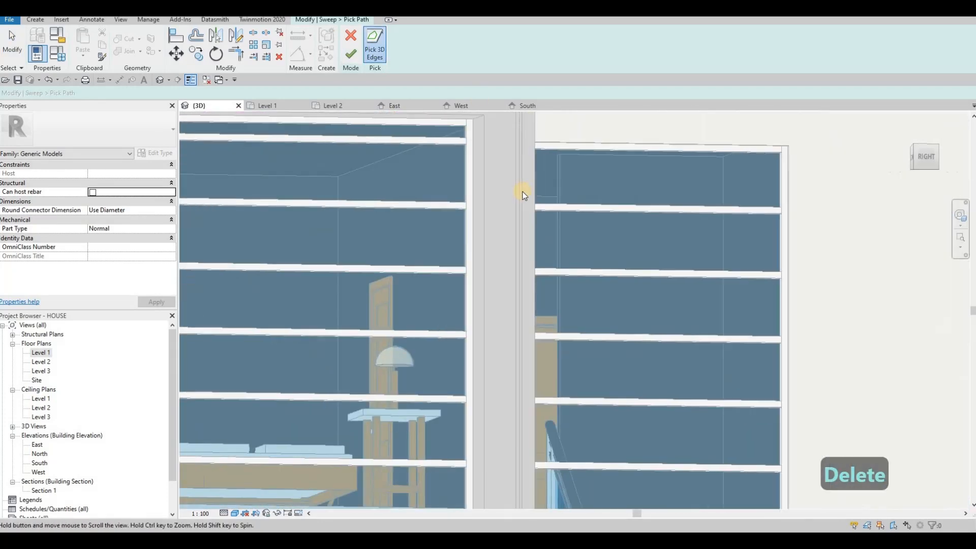
scroll(522, 192, "up", 3)
middle_click_drag(527, 140, 535, 221)
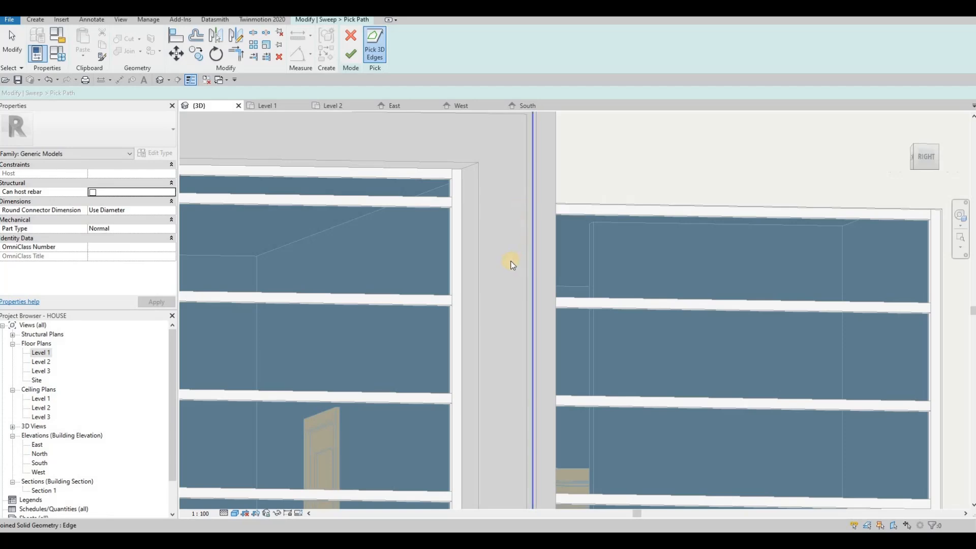
scroll(521, 208, "down", 3)
middle_click_drag(482, 319, 527, 231)
scroll(527, 230, "down", 2)
middle_click_drag(510, 481, 546, 245)
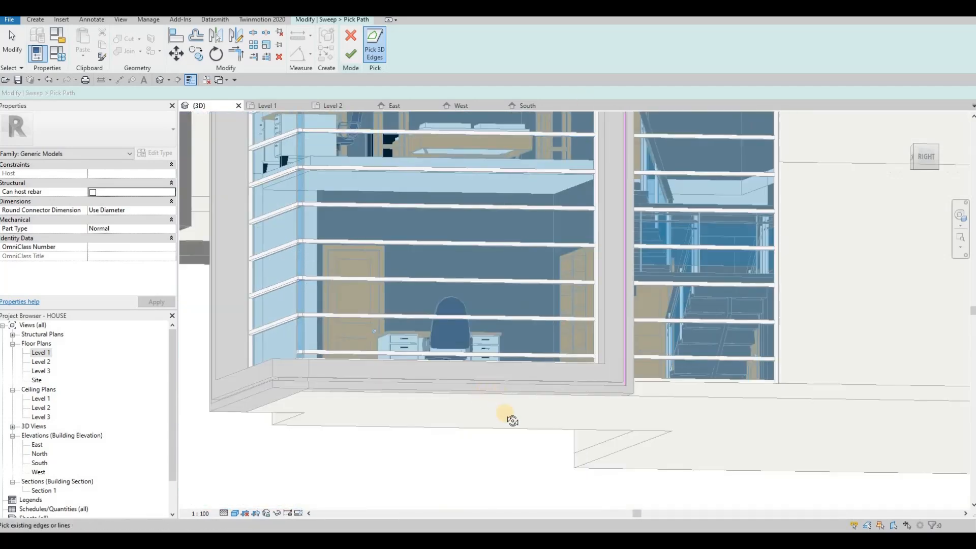
Step: Add the groove's bottom edge on the east face to the path and delete the duplicate line alongside it
scroll(536, 393, "up", 2)
middle_click_drag(512, 421, 535, 374, "shift")
scroll(535, 374, "up", 2)
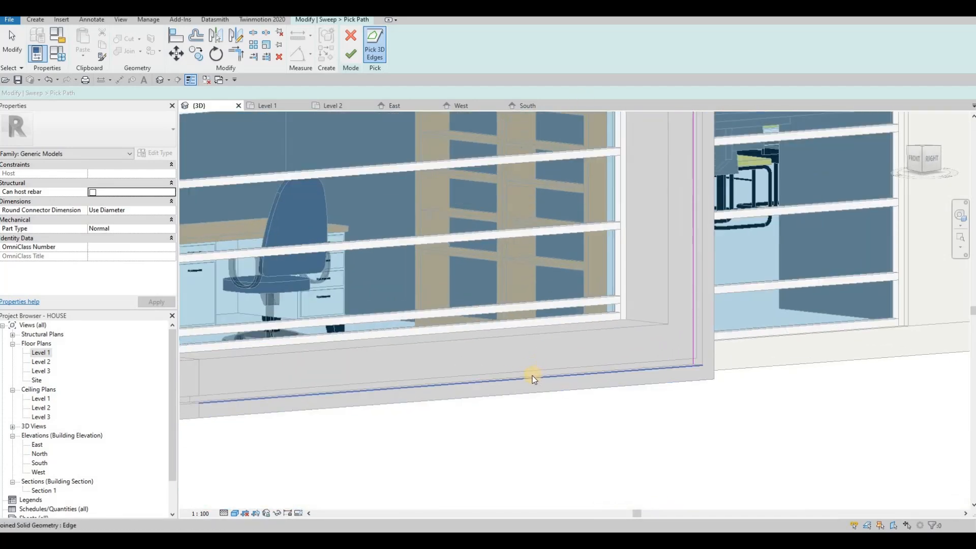
left_click(513, 379)
scroll(531, 368, "up", 2)
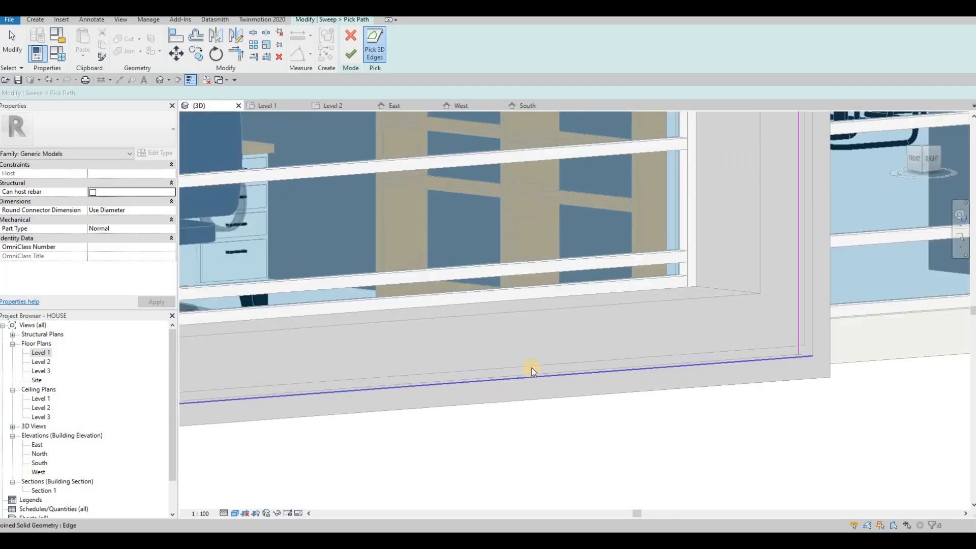
scroll(531, 368, "up", 2)
key("Escape")
key("Escape")
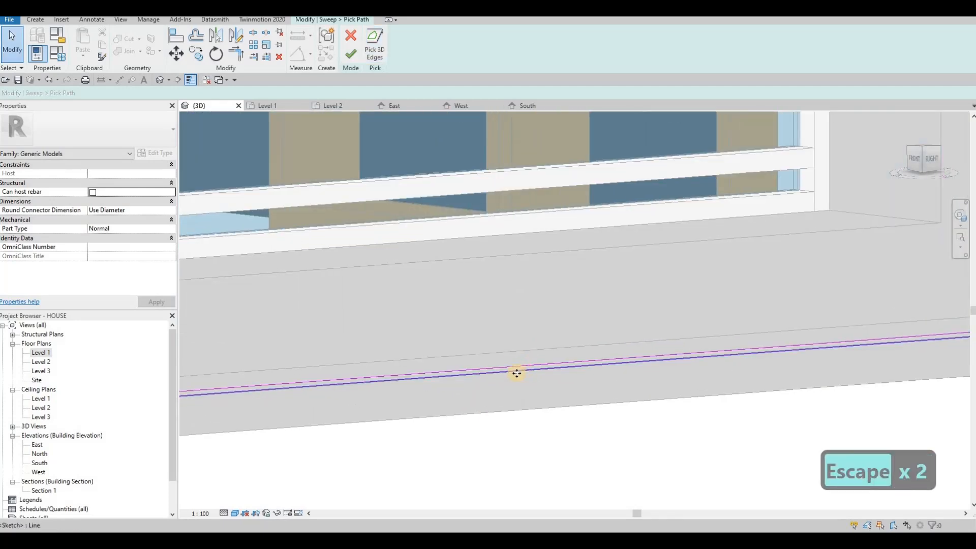
left_click(516, 373)
key("Delete")
Step: Continue the sweep path around the bottom corner by picking the groove's bottom edge on the south face
scroll(625, 315, "down", 4)
middle_click_drag(312, 152, 401, 159)
left_click(400, 159)
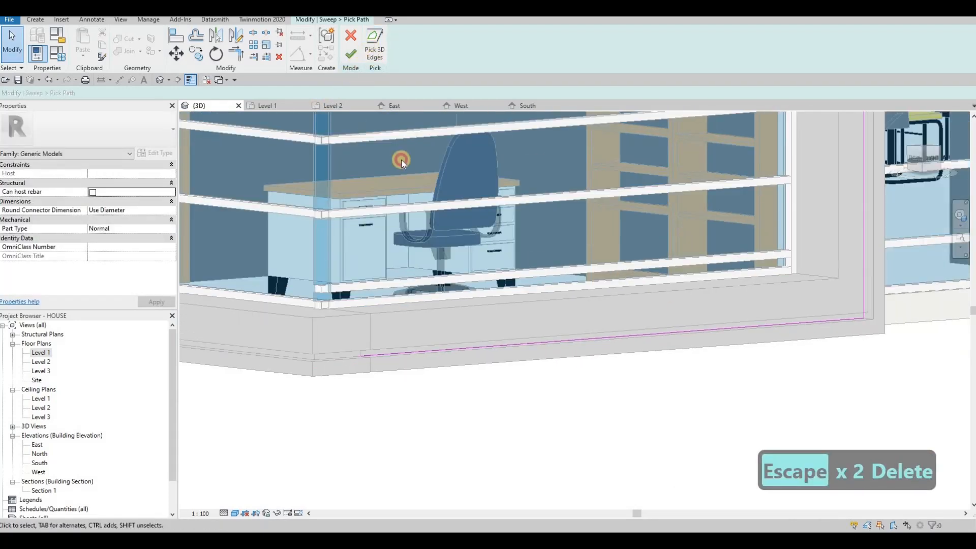
scroll(338, 367, "up", 4)
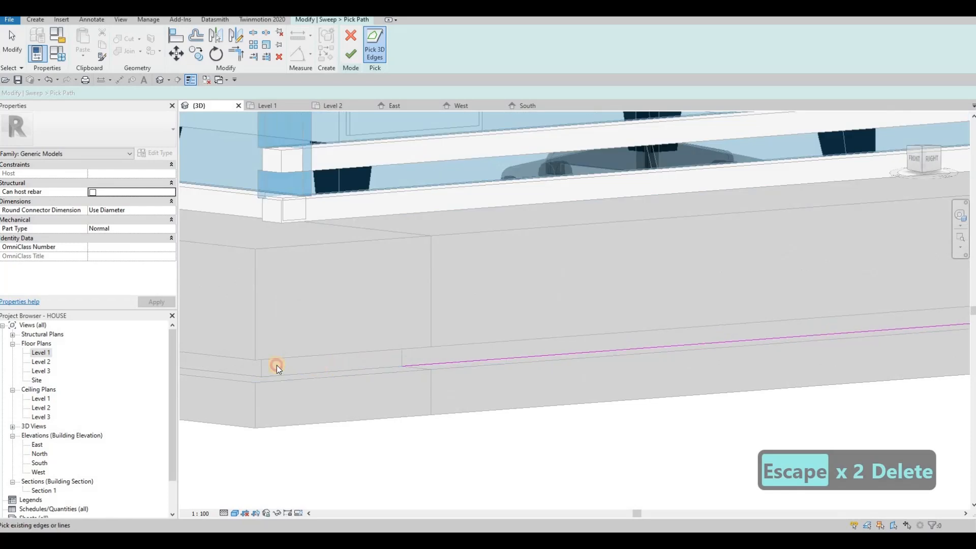
left_click(250, 376)
scroll(532, 321, "down", 3)
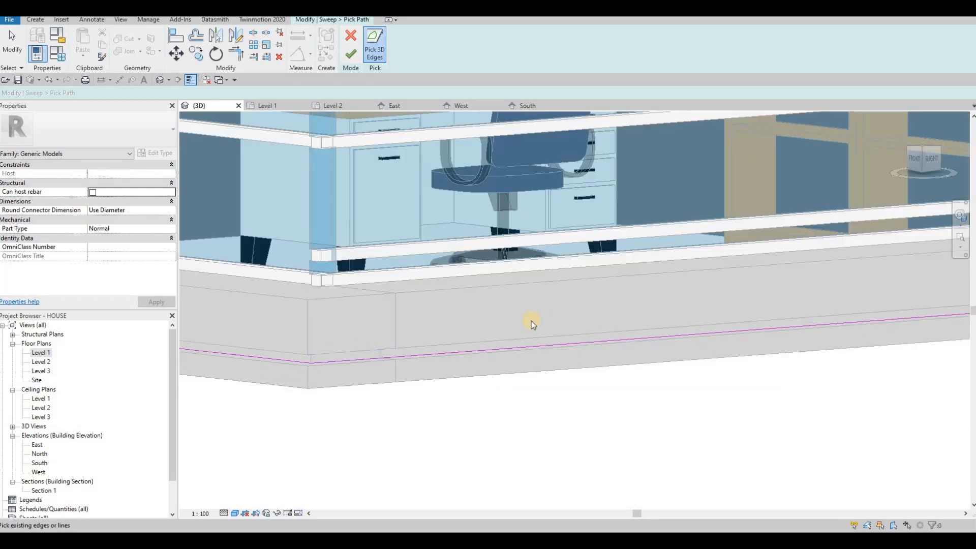
Step: Close the sweep path by picking the groove's outer vertical edge at the far end of the south face
middle_click_drag(532, 321, 470, 354)
middle_click_drag(371, 349, 396, 458, "shift")
scroll(412, 332, "up", 5)
left_click(417, 244)
scroll(382, 310, "down", 4)
scroll(409, 305, "down", 2)
middle_click_drag(410, 257, 358, 366)
scroll(411, 203, "down", 1)
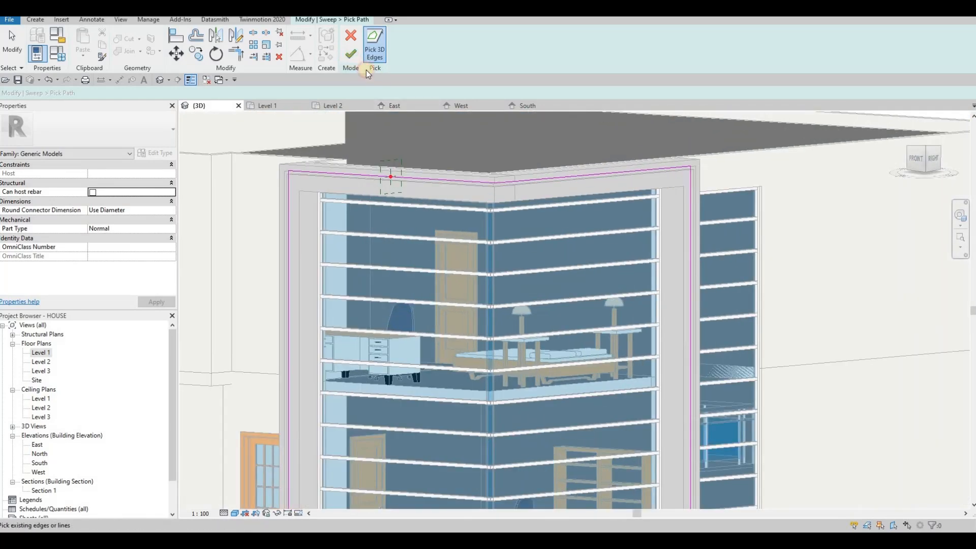
Step: Sketch the sweep's profile as a rectangle below the path point, 50 mm high, and set its width to 10 mm
left_click(529, 55)
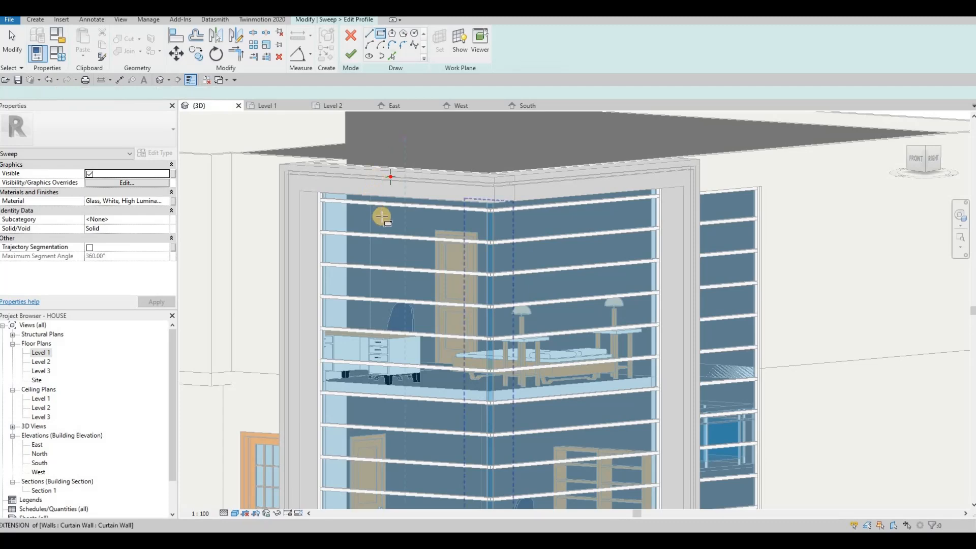
scroll(387, 176, "up", 5)
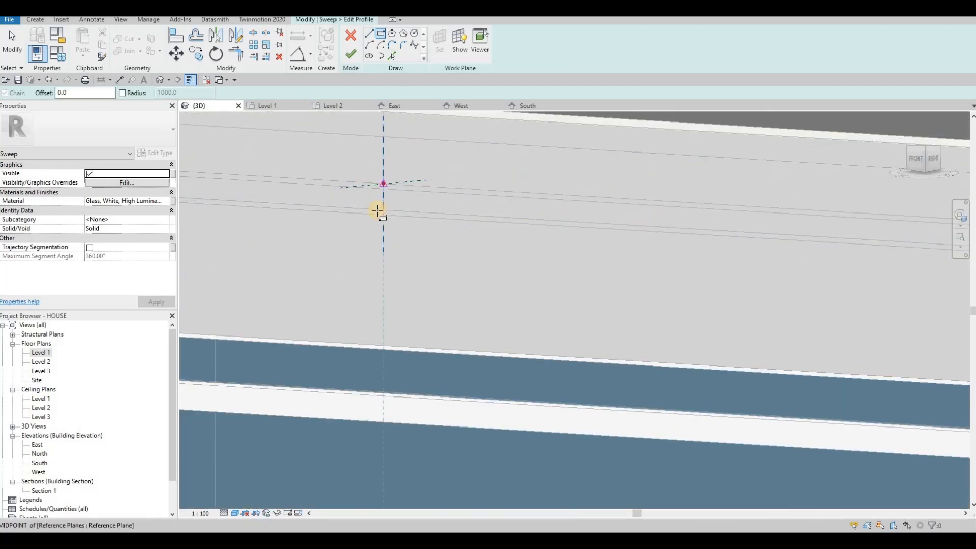
left_click(382, 201)
left_click(377, 209)
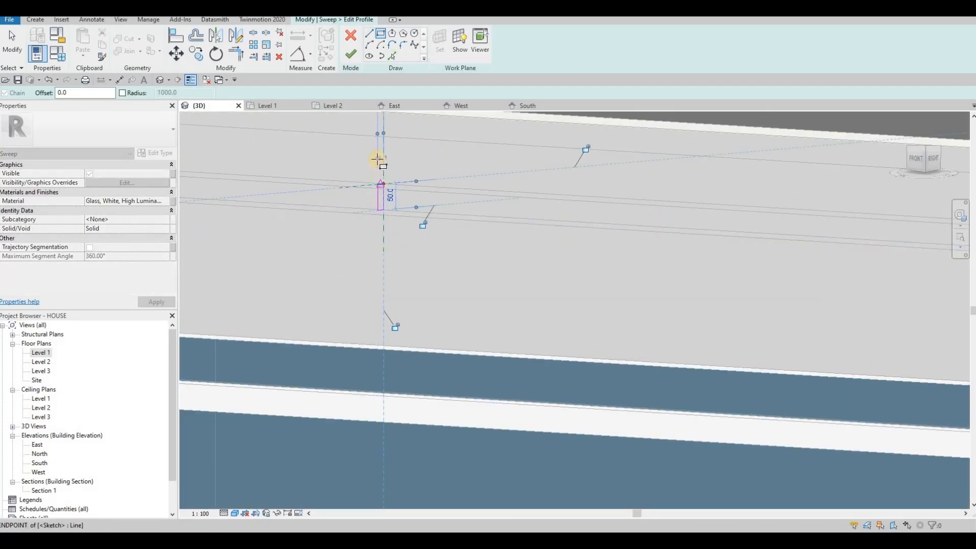
scroll(378, 173, "up", 2)
left_click(380, 153)
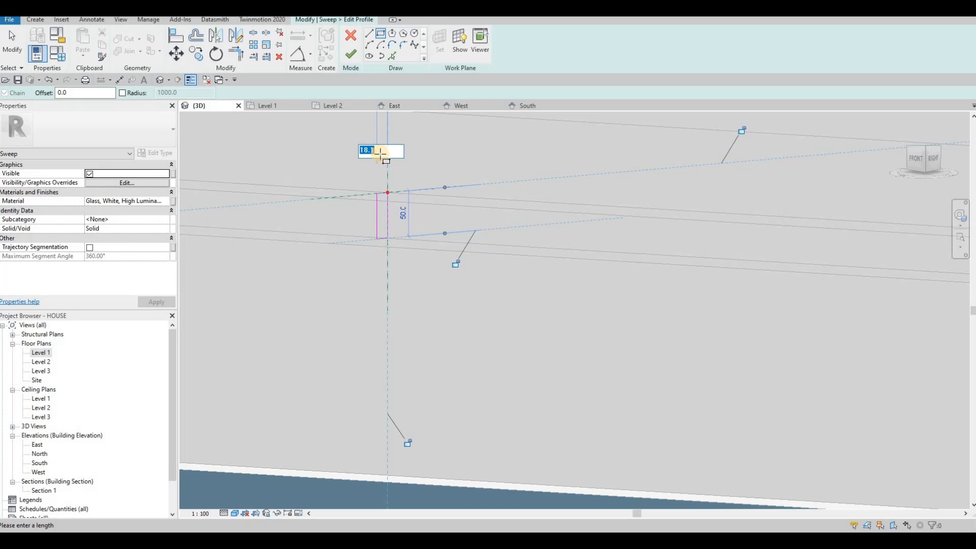
type("10")
key("Return")
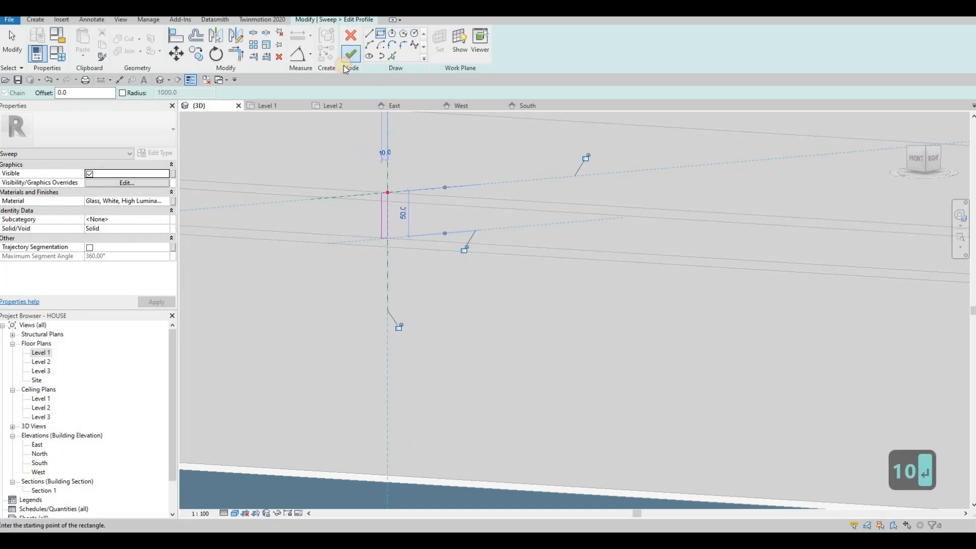
Step: Finish the profile, the solid sweep and the in-place frame model, leaving nothing selected
left_click(350, 53)
left_click(355, 57)
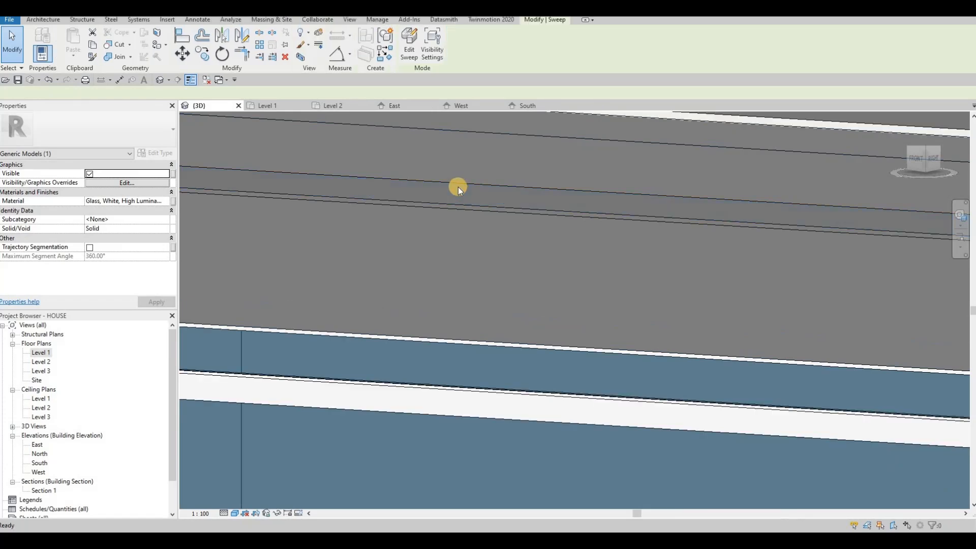
scroll(458, 187, "down", 7)
key("Escape")
key("Escape")
middle_click_drag(458, 265, 536, 274, "shift")
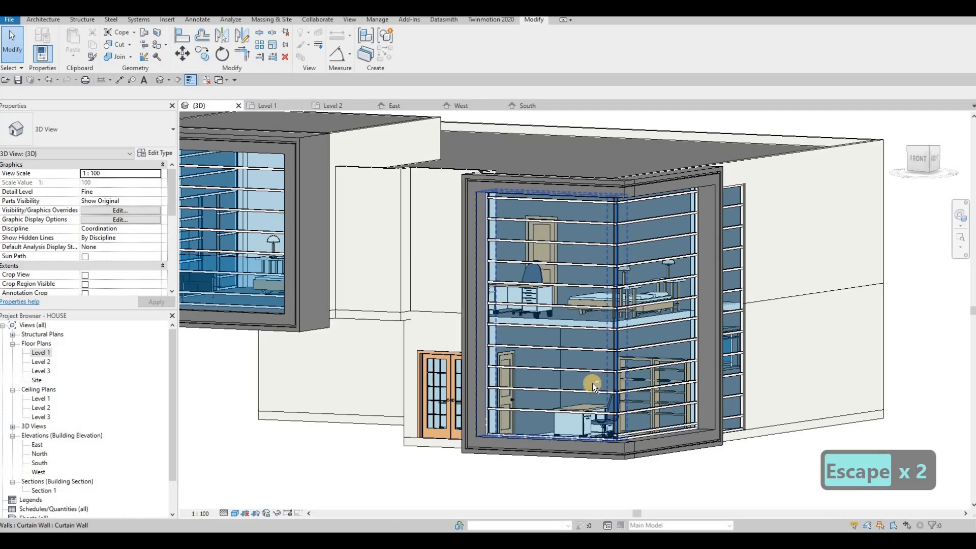
scroll(593, 401, "down", 4)
mouse_move(592, 401)
middle_mouse_down("shift")
mouse_move(696, 423)
mouse_move(610, 391)
middle_mouse_up("shift")
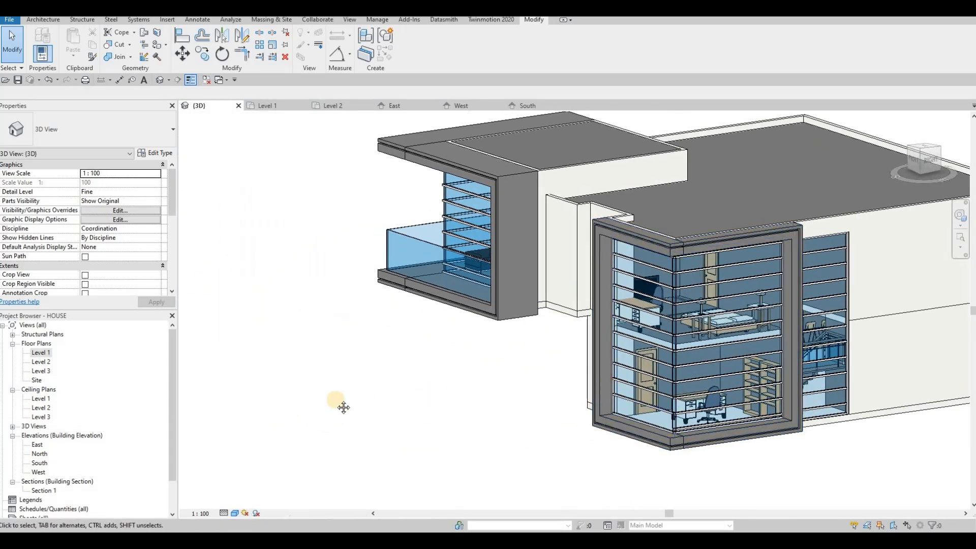
middle_click_drag(466, 411, 605, 426, "shift")
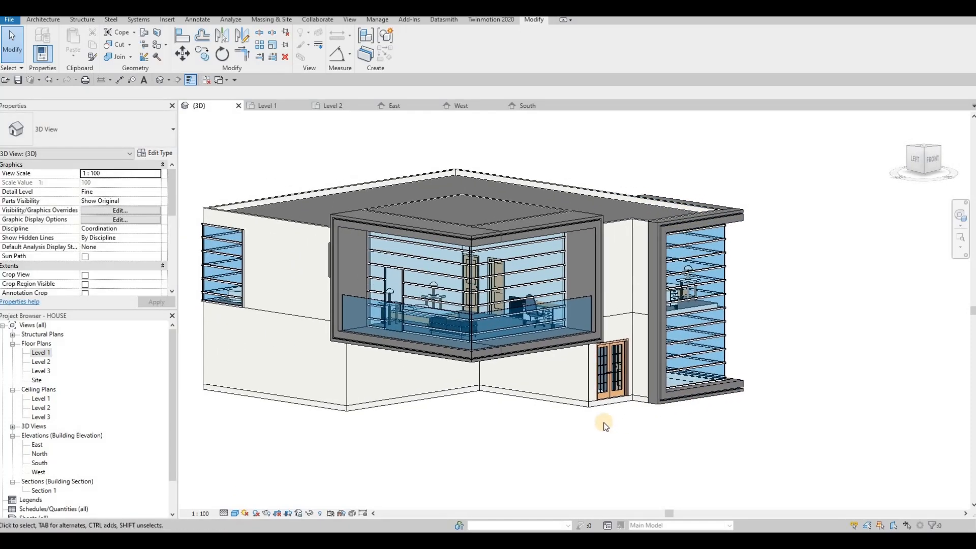